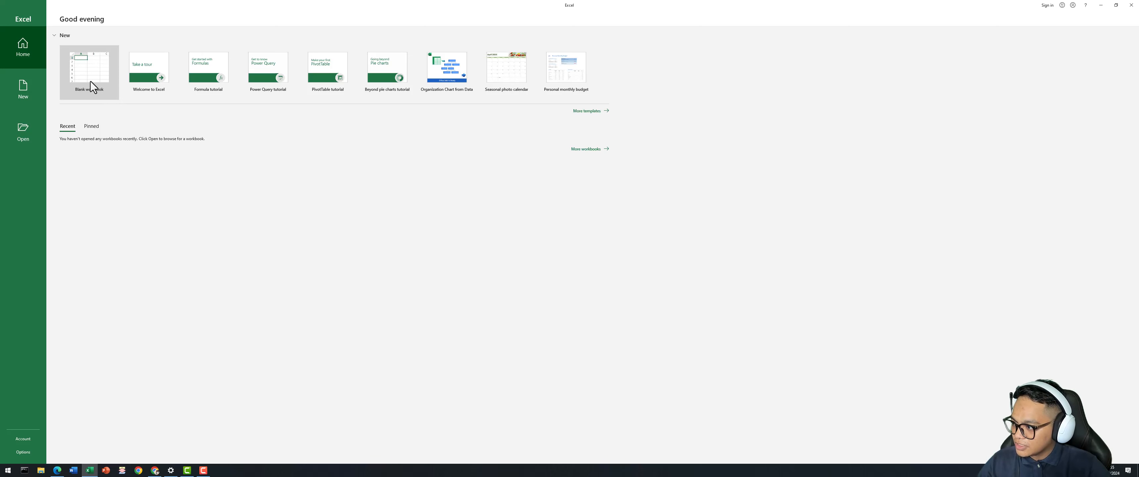
Create a new blank workbook (Book1) from the Excel start screen.
left_click(94, 71)
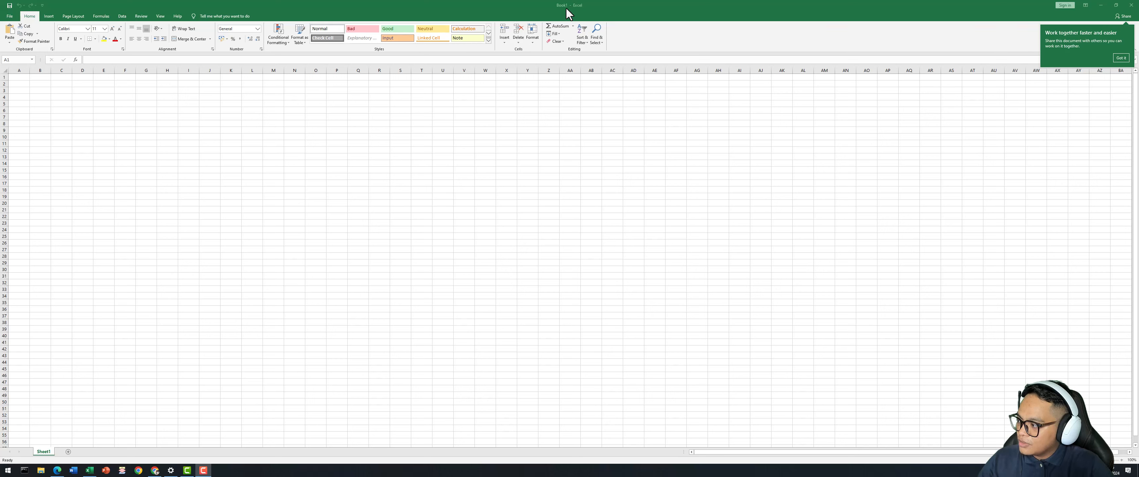
left_click(20, 78)
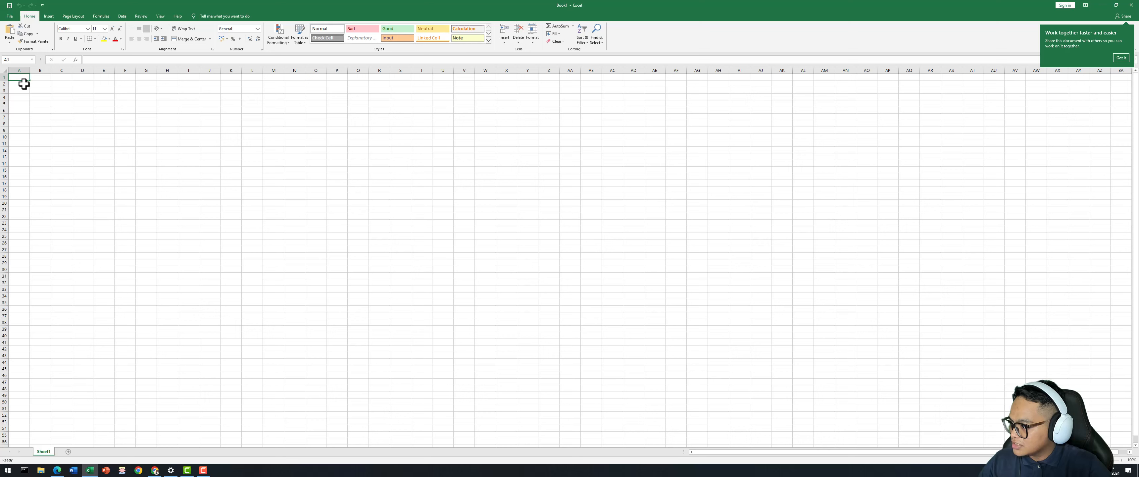
left_click(88, 59)
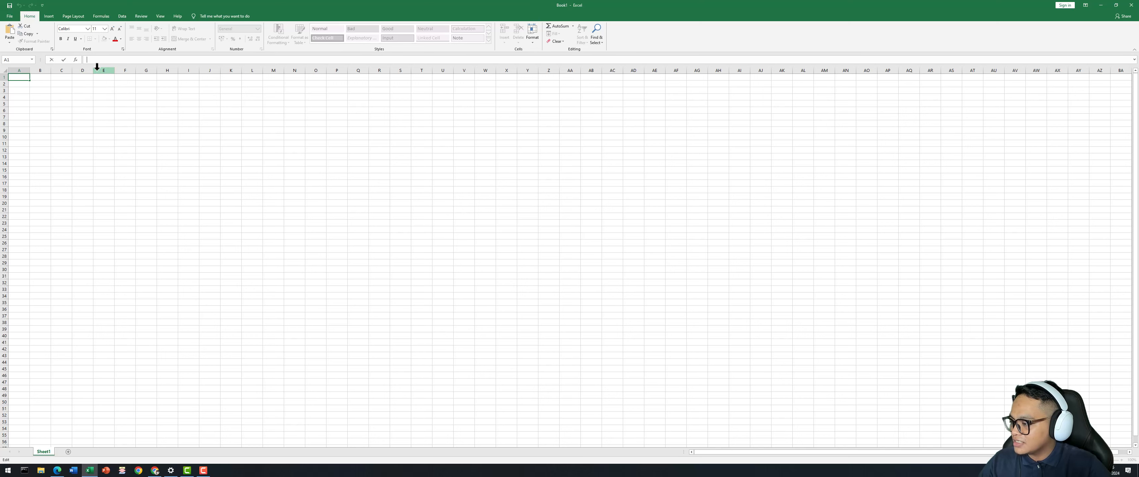
left_click(110, 59)
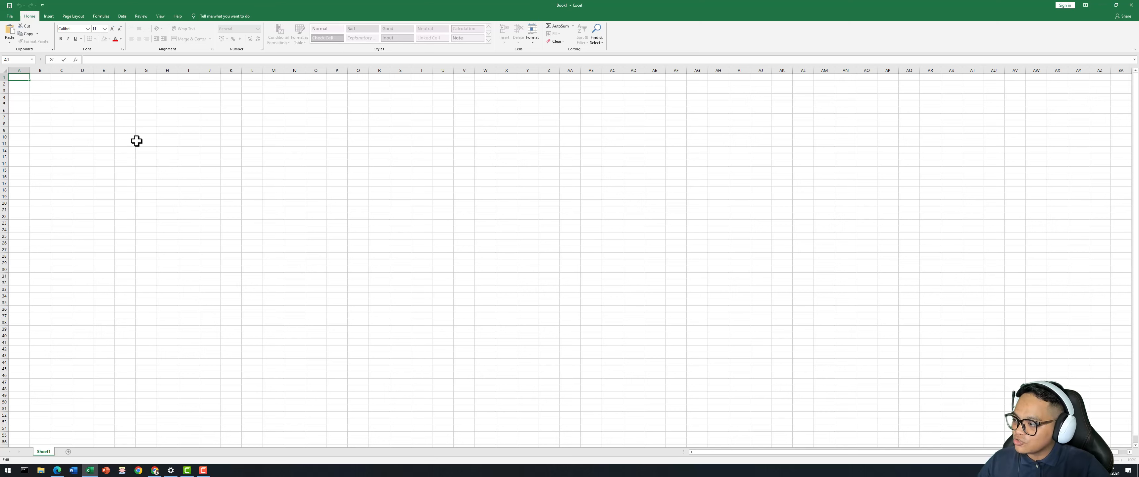
Zoom the empty sheet to about 295% and select cell A1.
left_click(35, 115)
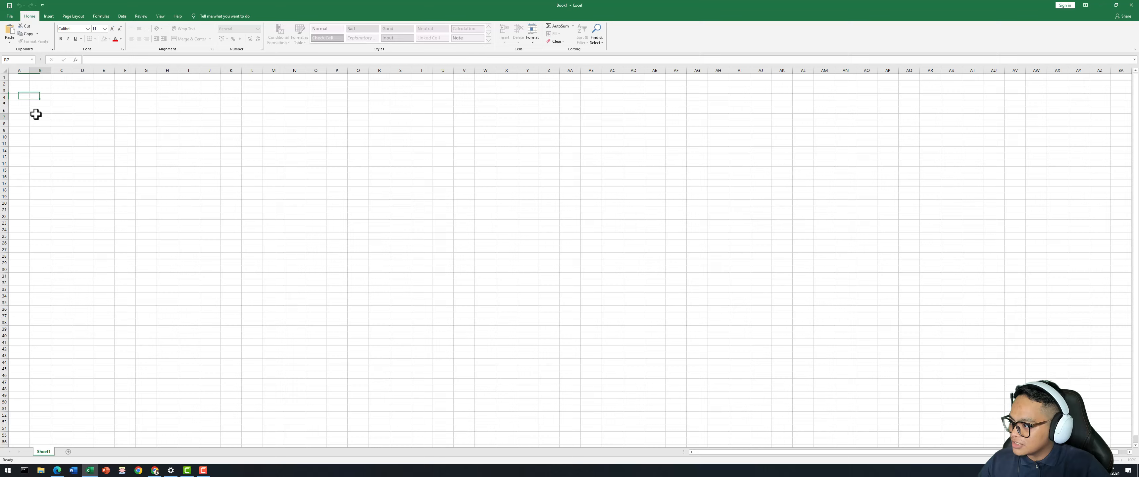
left_click(35, 91)
scroll(31, 94, "up", 2)
scroll(31, 94, "up", 8)
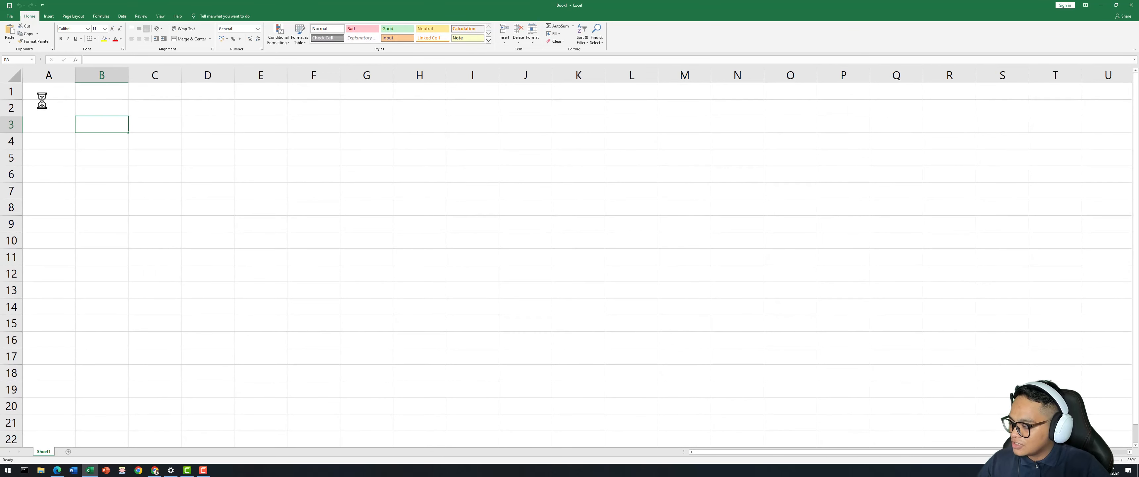
scroll(42, 101, "up", 2)
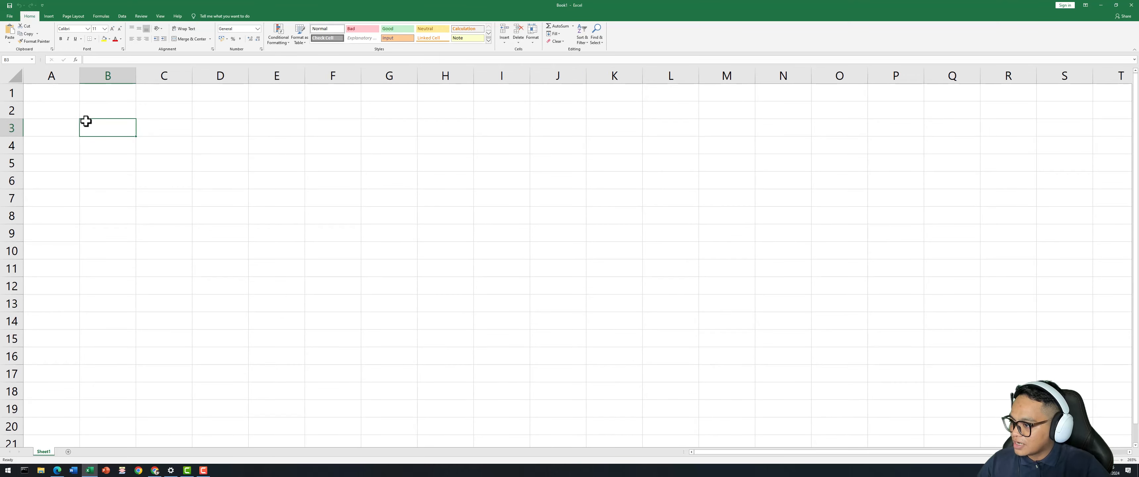
scroll(89, 128, "up", 1)
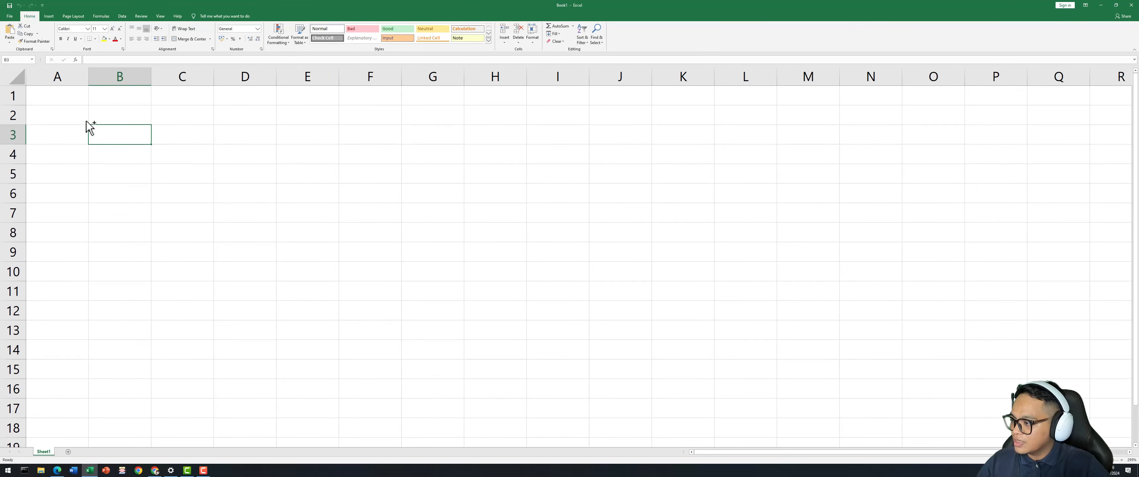
left_click(62, 100)
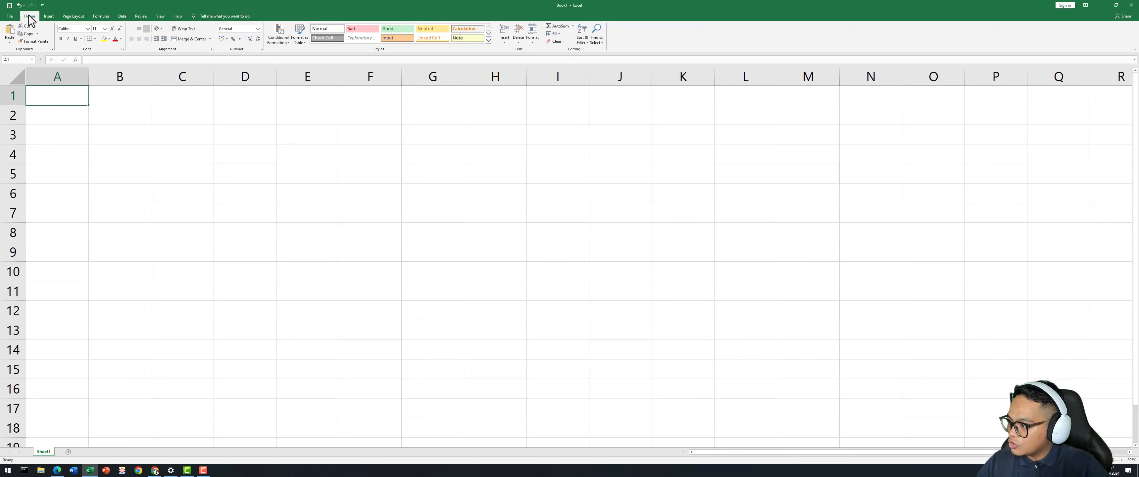
left_click(46, 18)
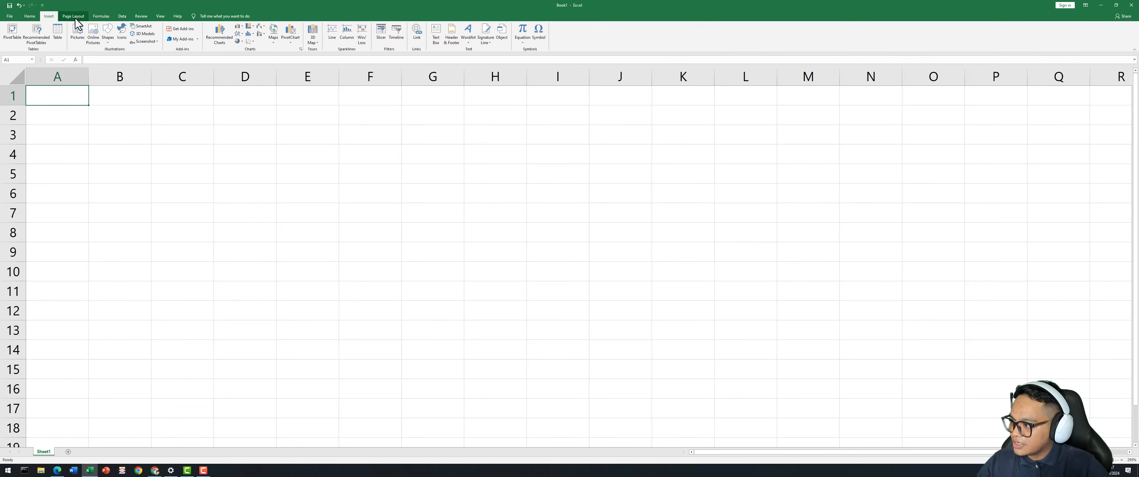
left_click(75, 19)
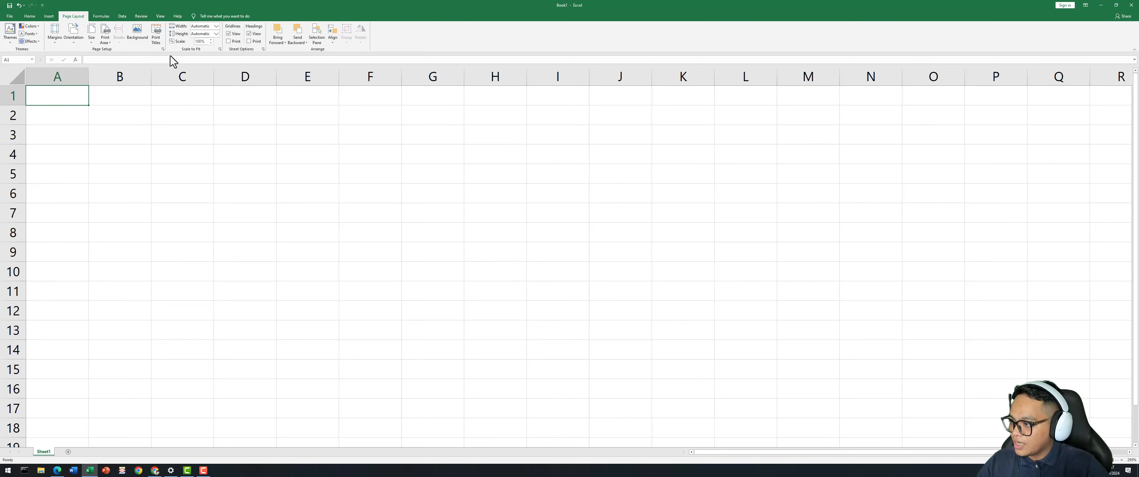
left_click(100, 17)
left_click(122, 17)
left_click(142, 17)
left_click(161, 16)
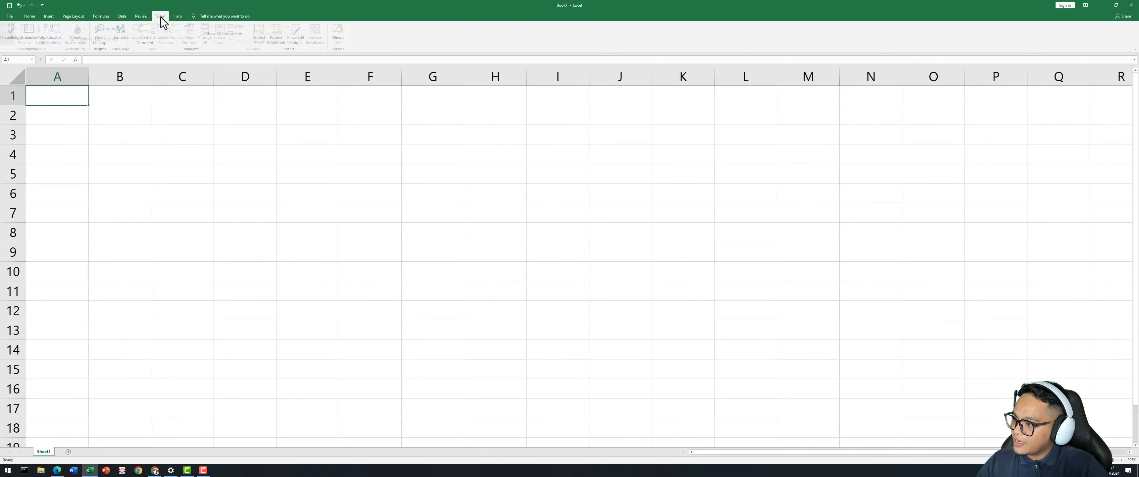
left_click(177, 17)
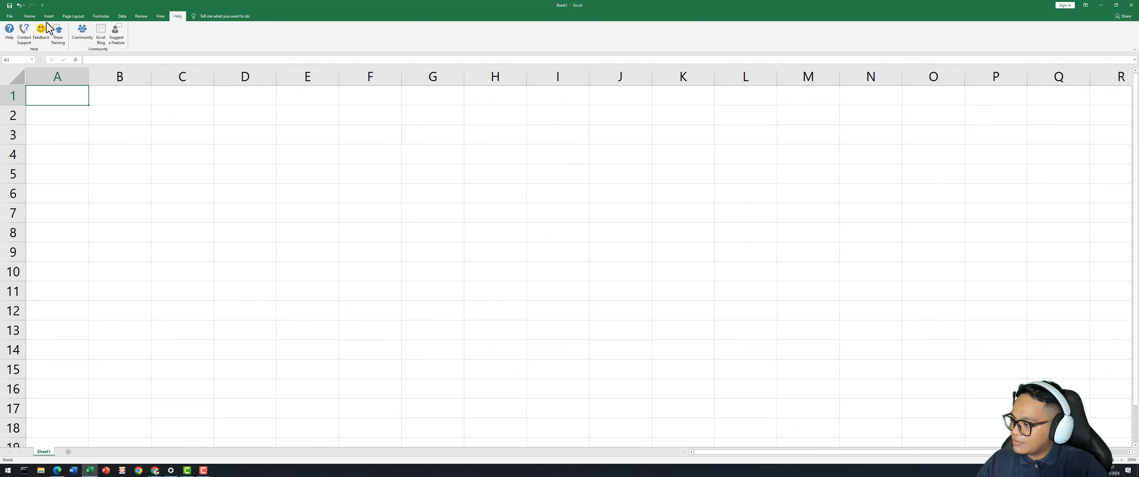
left_click(30, 17)
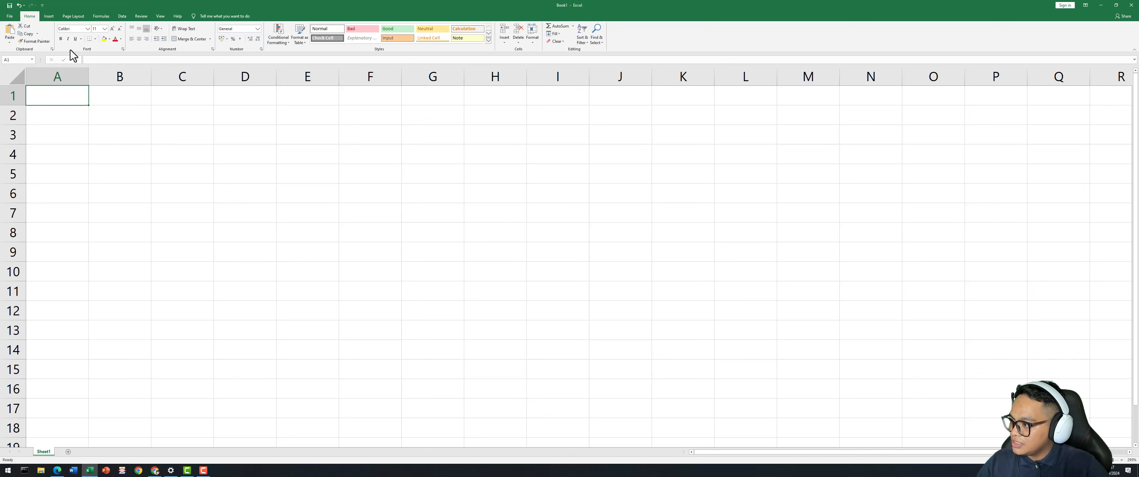
Enter the title 'belajar excel' in cell A1.
left_click(87, 29)
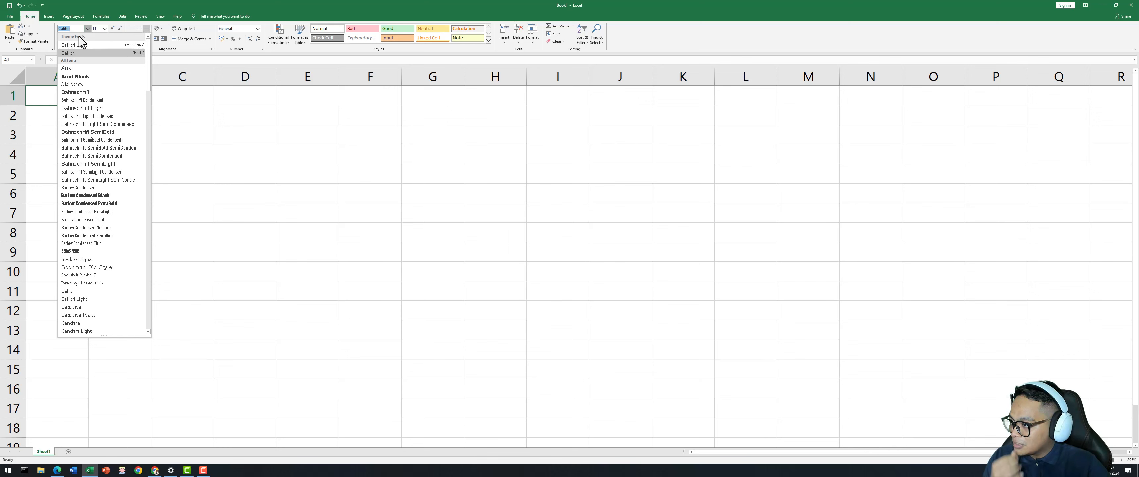
left_click(106, 29)
left_click(106, 29)
left_click(106, 29)
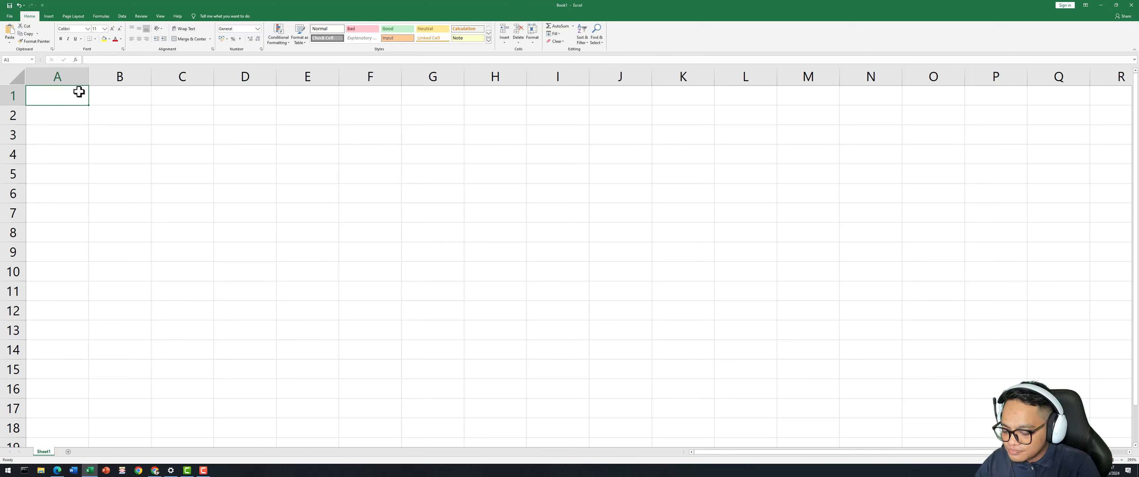
type("belaja")
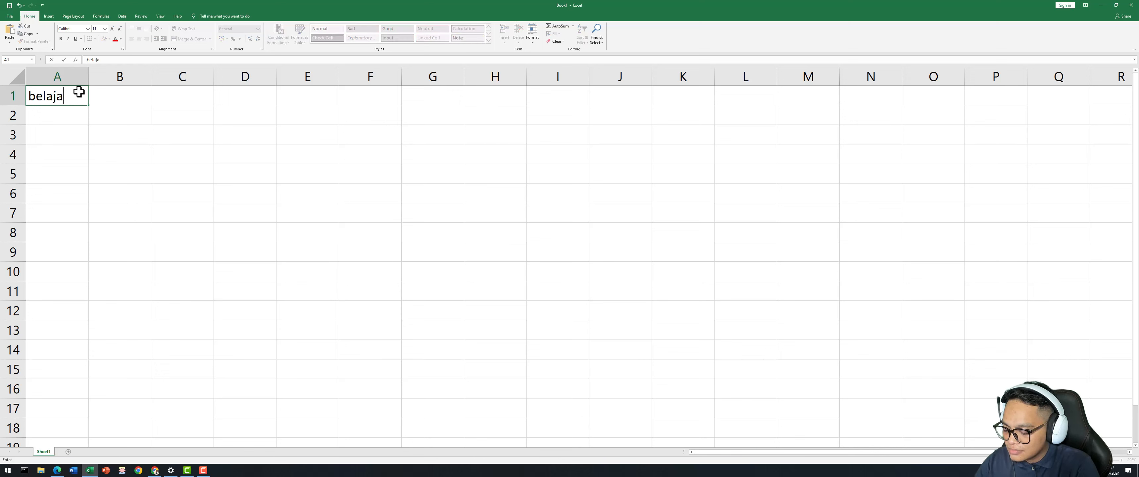
type("r excel")
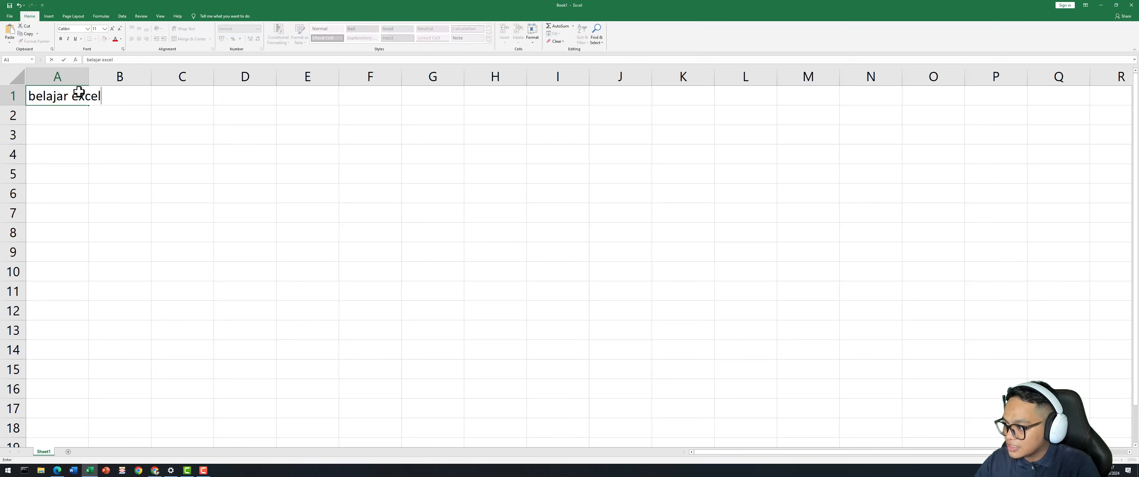
key("Return")
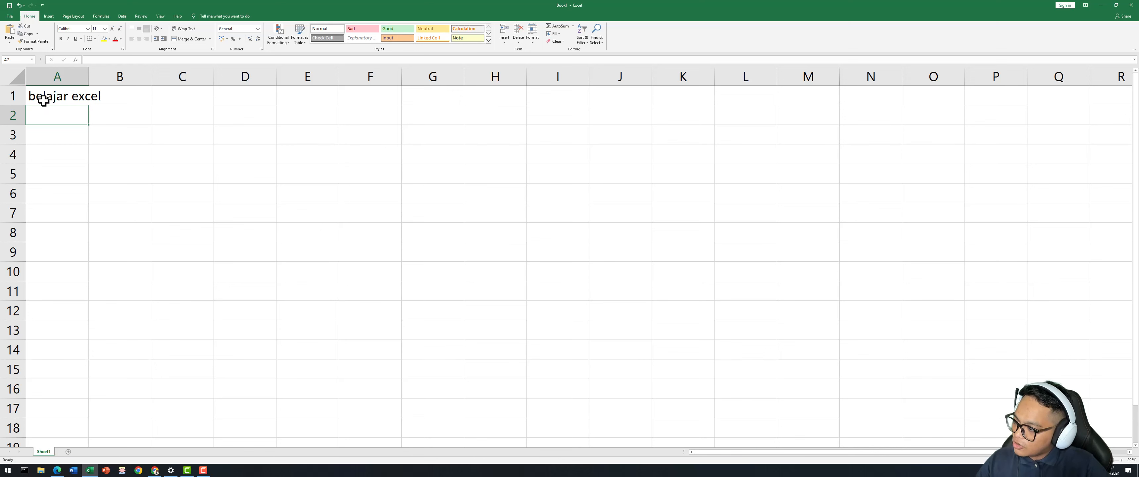
Widen column A to fit the title.
left_click(91, 113)
mouse_move(89, 77)
left_mouse_down()
mouse_move(64, 77)
mouse_move(82, 77)
left_mouse_up()
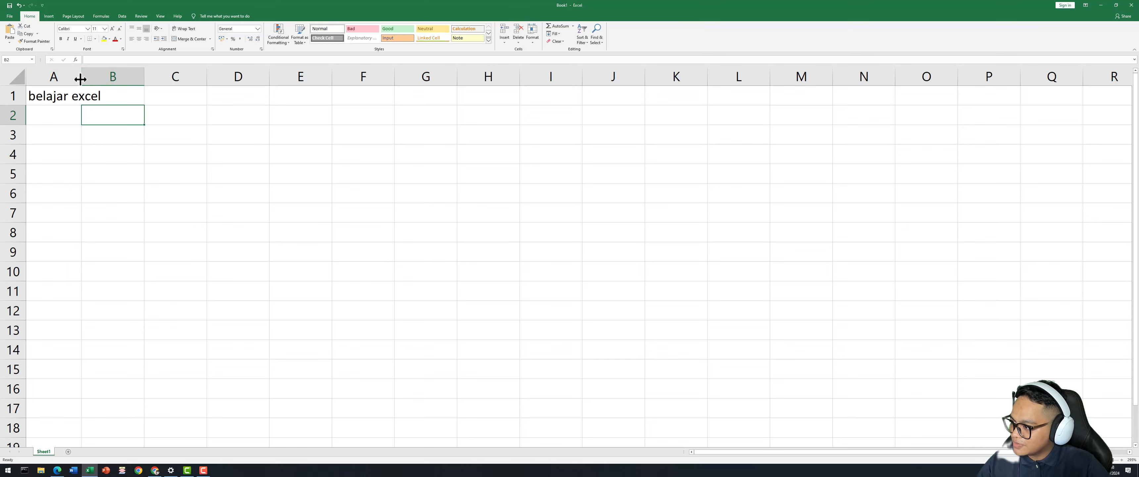
mouse_move(81, 77)
left_mouse_down()
mouse_move(118, 78)
mouse_move(89, 77)
left_mouse_up()
Auto-fit column A to the 'belajar excel' title.
left_click(95, 155)
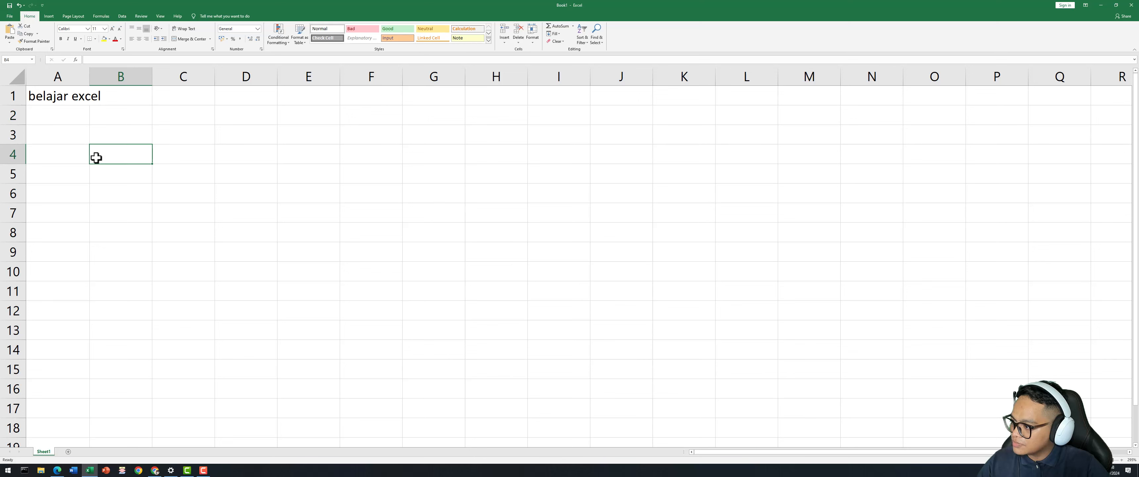
left_click(74, 95)
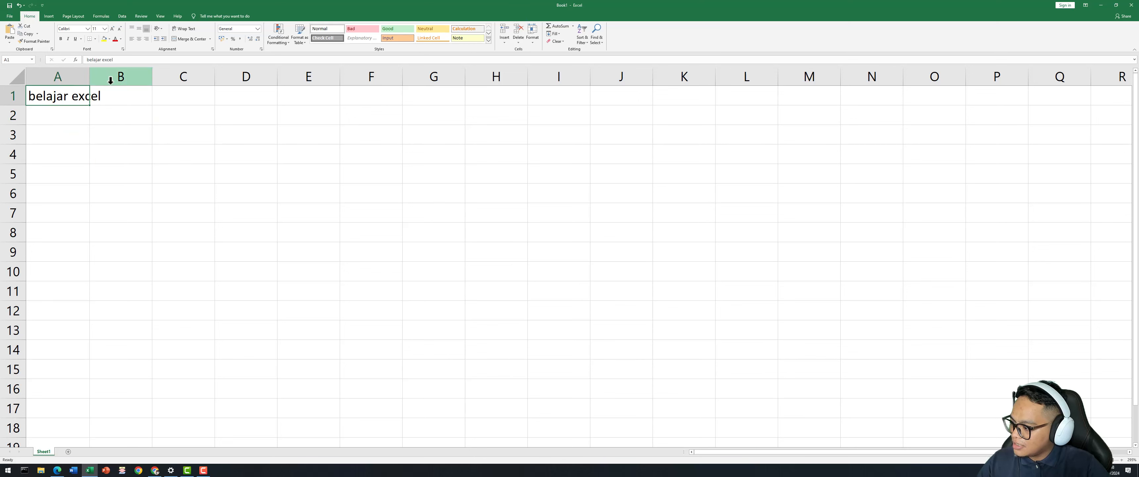
double_click(92, 78)
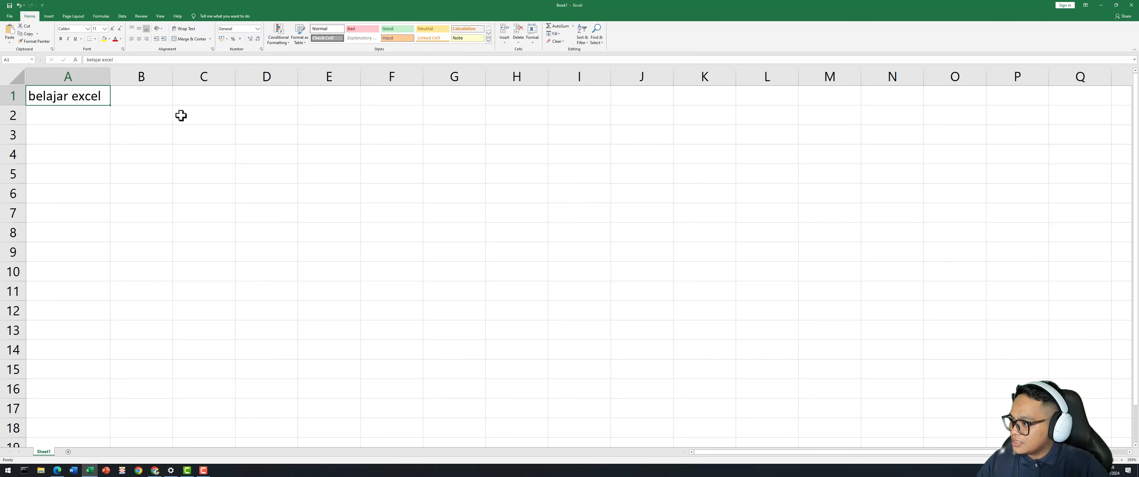
Set the A1 title font to Arial Black.
left_click(88, 29)
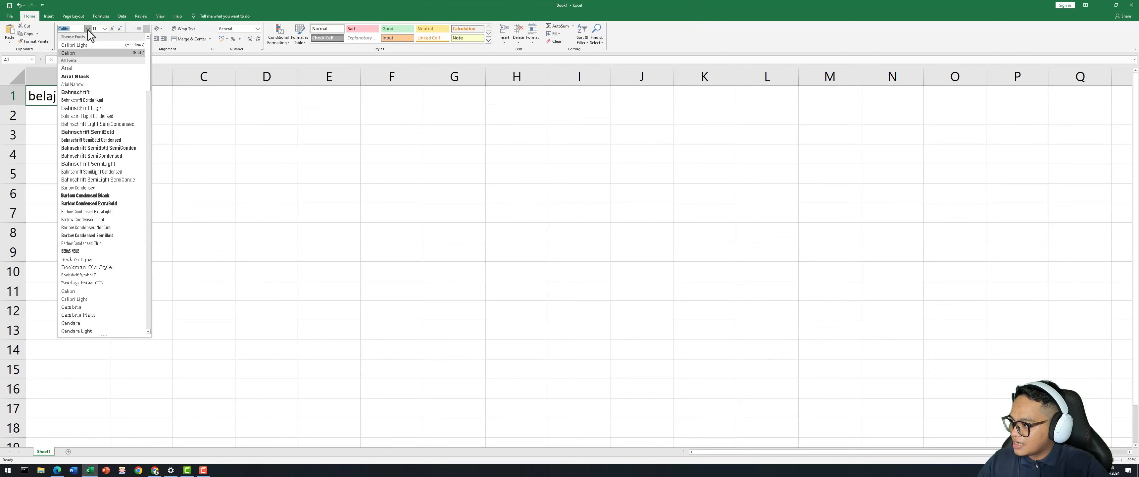
left_click(85, 75)
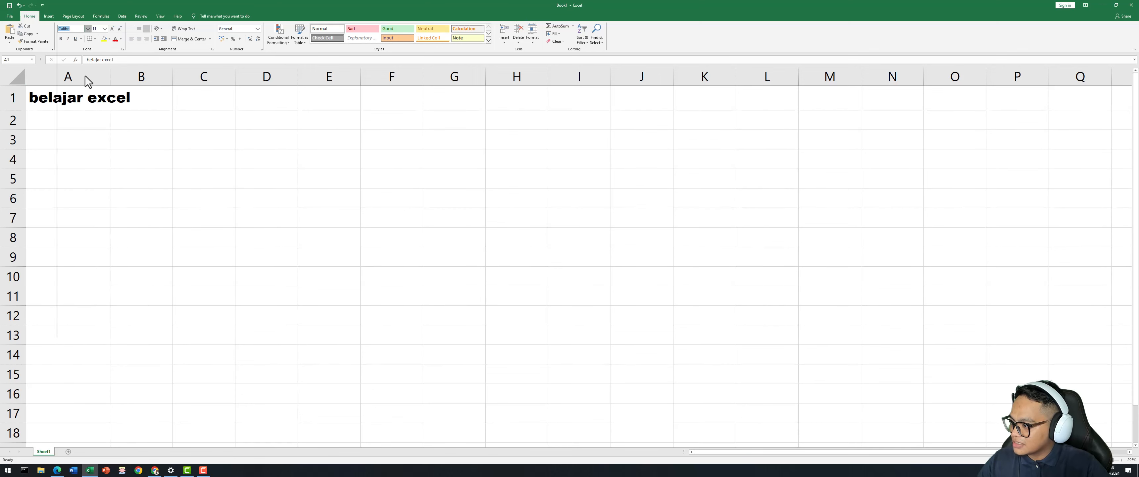
left_click(82, 124)
left_click(94, 97)
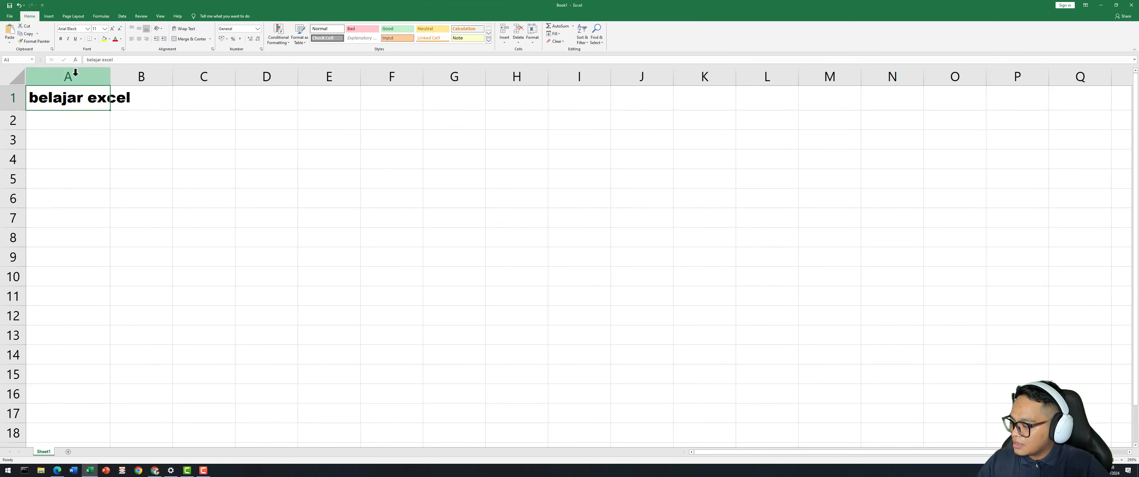
Increase the title's font size to 14, trying 11 and 12 along the way.
left_click(105, 29)
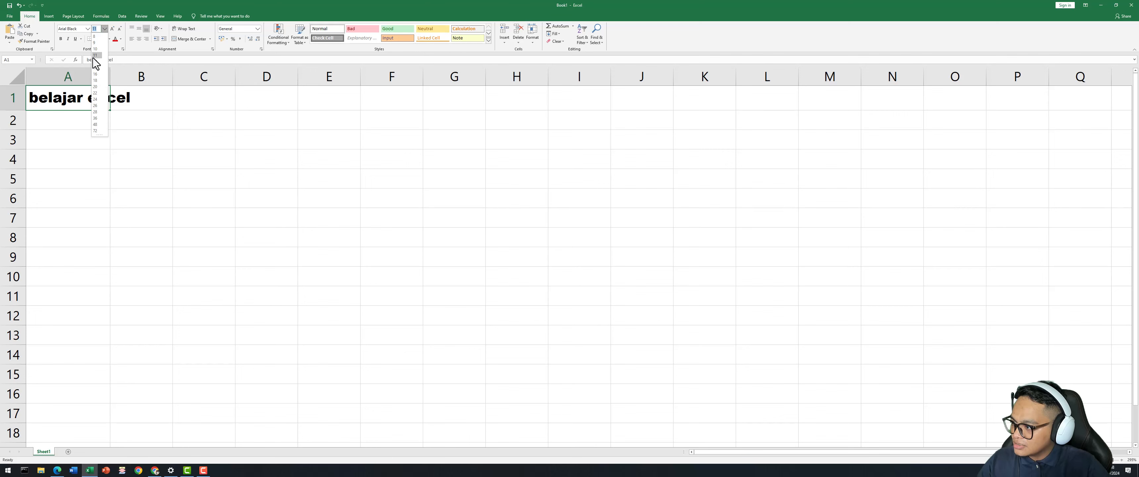
left_click(94, 56)
left_click(106, 29)
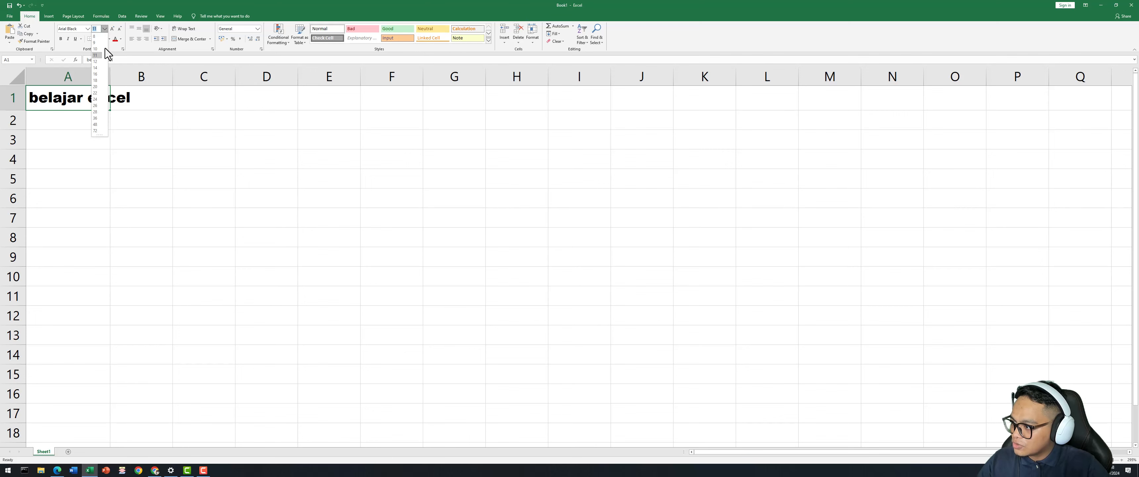
left_click(95, 67)
left_click(105, 29)
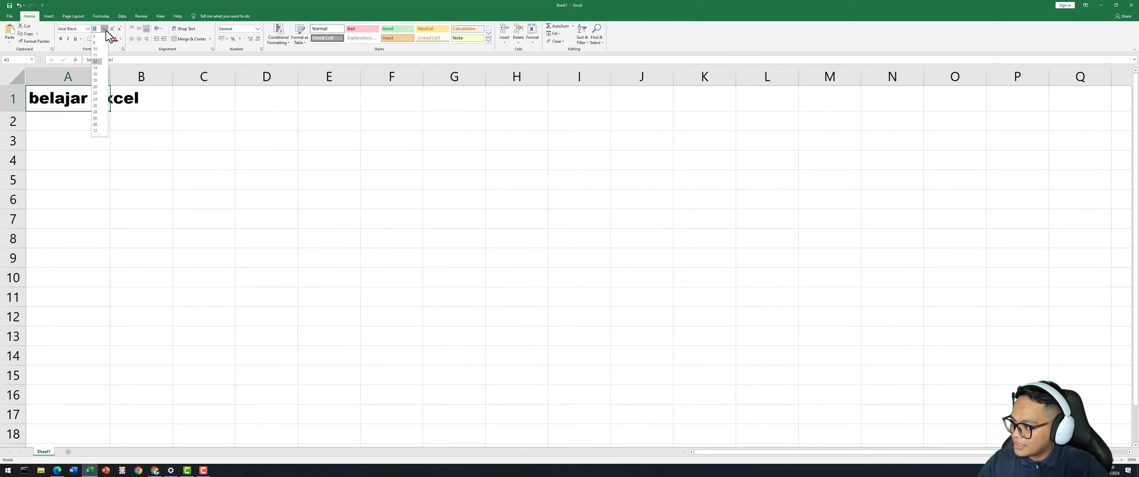
left_click(95, 76)
left_click(138, 163)
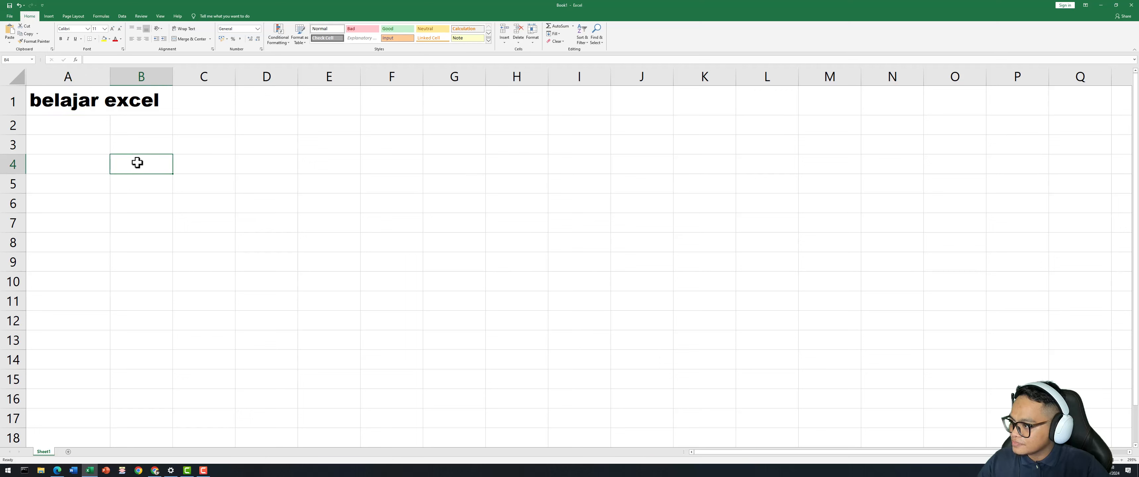
left_click(94, 95)
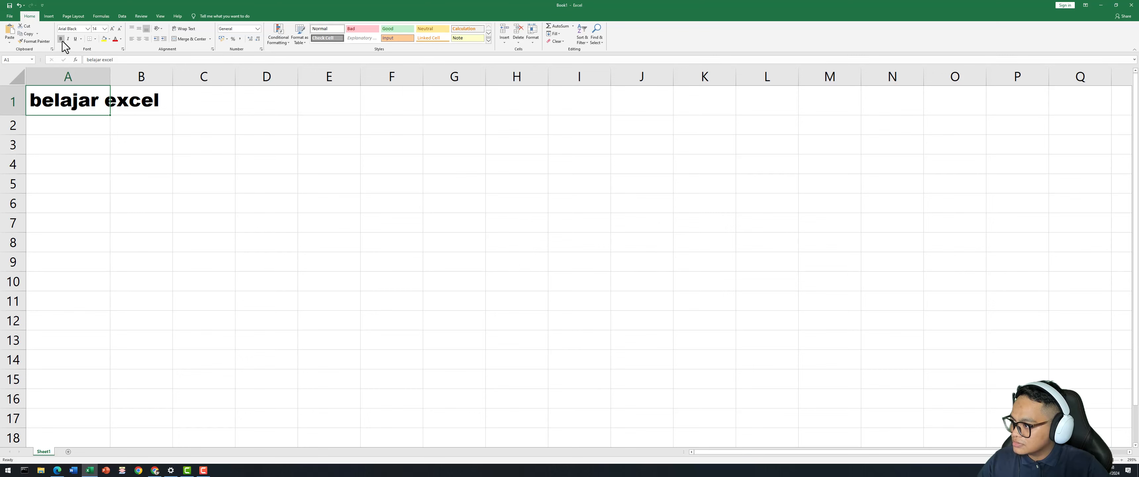
Switch the A1 title font back to Calibri.
left_click(87, 29)
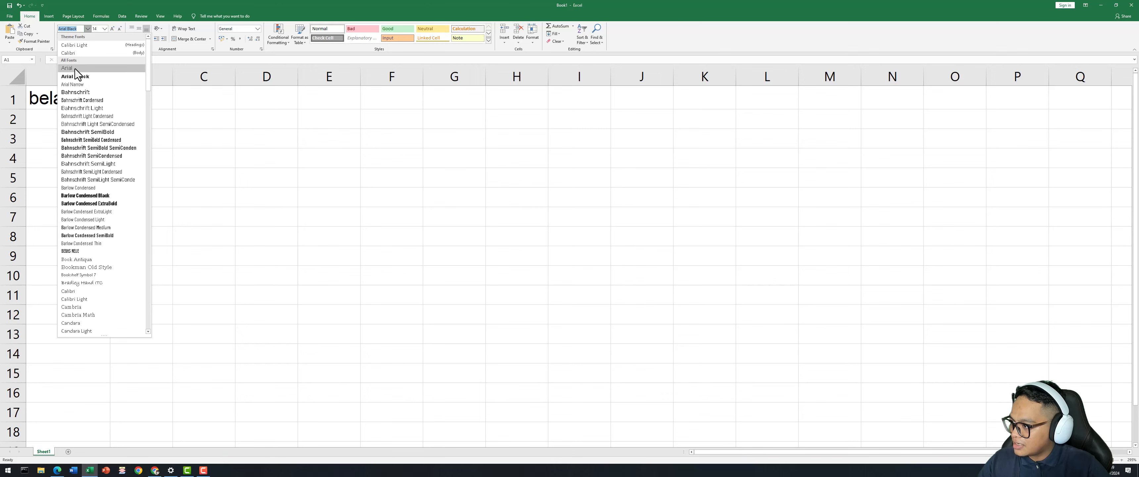
left_click(75, 52)
left_click(110, 124)
left_click(95, 95)
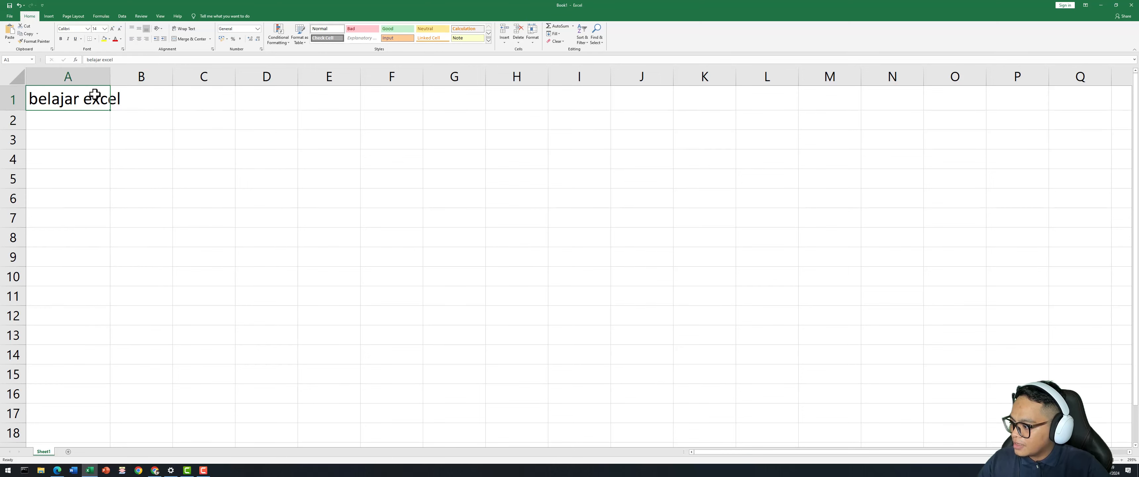
Underline the title, leaving it neither bold nor italic.
left_click(60, 39)
left_click(67, 39)
left_click(62, 41)
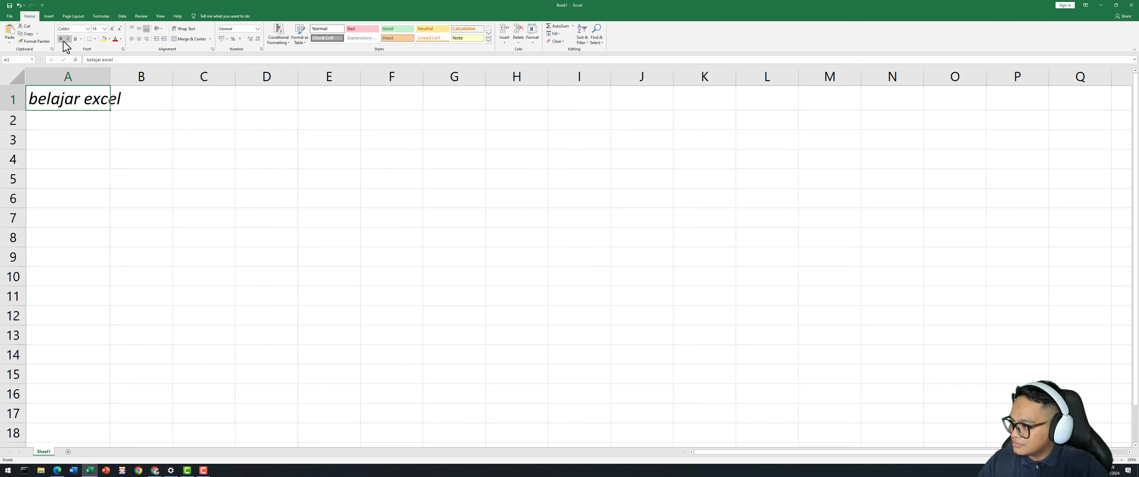
left_click(69, 39)
left_click(69, 39)
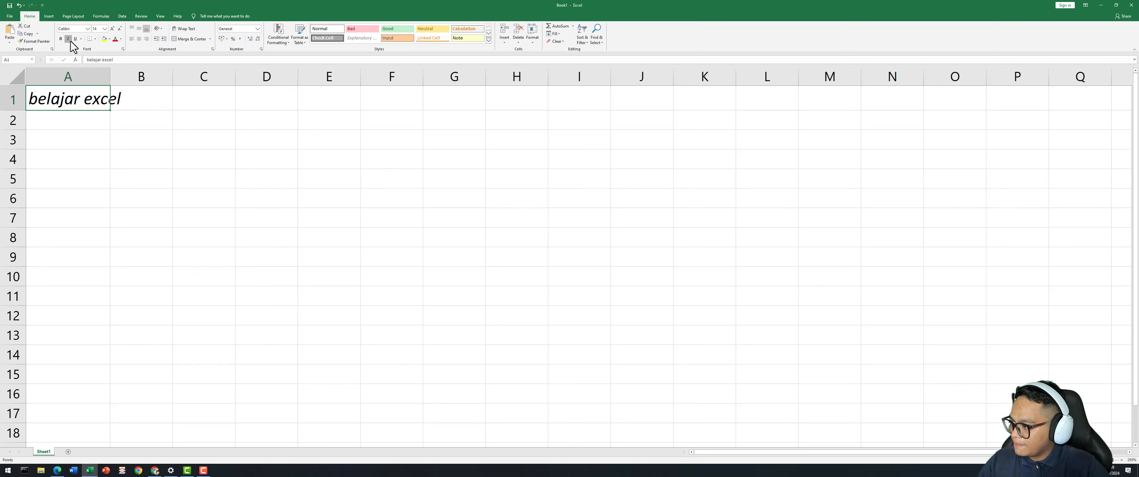
left_click(69, 39)
left_click(75, 39)
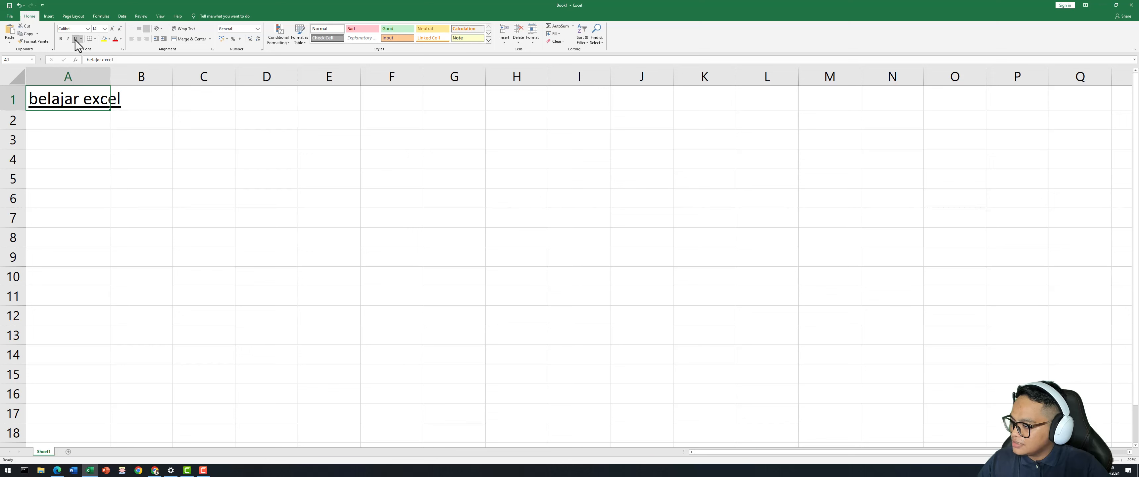
left_click(75, 39)
left_click(75, 39)
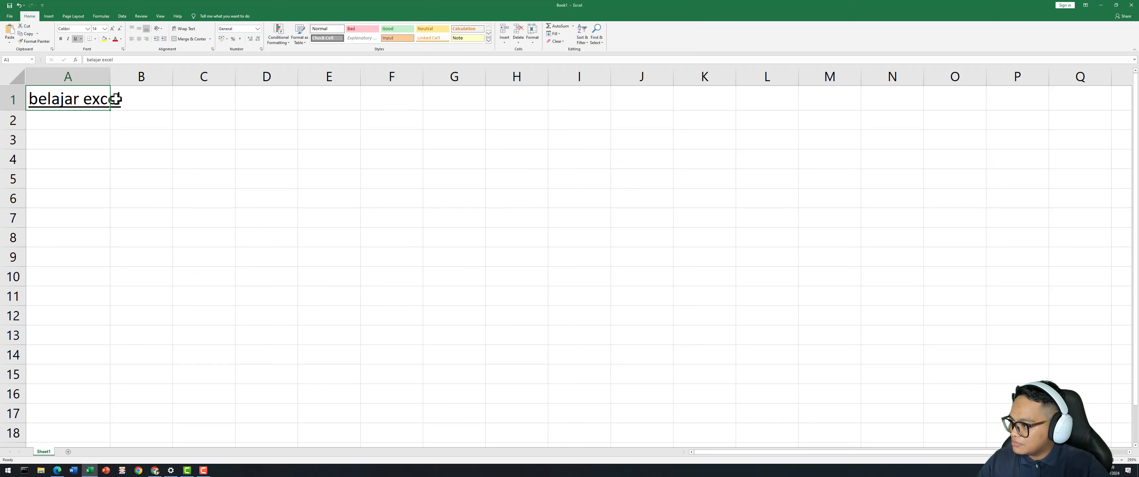
Give cell A1 a yellow fill and red title text.
left_click(103, 38)
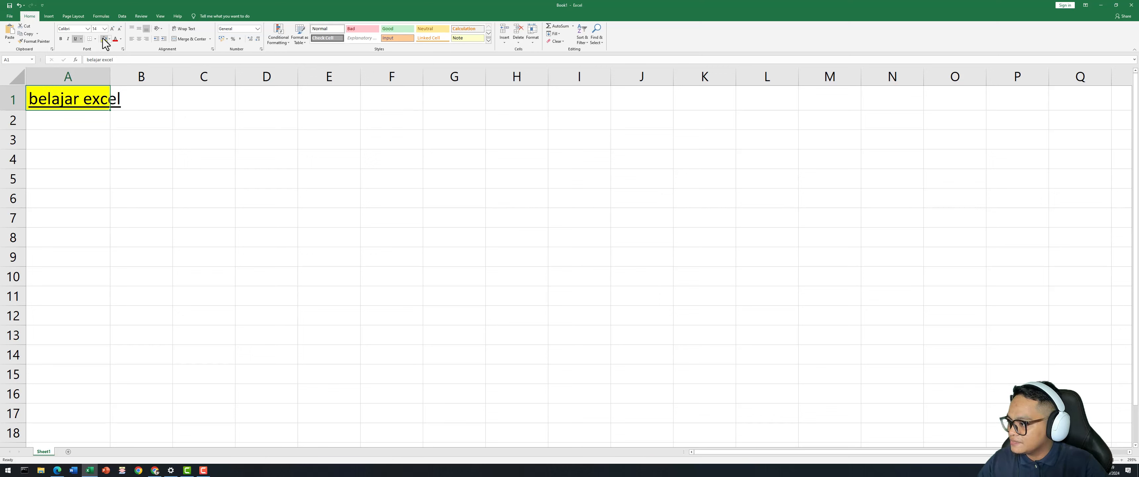
left_click(147, 106)
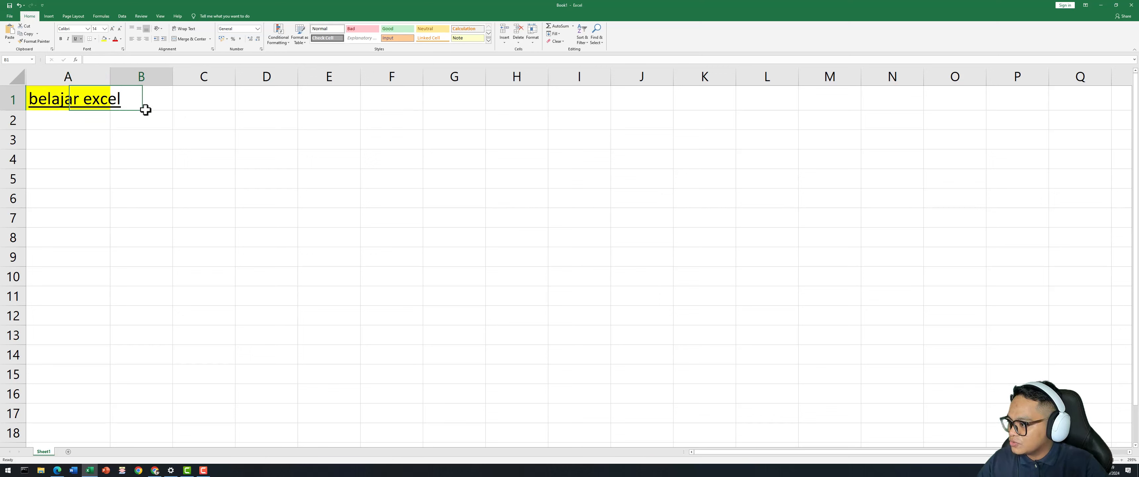
left_click(89, 96)
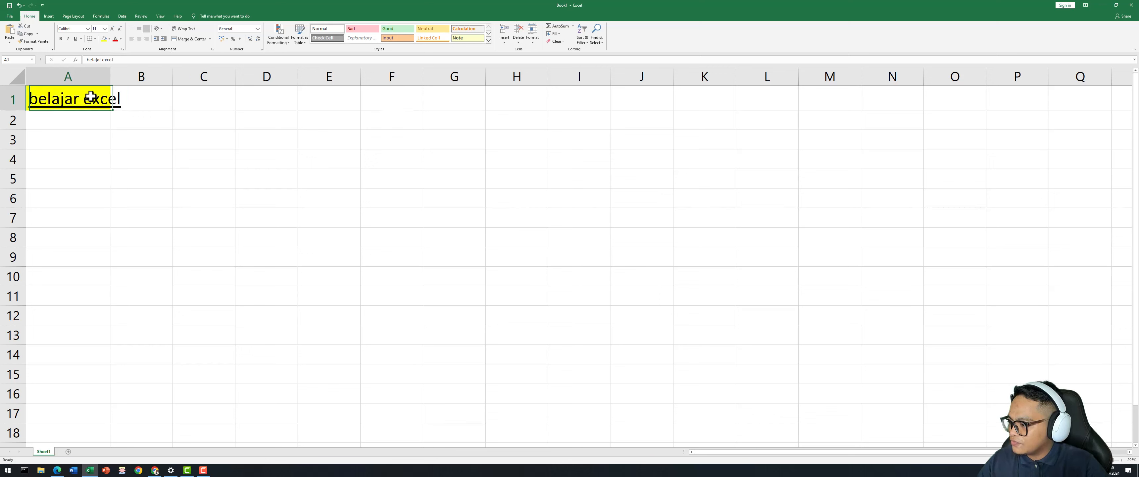
left_click(114, 40)
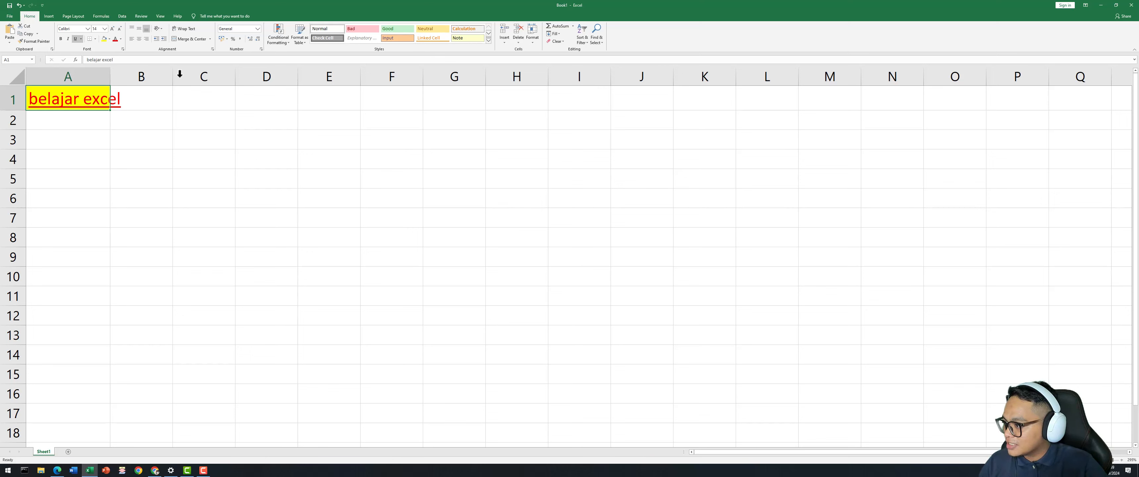
left_click(131, 143)
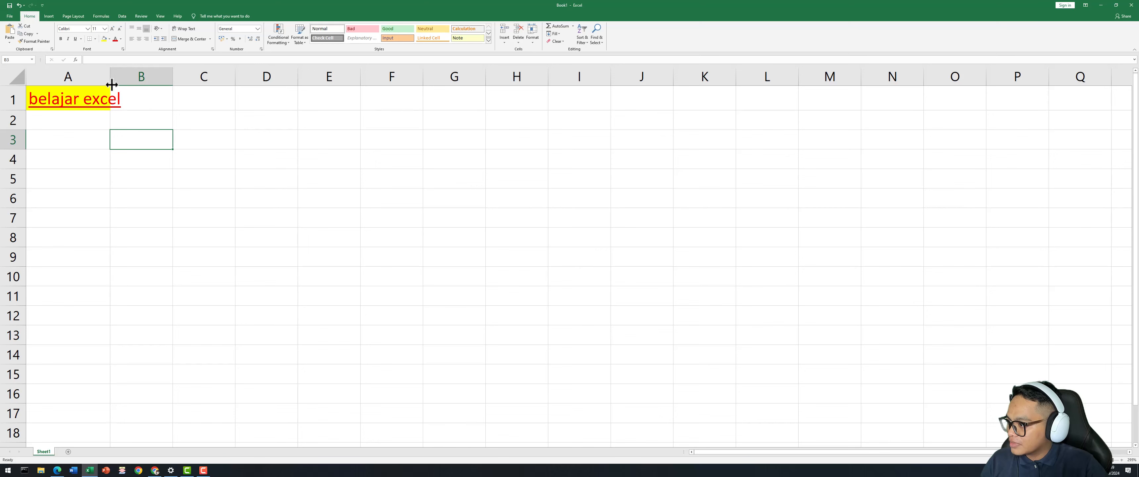
Drag column A wider to fit the title, then reselect A1.
left_click_drag(109, 78, 165, 79)
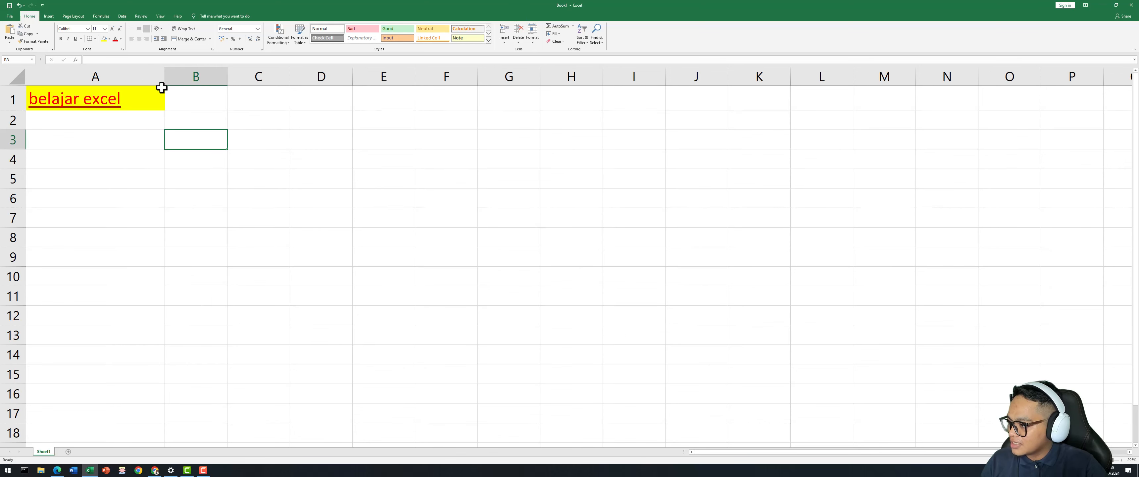
left_click(137, 79)
left_click(149, 95)
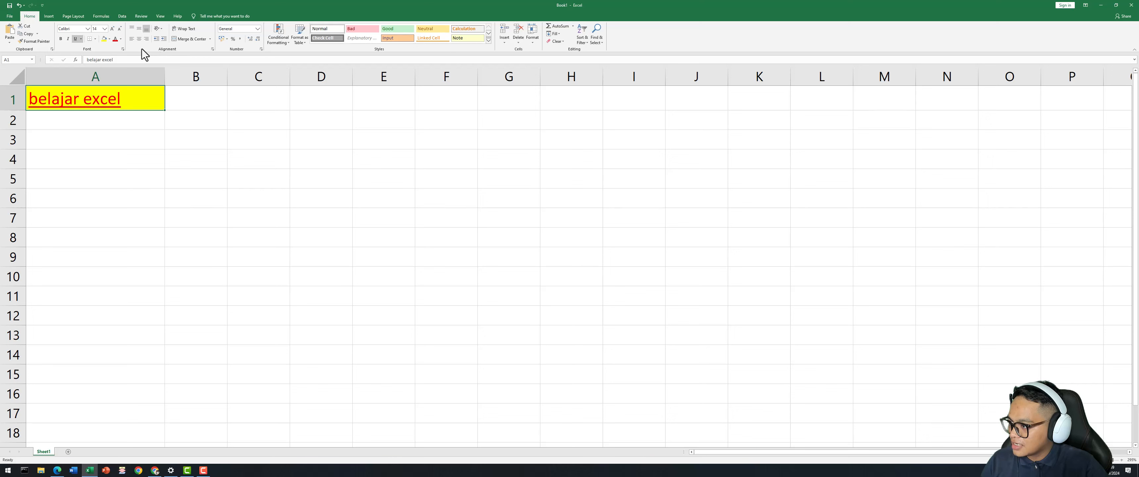
left_click(138, 41)
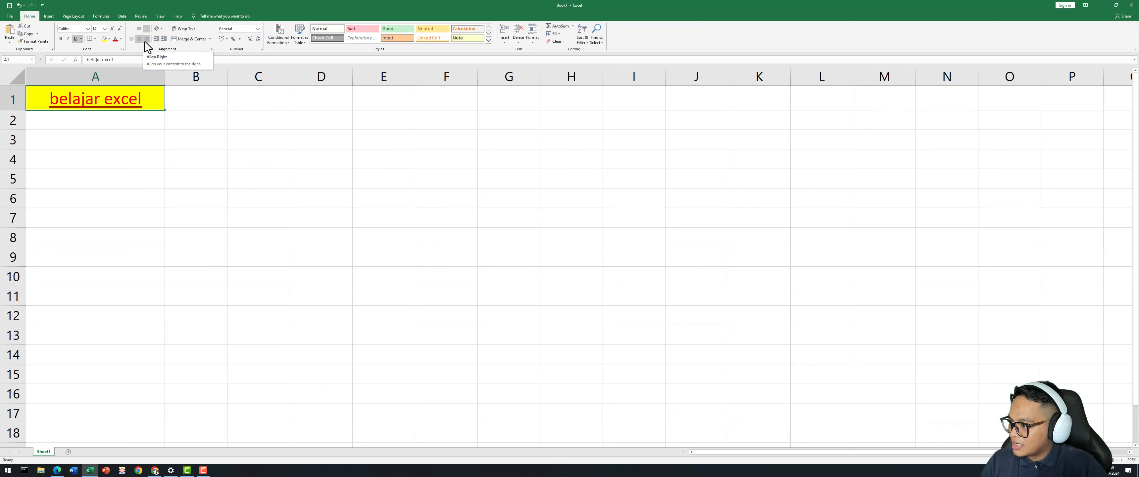
left_click(145, 42)
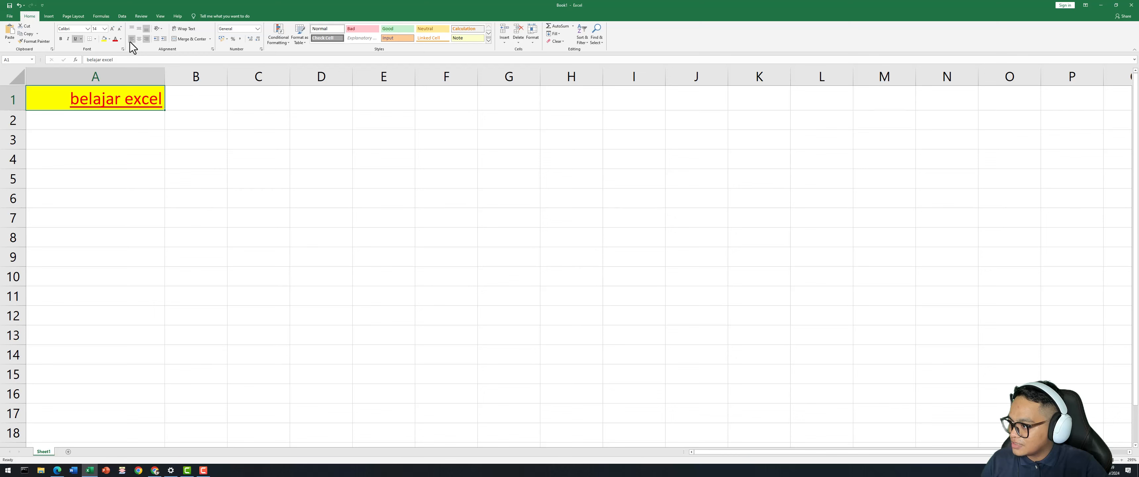
left_click(131, 40)
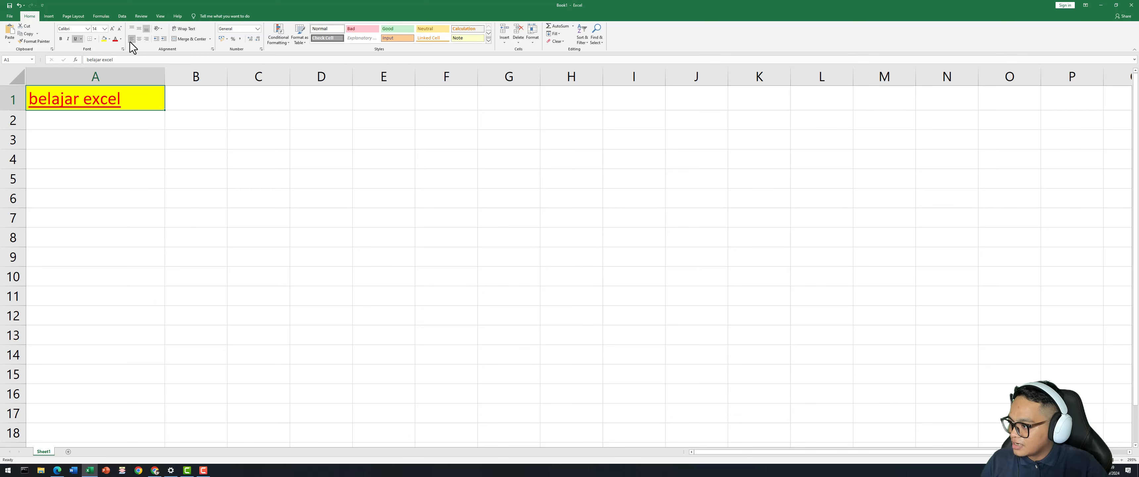
left_click(80, 181)
Make row 1 much taller and apply Middle Align to the 'belajar excel' title in A1.
left_click_drag(20, 111, 21, 155)
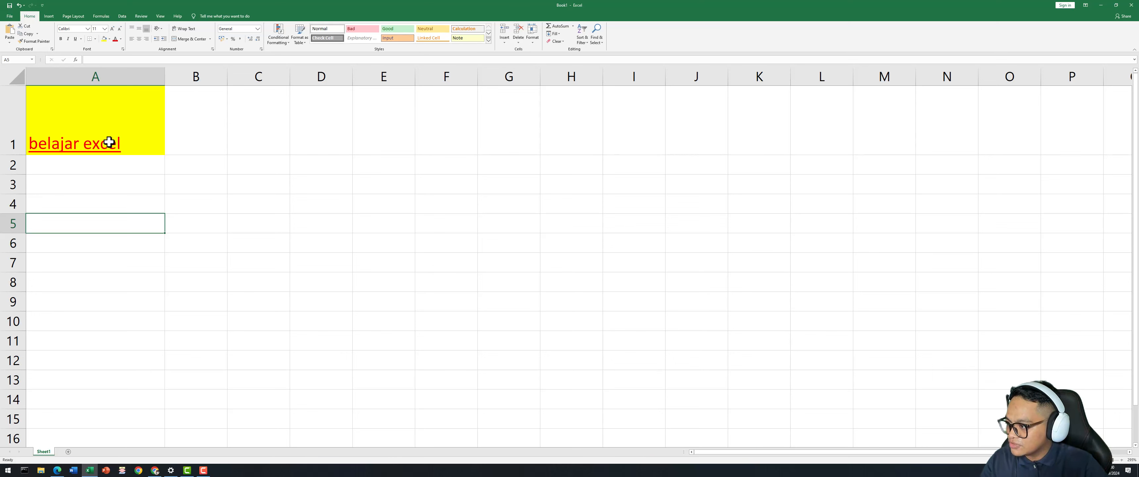
left_click(139, 30)
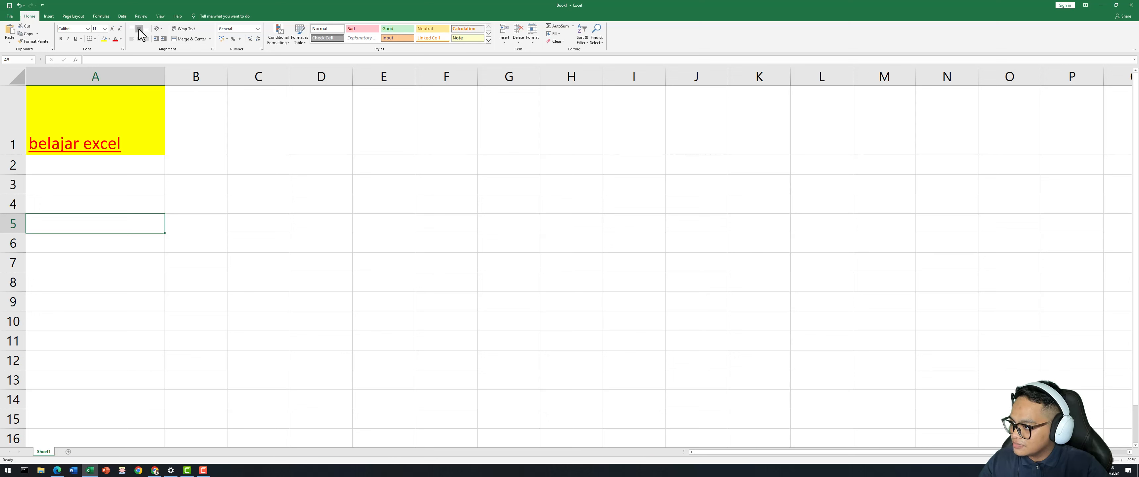
left_click(125, 110)
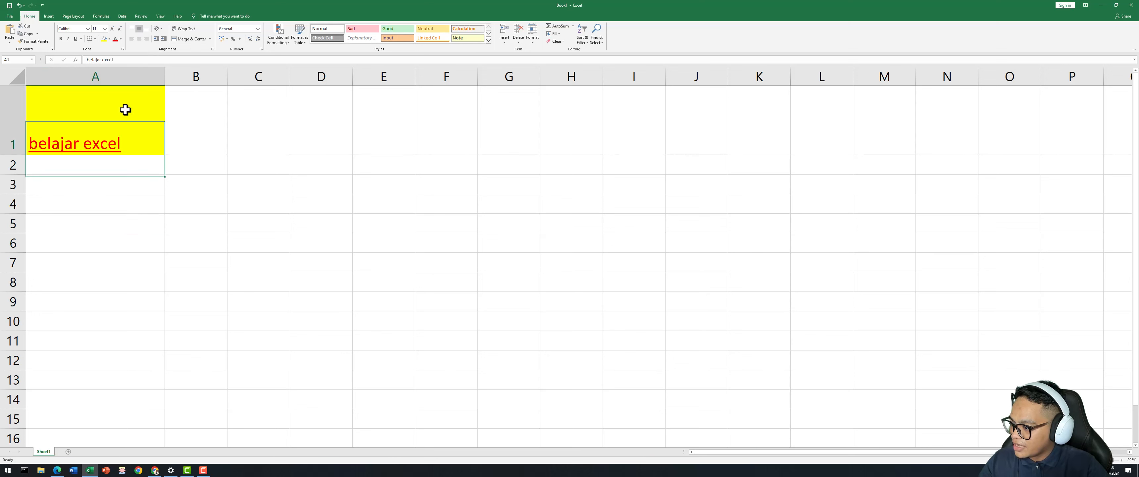
left_click(139, 29)
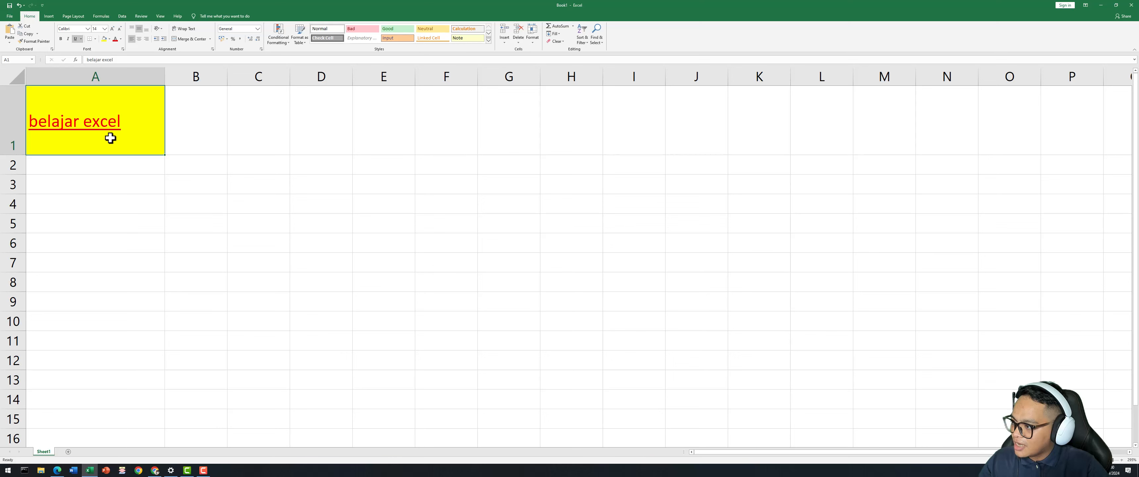
left_click(127, 188)
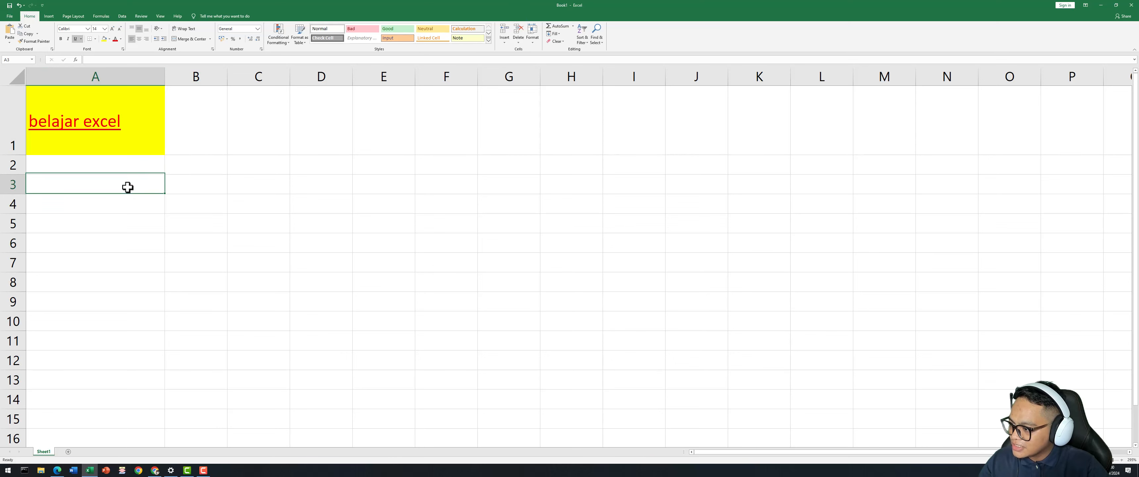
left_click(131, 125)
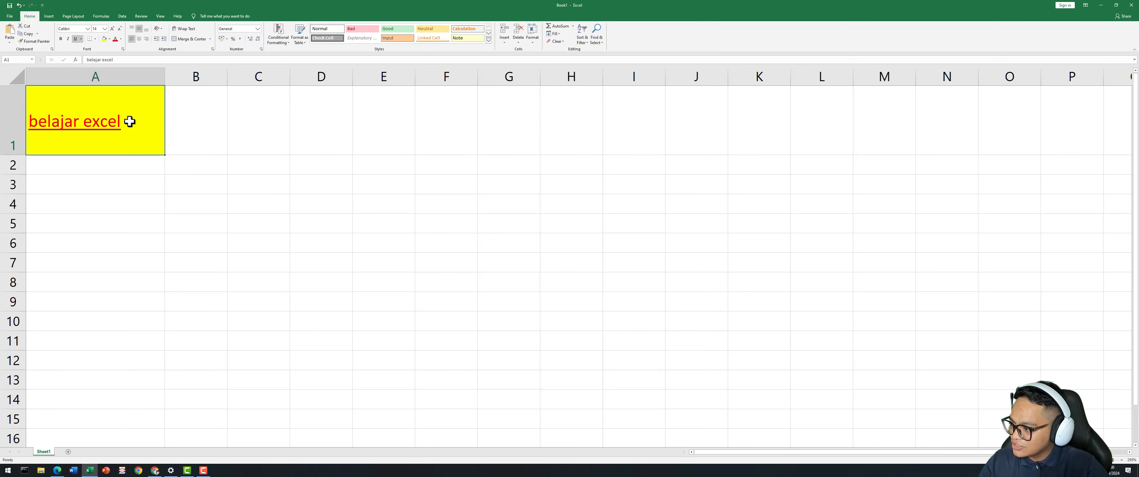
left_click(122, 177)
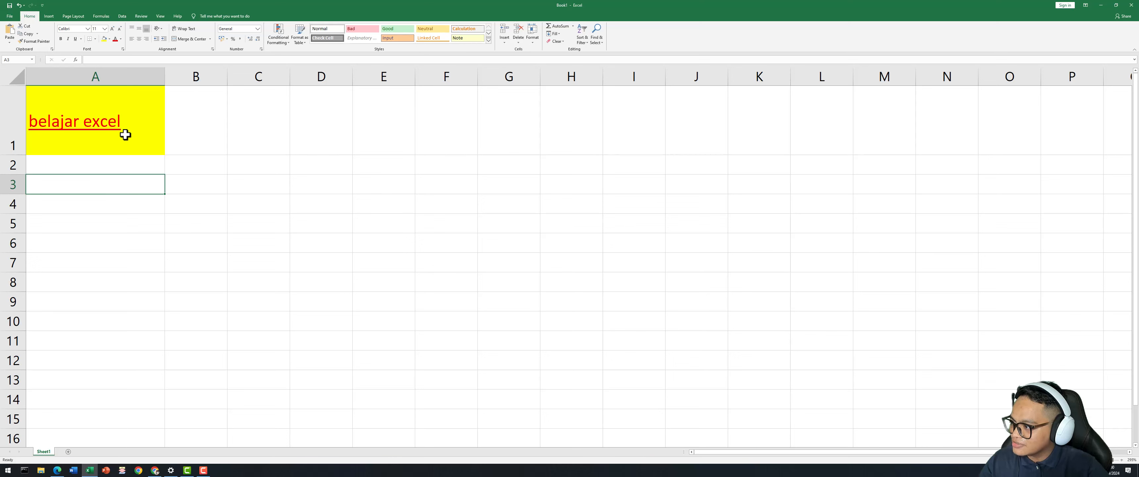
left_click(141, 132)
left_click(129, 184)
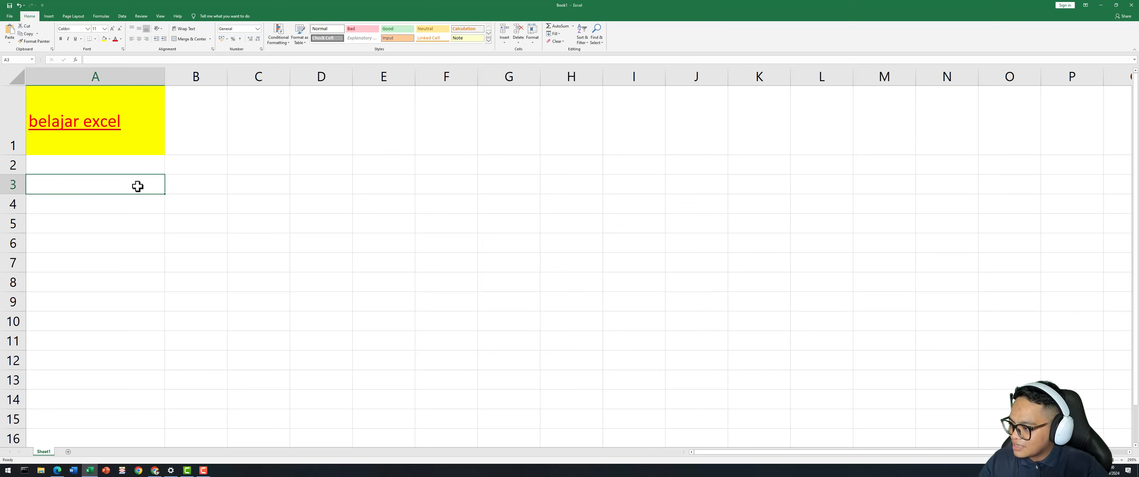
left_click(140, 140)
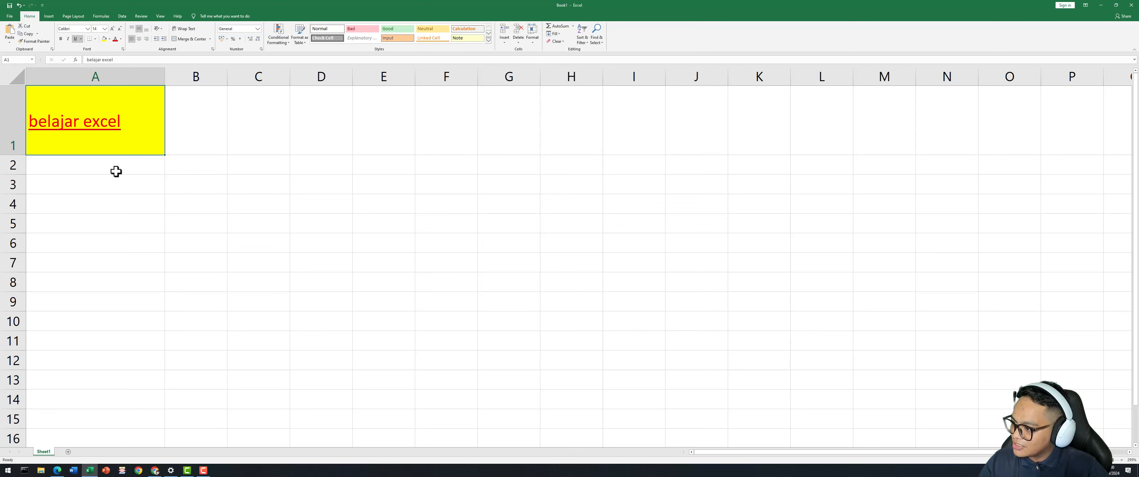
Select A1:B1 and apply Merge & Center to the 'belajar excel' title.
left_click(145, 167)
left_click(133, 139)
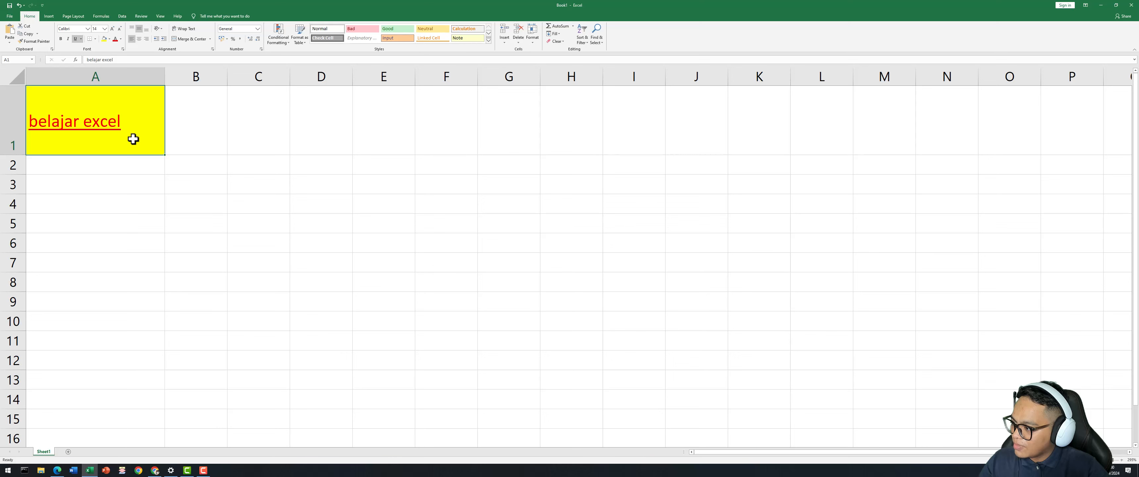
left_click(113, 162)
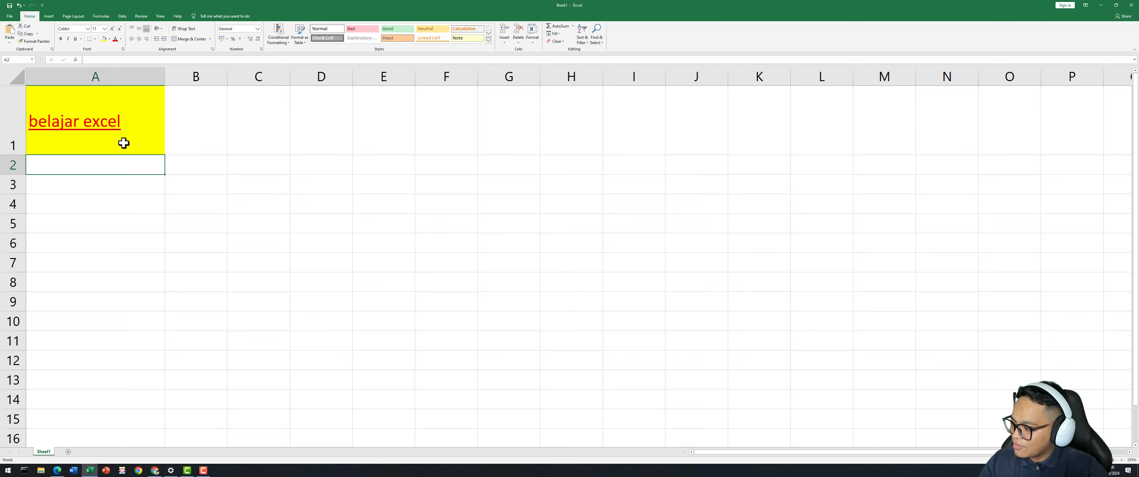
left_click(197, 119)
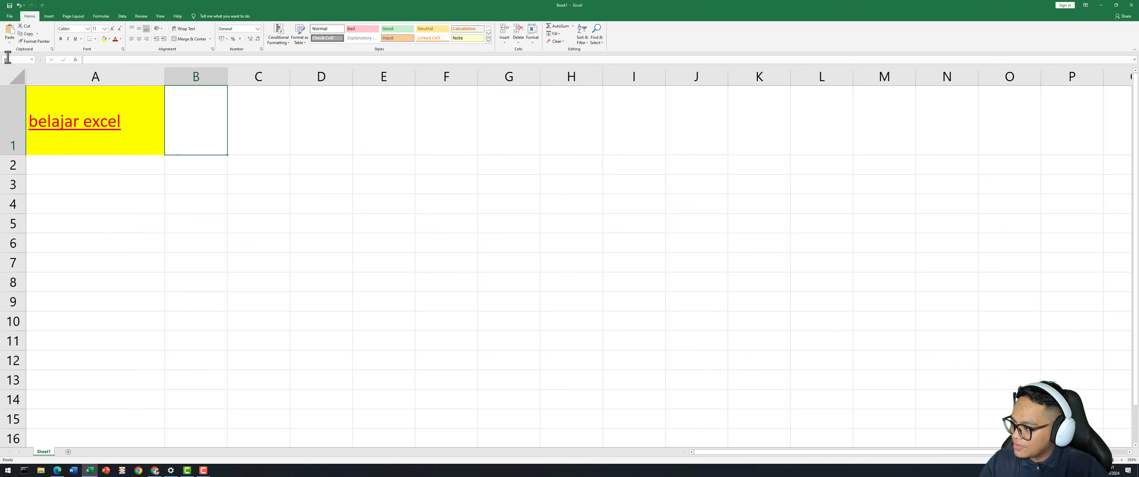
key("Right")
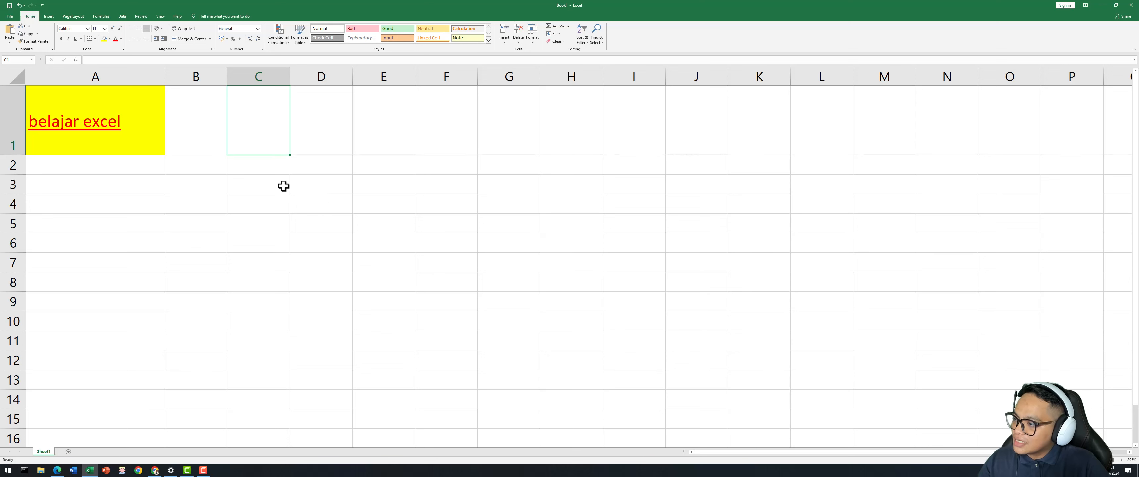
left_click(151, 142)
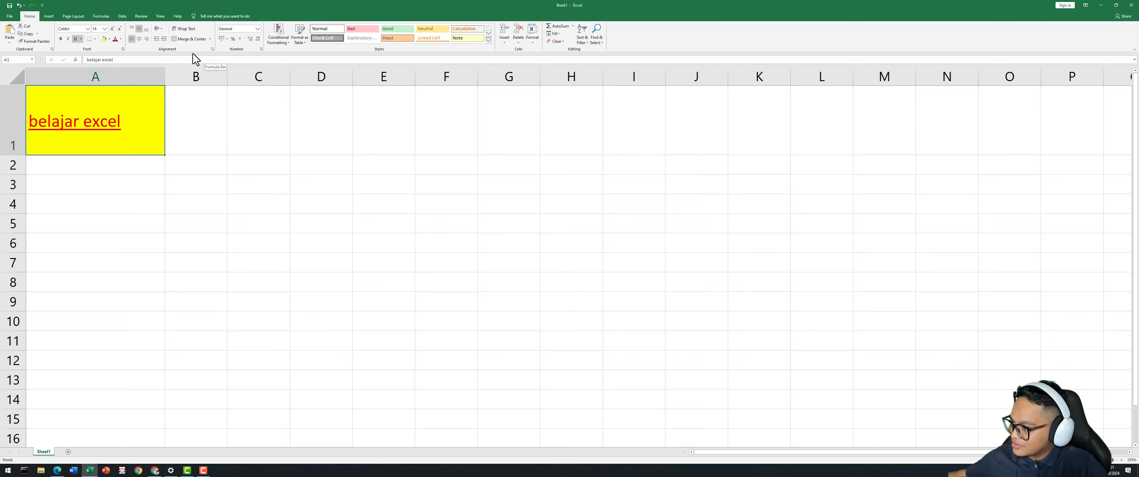
left_click(183, 121)
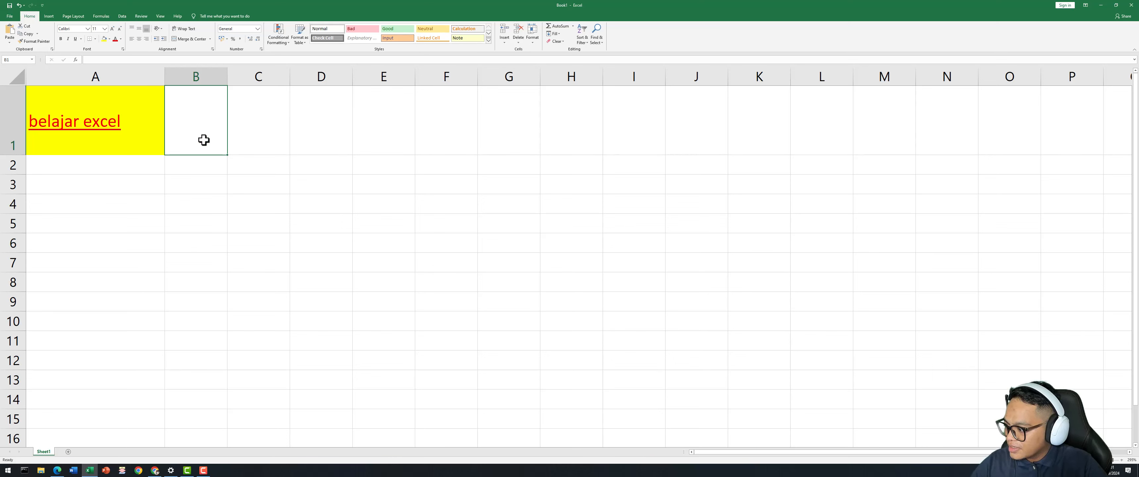
left_click_drag(148, 130, 186, 122)
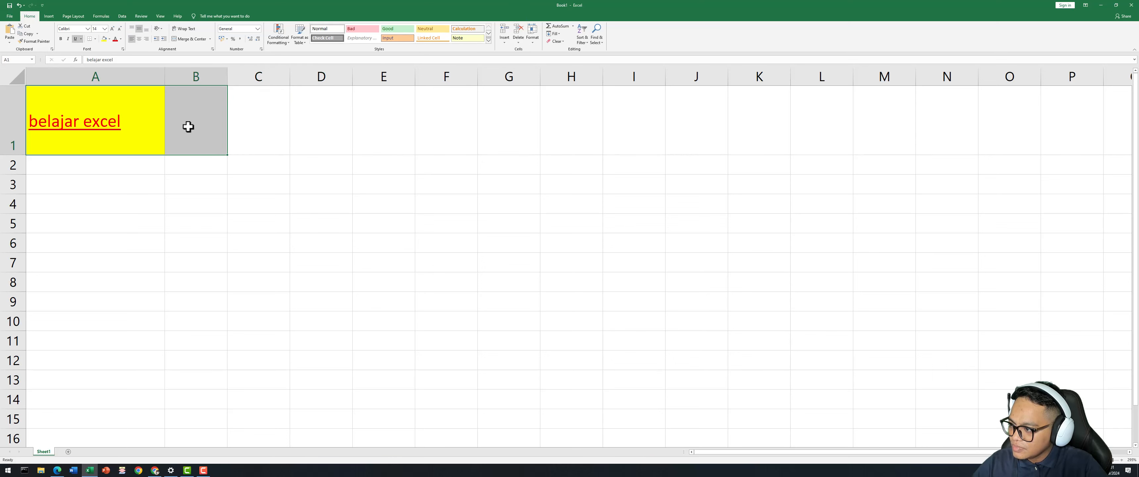
left_click(194, 39)
left_click(159, 160)
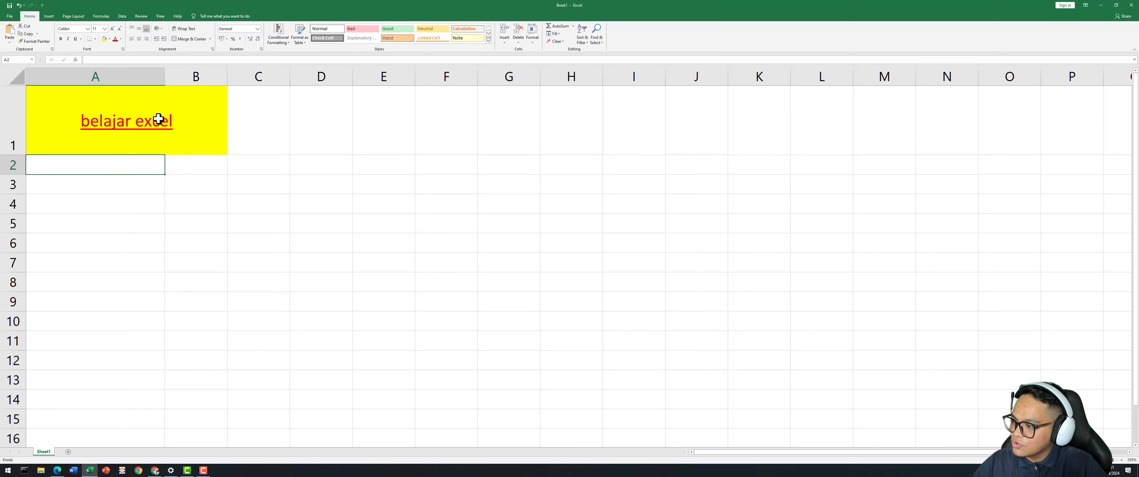
left_click(141, 111)
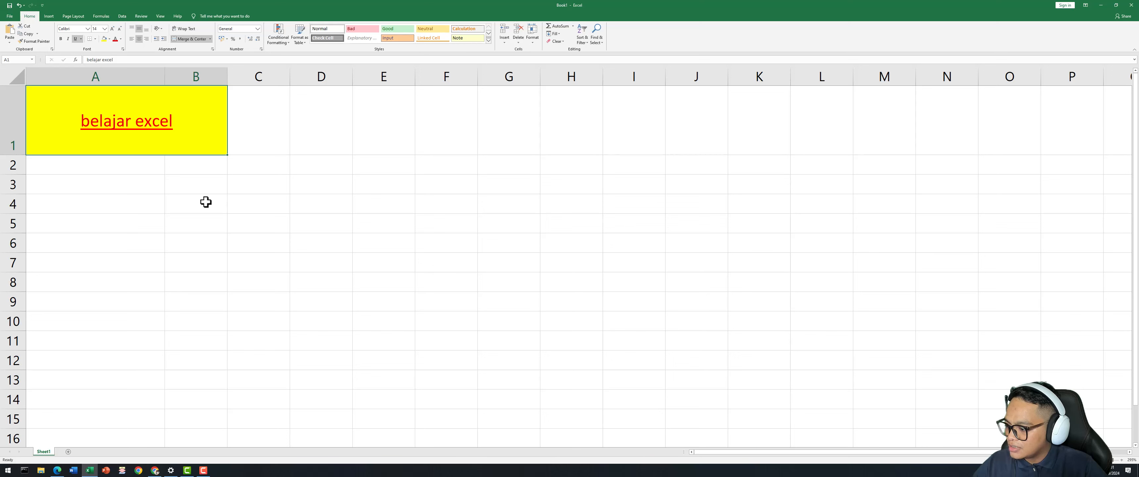
Close the extra Chrome window from the taskbar.
left_click(156, 469)
right_click(154, 469)
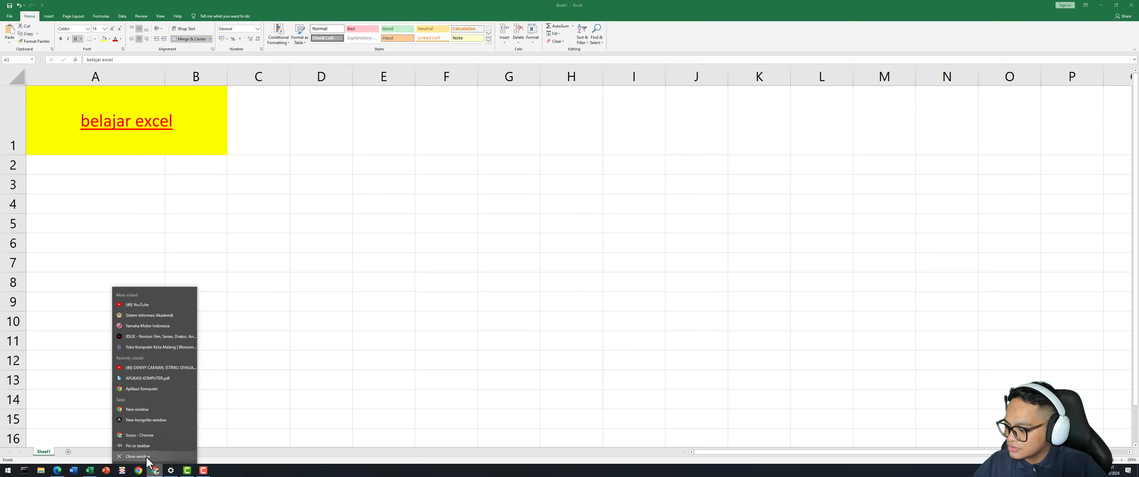
left_click(152, 456)
Relaunch Chrome and search Google for 'lorem ipsum'.
left_click(138, 471)
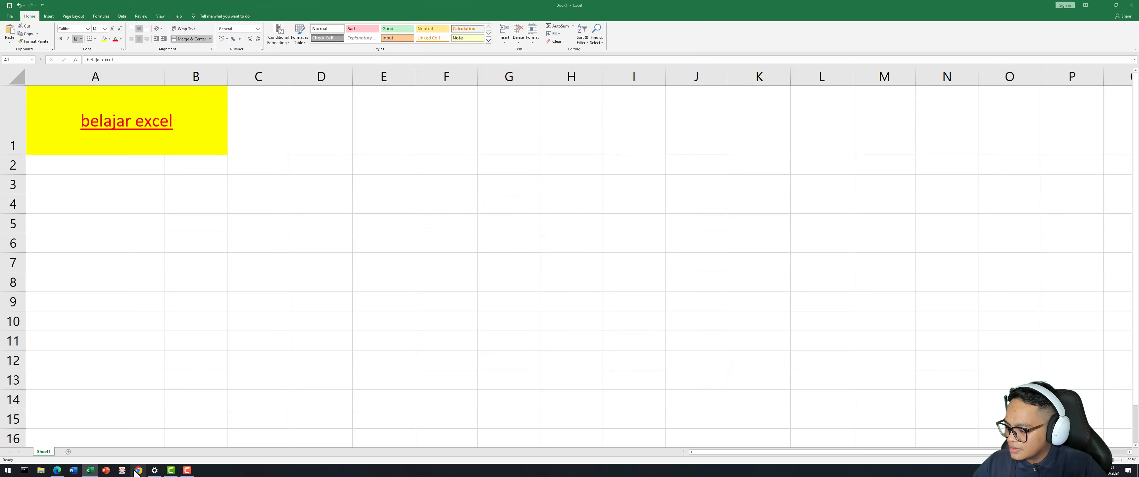
left_click(573, 281)
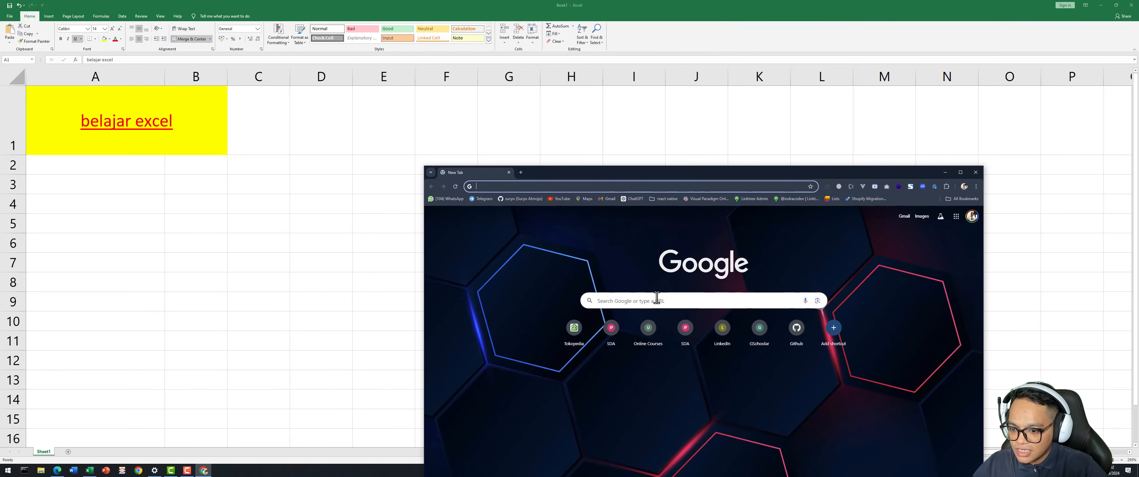
left_click(655, 300)
type("lorem")
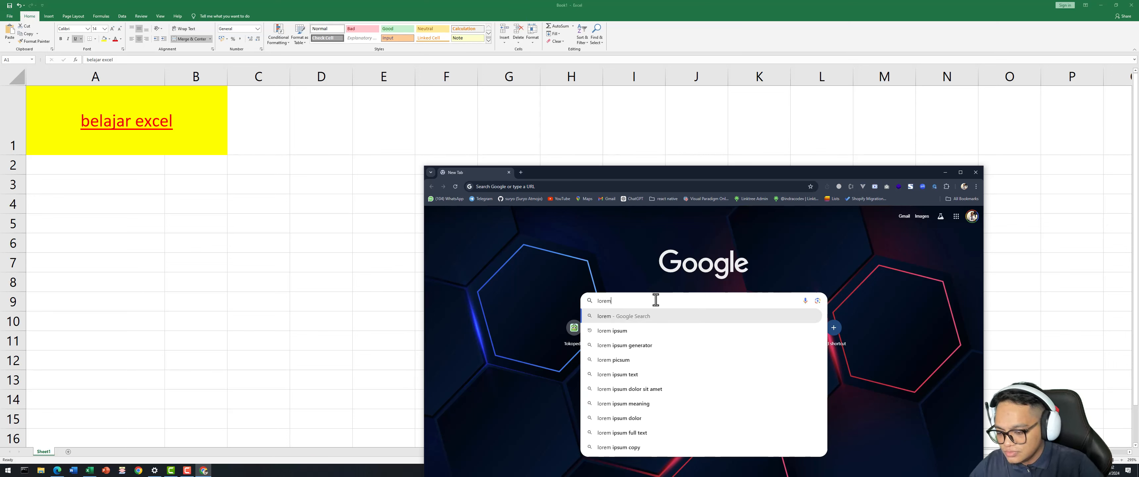
left_click(622, 330)
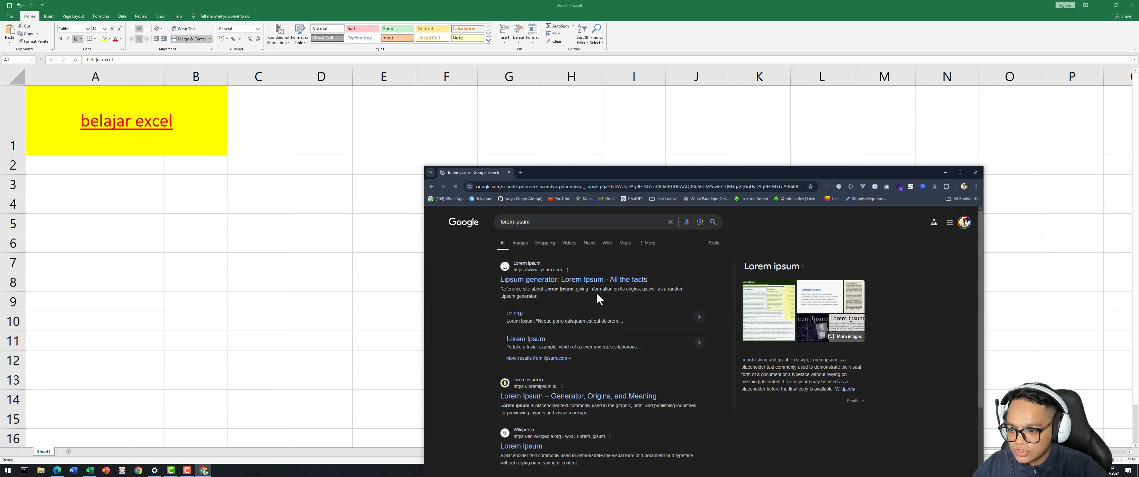
On lipsum.com, select the first 'What is Lorem Ipsum?' paragraph and return to Excel.
left_click(554, 280)
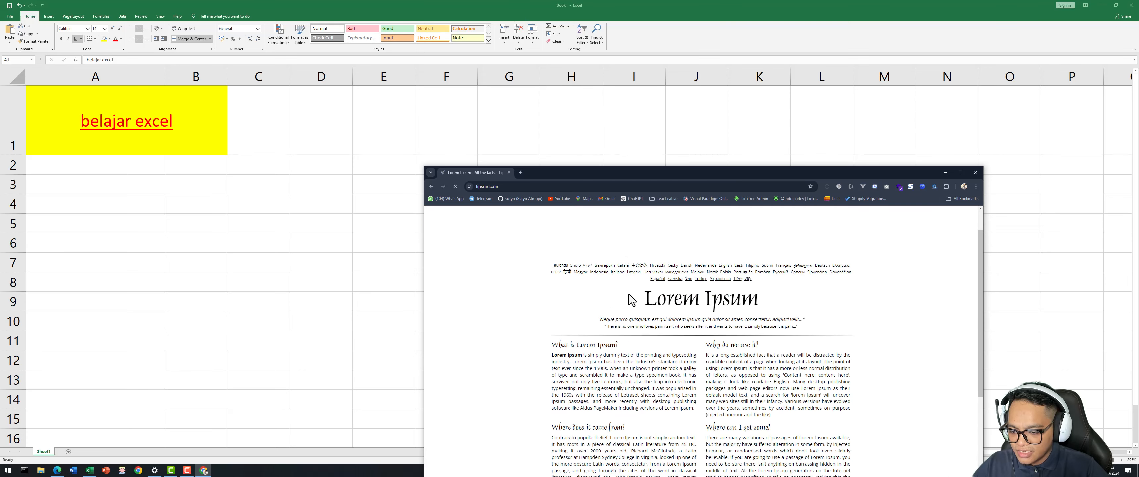
scroll(727, 316, "down", 1)
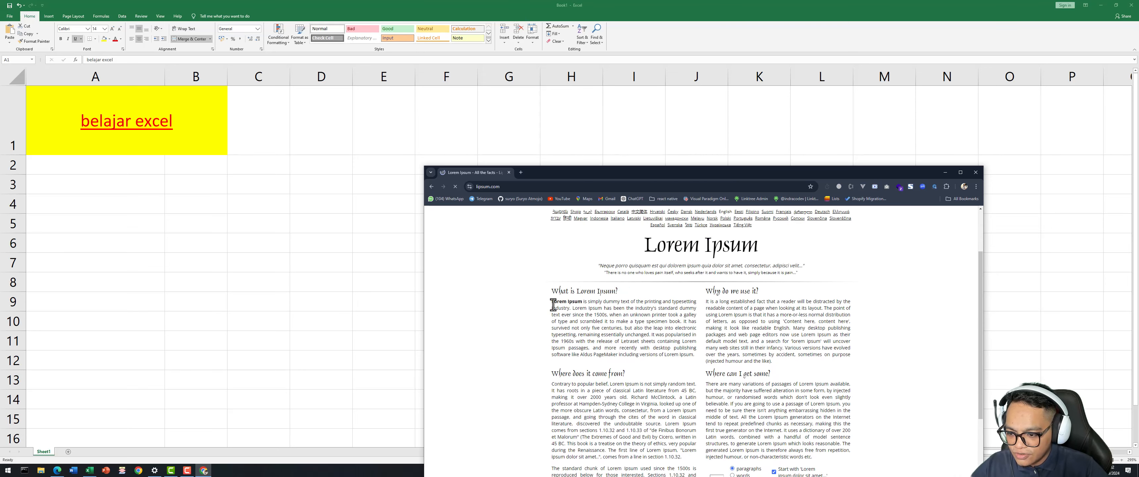
left_click_drag(552, 302, 695, 358)
key("ctrl+c")
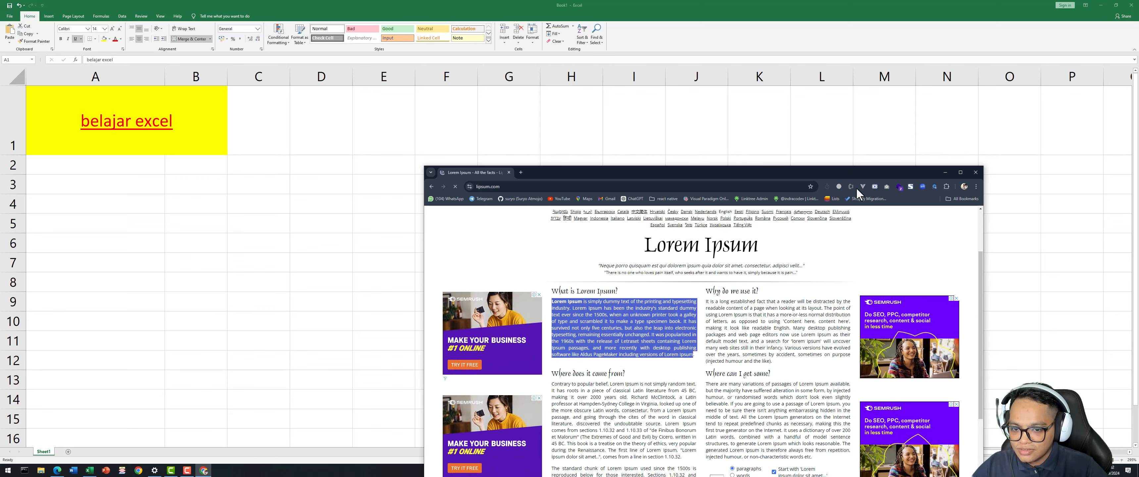
left_click(945, 175)
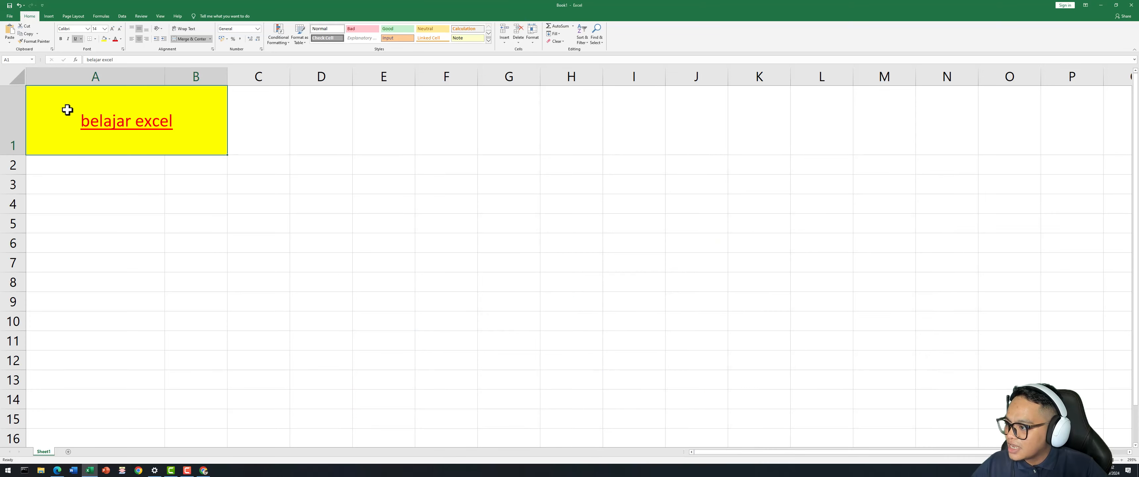
Replace 'belajar excel' in merged A1 with the pasted Lorem Ipsum paragraph and commit the edit.
left_click(124, 62)
left_click(147, 127)
left_click_drag(193, 131, 78, 117)
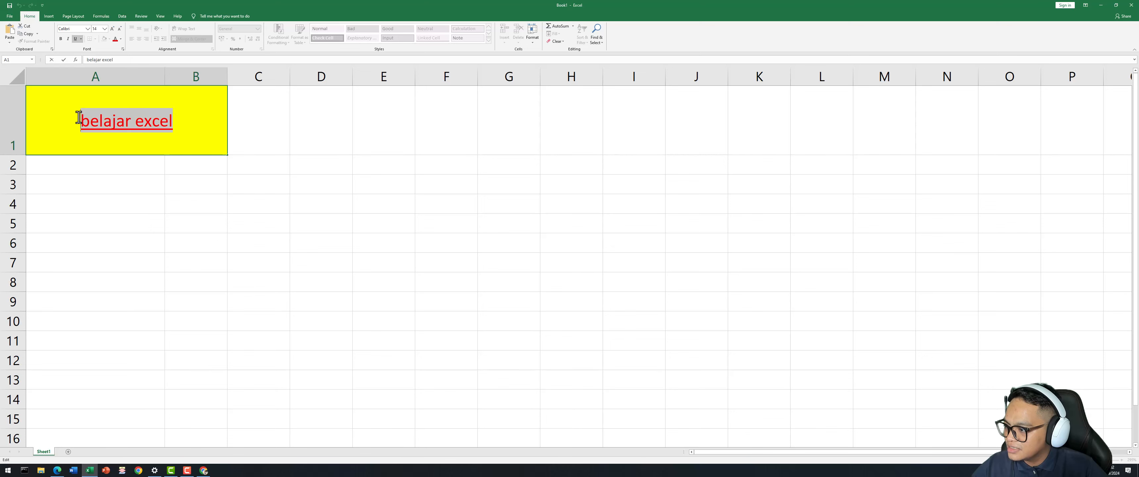
key("ctrl+v")
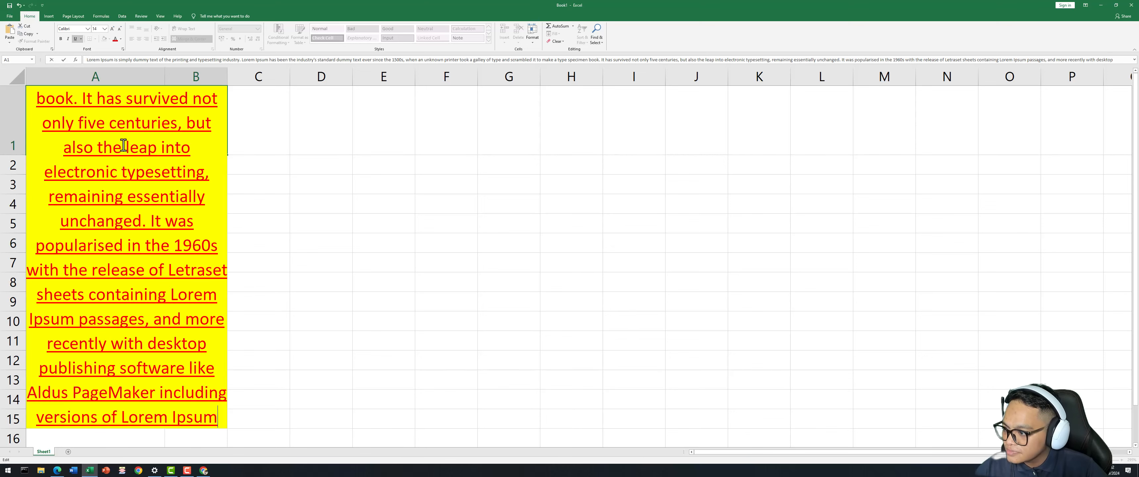
left_click(104, 28)
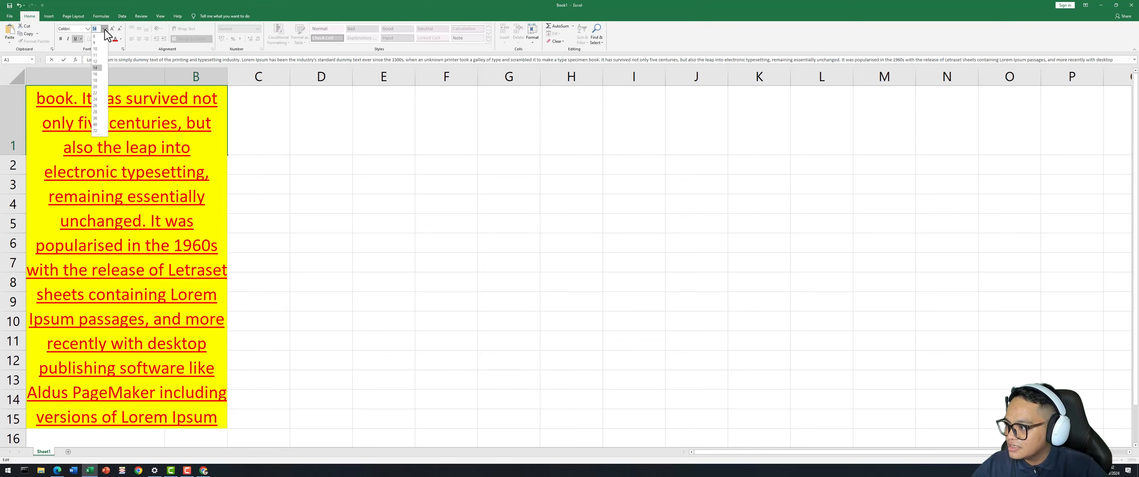
left_click(96, 61)
left_click(272, 136)
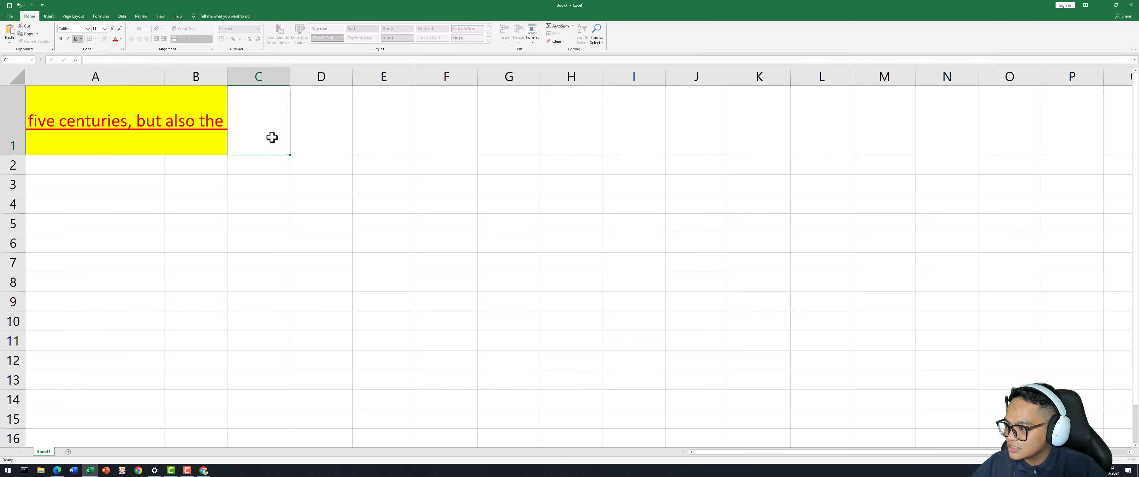
left_click(152, 110)
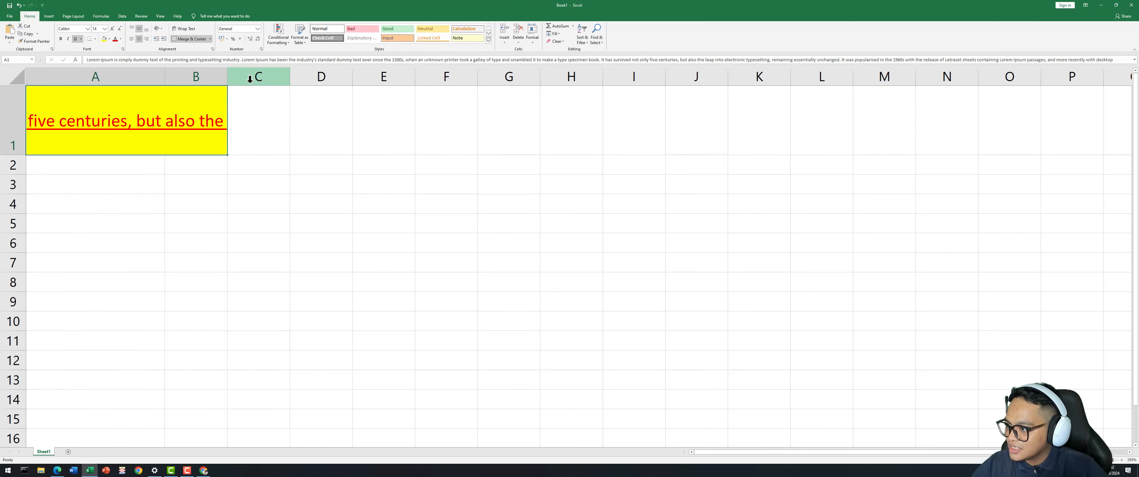
Turn on Wrap Text for the Lorem Ipsum paragraph in merged cell A1.
left_click(186, 30)
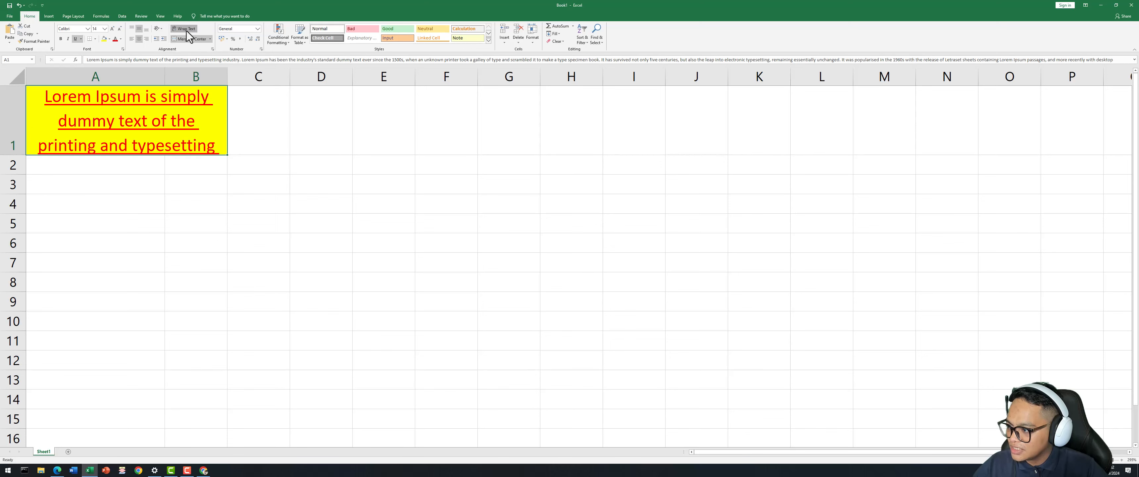
left_click(186, 31)
left_click(186, 31)
left_click(186, 31)
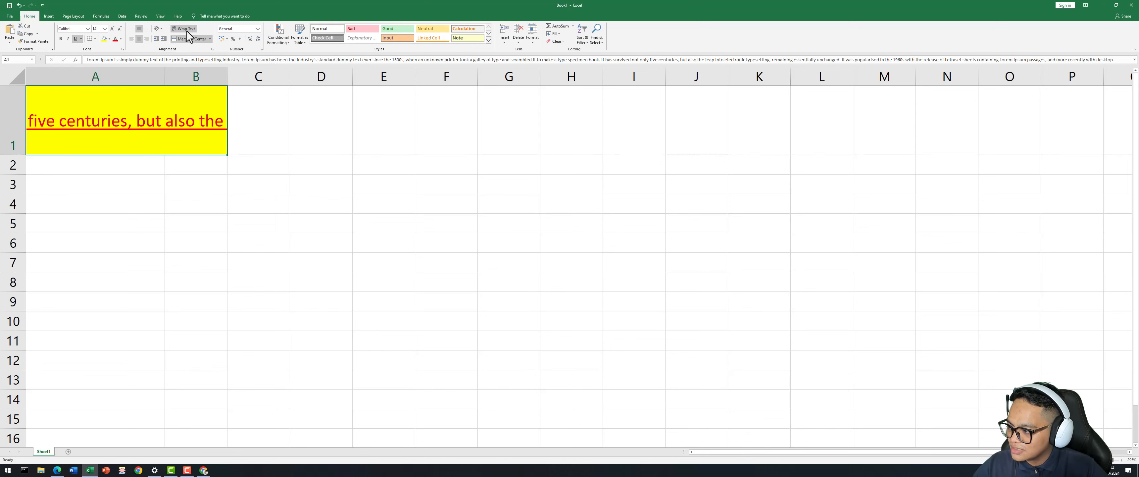
left_click(187, 31)
left_click(186, 31)
left_click(186, 31)
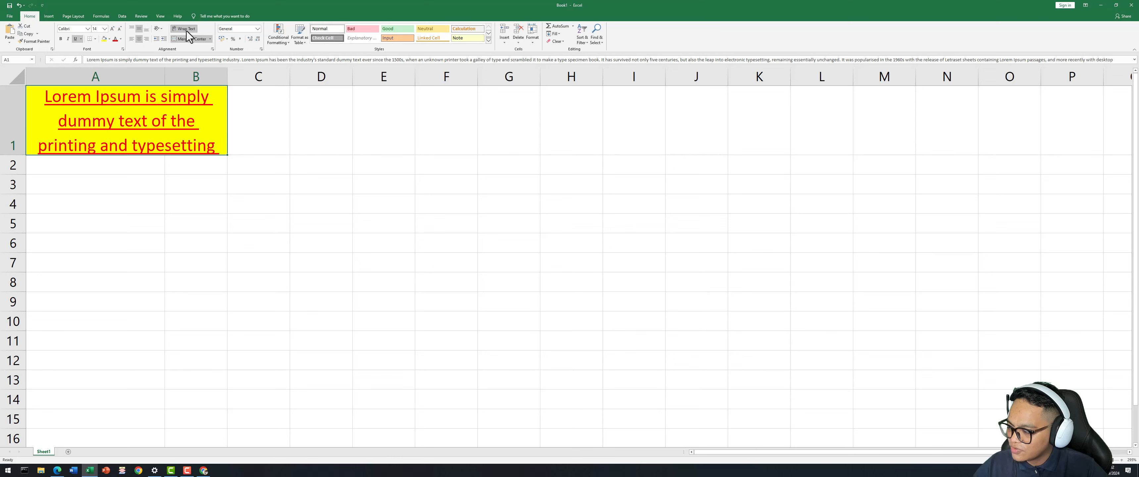
left_click(187, 31)
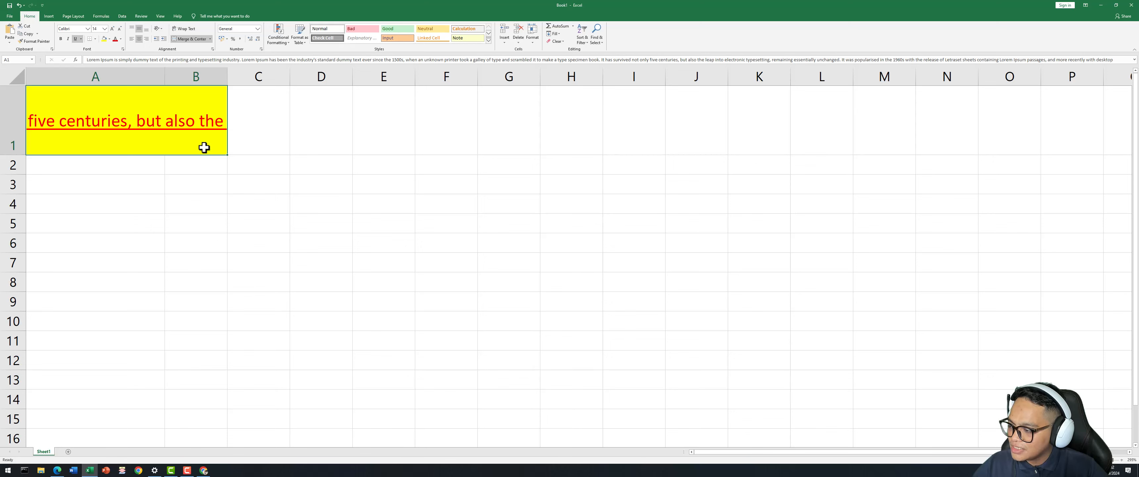
left_click(196, 183)
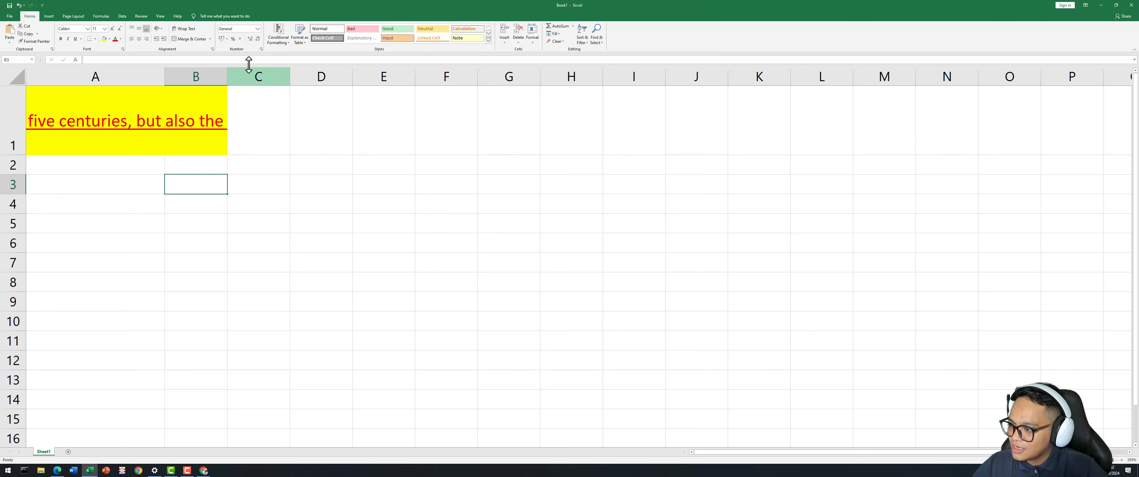
left_click(182, 110)
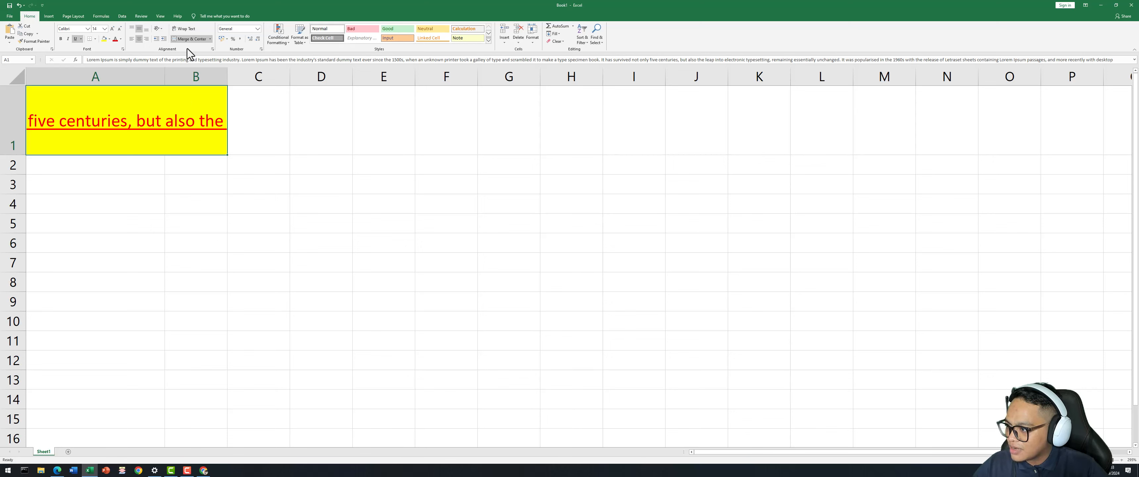
left_click(187, 29)
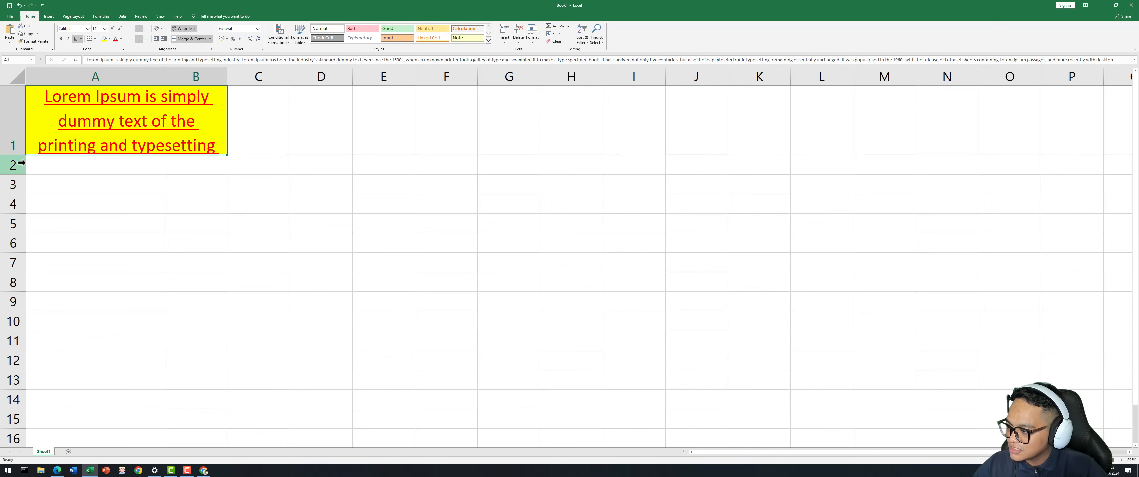
Make row 1 about four lines tall and widen column B so the title reflows.
double_click(17, 154)
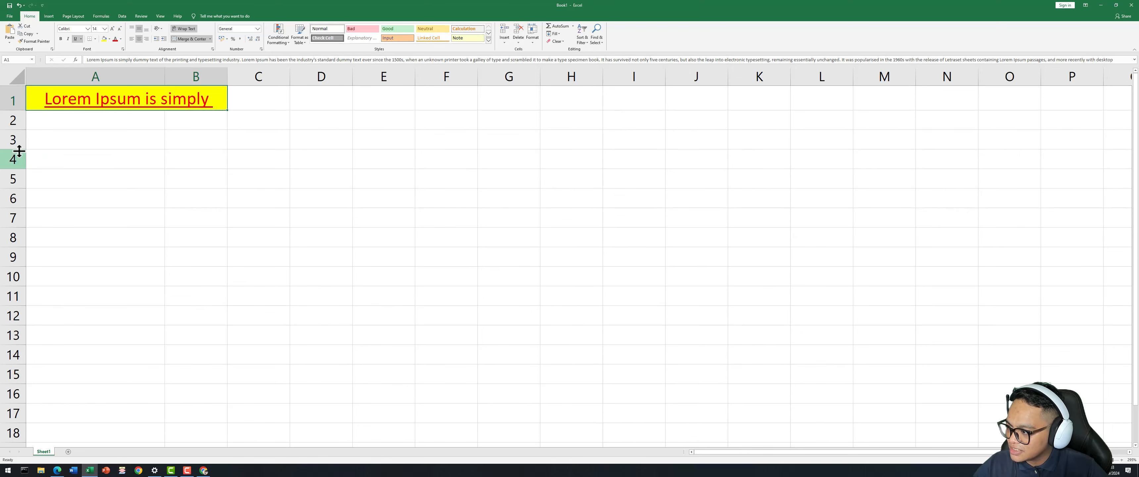
left_click_drag(23, 110, 16, 262)
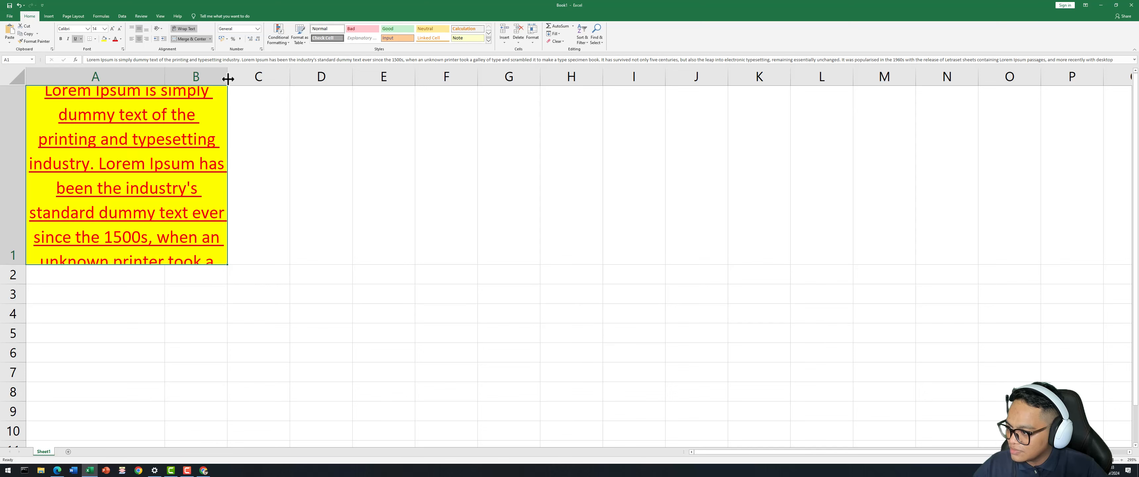
left_click_drag(228, 79, 364, 196)
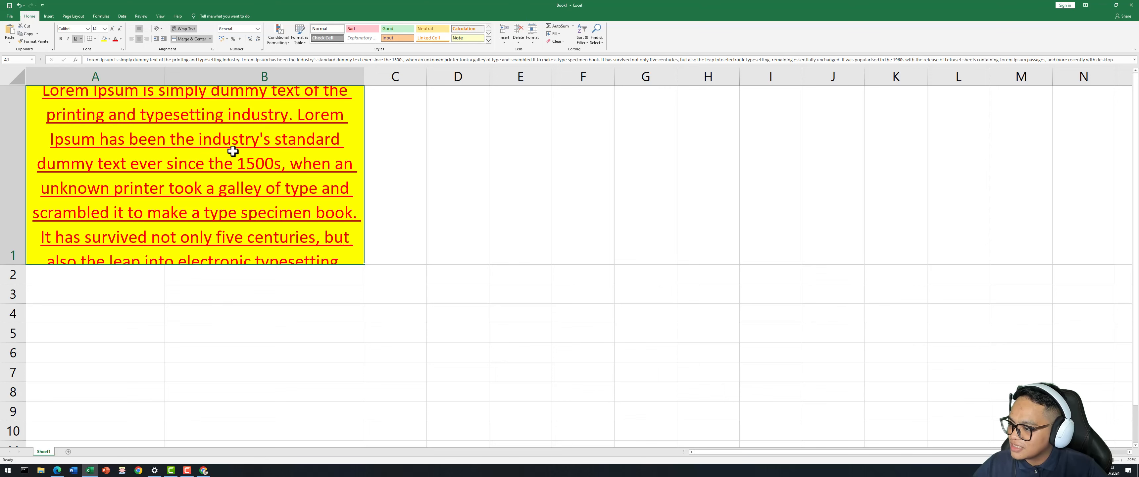
Unmerge A1:B1 and narrow column A so the paragraph wraps inside it.
left_click(199, 40)
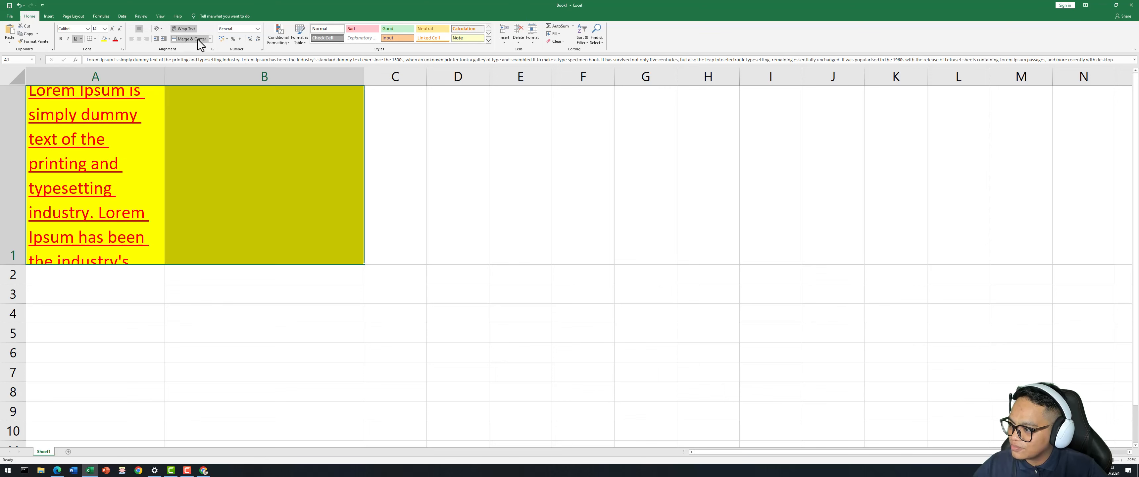
left_click(132, 165)
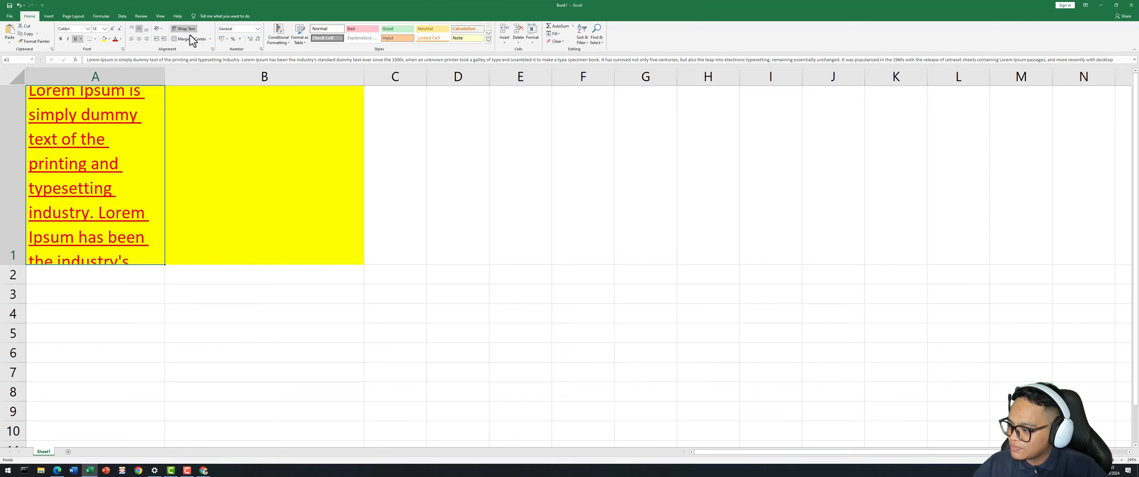
double_click(165, 71)
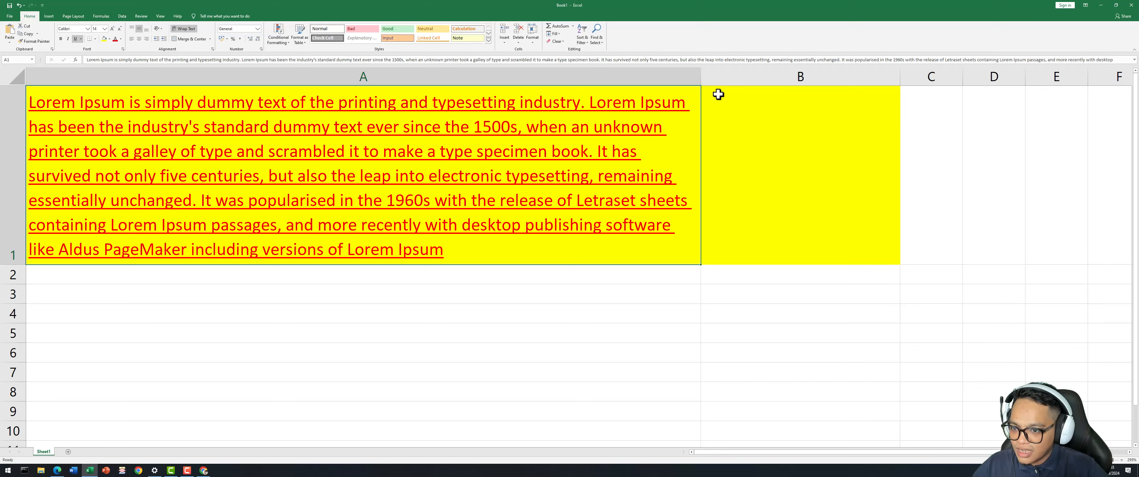
left_click(726, 132)
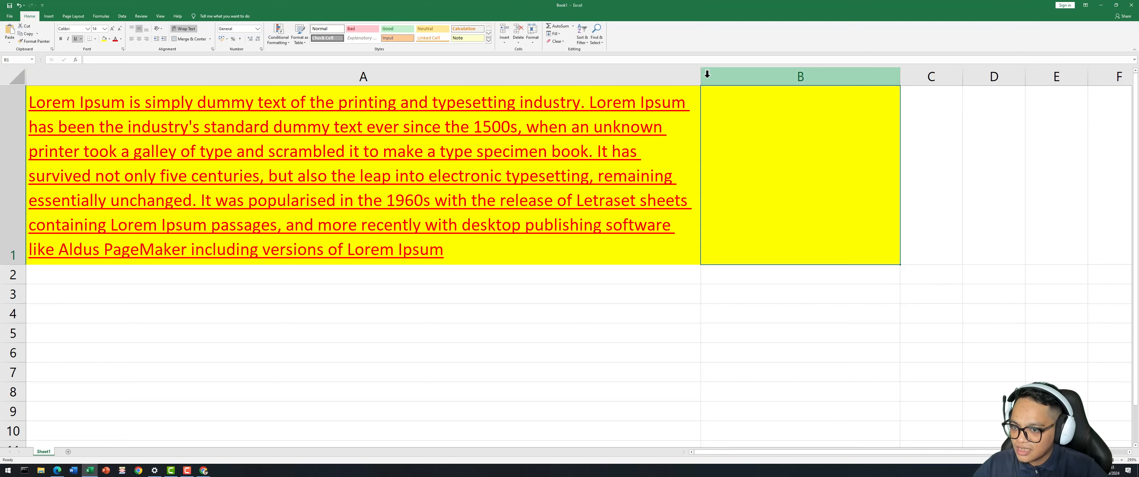
left_click_drag(701, 79, 702, 79)
left_click_drag(520, 84, 511, 83)
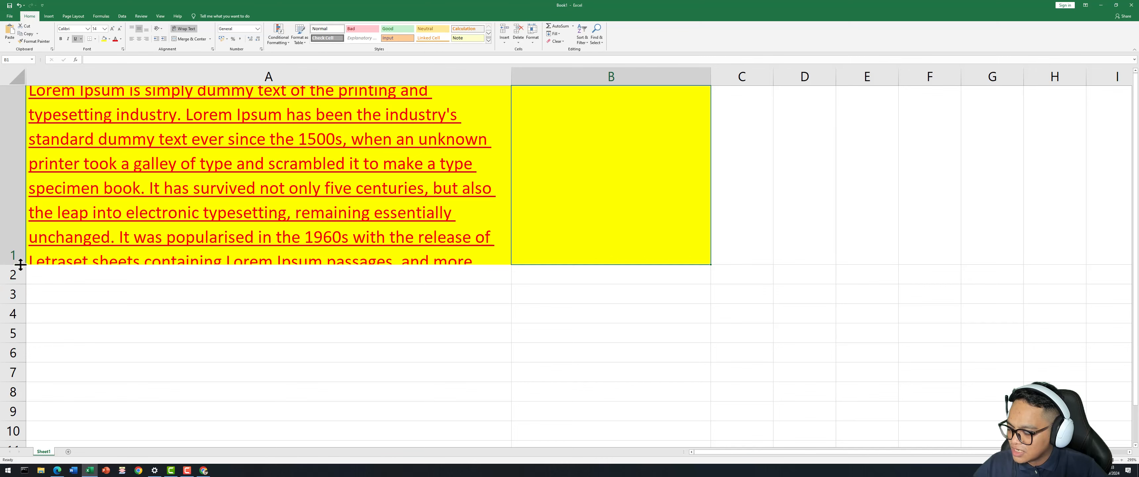
Drag row 1 taller until the whole paragraph shows in A1.
left_click_drag(20, 264, 19, 309)
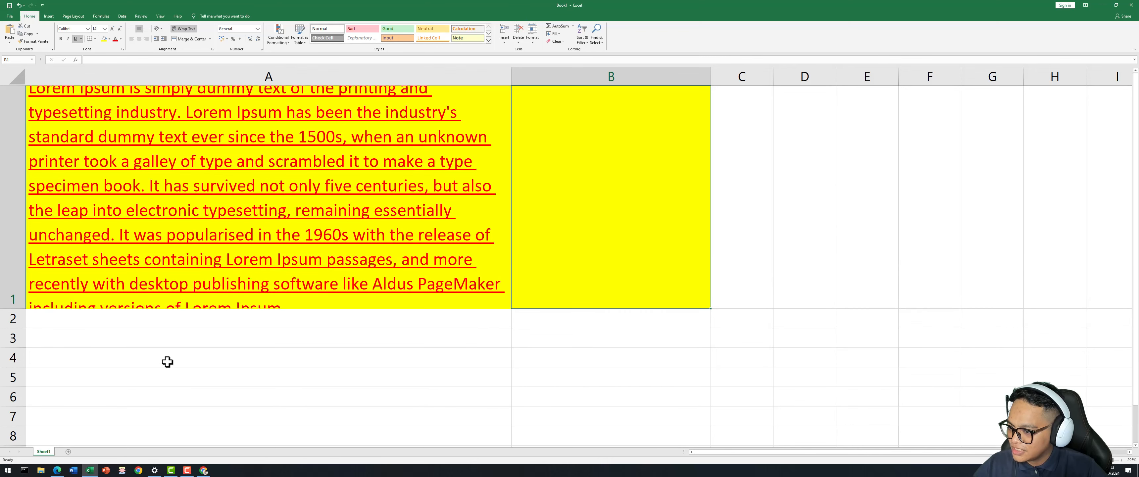
left_click_drag(20, 310, 23, 337)
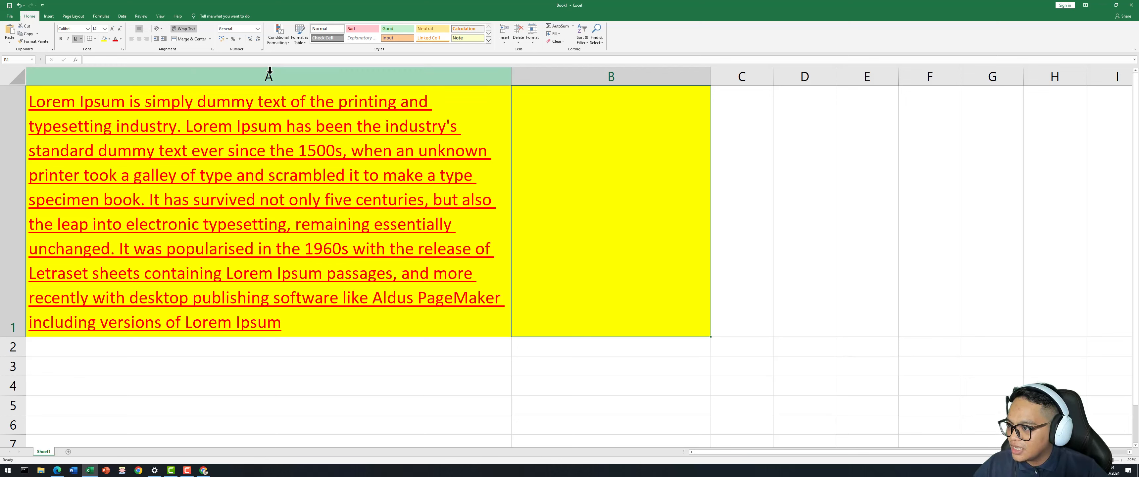
left_click(375, 250)
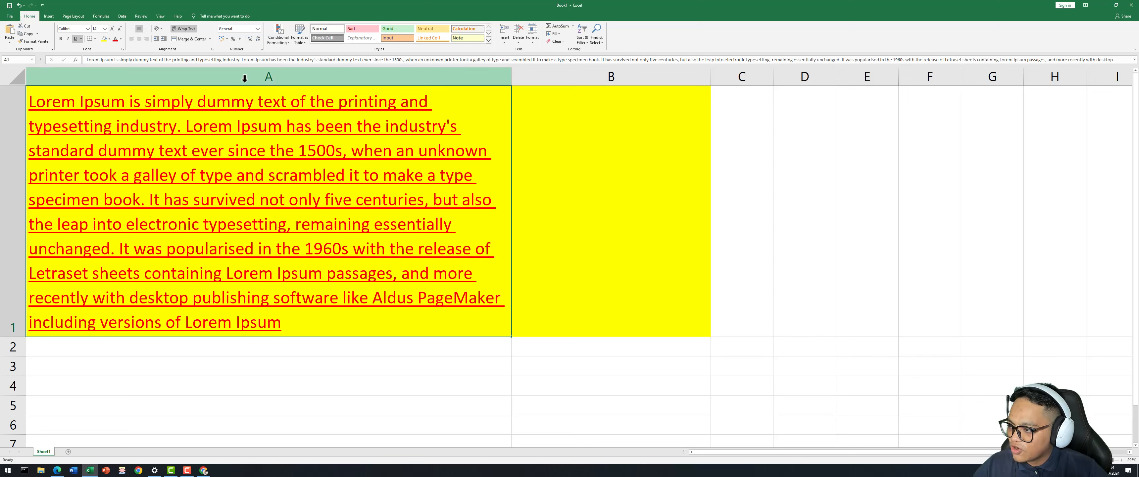
left_click(269, 76)
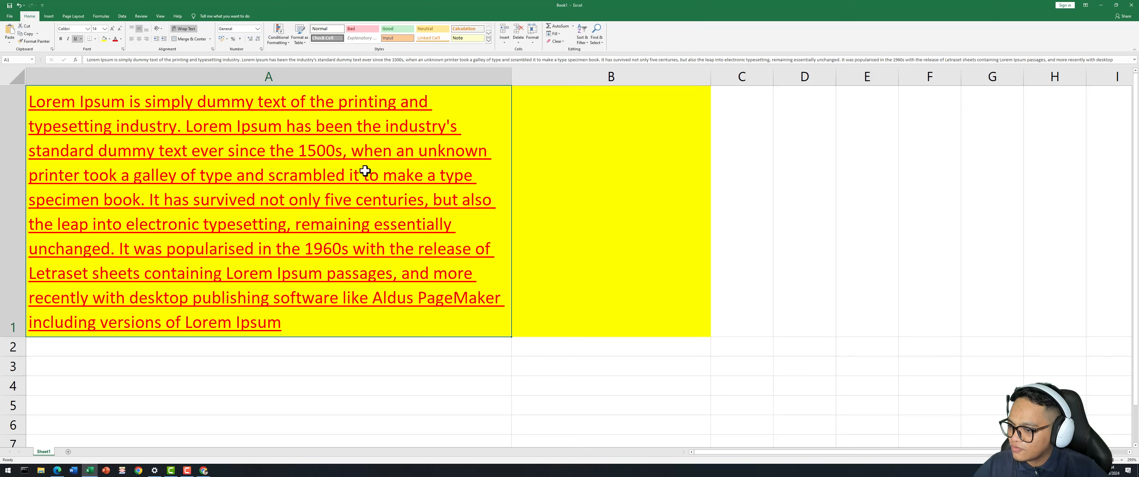
left_click(568, 166)
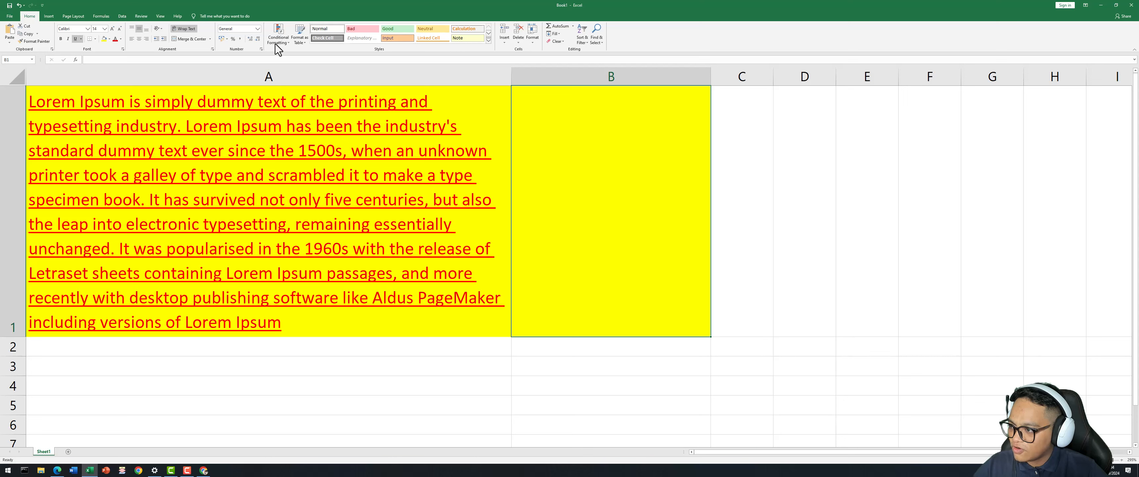
left_click(257, 29)
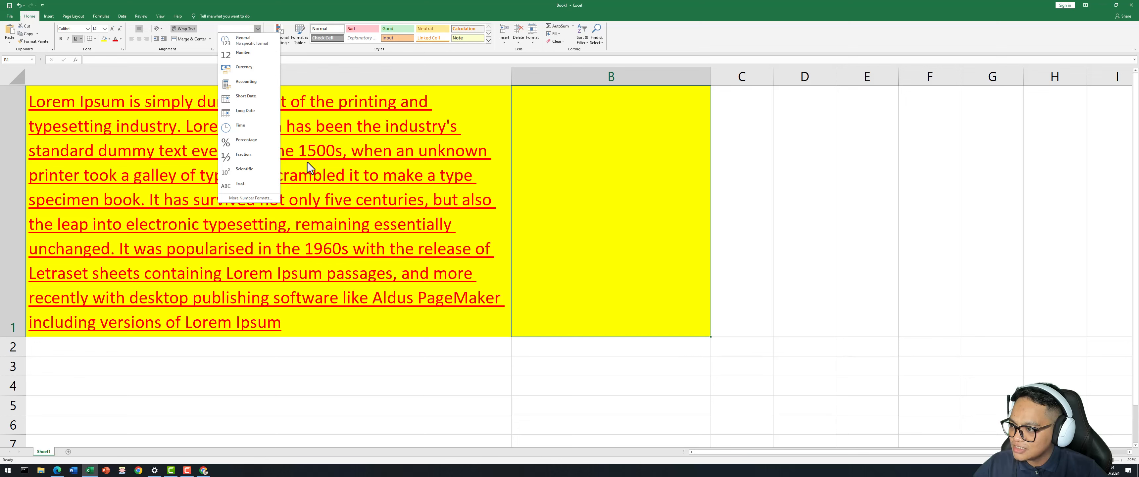
left_click(616, 207)
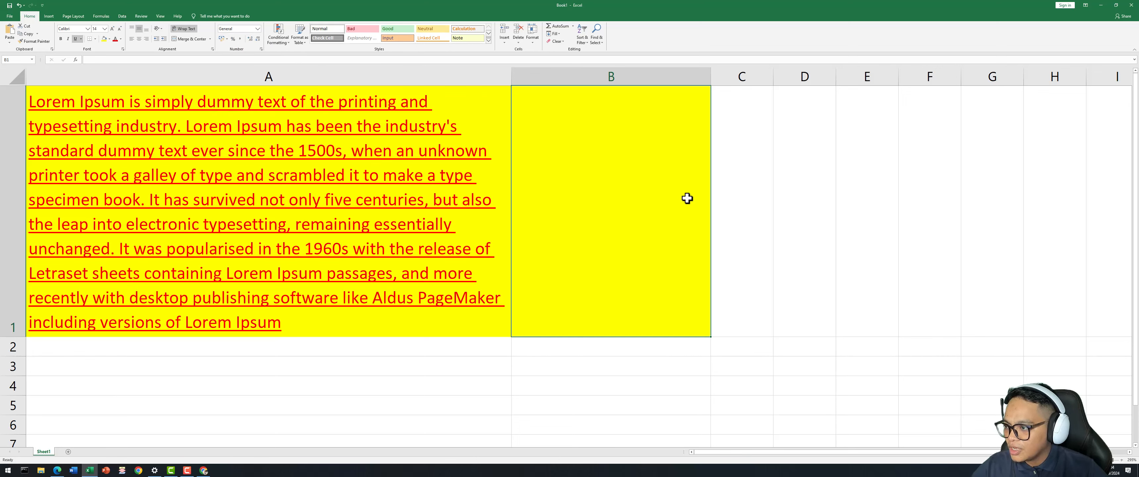
left_click(752, 184)
left_click(643, 171)
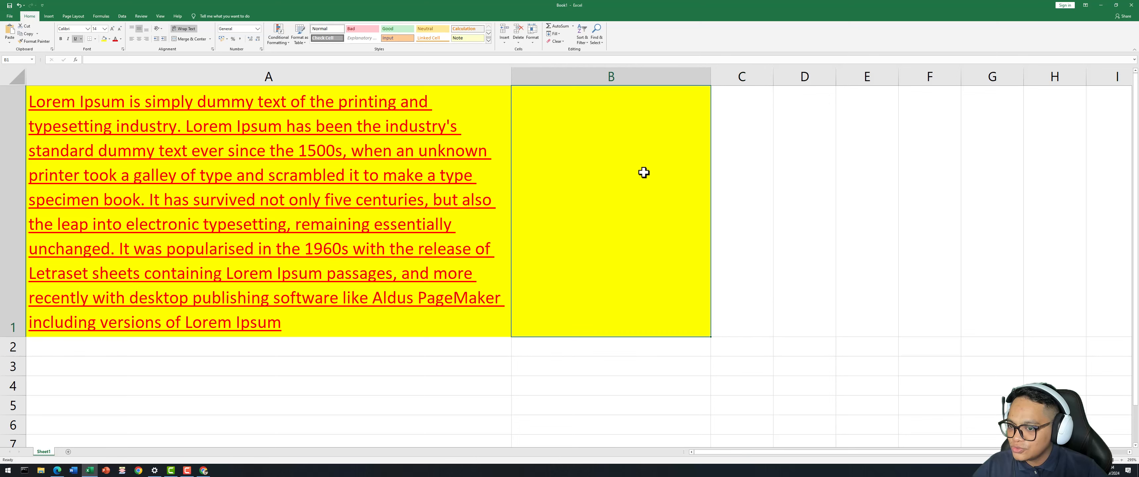
left_click(492, 180)
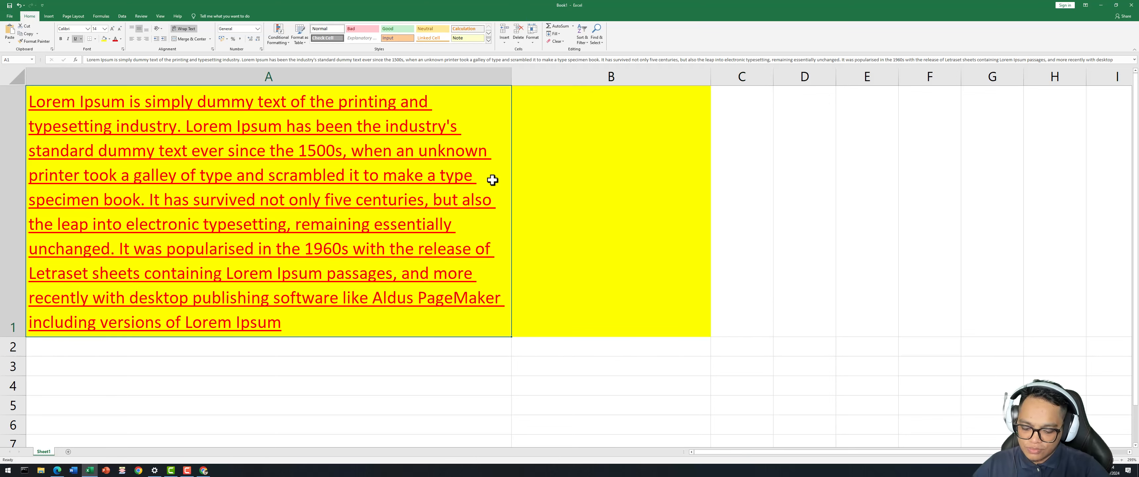
Delete the Lorem Ipsum text from A1 and set A1:B1 to No Fill.
key("Delete")
left_click_drag(420, 181, 603, 211)
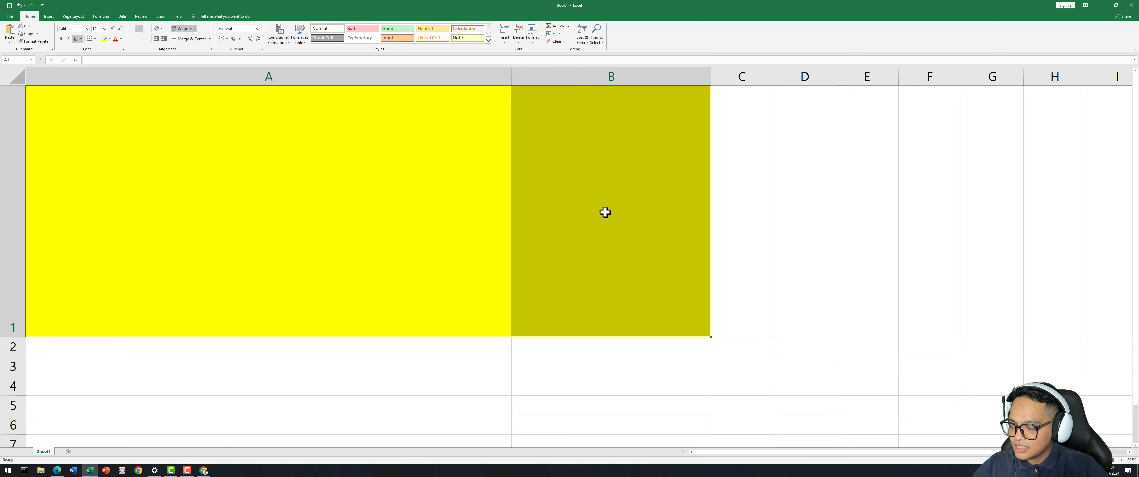
left_click(109, 39)
left_click(123, 101)
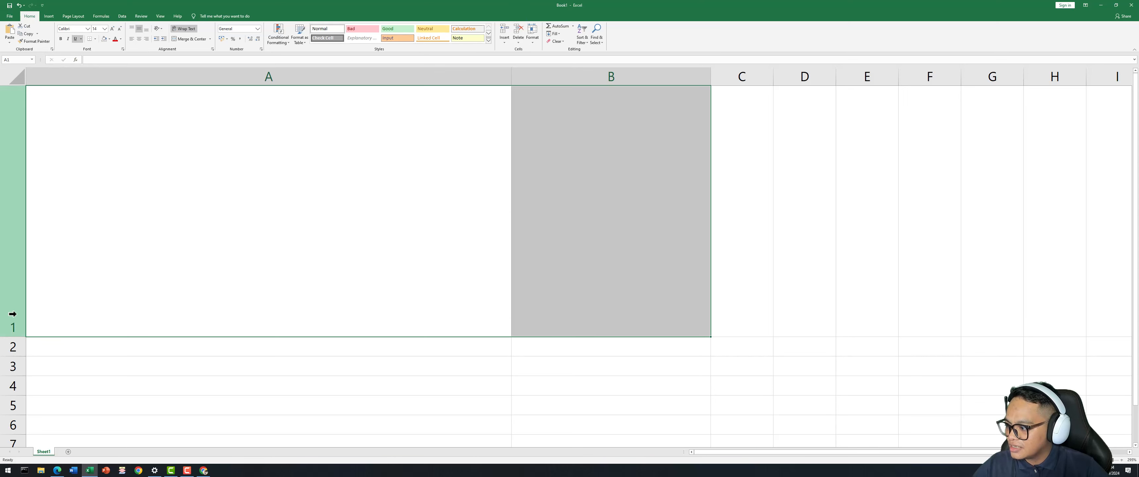
Return row 1 to default height and make column A narrower.
double_click(17, 337)
left_click(18, 335)
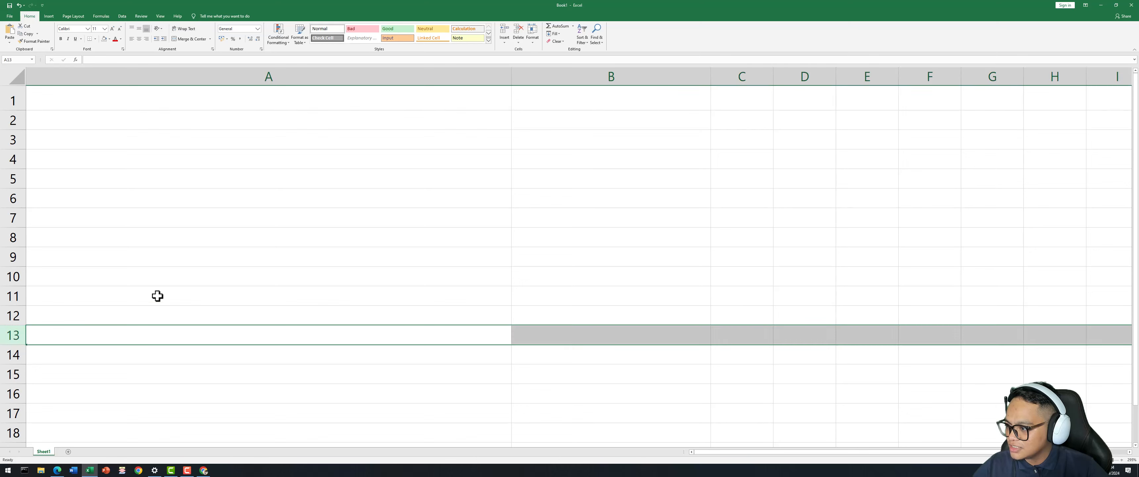
left_click(322, 198)
left_click_drag(509, 77, 513, 78)
left_click_drag(201, 77, 200, 78)
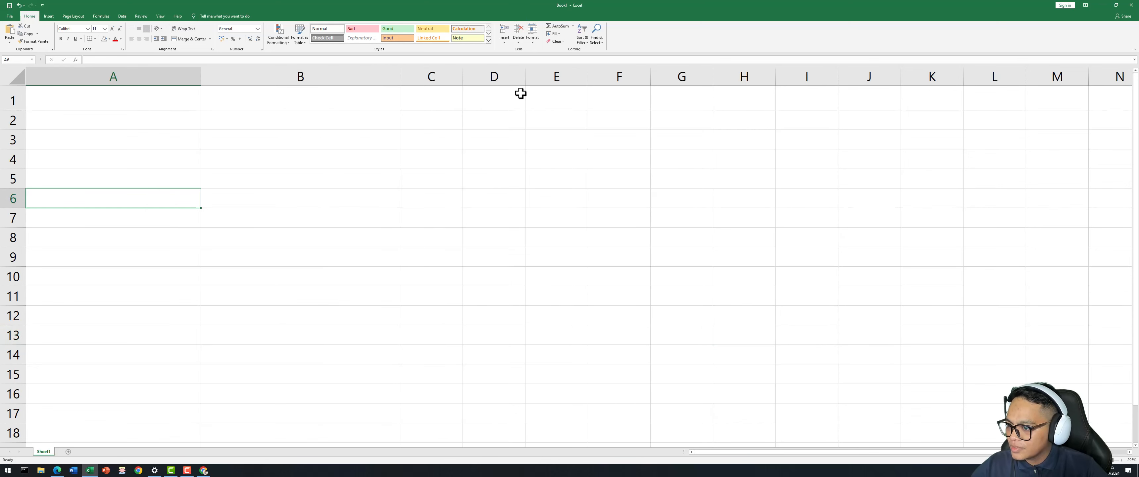
left_click(265, 153)
Enter the title 'Data Mahasiswa' / 'PERIODE 2024 2025' in cell A1.
left_click(183, 101)
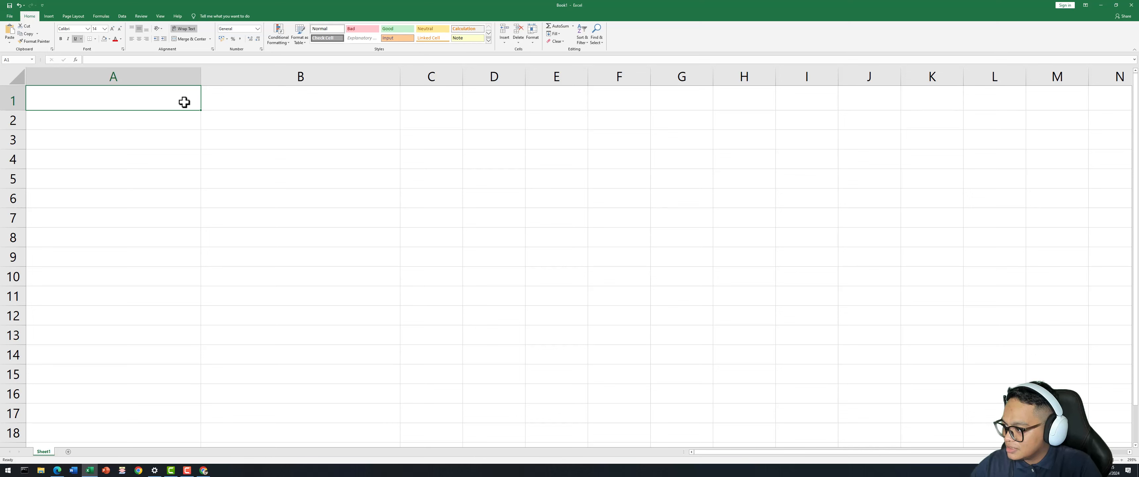
type("Da")
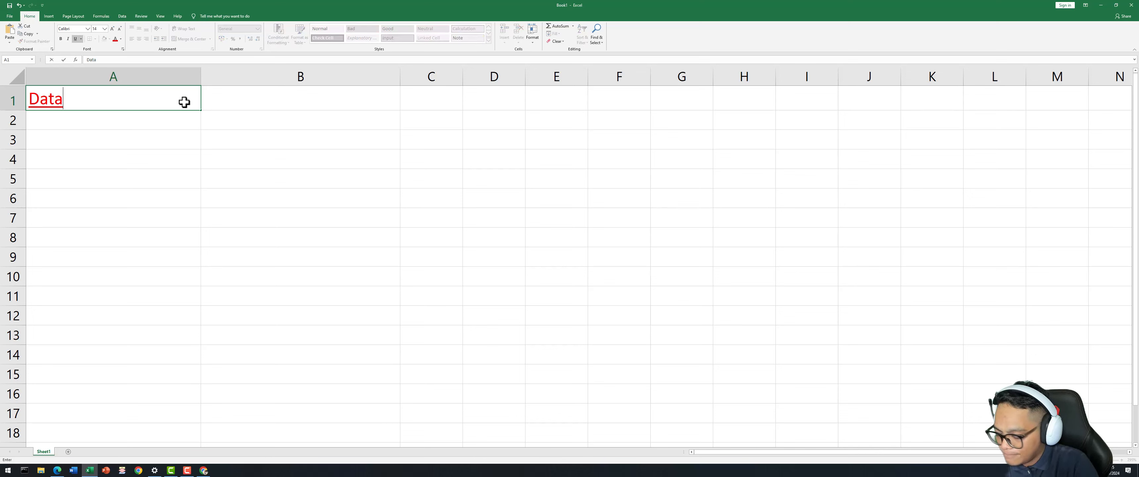
type("ta ")
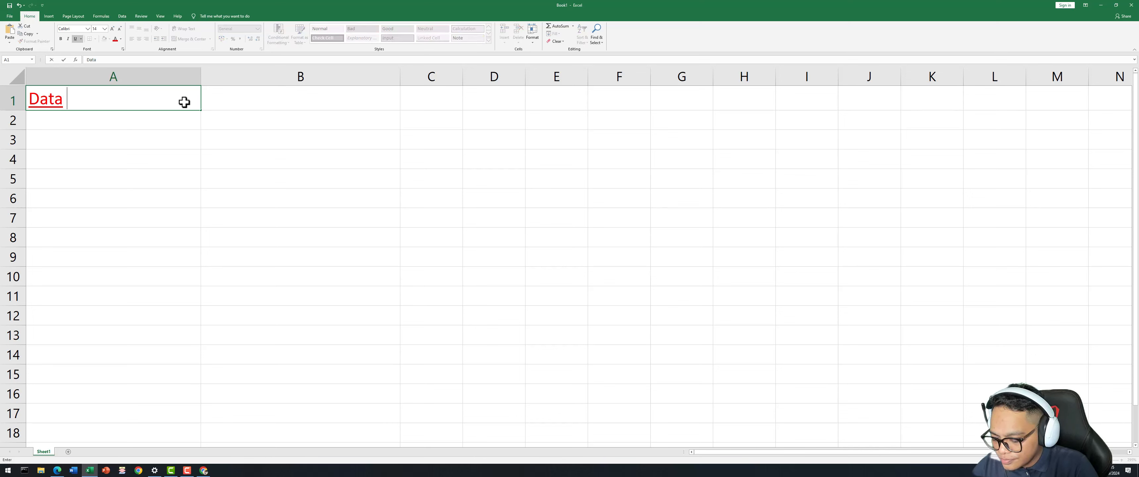
type("Mahasiswa")
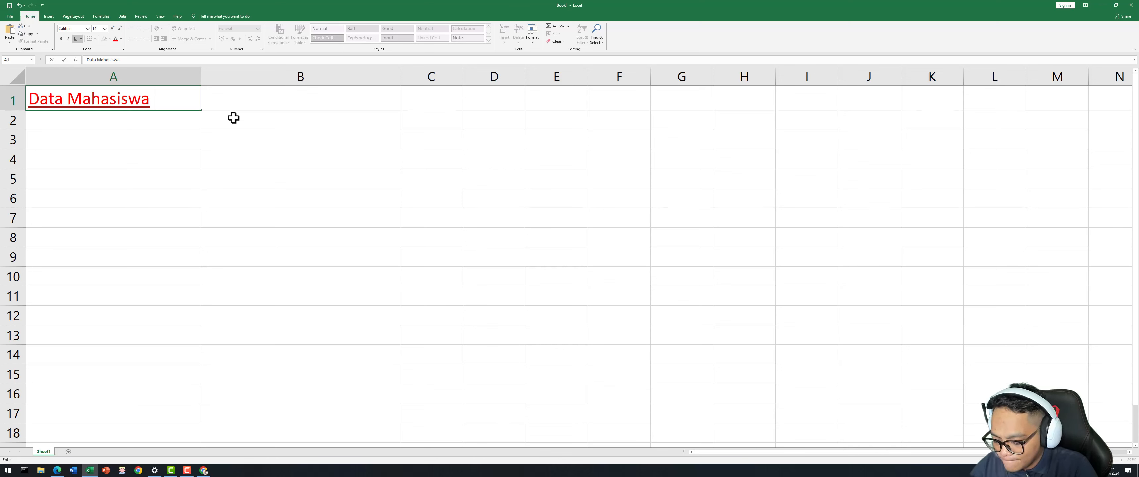
type("PERIODE")
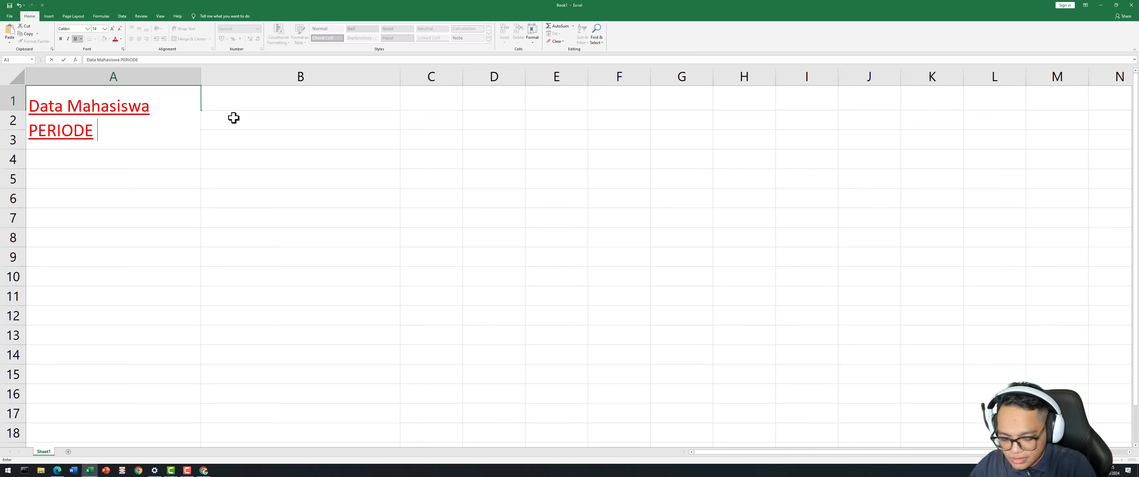
type(" 20")
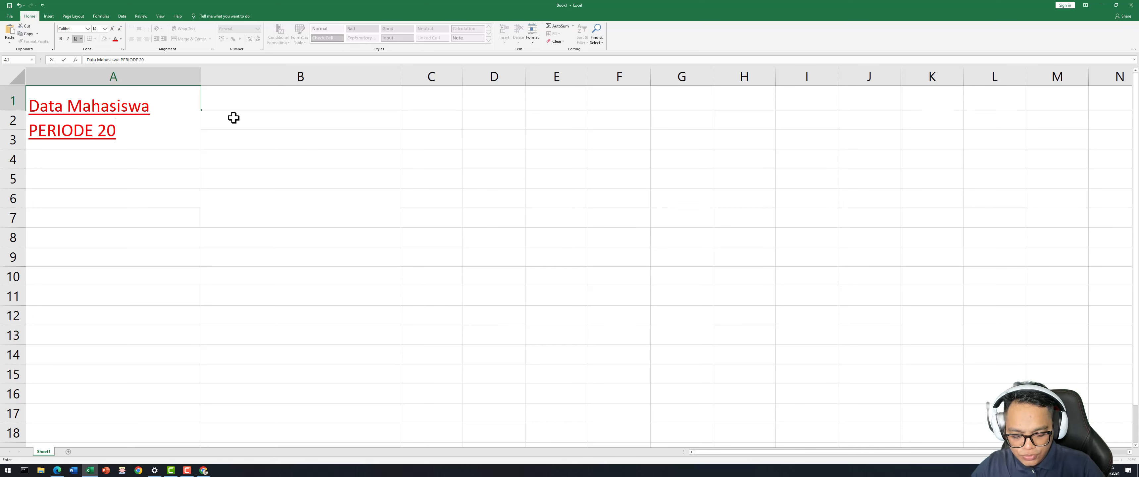
type("24 2024 20")
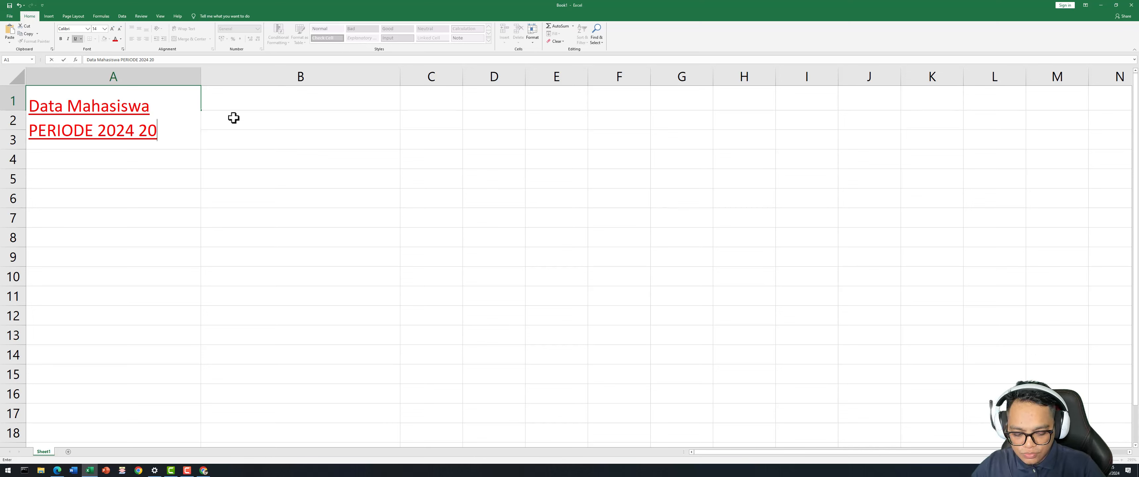
type("5")
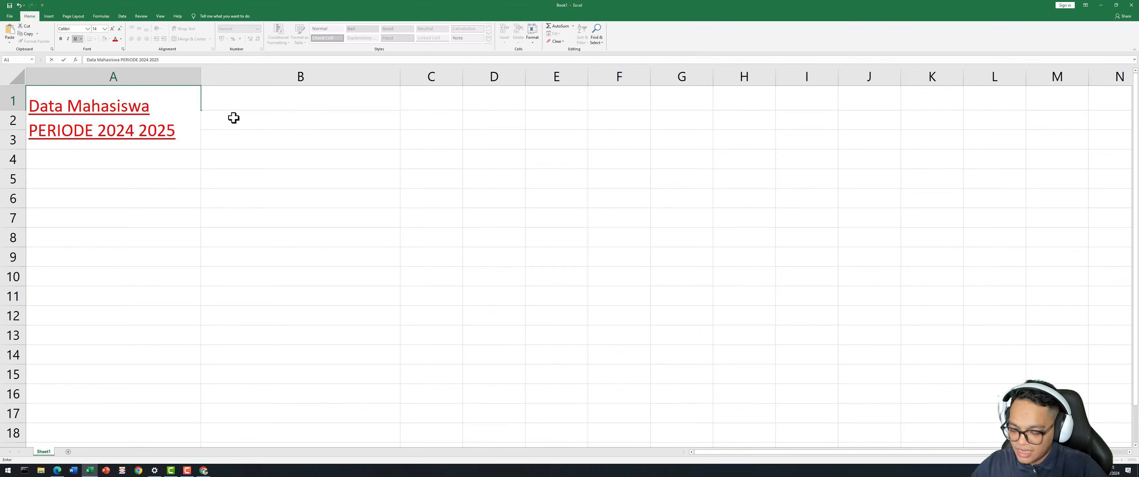
key("ctrl+Return")
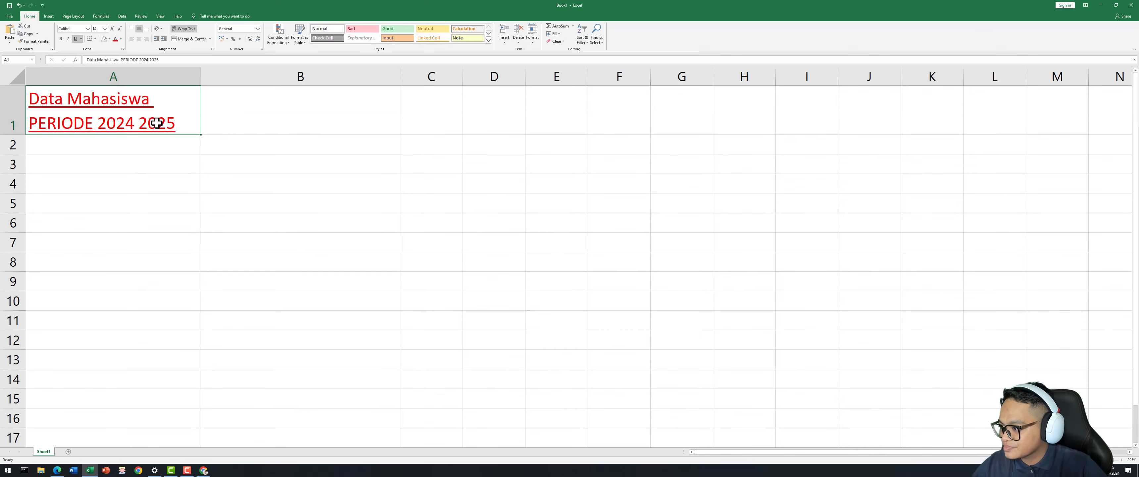
Replace the space between 2024 and 2025 with a hyphen.
double_click(145, 130)
key("BackSpace")
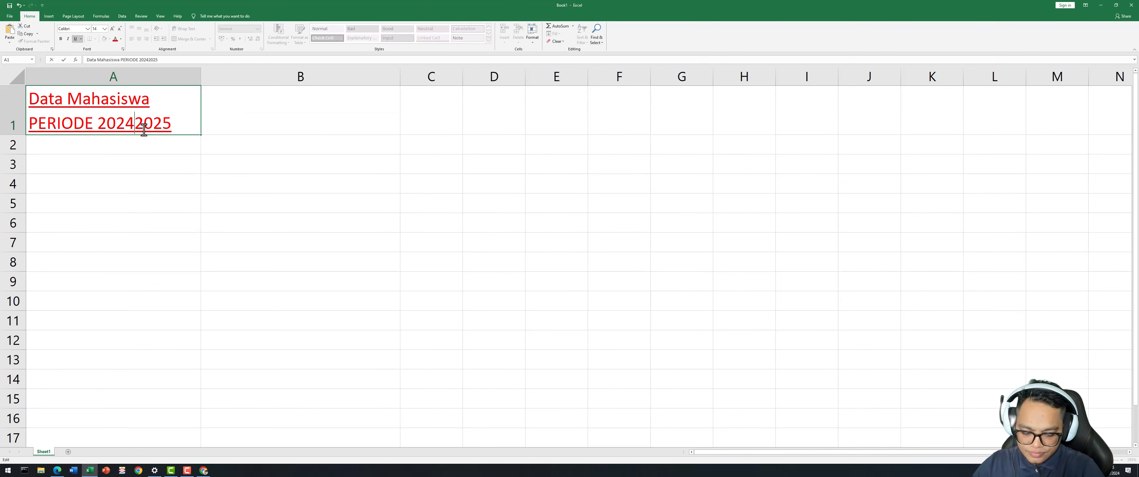
type("-")
left_click(163, 182)
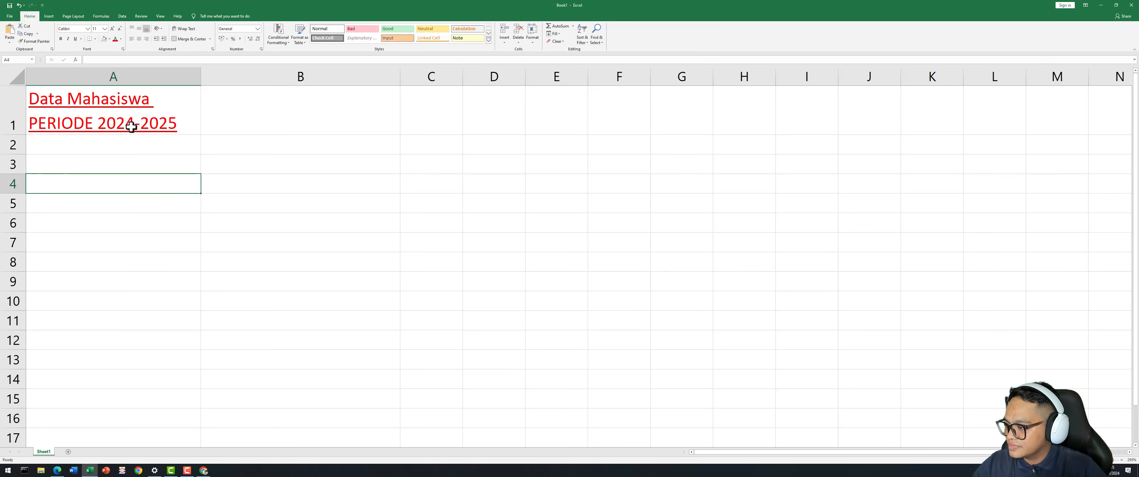
left_click(168, 129)
left_click(148, 160)
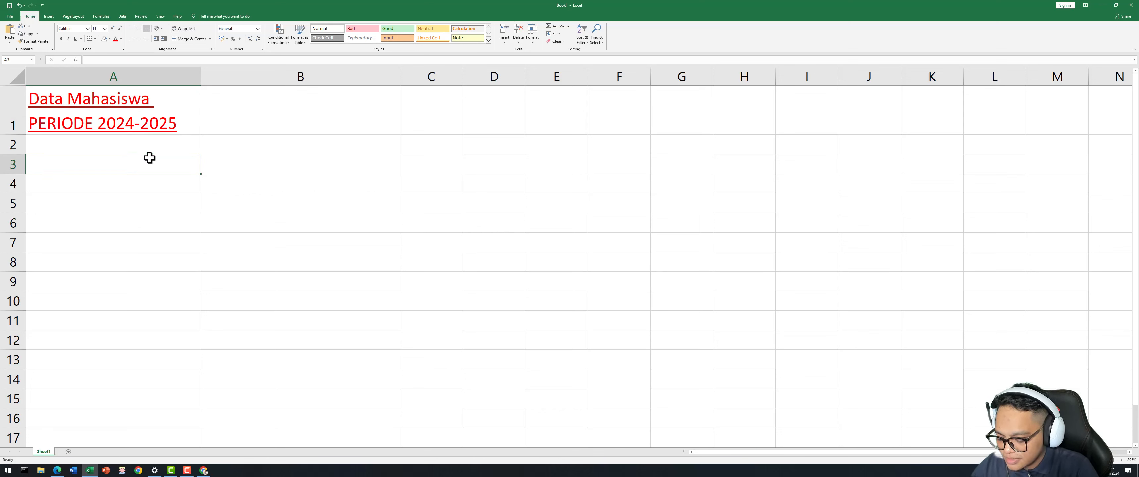
Type the headers NIM, NAMA, Alamat and Semester into A3 through D3.
type("NIM")
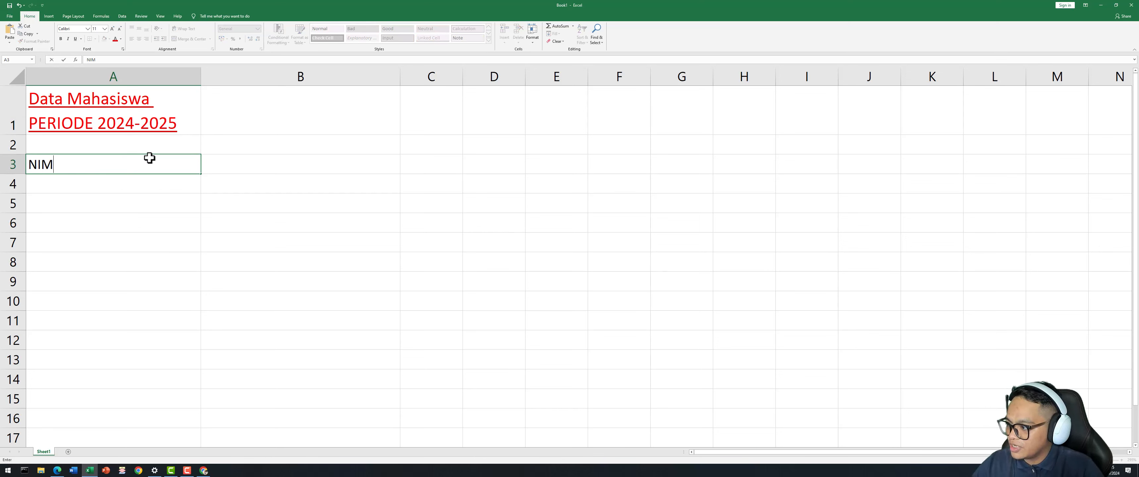
key("Tab")
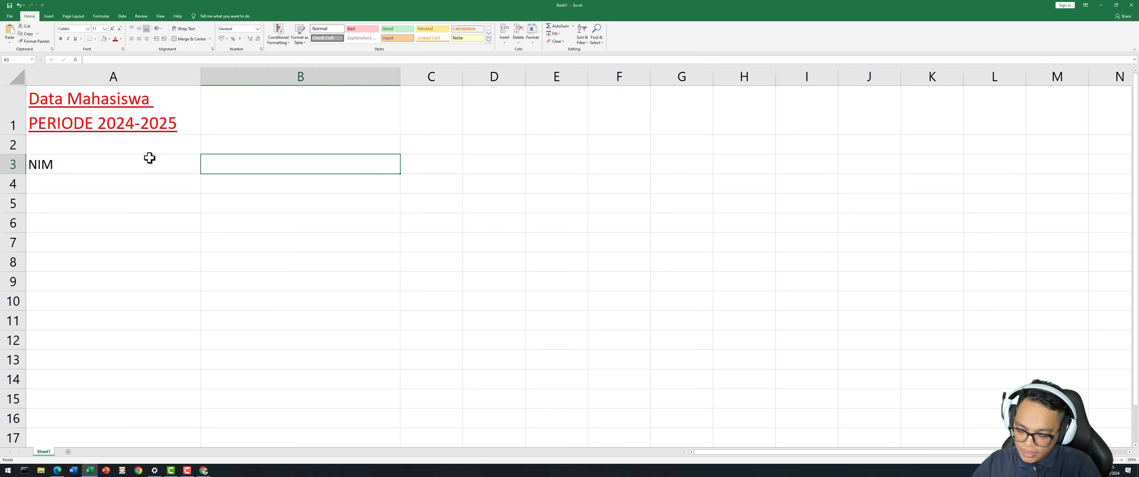
type("NAMA")
key("Tab")
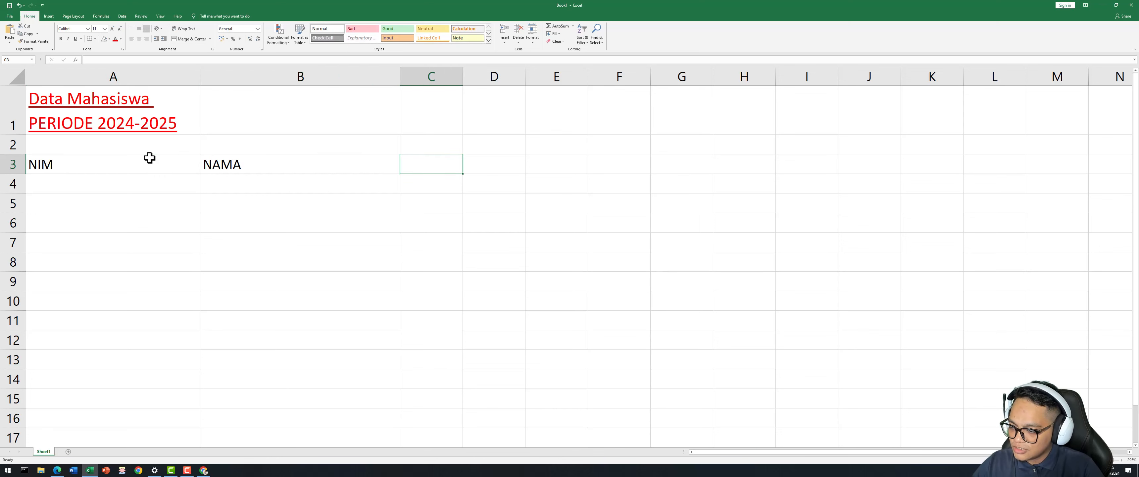
type("Alamat")
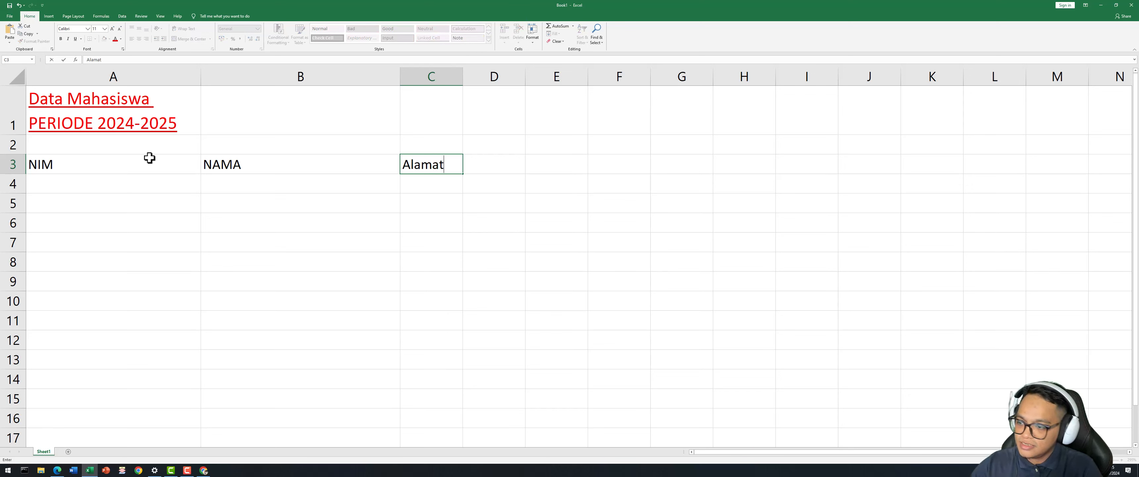
key("Tab")
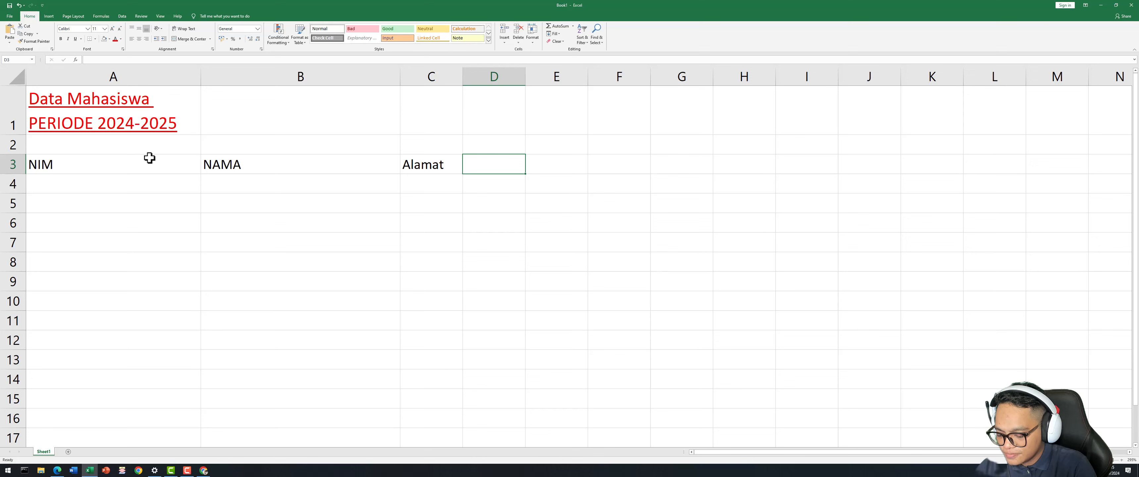
type("Semester")
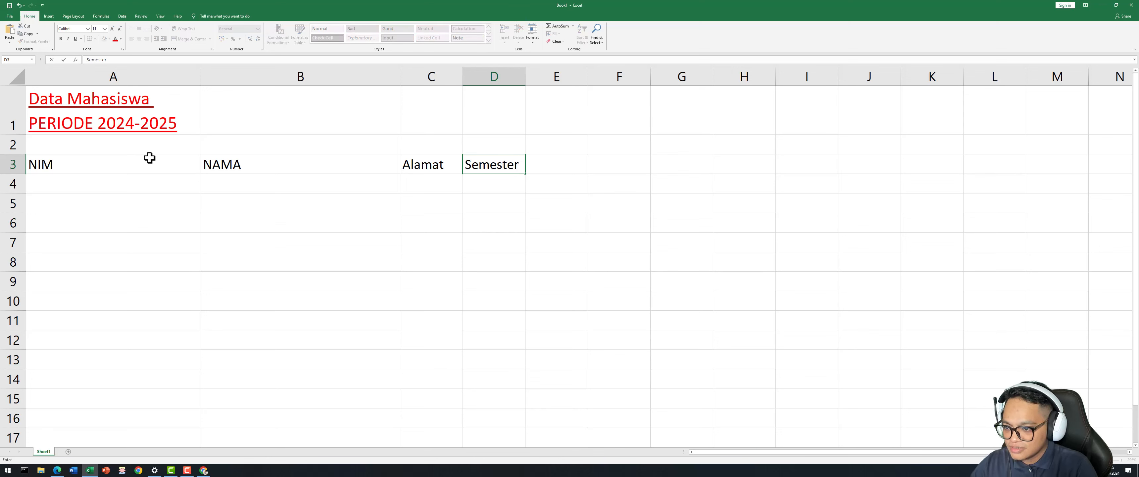
key("Left")
key("Right")
key("Left")
key("Left")
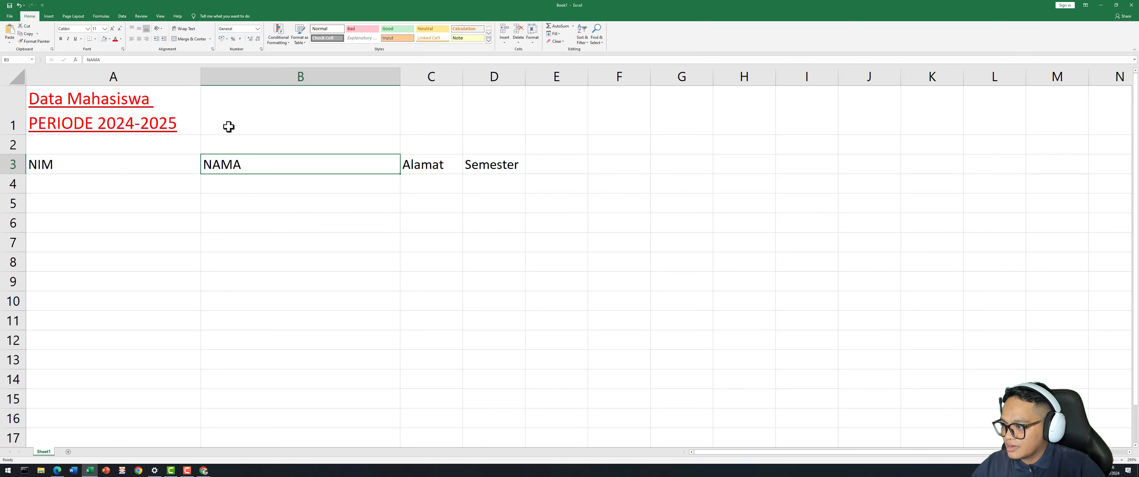
Narrow column A slightly, then apply Merge & Center to the title over A1:D1.
left_click_drag(201, 80, 193, 80)
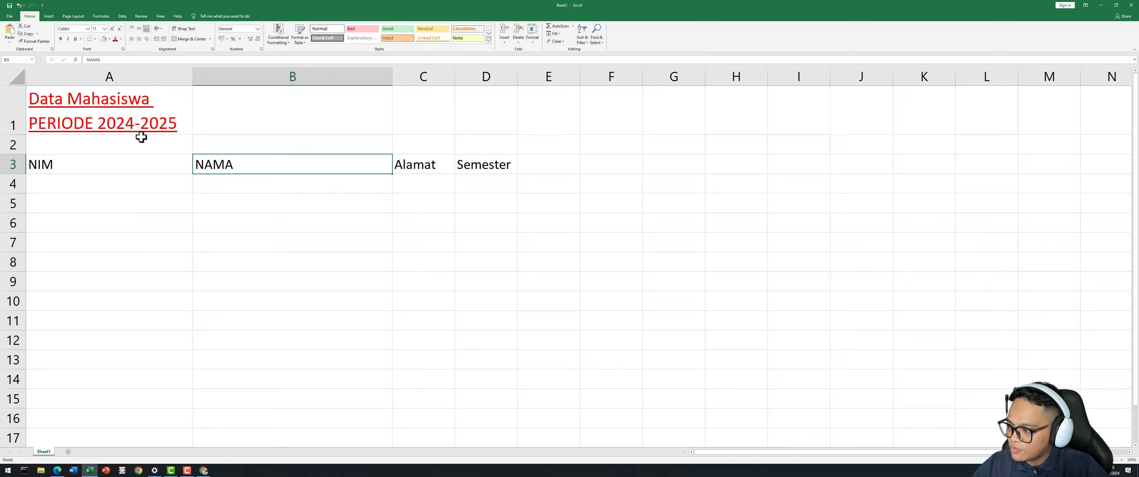
left_click(138, 118)
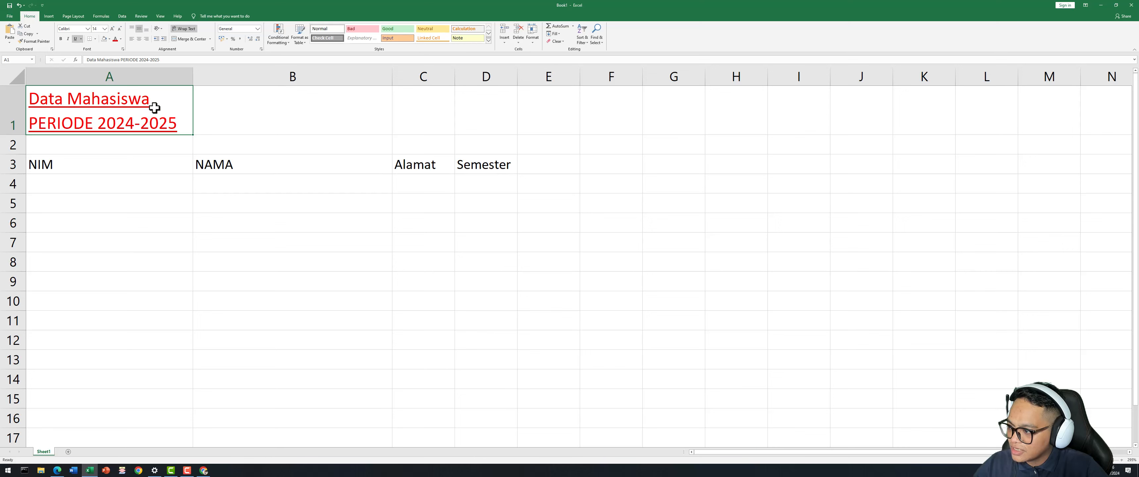
left_click_drag(156, 105, 469, 116)
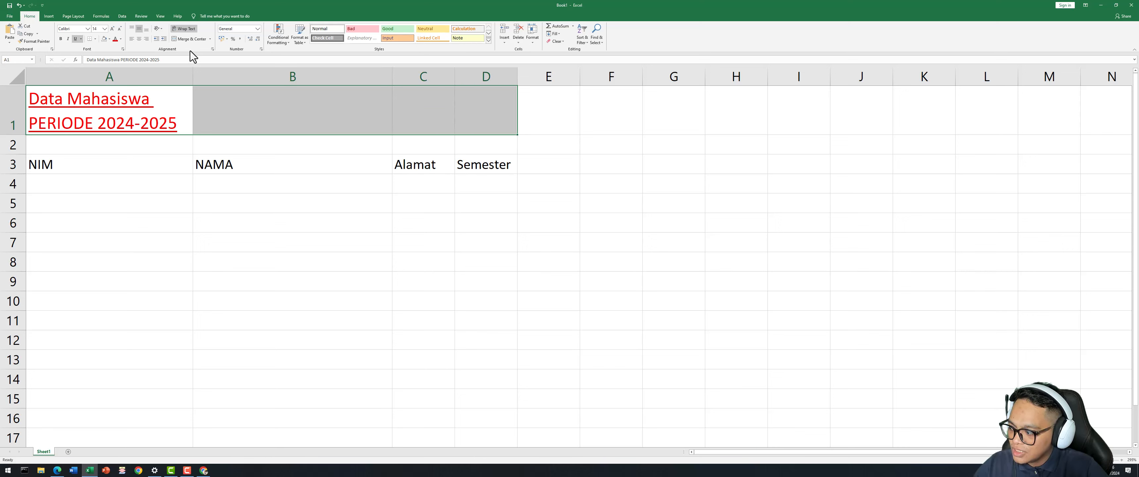
left_click(198, 41)
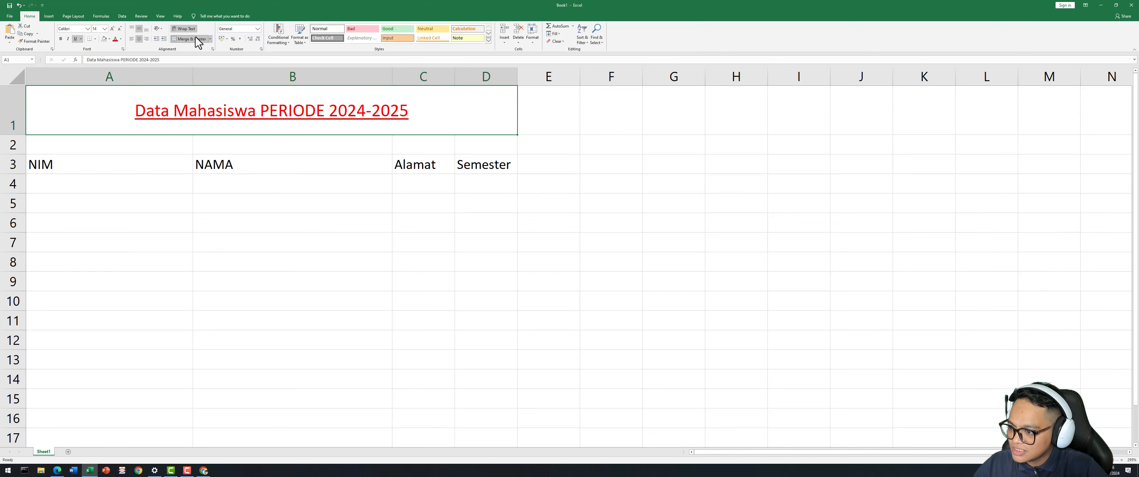
left_click(333, 238)
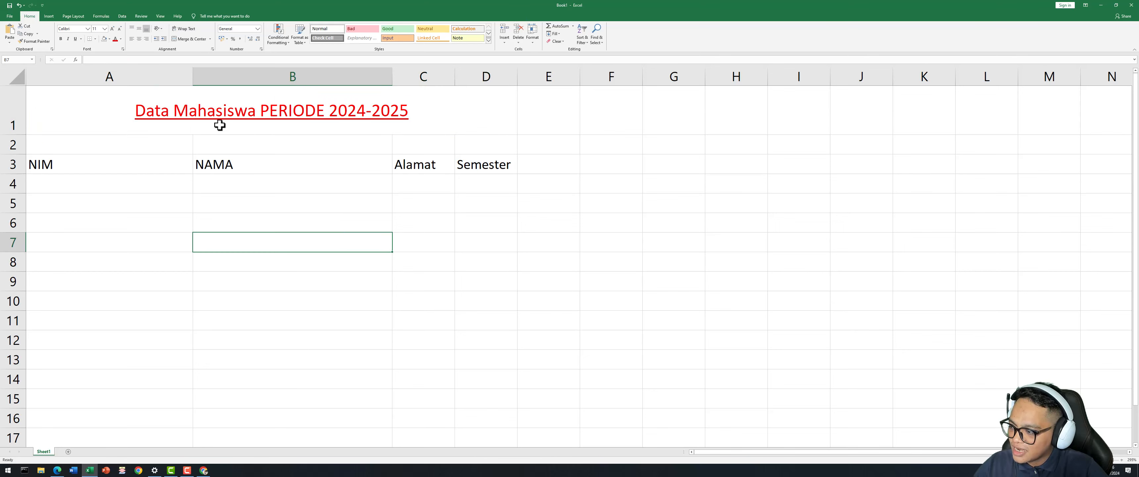
left_click(206, 118)
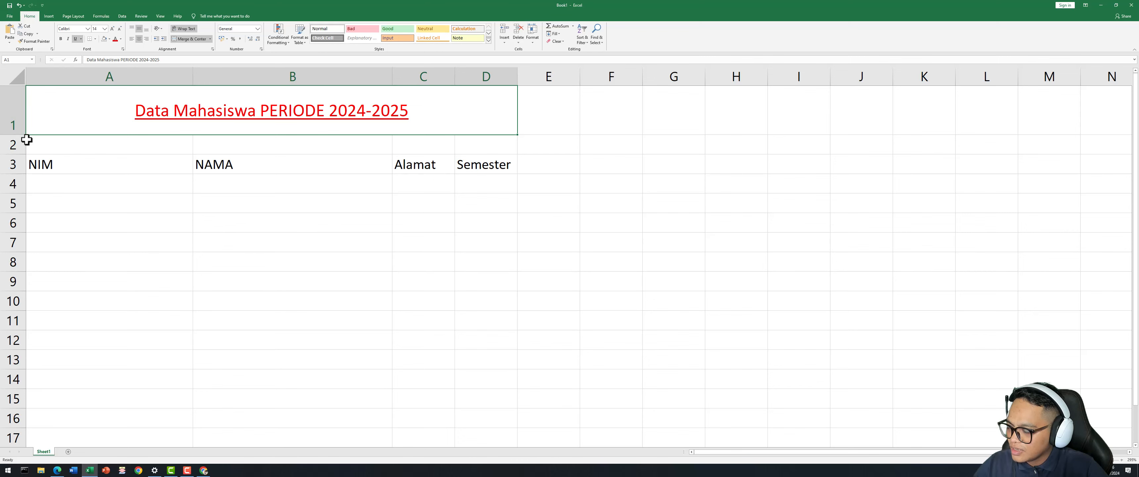
Autofit row 1 to the title and change the title font colour to black.
double_click(13, 134)
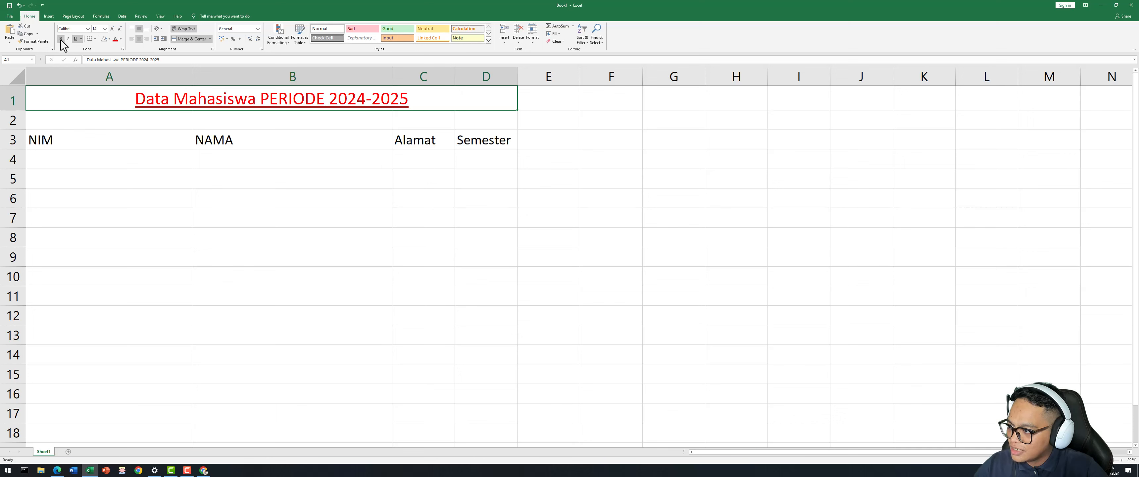
left_click(120, 38)
left_click(138, 54)
left_click(148, 177)
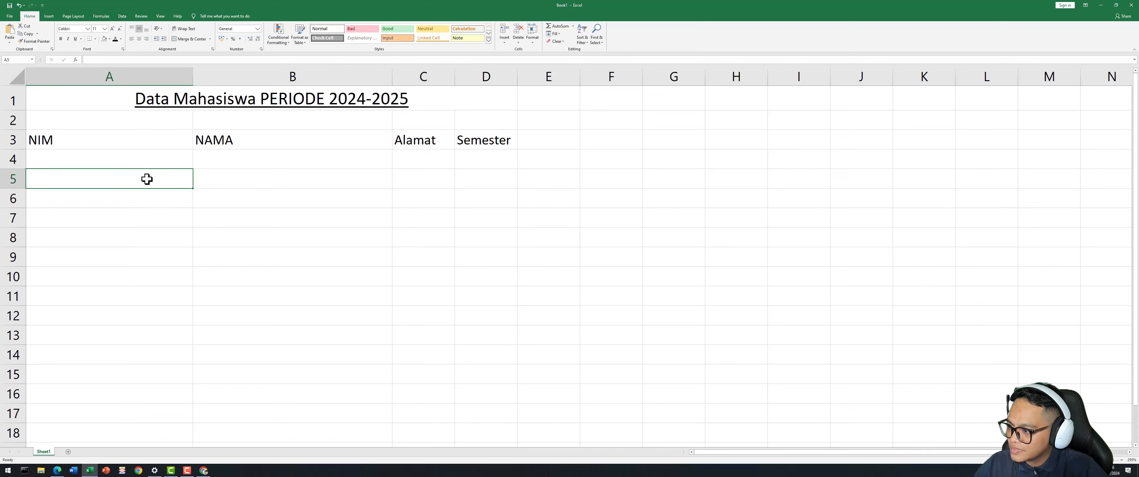
left_click(216, 177)
Edit the title so PERIODE reads 'Periode'.
double_click(323, 99)
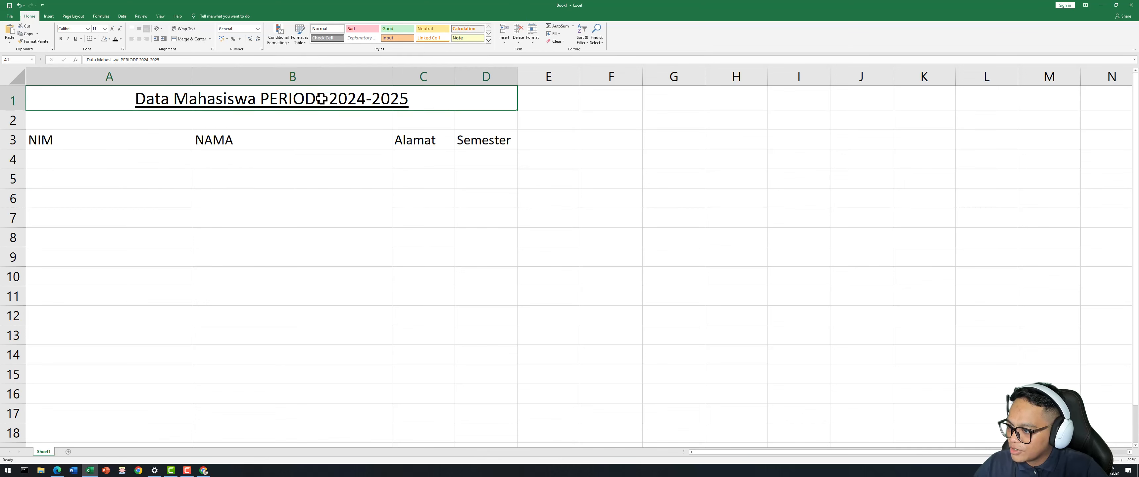
key("BackSpace")
key("BackSpace")
key("BackSpace")
key("BackSpace")
key("BackSpace")
key("BackSpace")
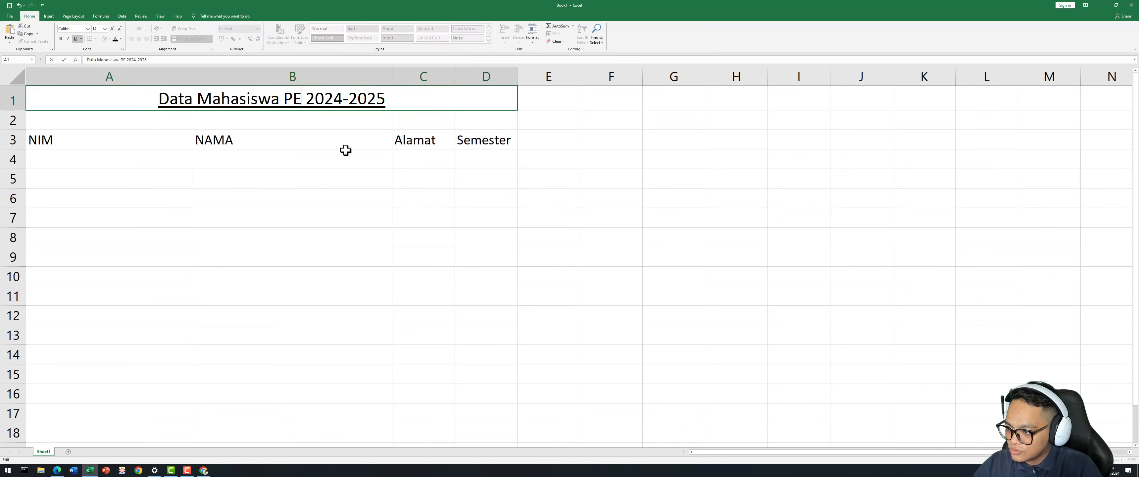
type("eri")
type("ode")
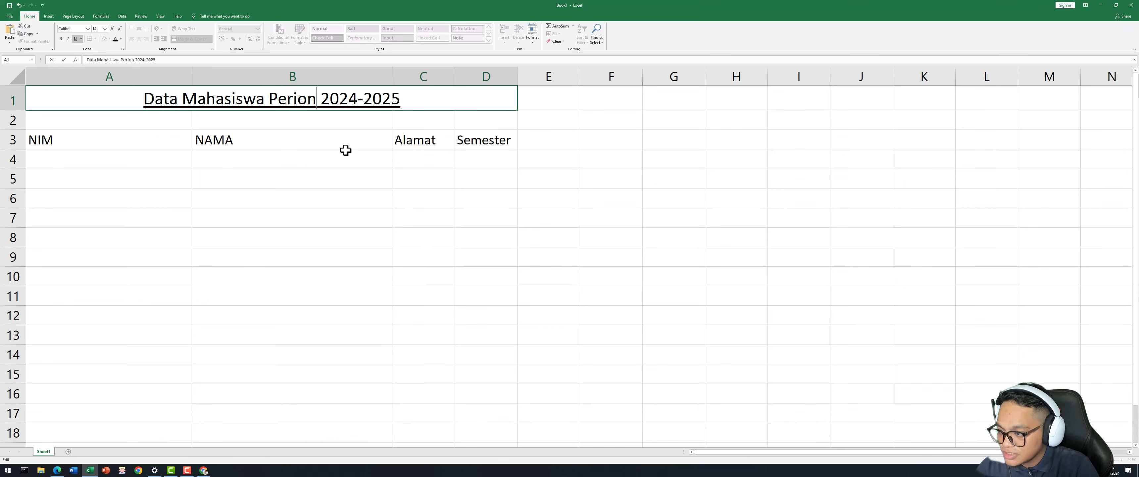
left_click(346, 151)
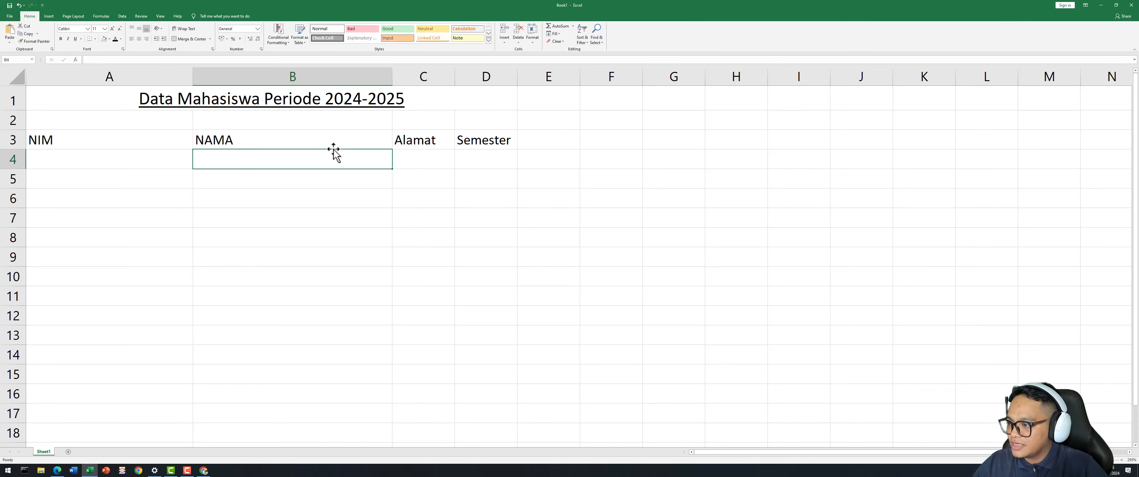
Enter the first NIM, 2024001, in cell A4.
left_click(211, 228)
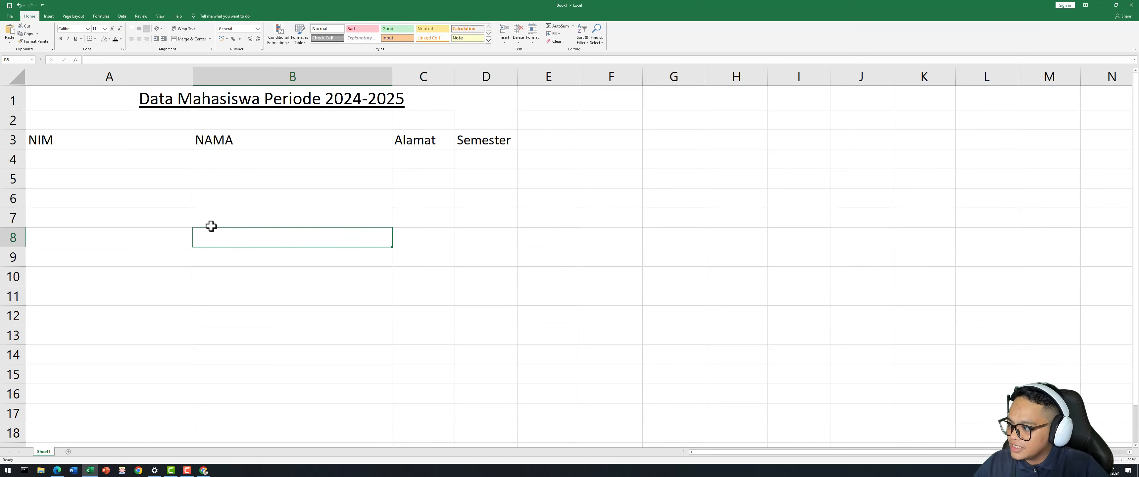
left_click(71, 142)
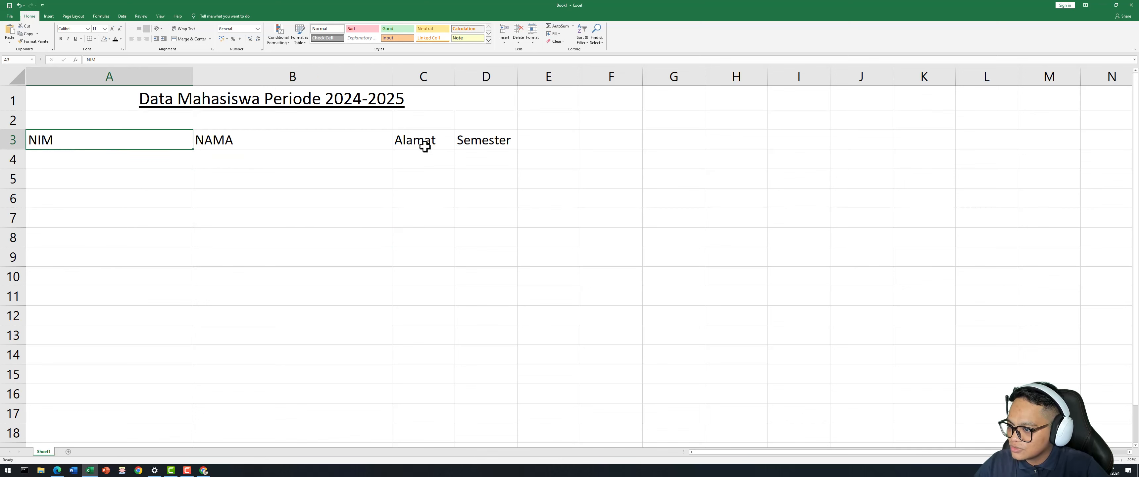
left_click_drag(96, 112, 468, 142)
left_click(423, 196)
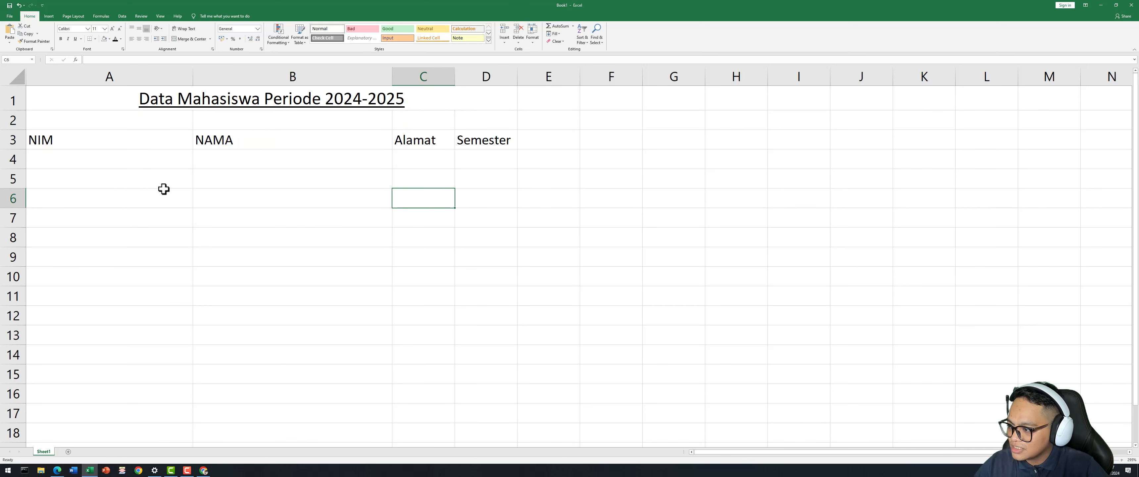
left_click(84, 161)
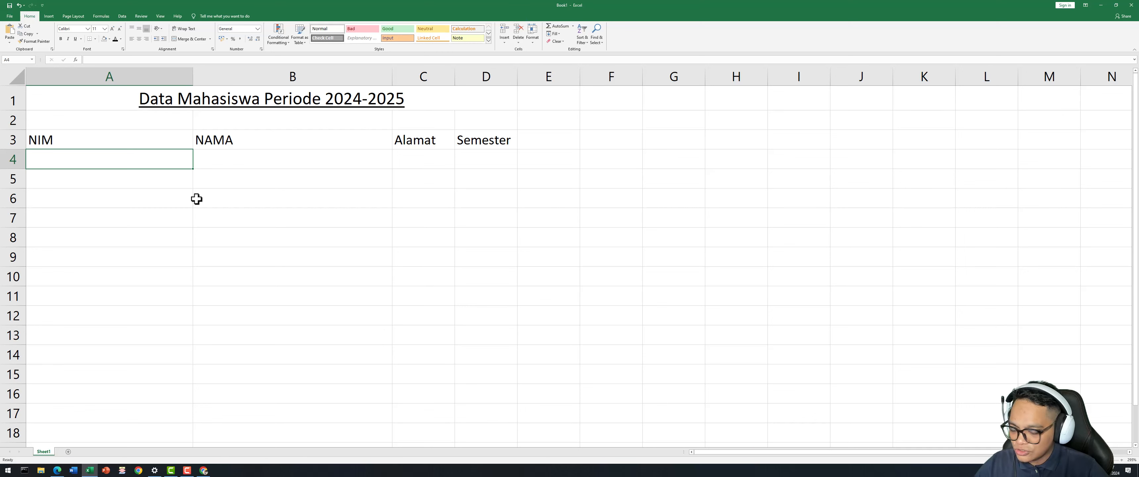
type("20 ")
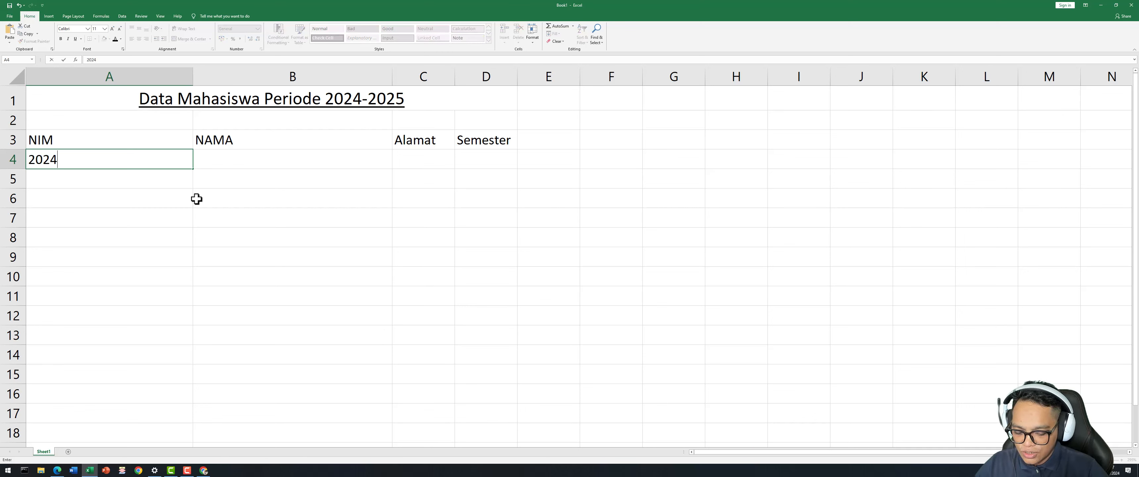
type("24001")
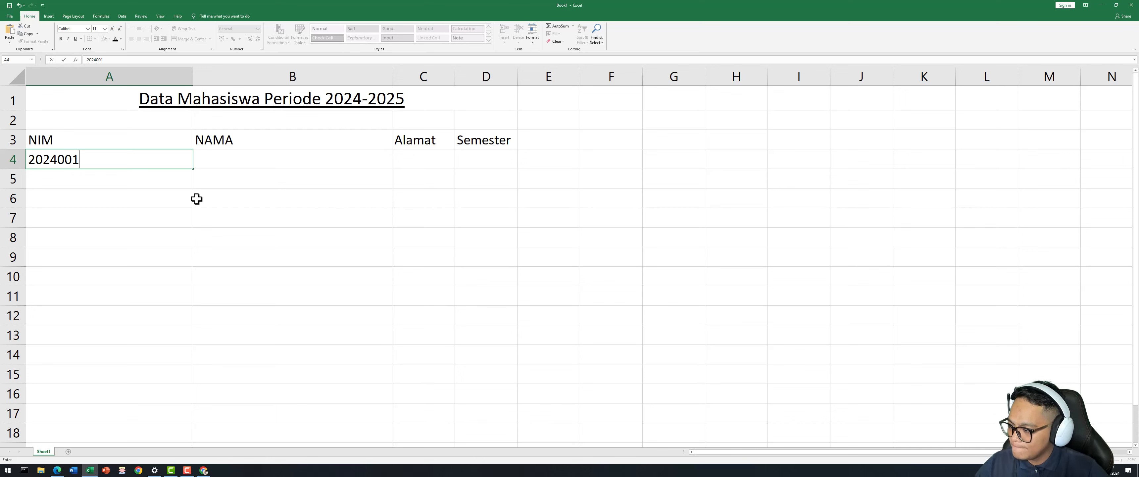
key("Return")
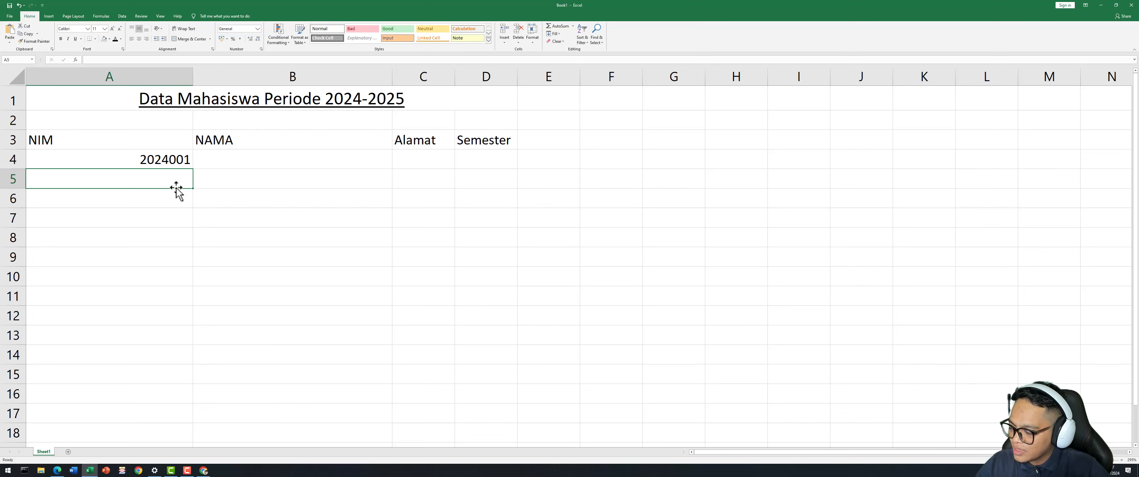
Enter 2024002 in cell A5 below the first NIM.
left_click(161, 196)
left_click(163, 180)
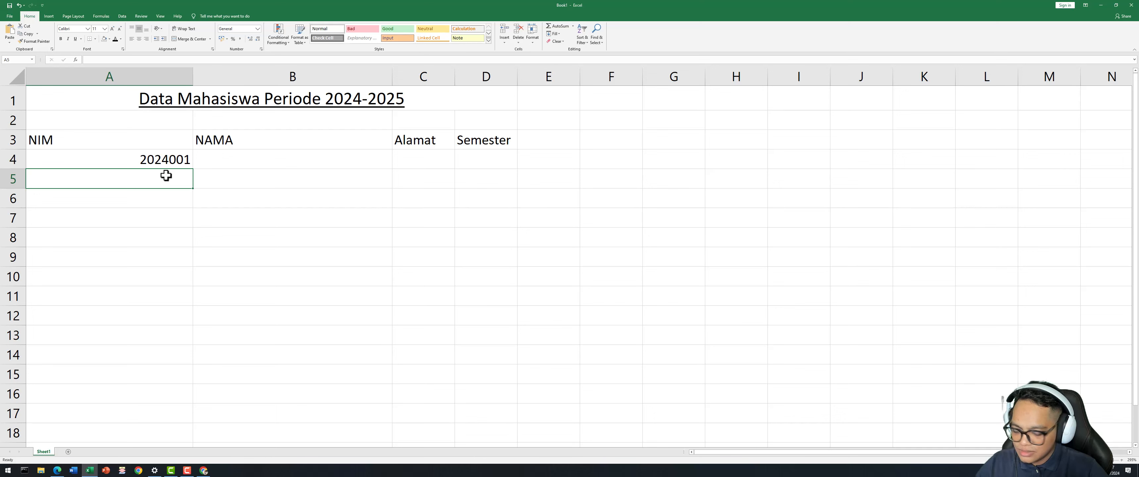
type("202")
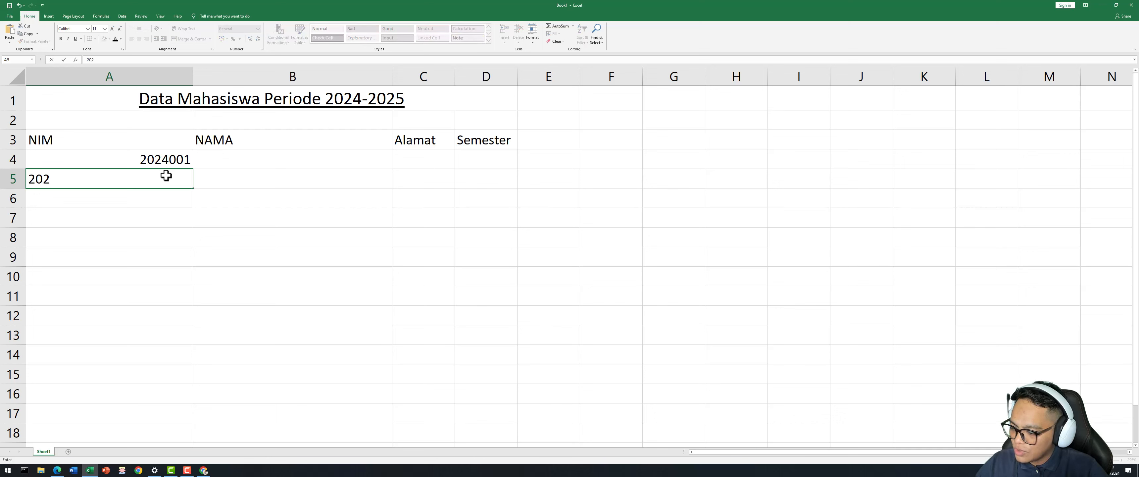
type("4002")
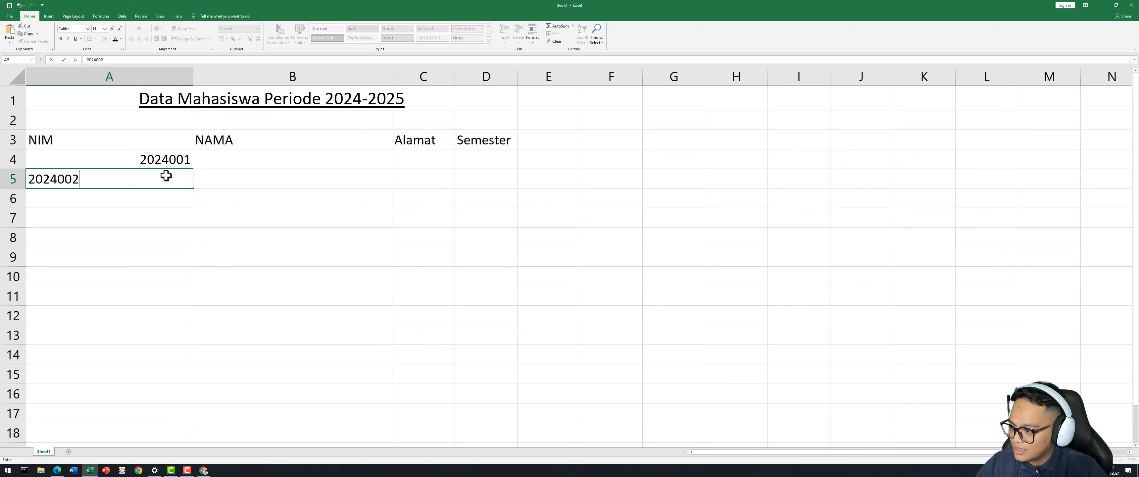
key("Return")
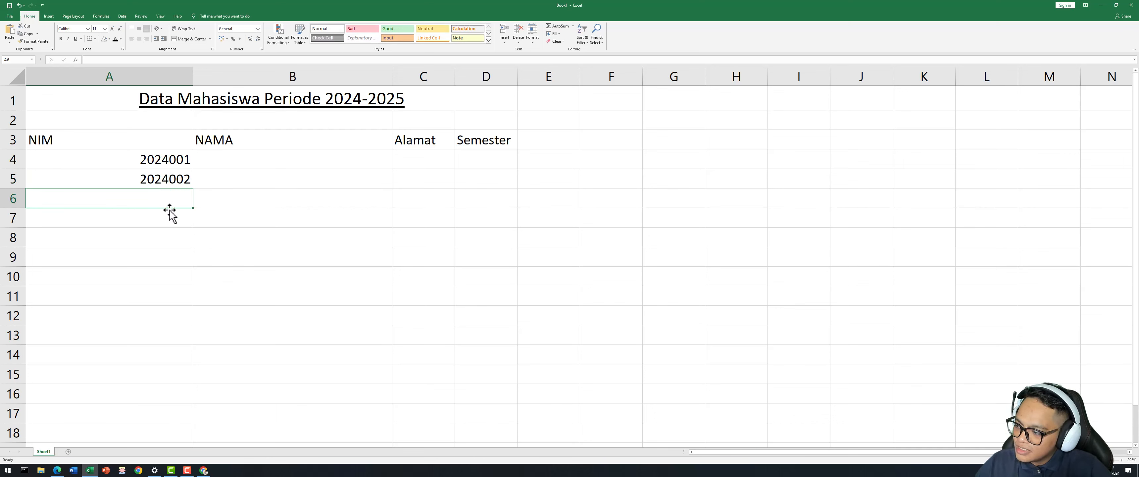
left_click(188, 251)
left_click(130, 158)
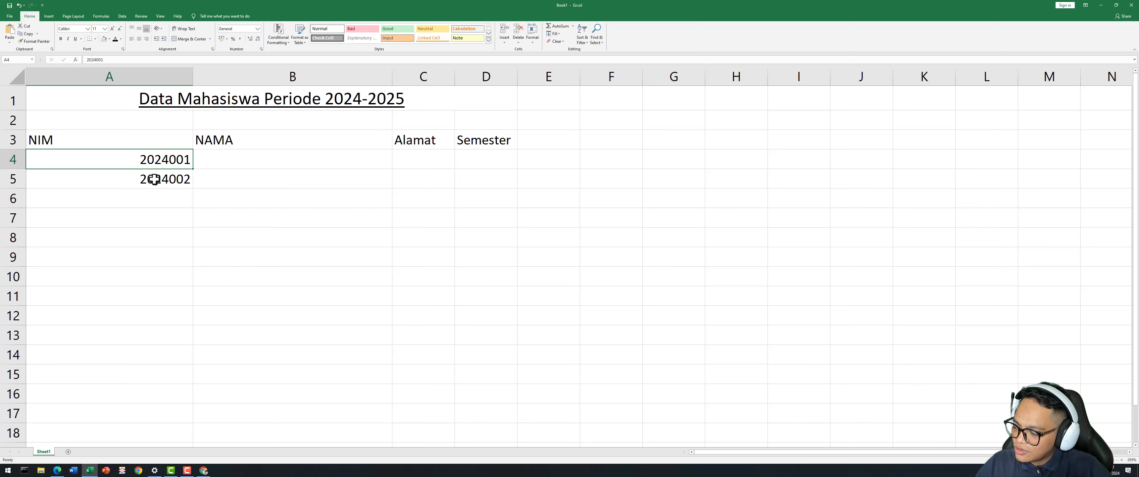
Use A4:A5 as the pattern and fill-drag the series down to row 13.
left_click_drag(127, 158, 145, 178)
left_click(140, 158)
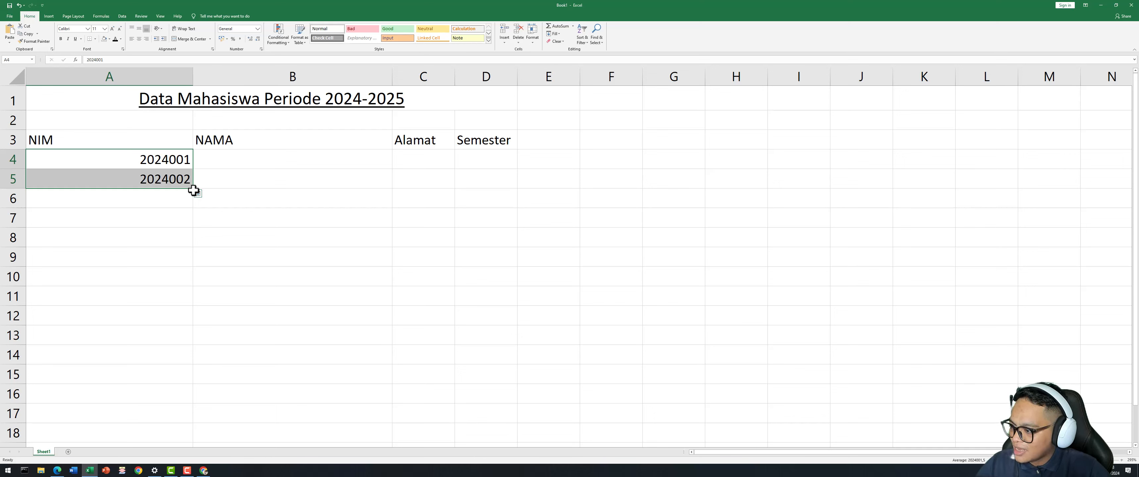
left_click_drag(194, 191, 196, 344)
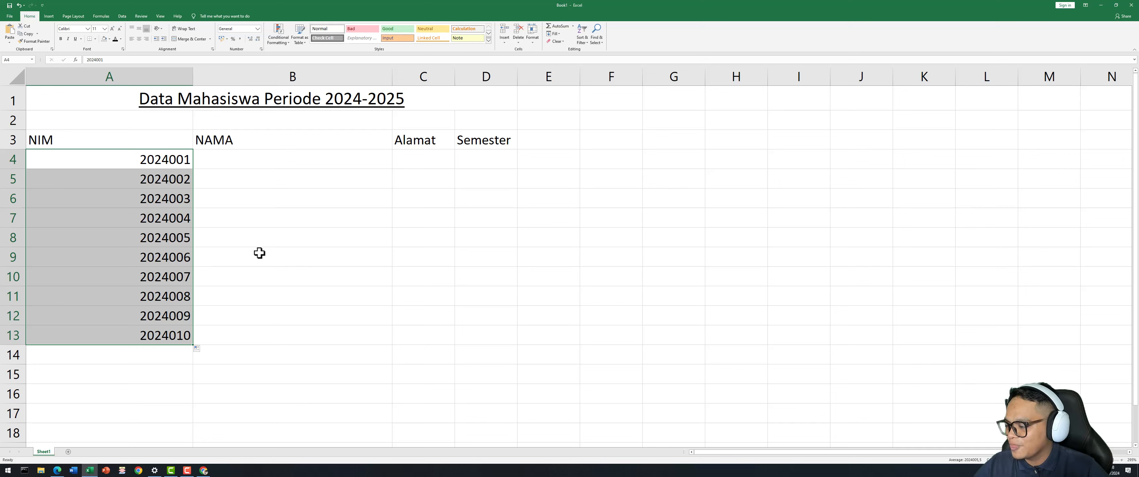
Center the row 3 headers NIM through Semester.
left_click(255, 203)
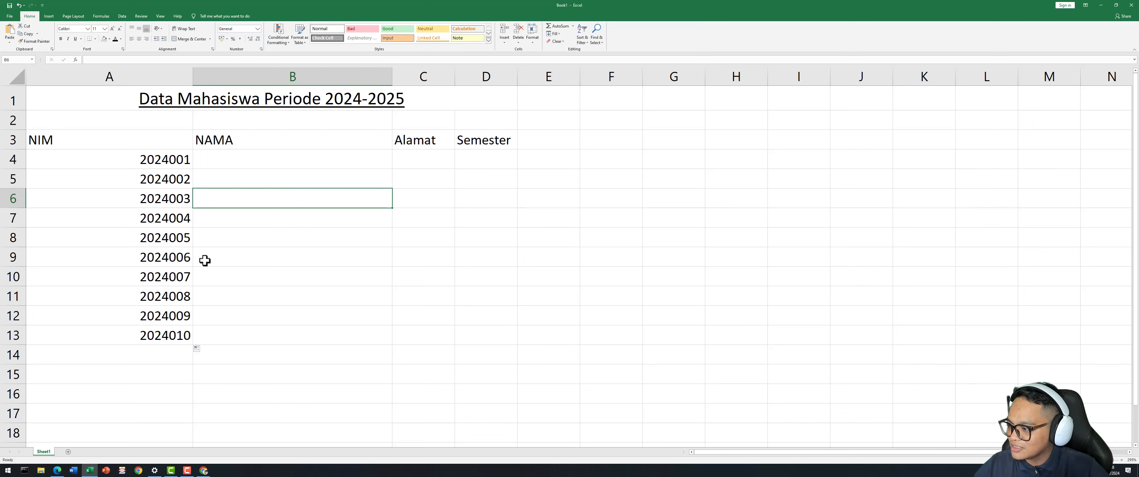
left_click(215, 224)
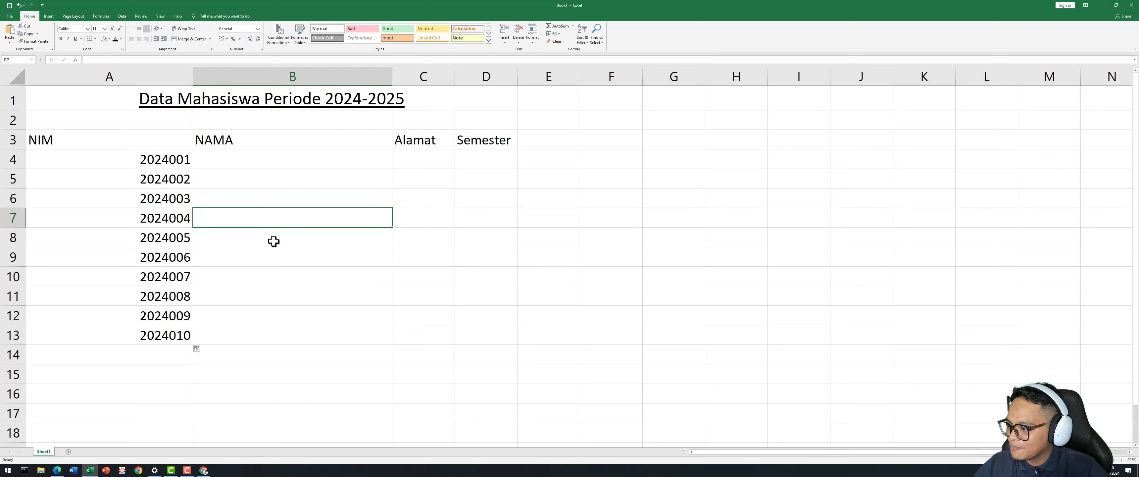
left_click(88, 146)
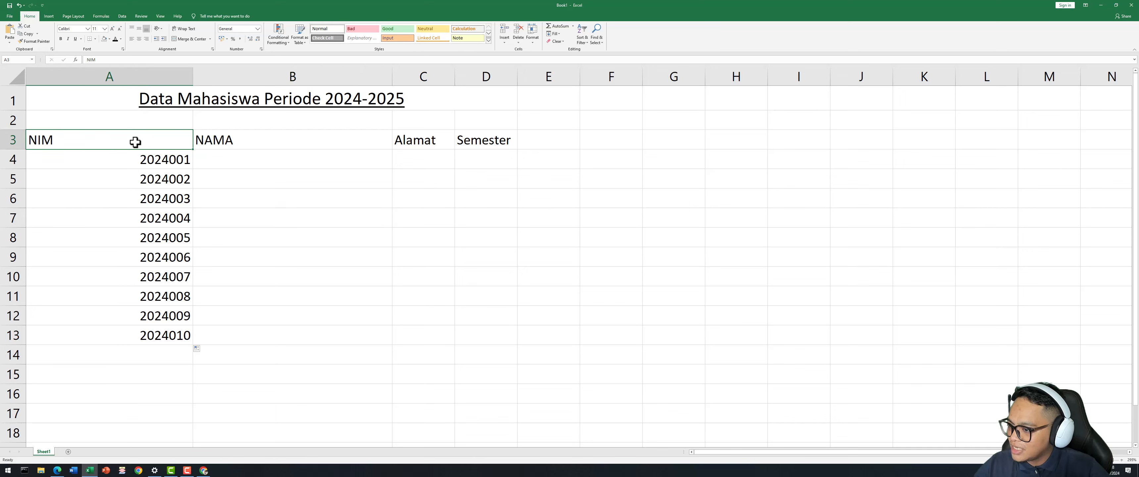
left_click_drag(112, 139, 481, 143)
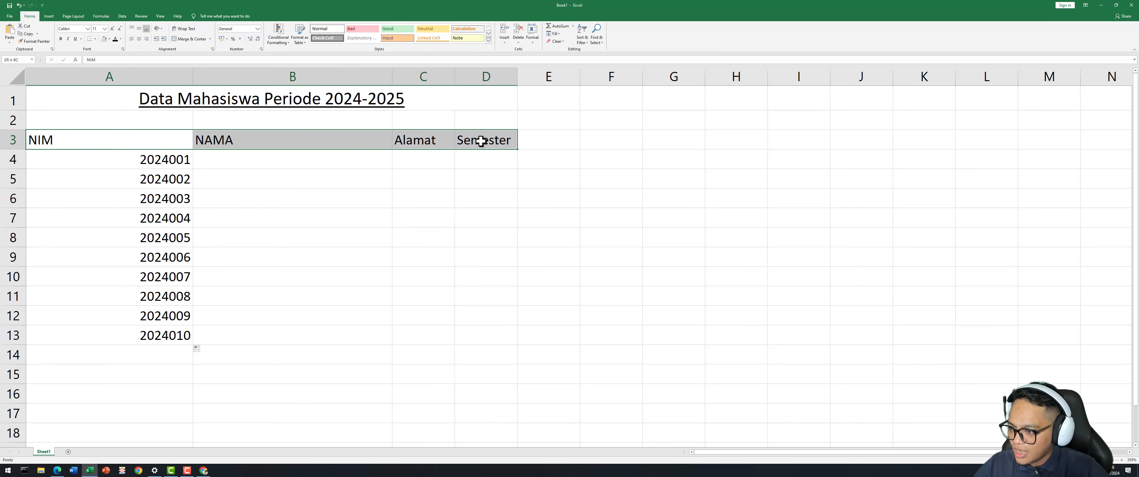
left_click(139, 41)
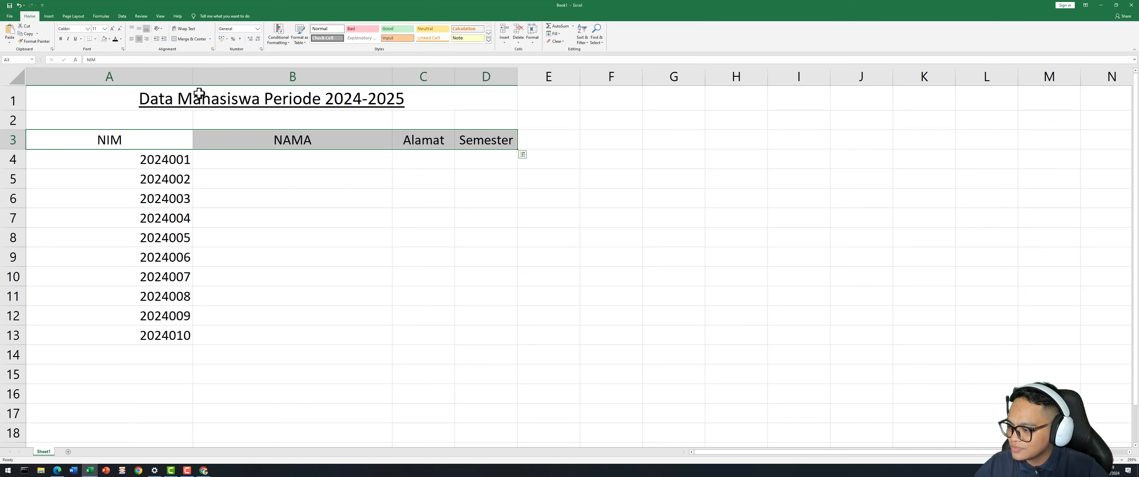
left_click(292, 196)
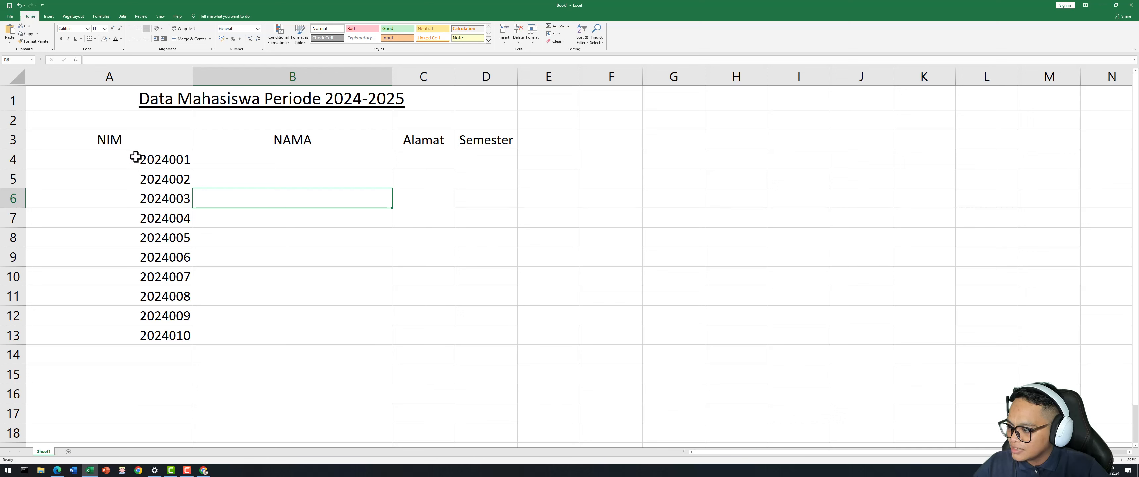
Center the contents of the whole of column A.
left_click_drag(135, 156, 156, 333)
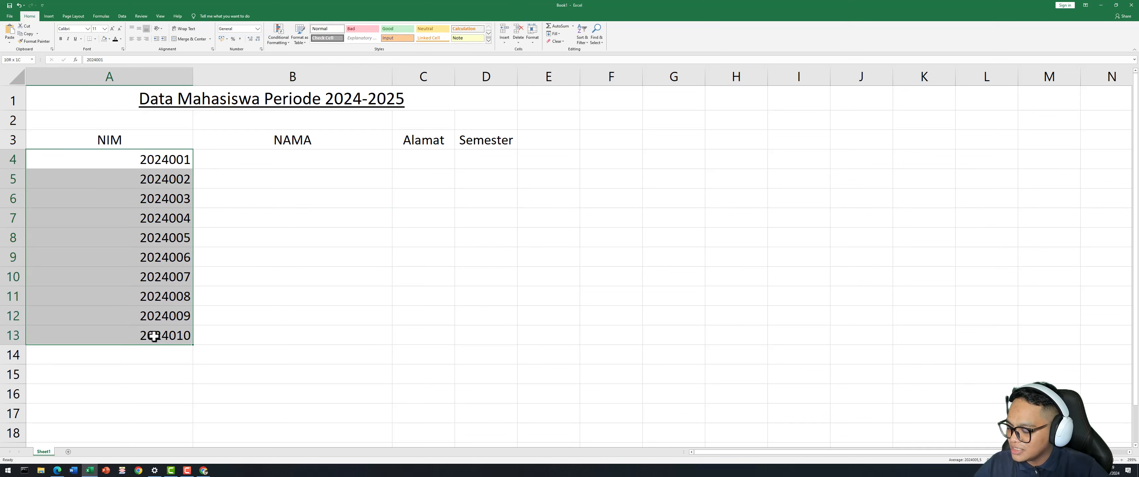
left_click(165, 201)
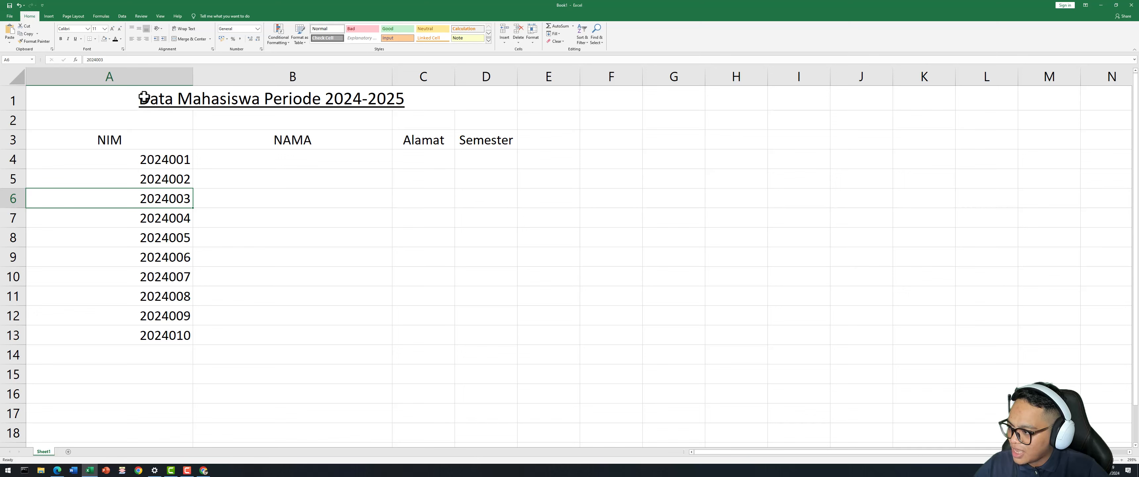
left_click(149, 74)
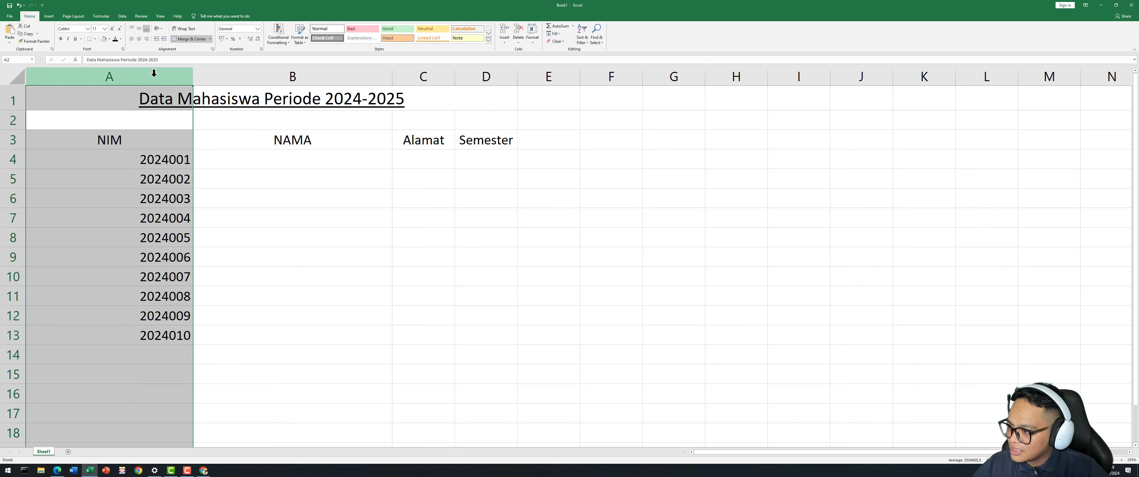
left_click(139, 40)
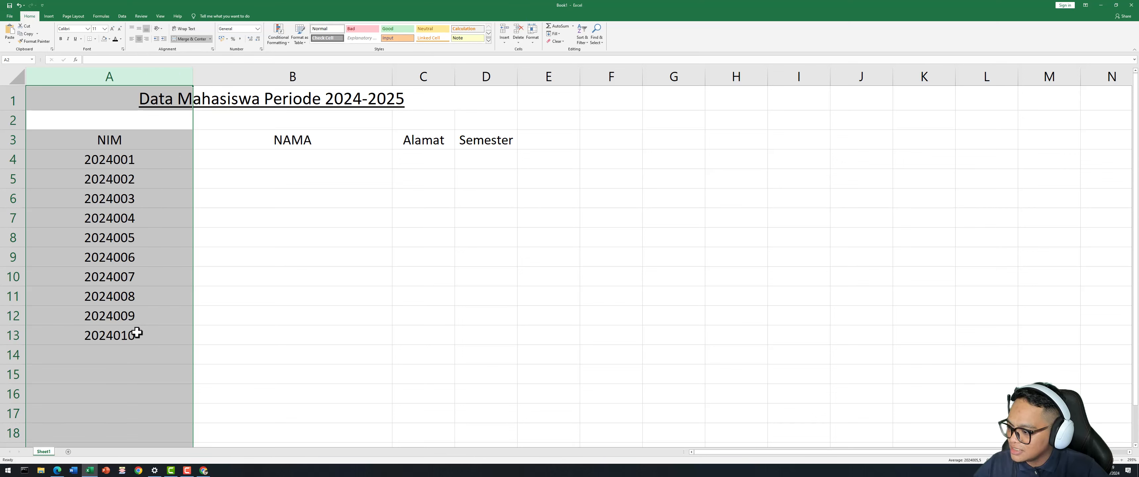
Enter NIM 2024011 in cell A14.
left_click(148, 353)
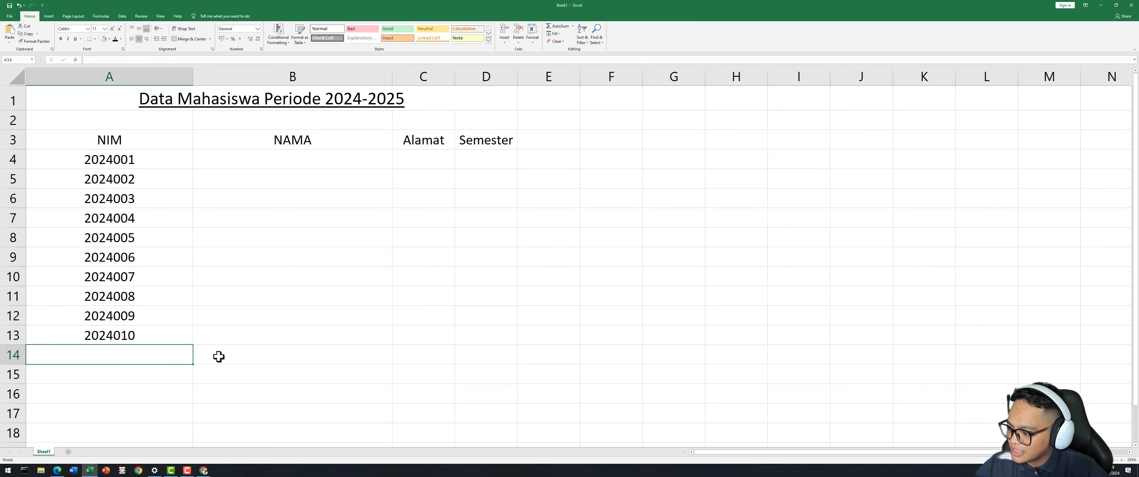
type("20")
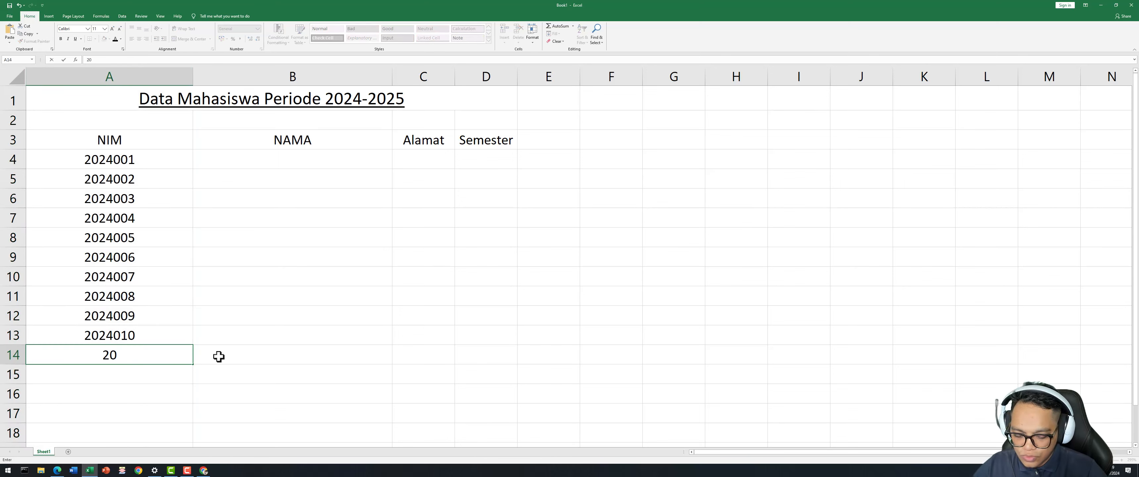
type("2")
type("4011")
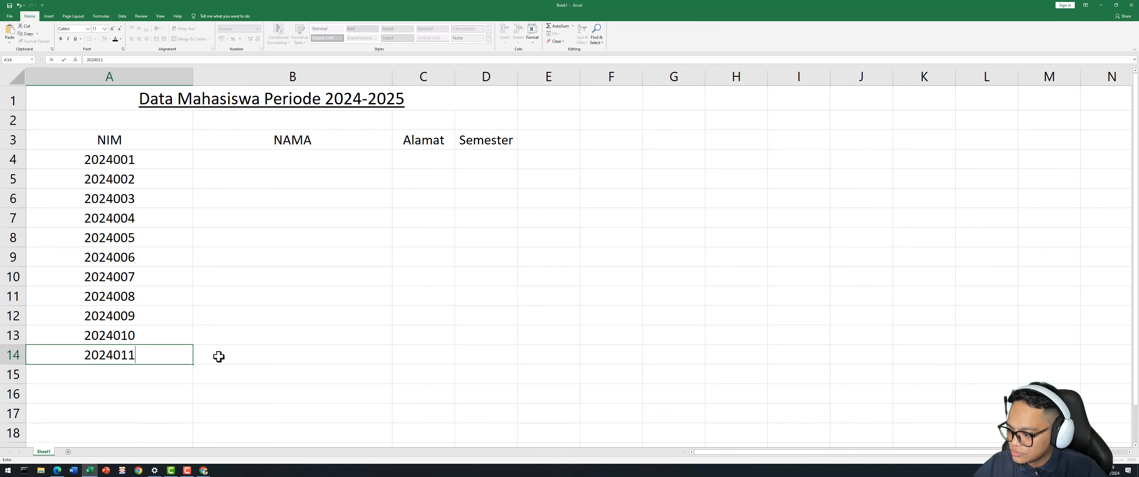
key("Return")
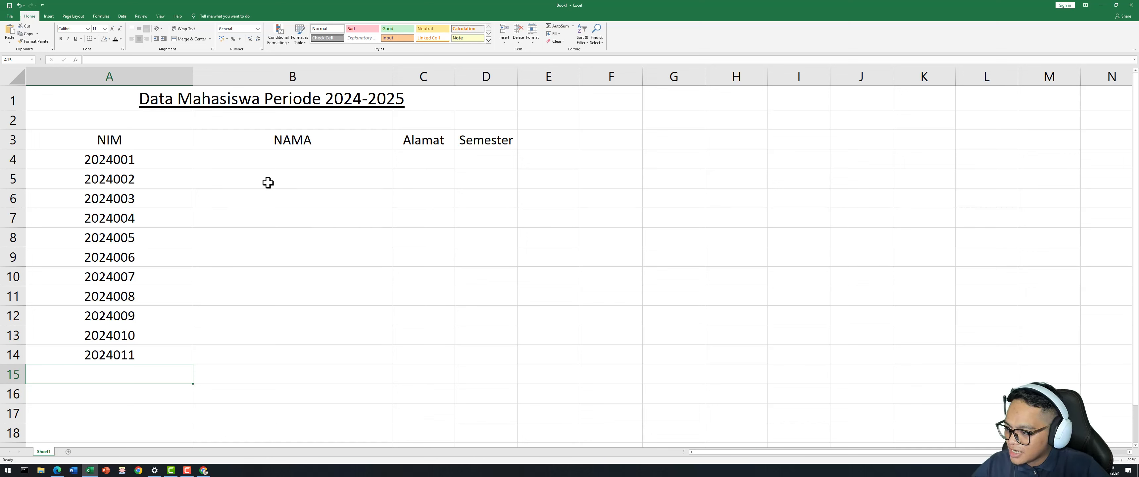
Enter the first three student names in B4:B6, capitalising the second name.
left_click(317, 157)
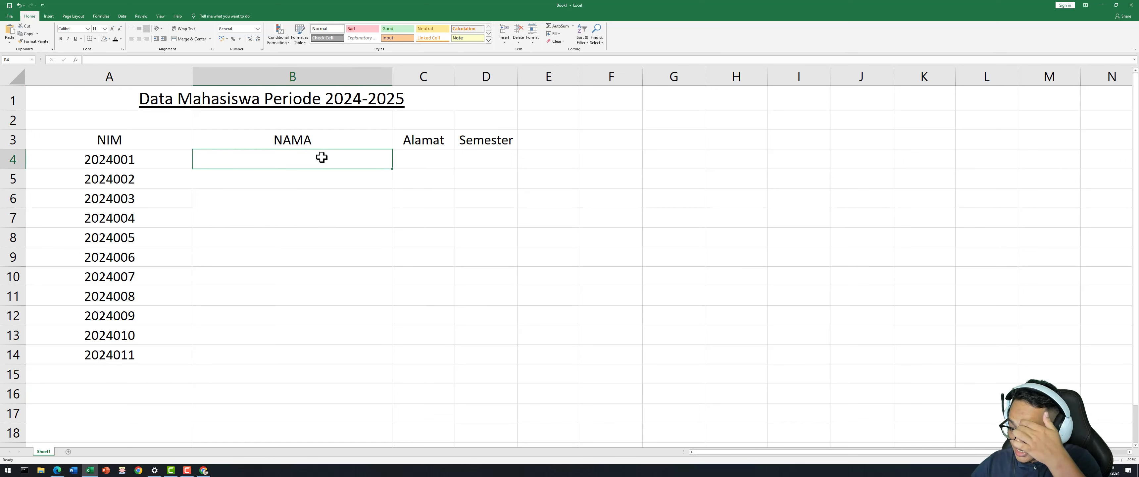
type("Budi")
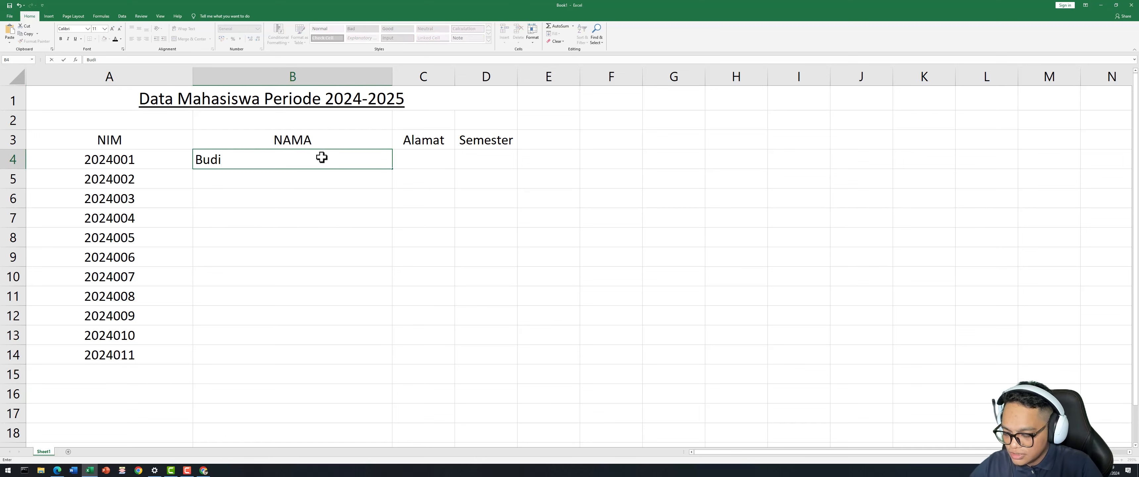
key("Return")
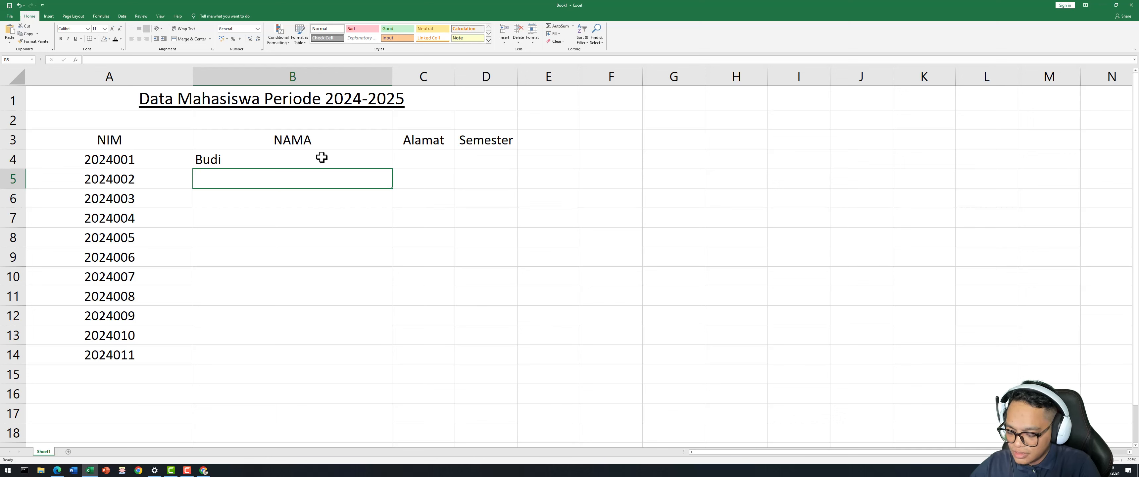
type("andi")
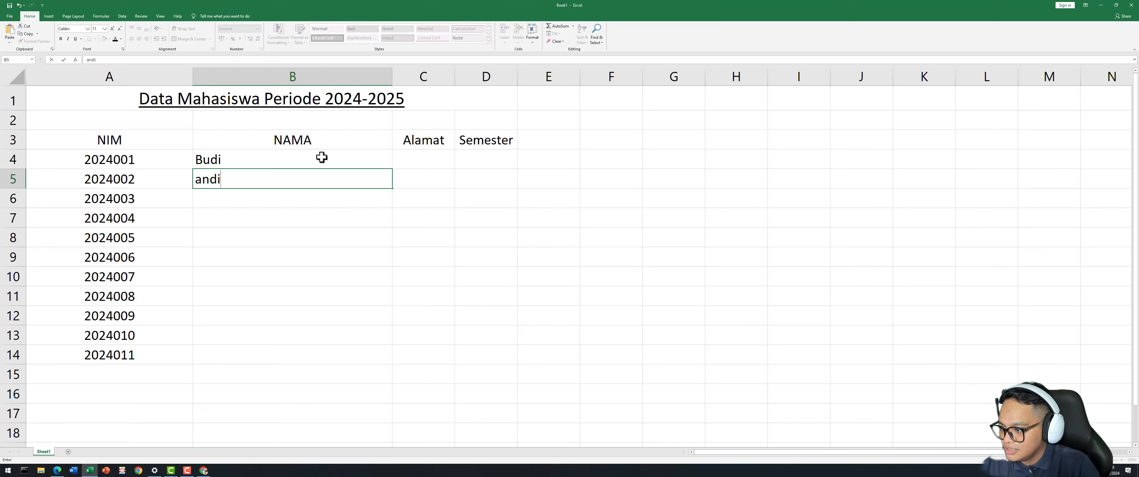
key("Return")
key("Up")
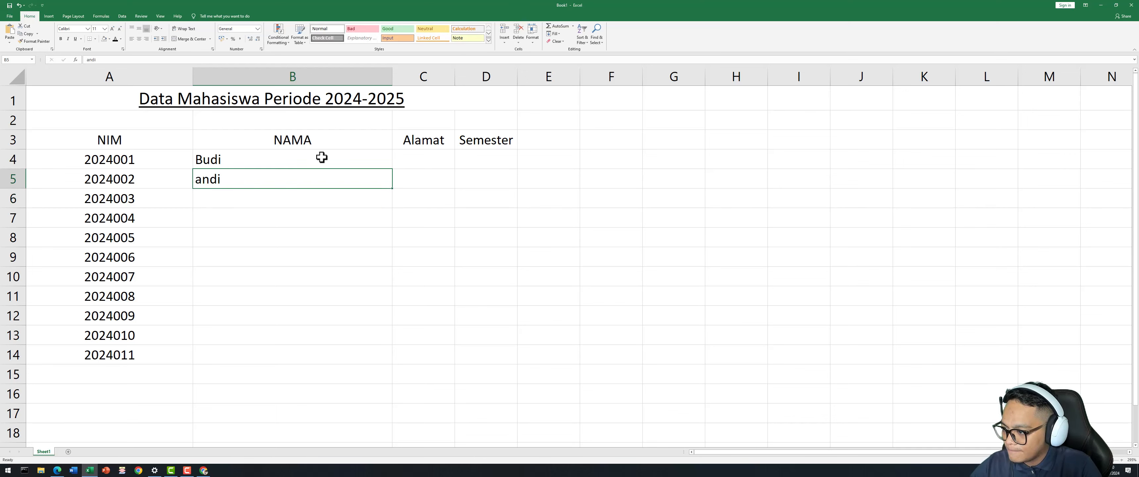
type("A")
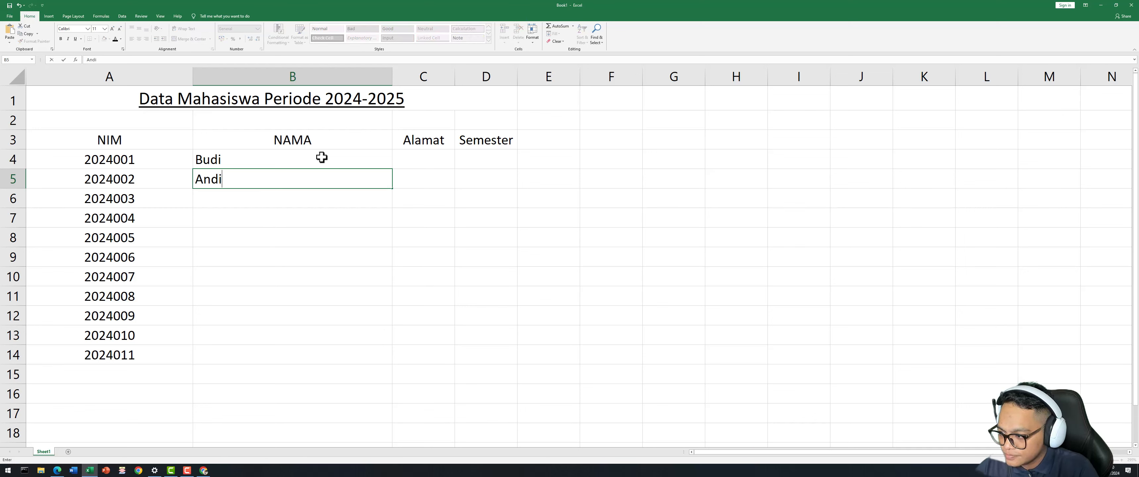
key("Return")
type("Sury")
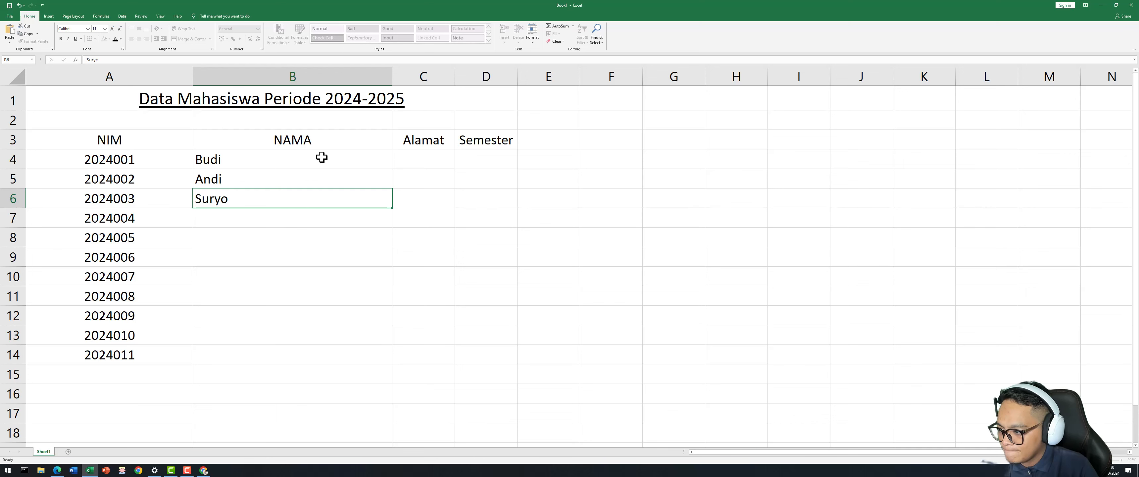
type("o")
key("Return")
Enter the remaining eight student names in B7:B14.
type("Y")
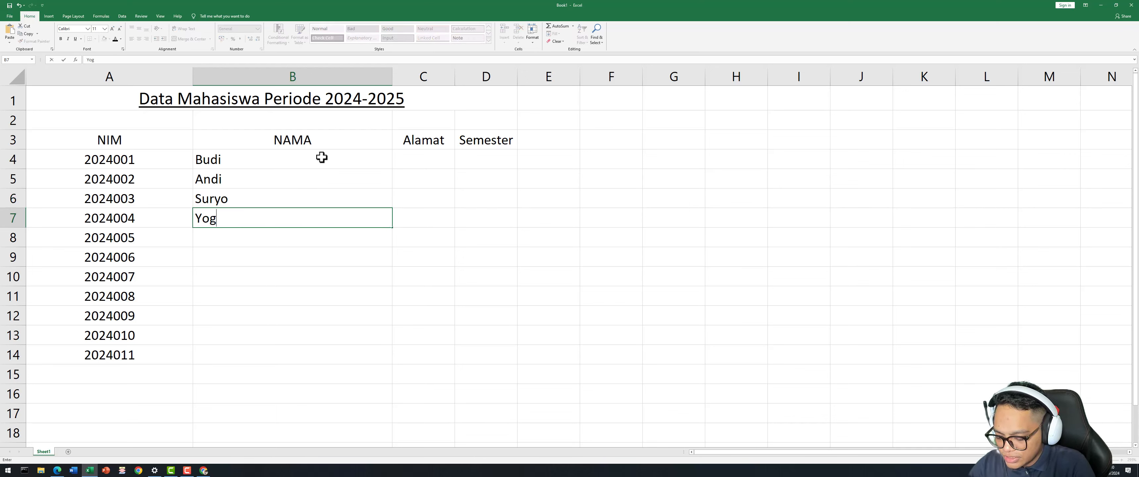
key("Return")
type("Ali")
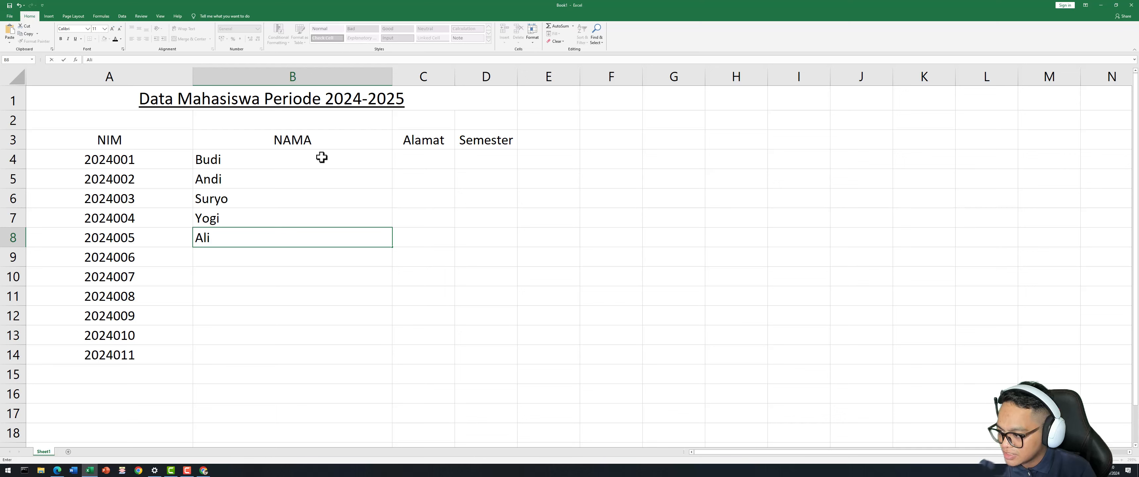
key("Return")
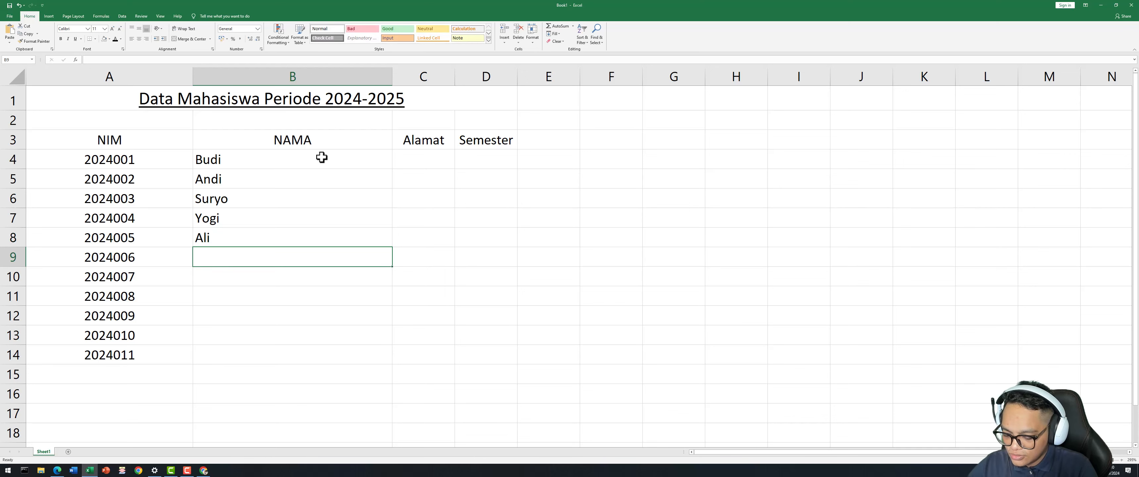
type("Putri")
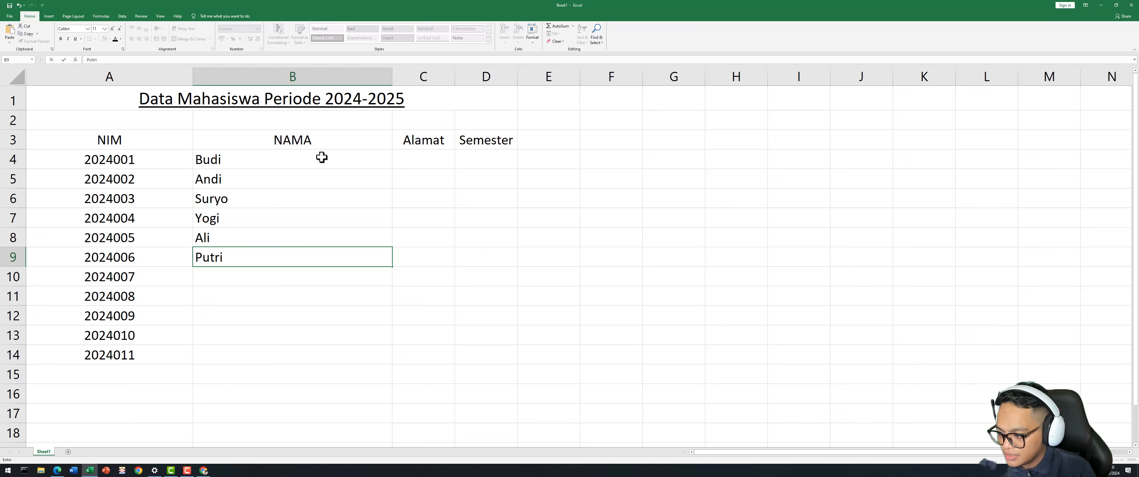
key("Return")
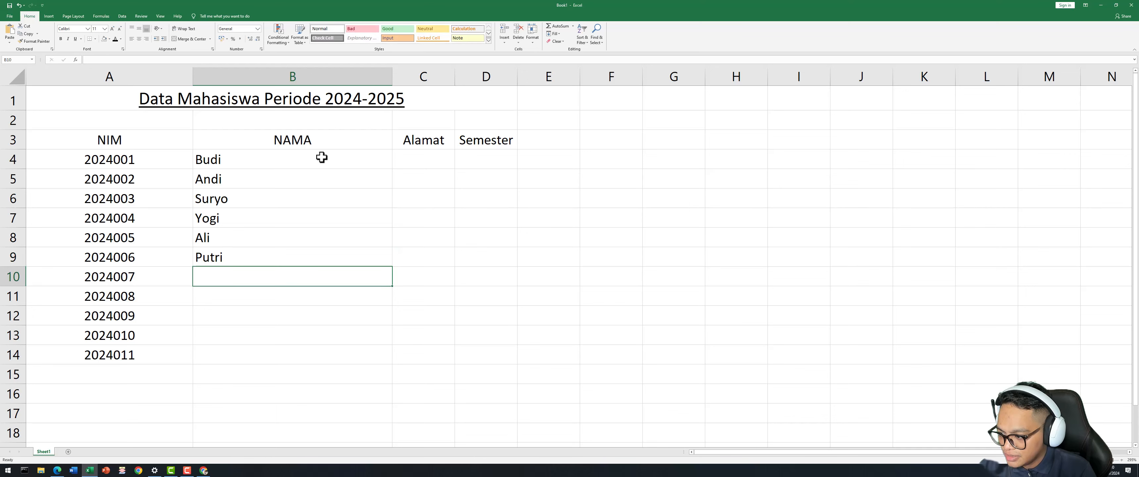
type("Tia")
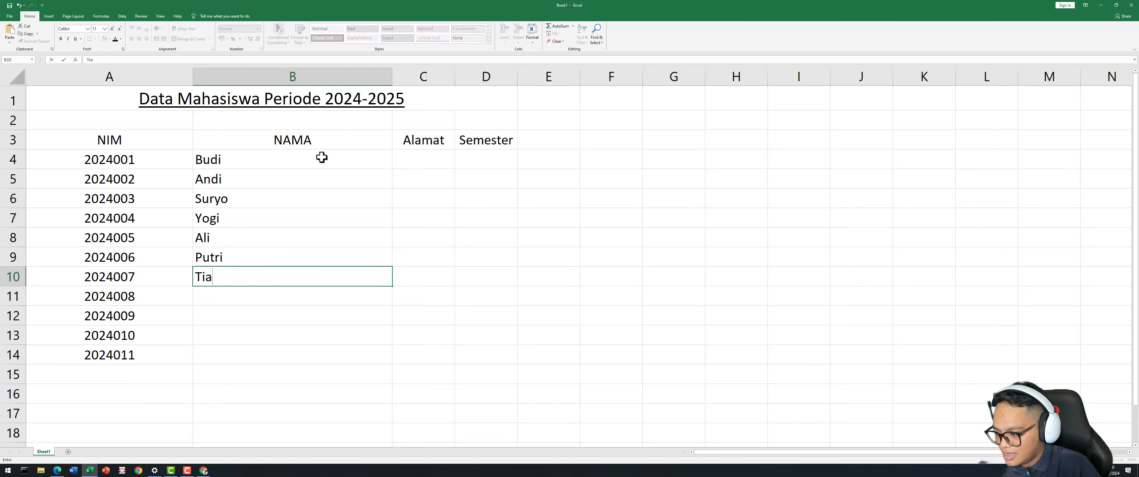
key("Return")
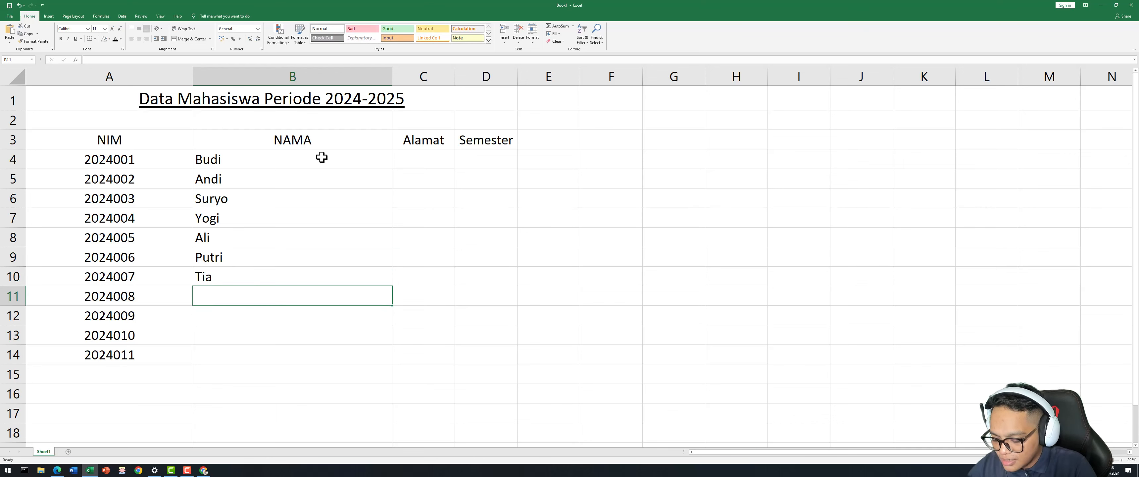
type("Vita")
key("Return")
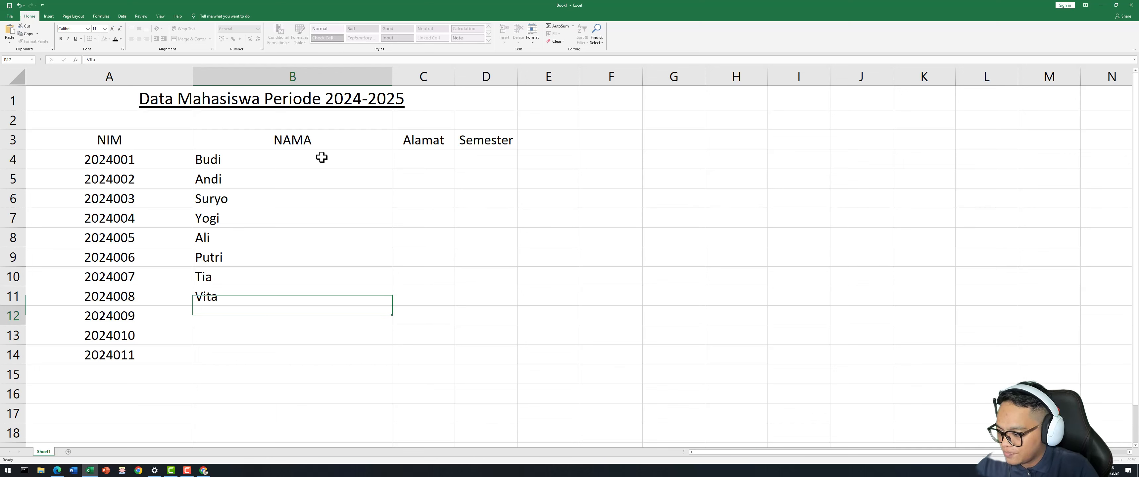
type("Ra")
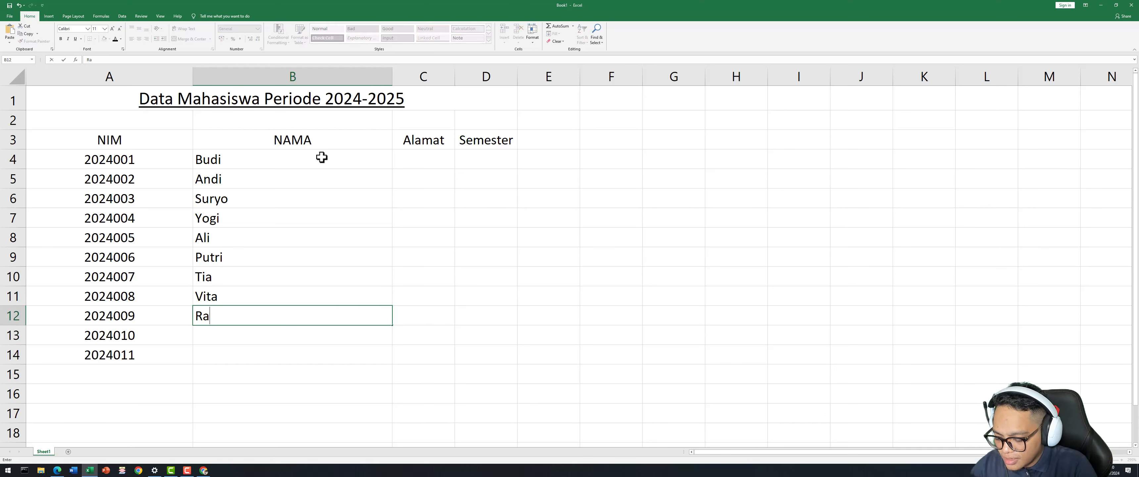
type("hmad")
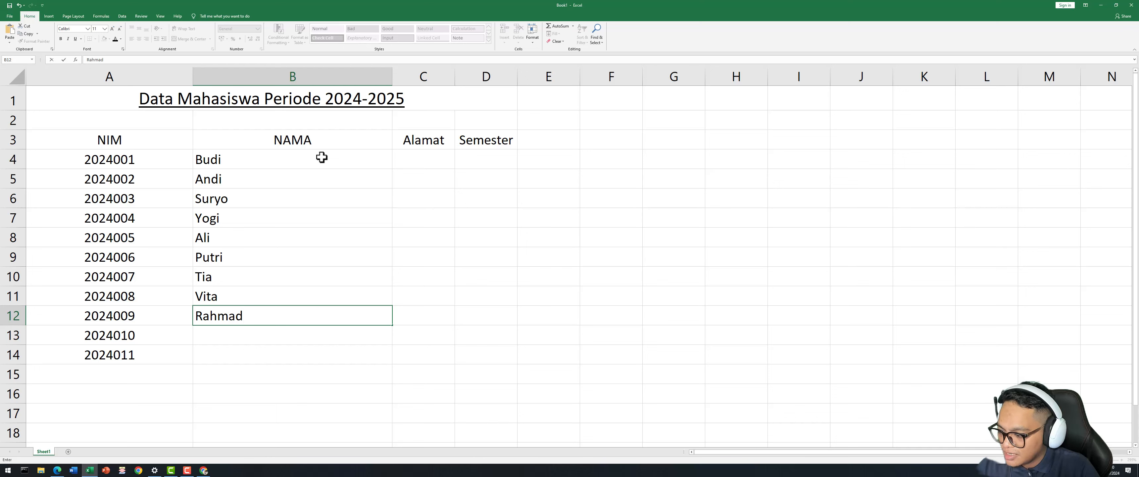
key("Return")
type("Riz")
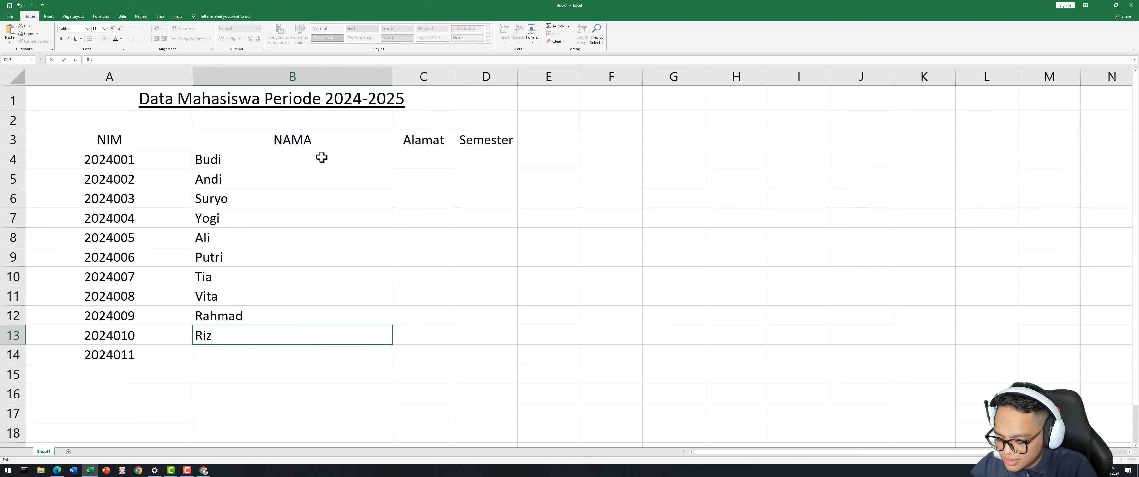
type("ki")
key("Return")
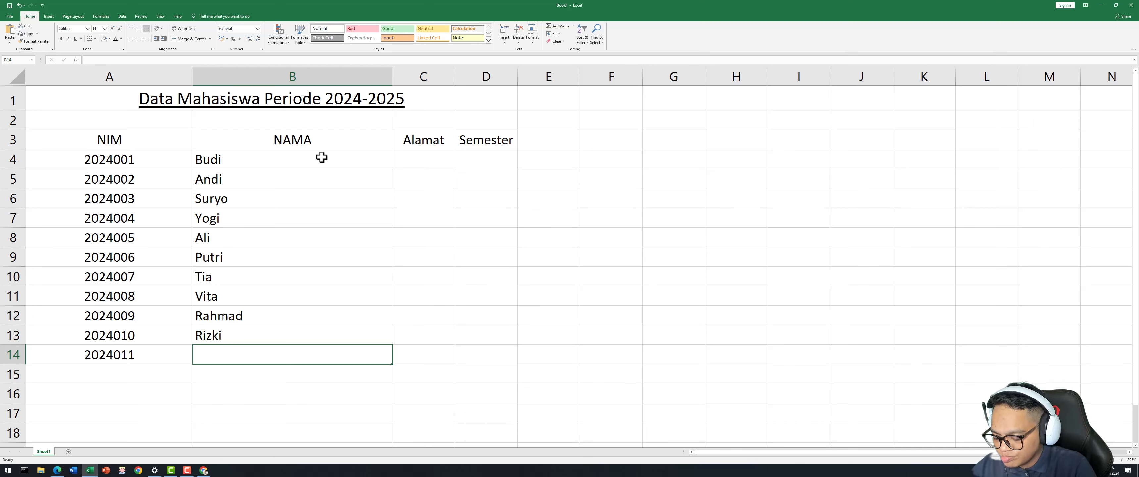
type("Kar")
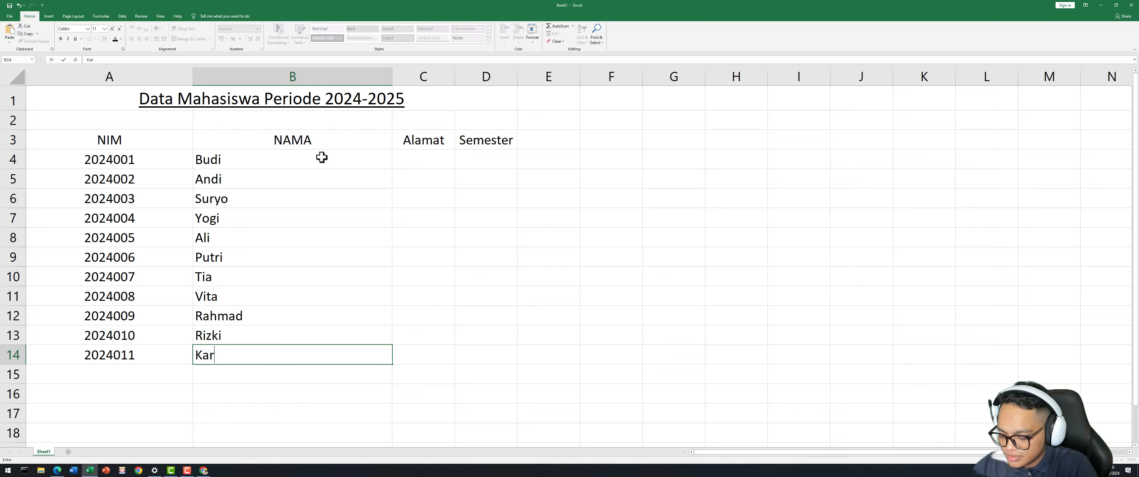
type("en")
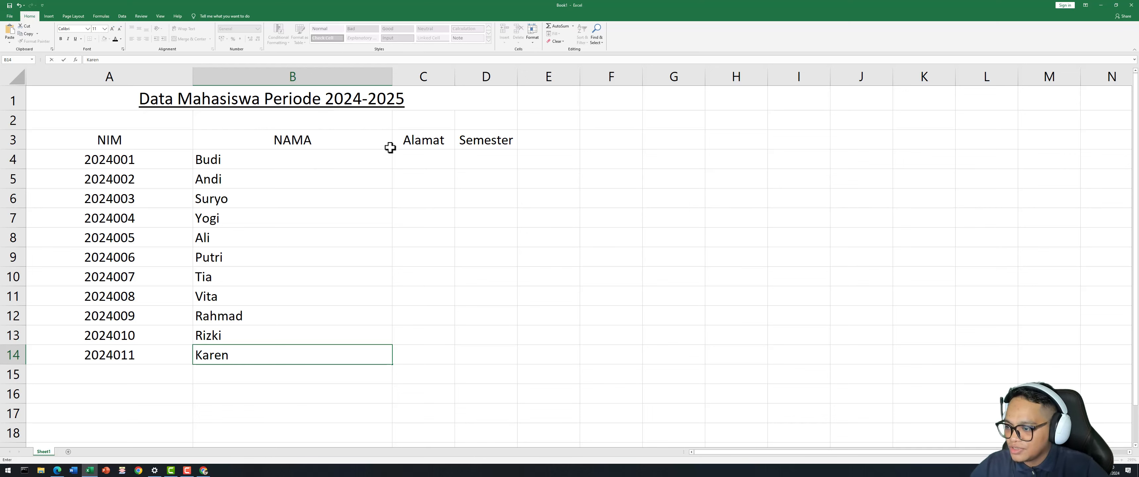
left_click(432, 210)
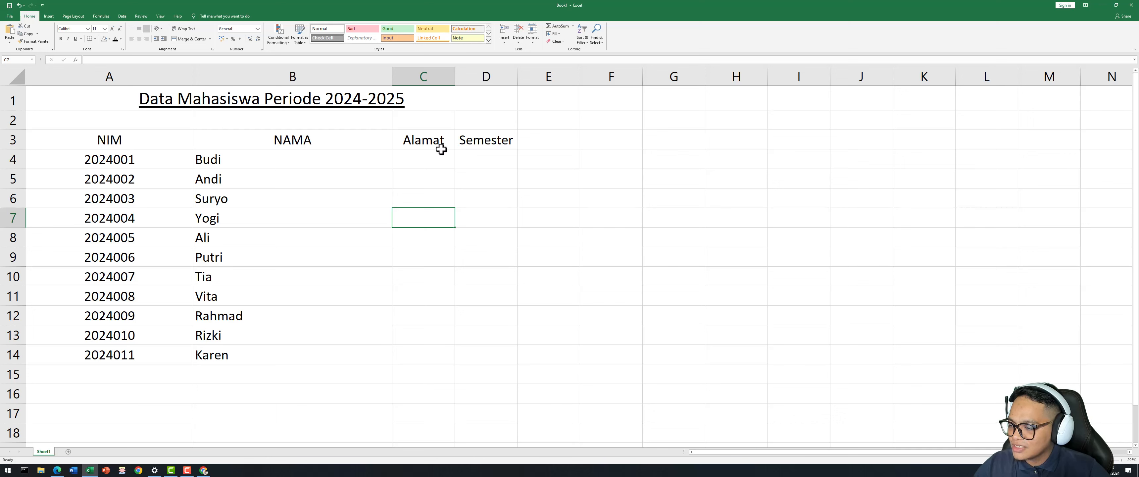
left_click(422, 185)
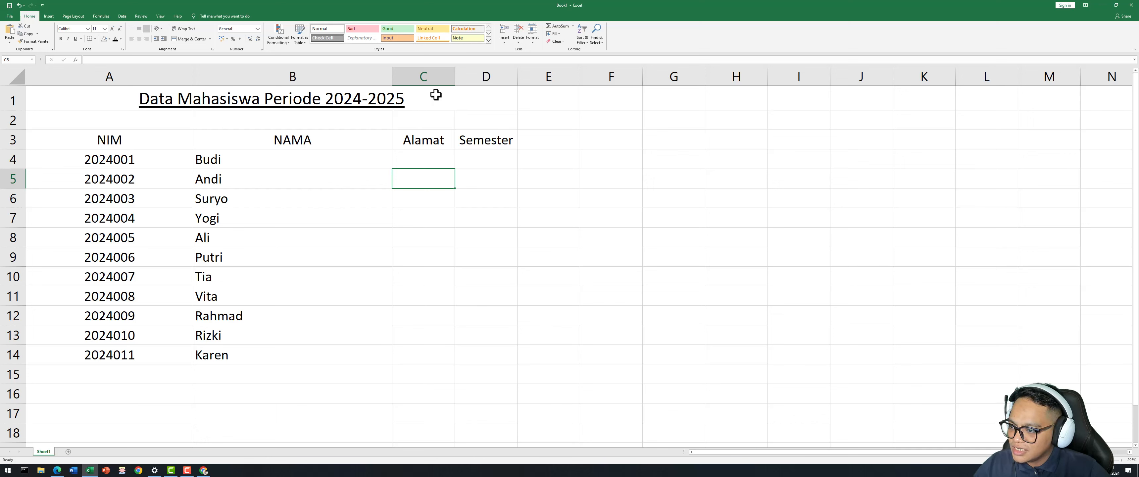
Insert a blank column C before Alamat and select its header cell C3.
left_click(419, 76)
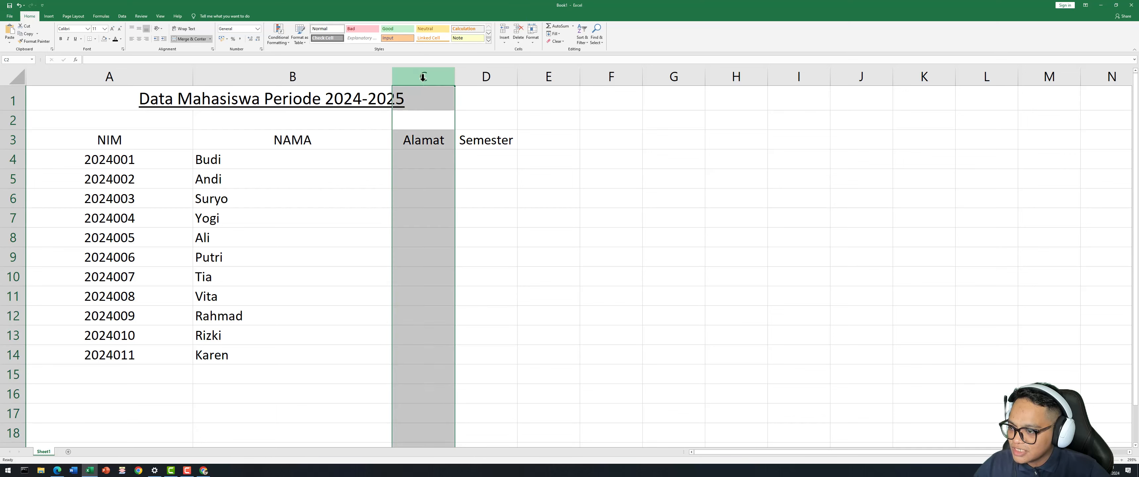
right_click(421, 76)
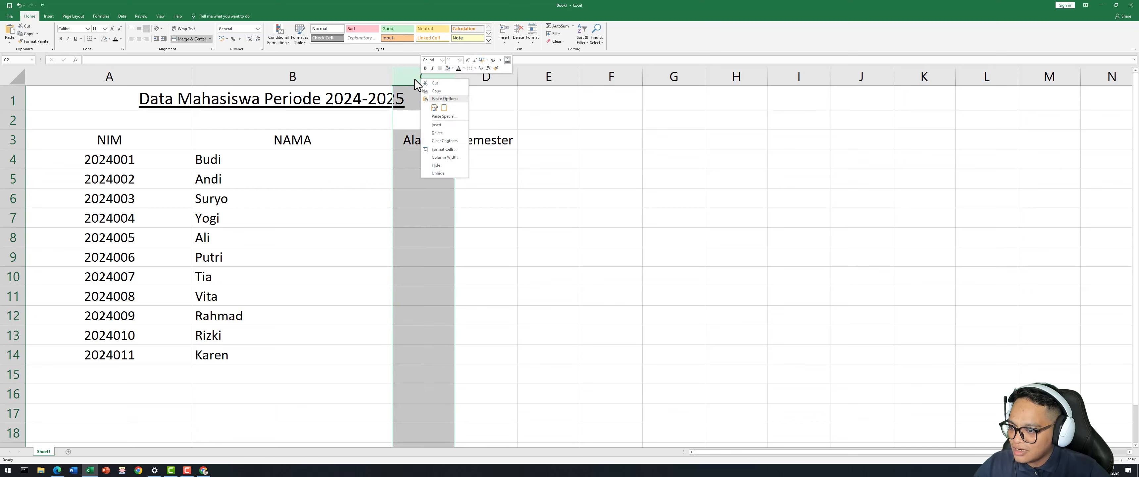
left_click(440, 126)
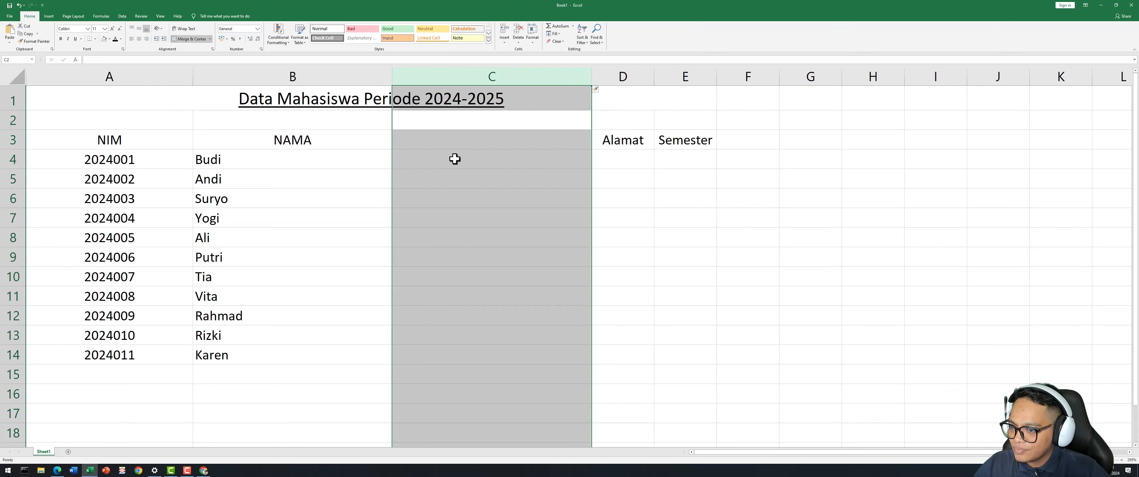
left_click(511, 181)
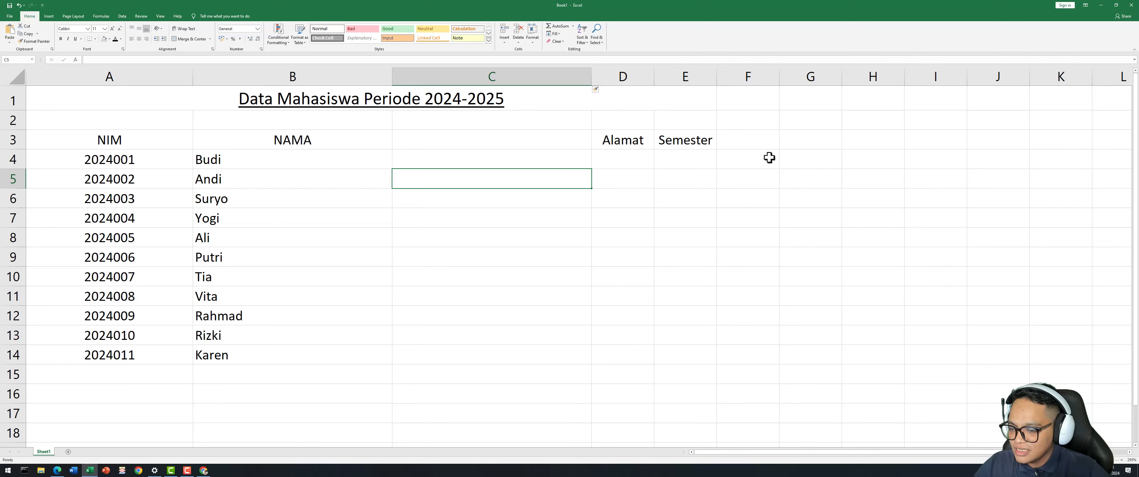
left_click(469, 141)
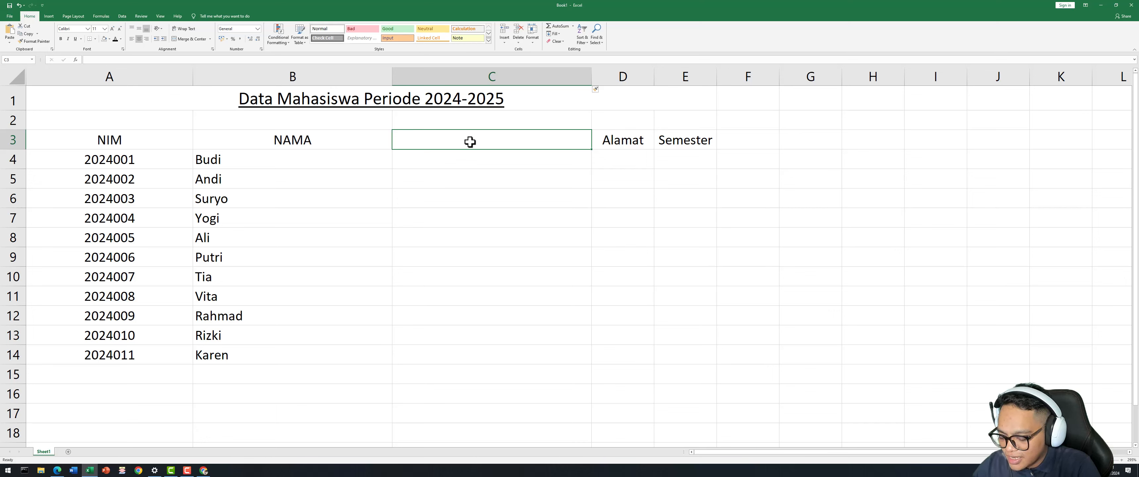
Add the header JENIS KELAMIN in C3, retyped in capitals.
type("Jenis")
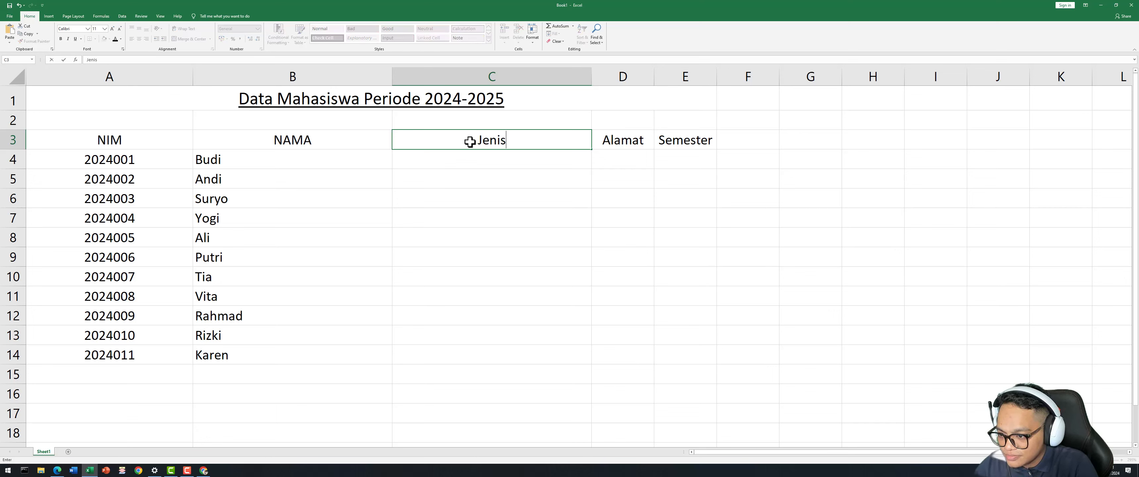
type(" Kelamin")
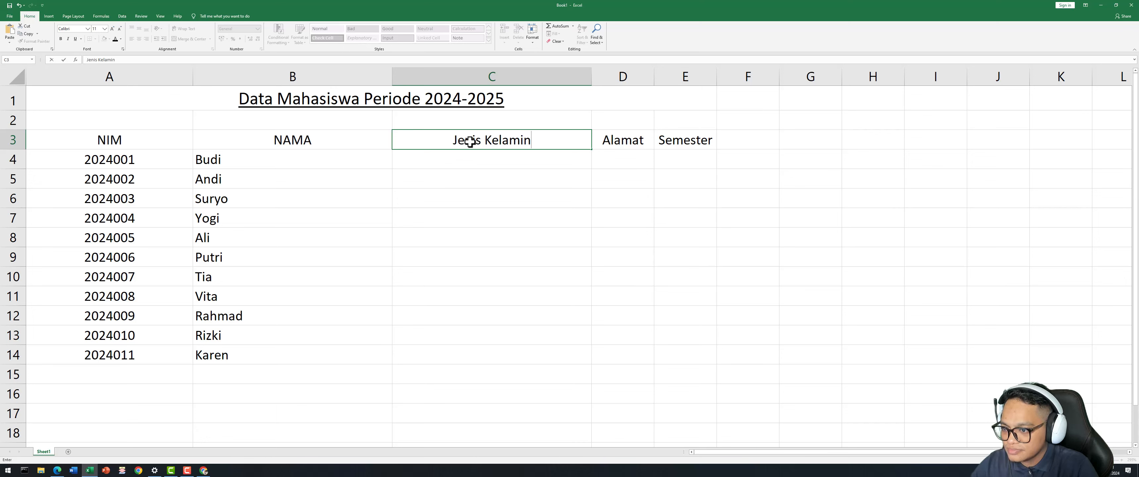
key("Return")
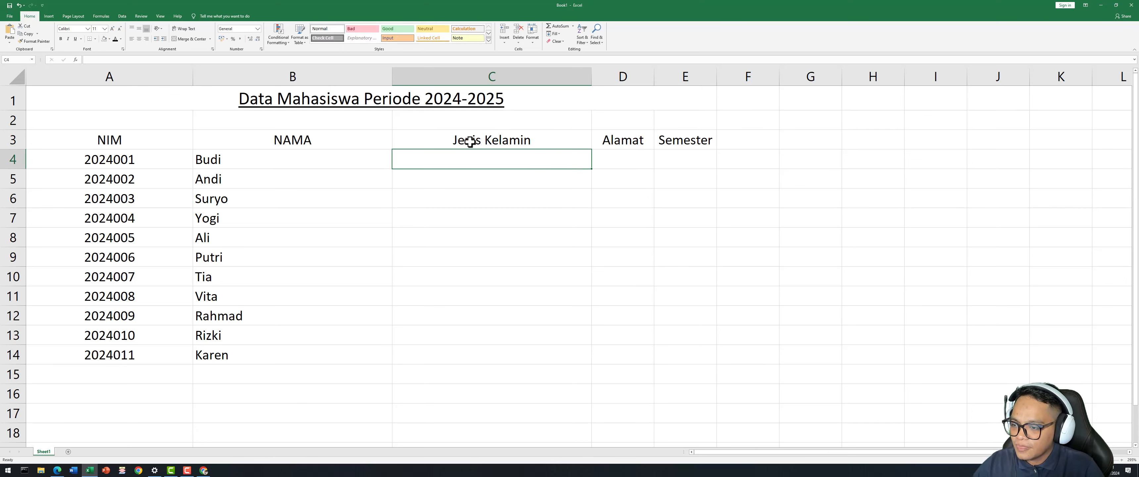
left_click(469, 141)
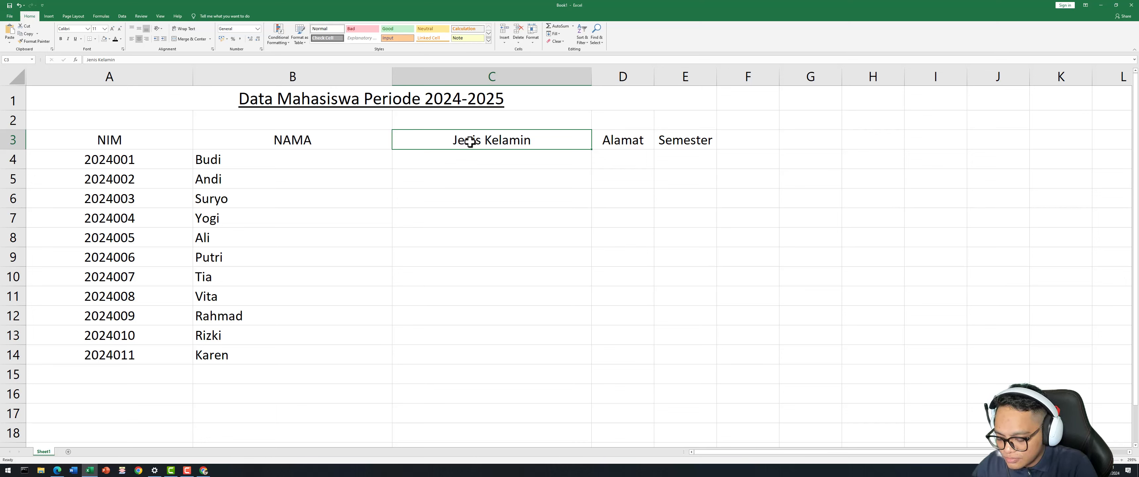
type("JENIS KELAMIN")
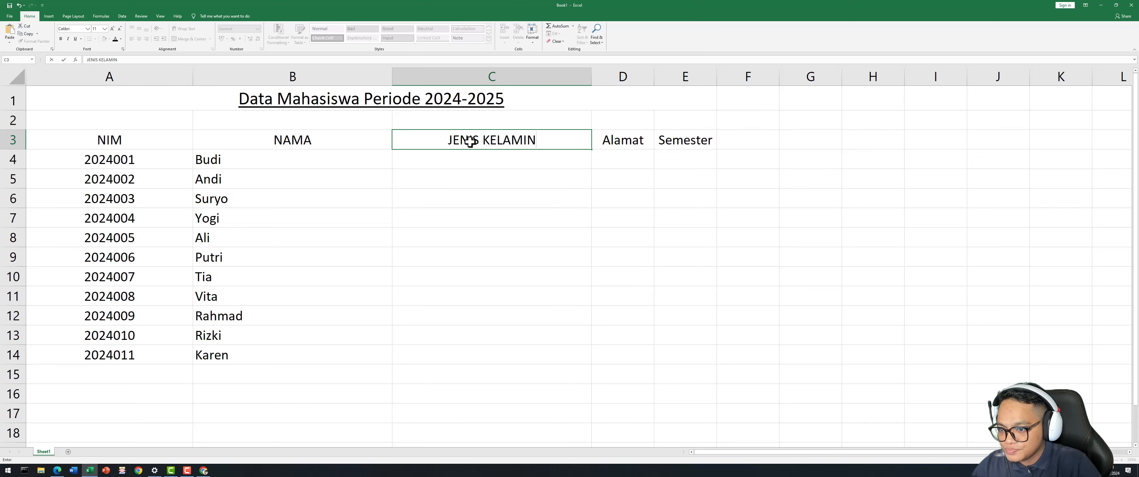
key("Return")
key("Right")
Retype the headers as ALAMAT in D3 and SEMESTER in E3.
key("Up")
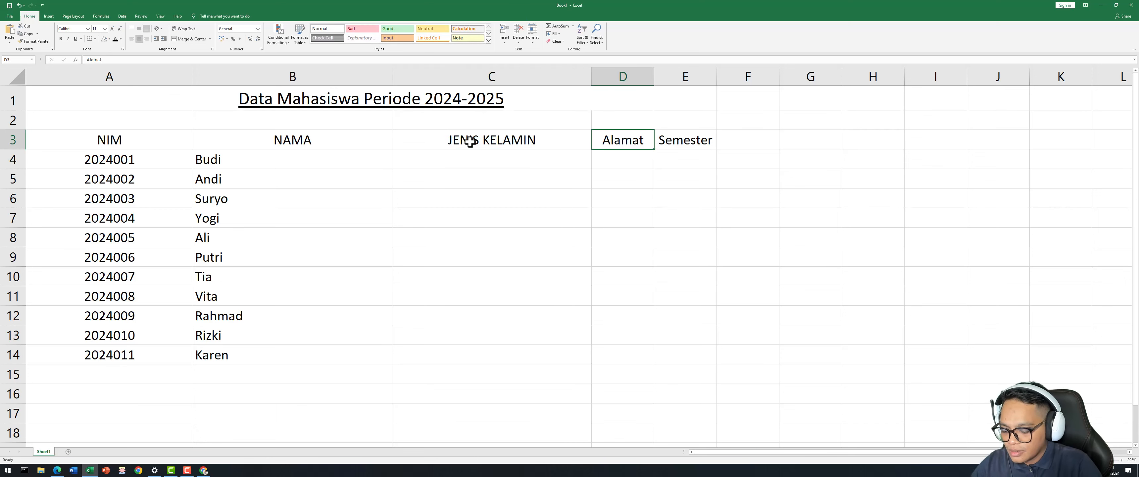
type("ALAMAT")
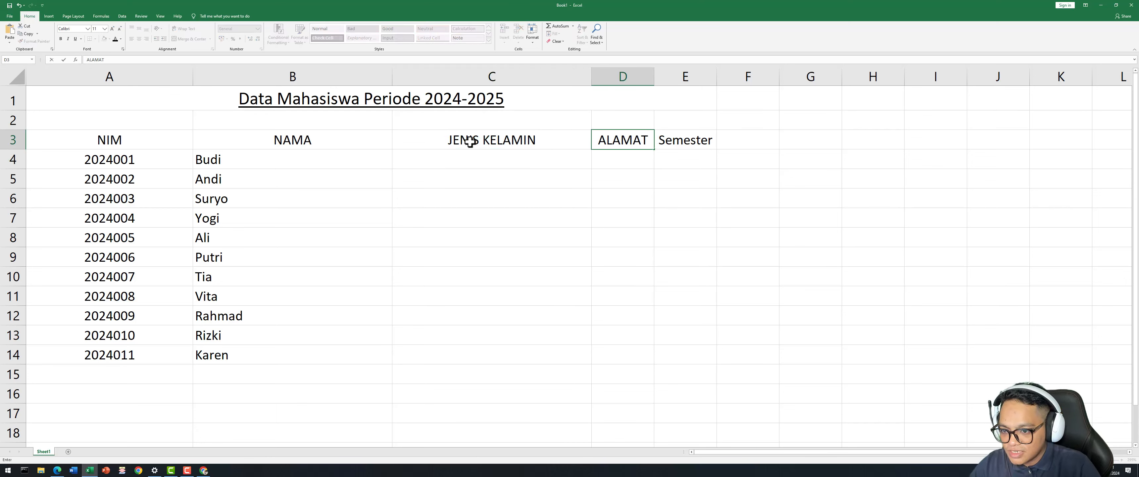
key("Right")
key("Right")
key("Up")
key("Down")
key("Left")
key("Left")
key("Right")
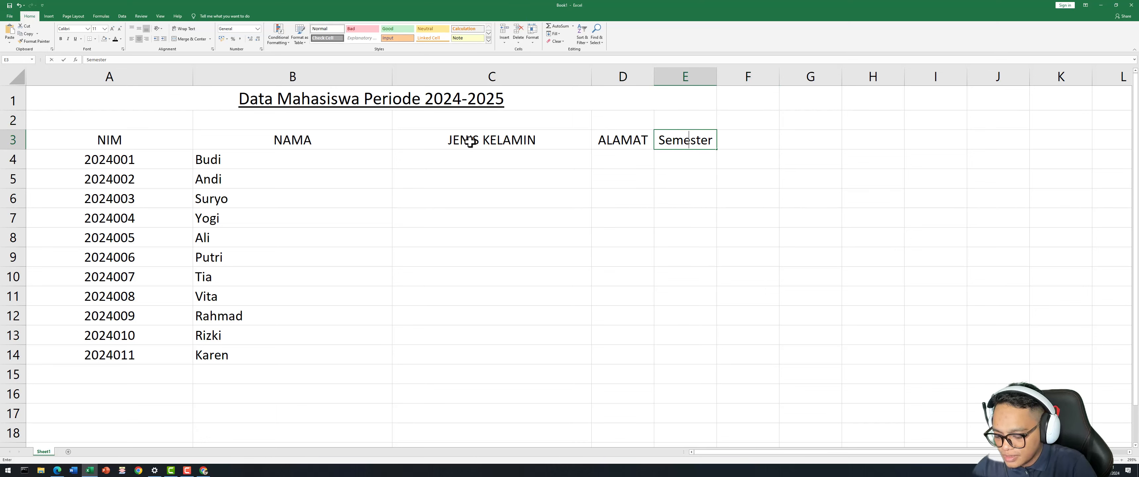
type("SEMESTER")
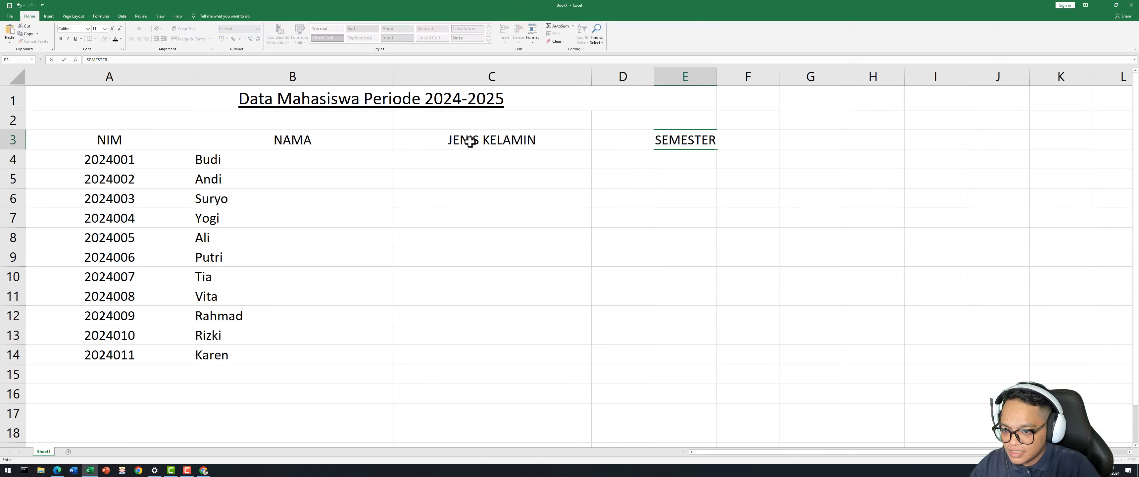
left_click(530, 221)
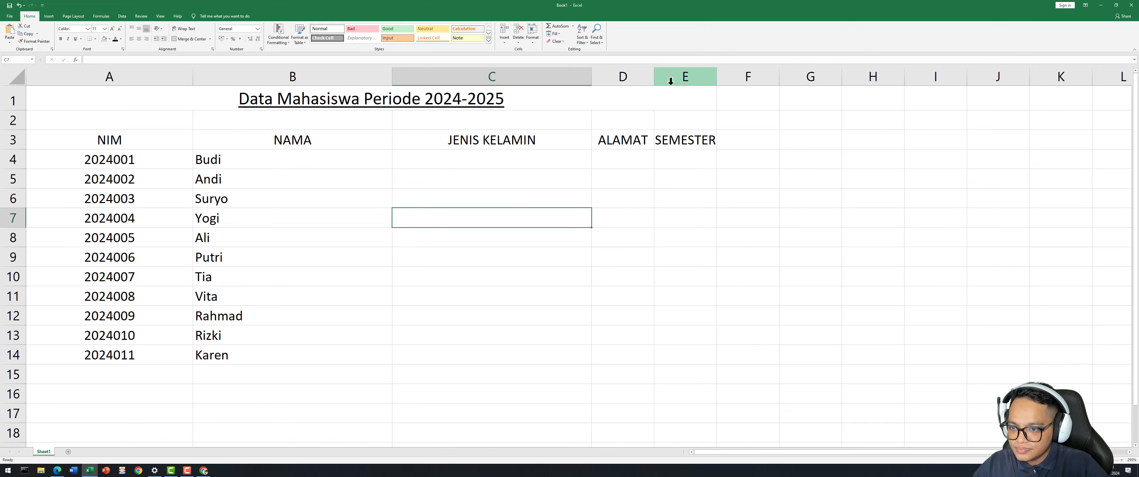
Narrow column D, autofit columns C and B, then widen column B slightly.
left_click_drag(654, 78, 649, 77)
double_click(594, 79)
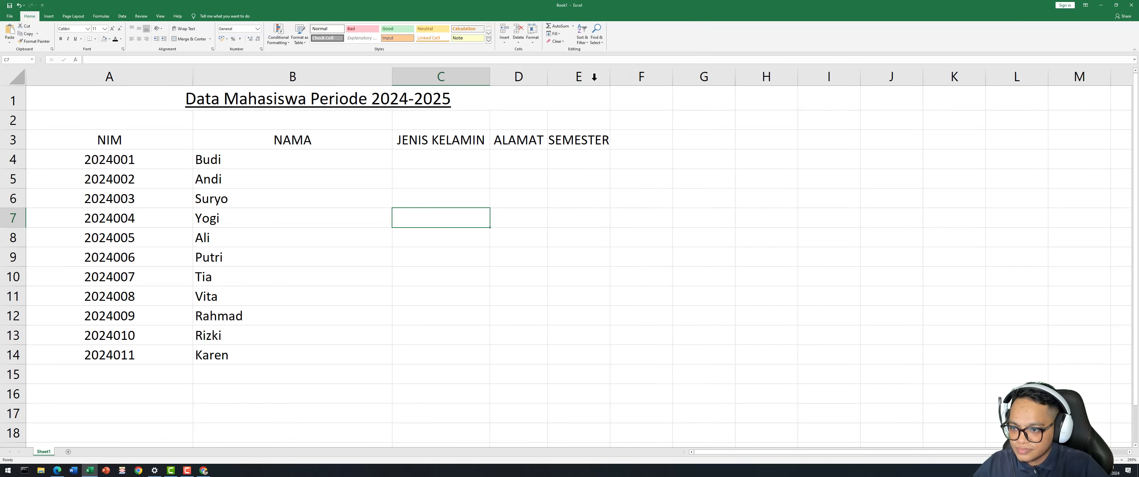
double_click(392, 78)
left_click_drag(249, 74, 281, 74)
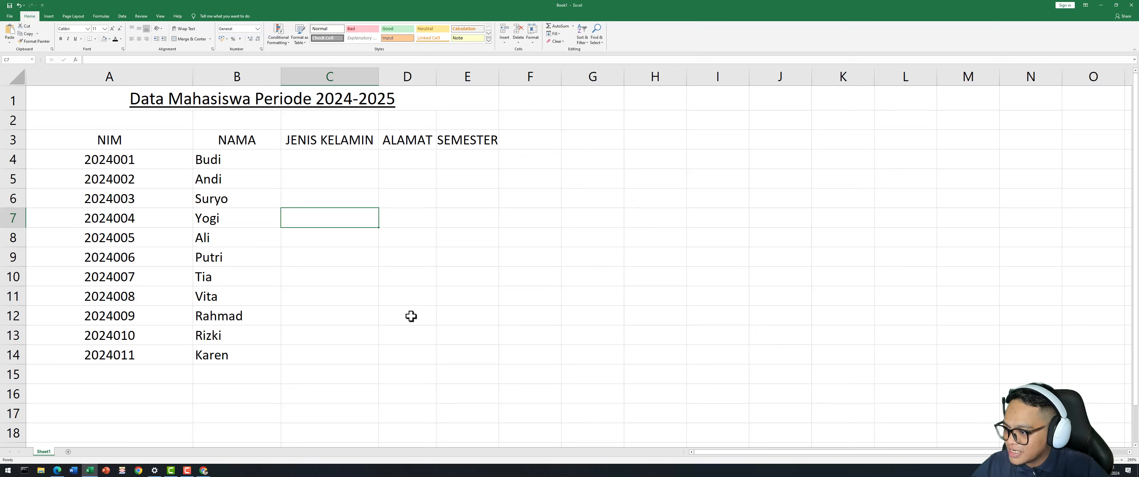
left_click(333, 163)
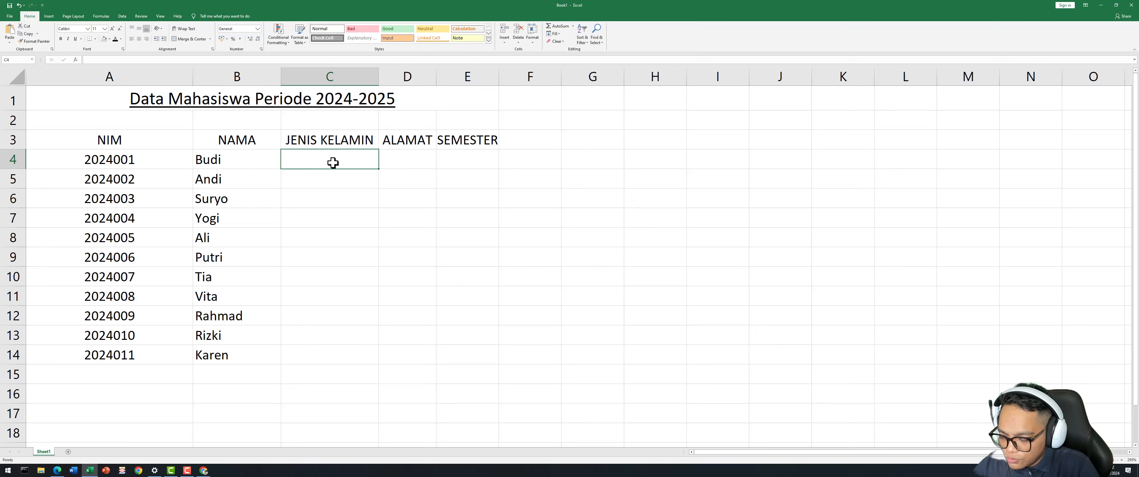
Enter L as the gender for the first five students in C4:C8.
type("L")
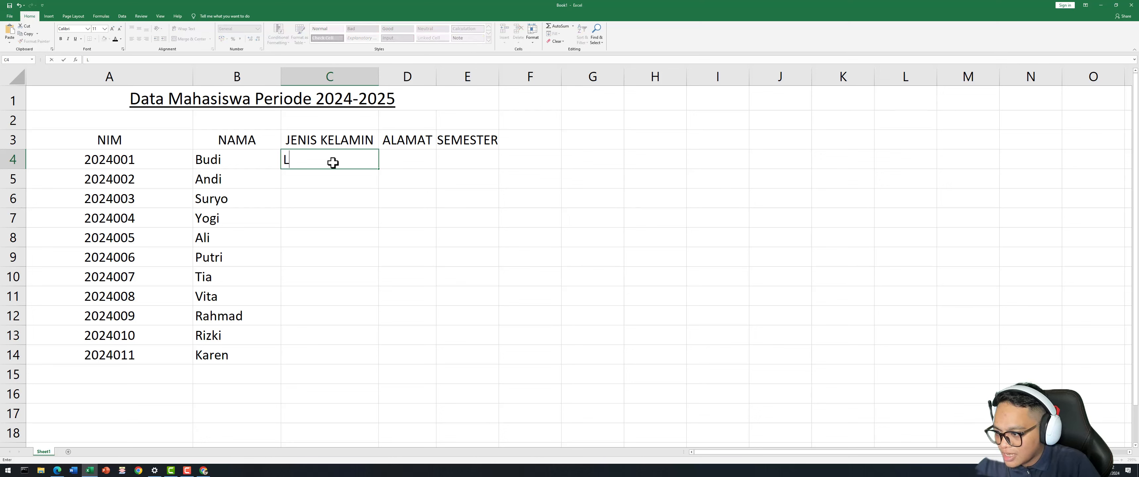
key("Return")
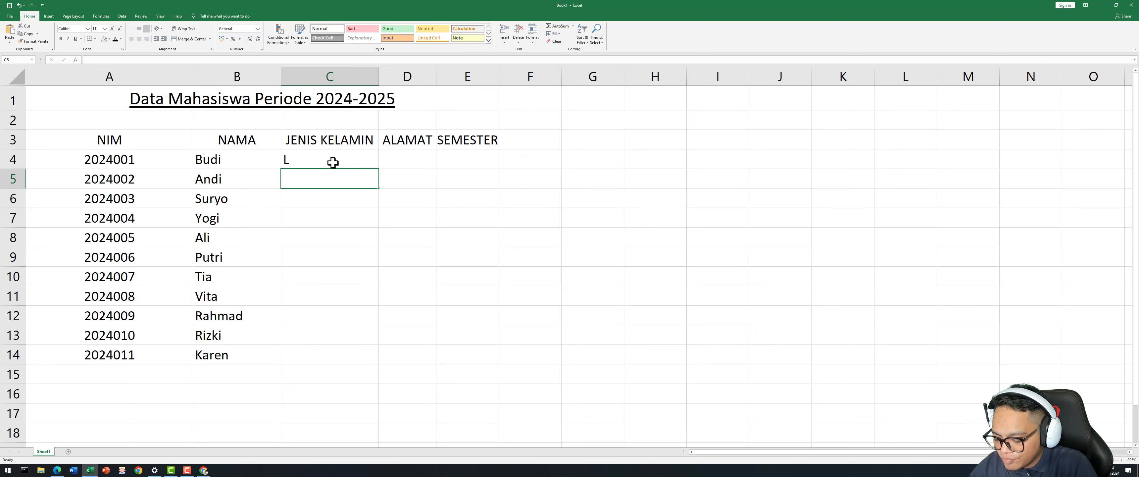
type("L")
key("Return")
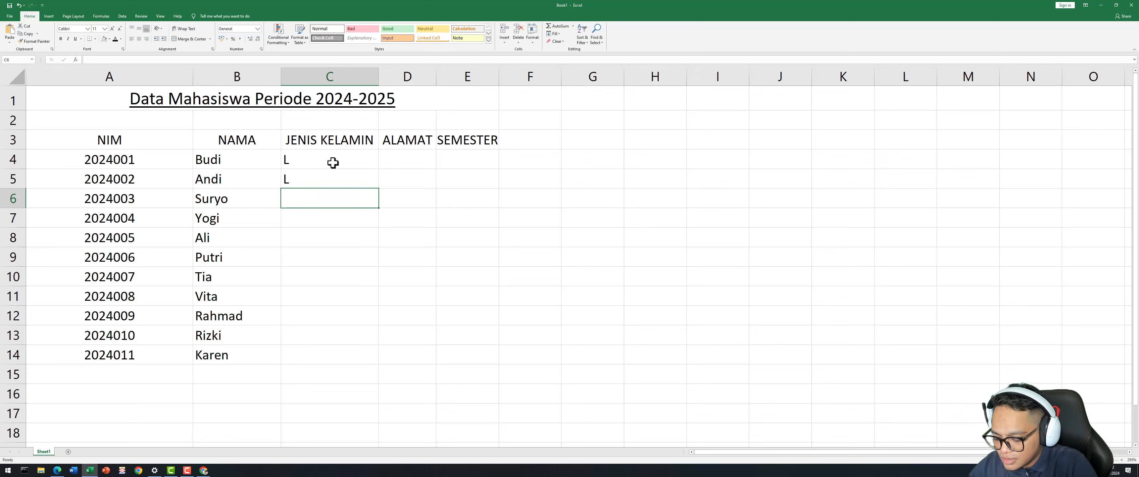
type("L")
key("Return")
type("L")
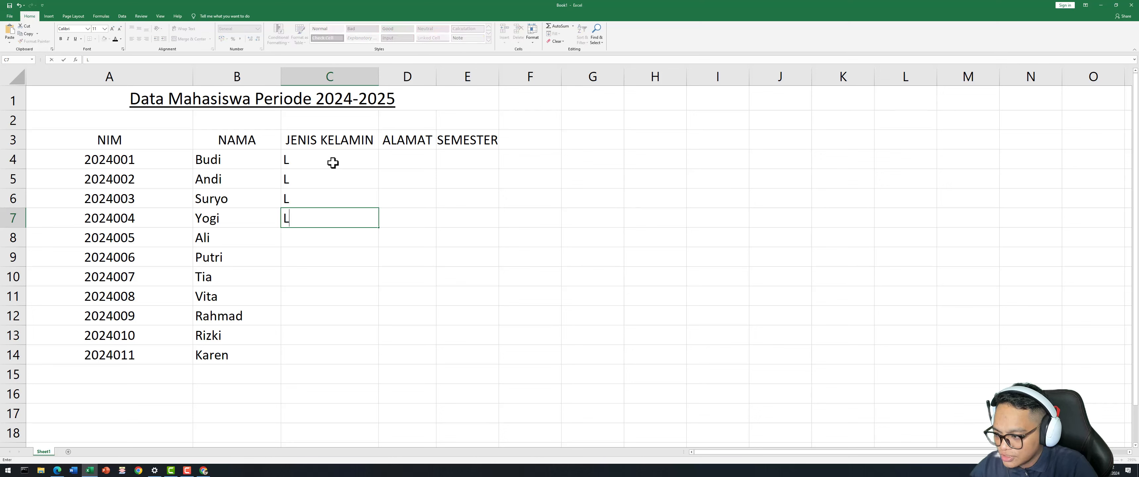
key("Return")
type("L")
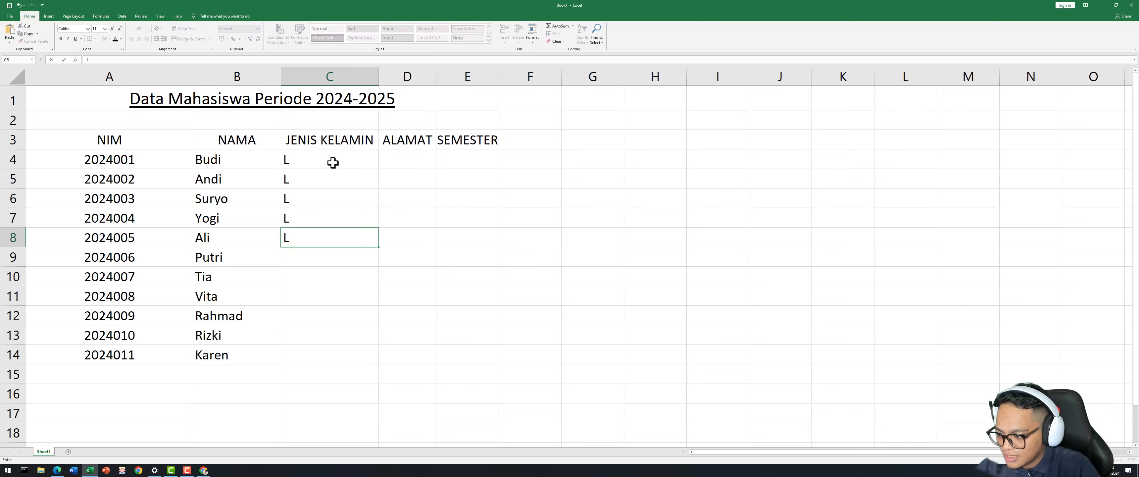
key("Return")
Enter P, P, P, L, L, P in C9:C14.
type("P")
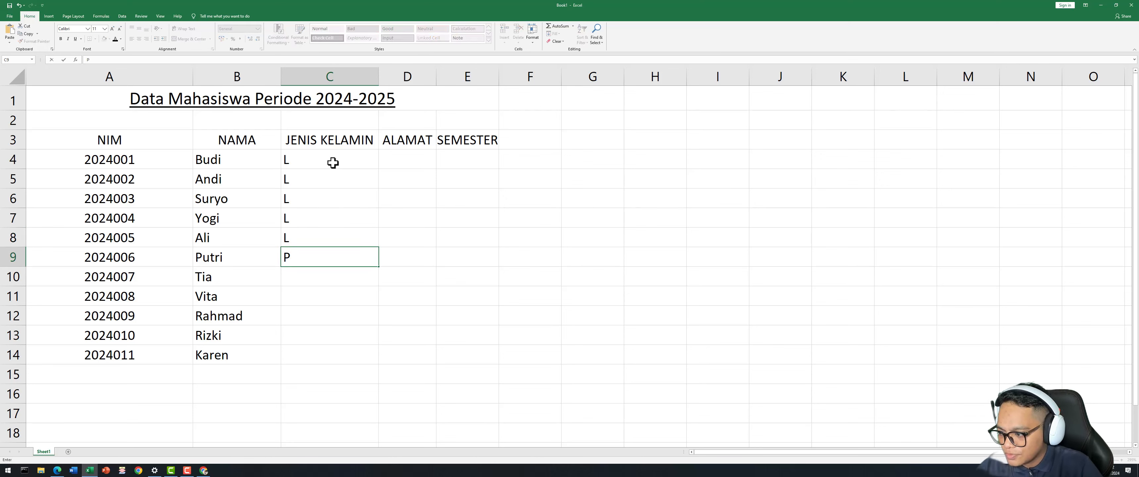
key("Return")
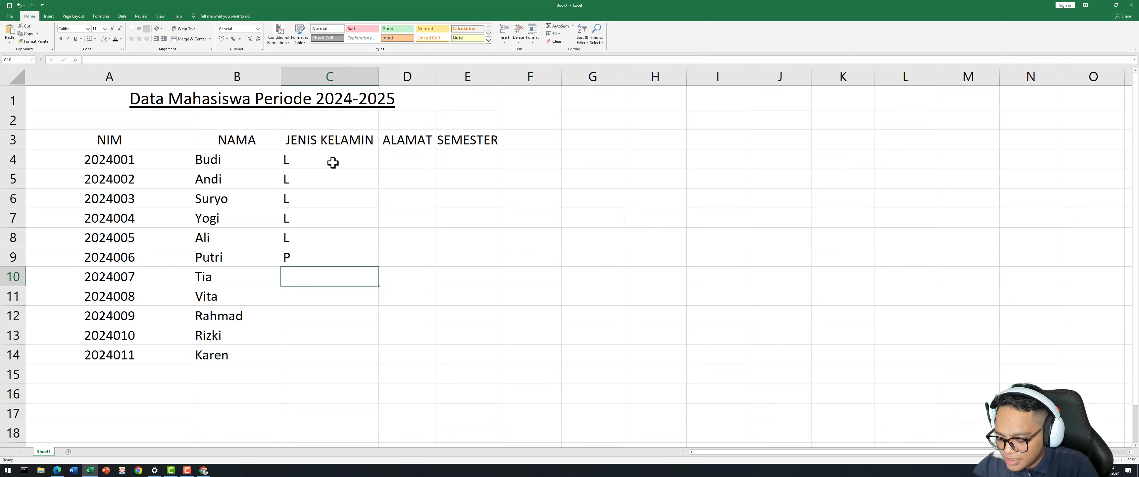
type("P")
key("Return")
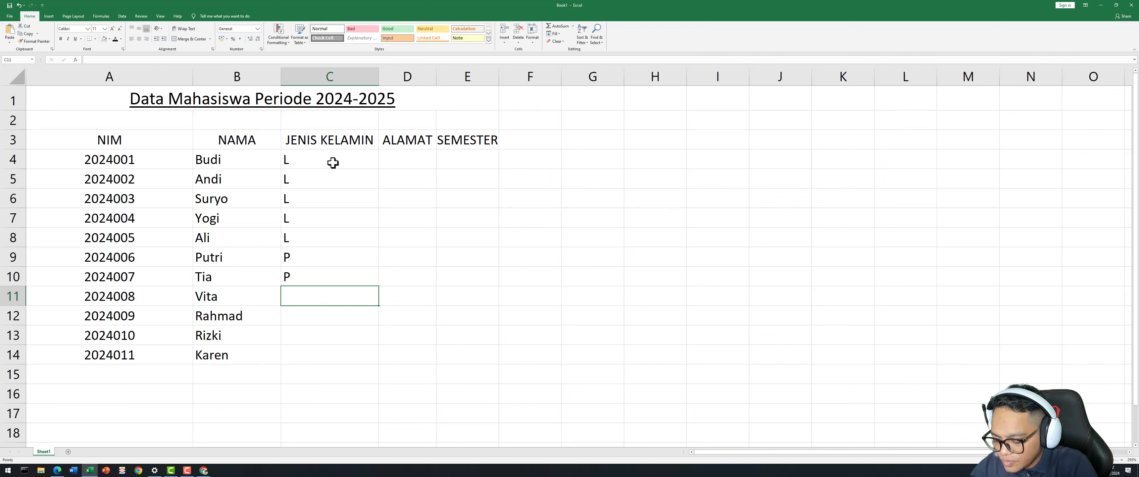
type("P")
key("Return")
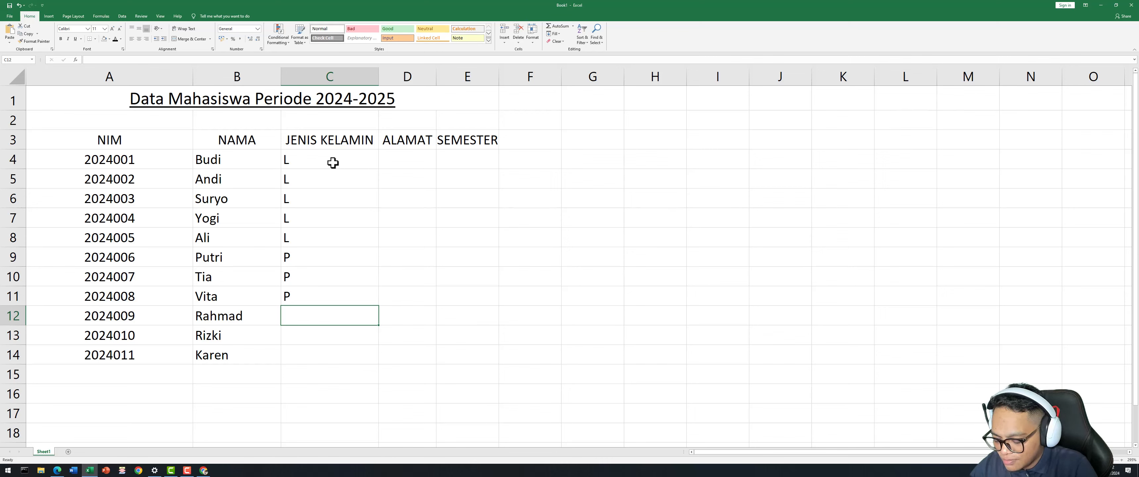
type("L")
key("Return")
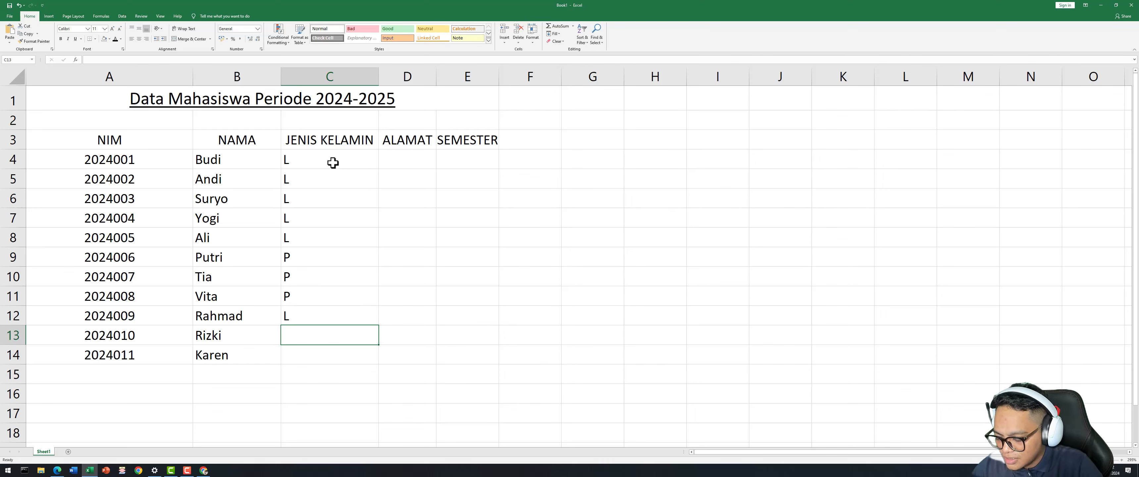
type("L")
key("Return")
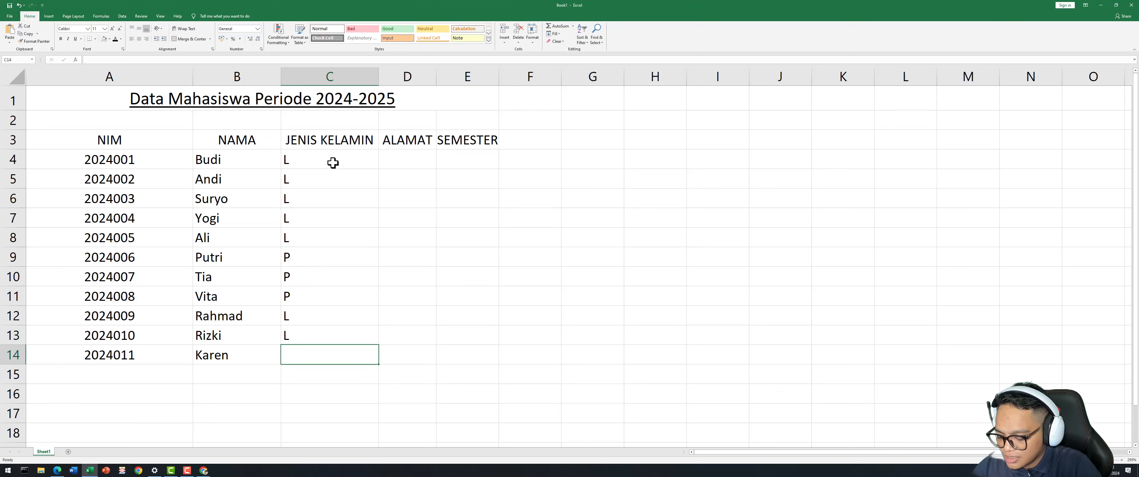
type("P")
key("Tab")
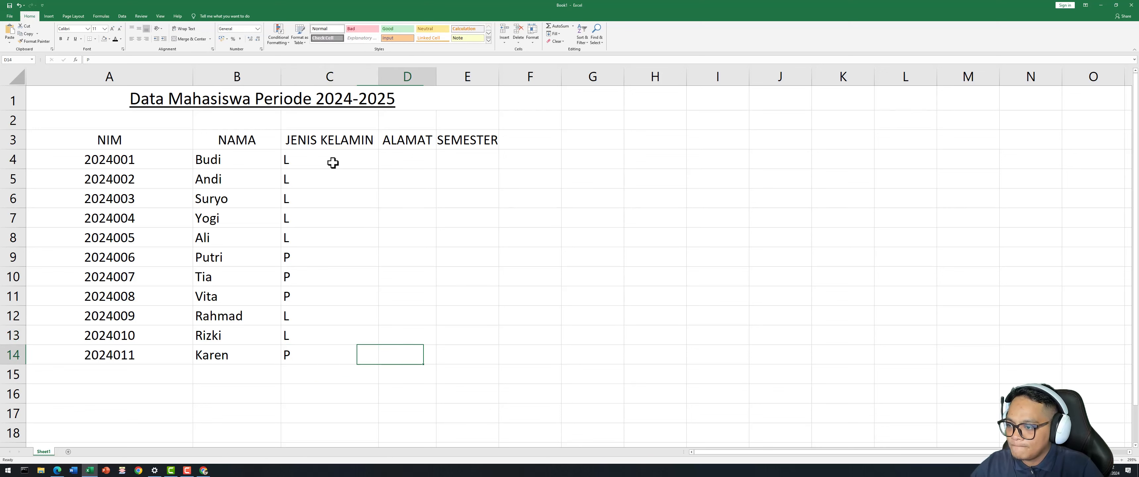
key("Right")
key("Up")
key("Up")
key("Up")
key("Up")
key("Up")
key("Up")
key("Up")
key("Up")
key("Left")
key("Up")
key("Up")
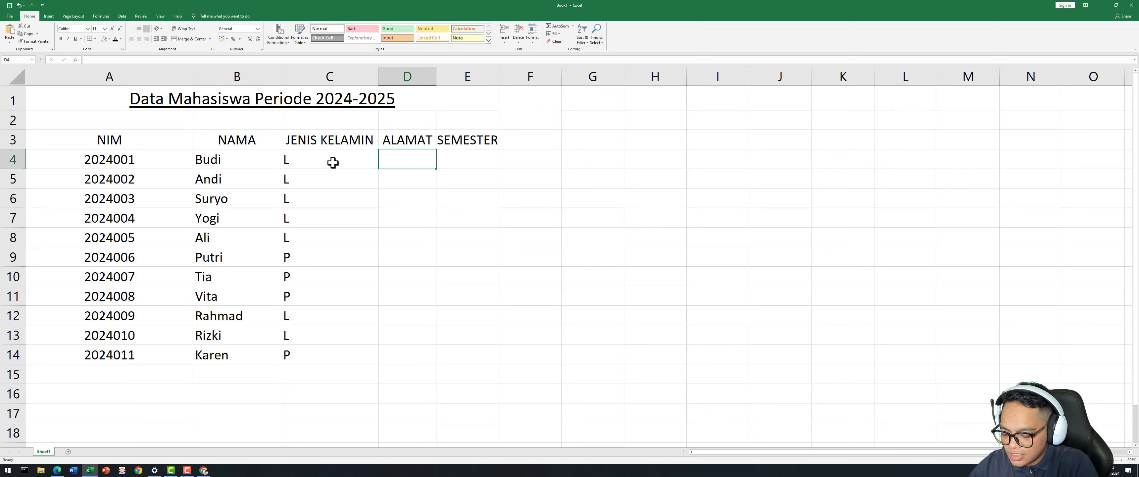
Enter addresses Surabaya, Malang, Lamongan, Surabaya, Malang, Sidoarjo in D4:D9.
type("Sura")
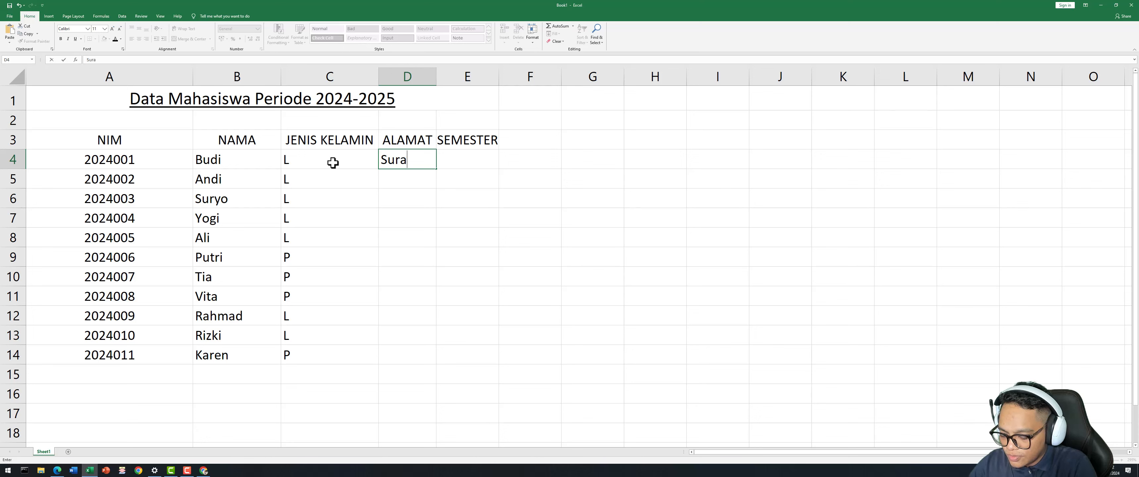
type("baya")
key("Return")
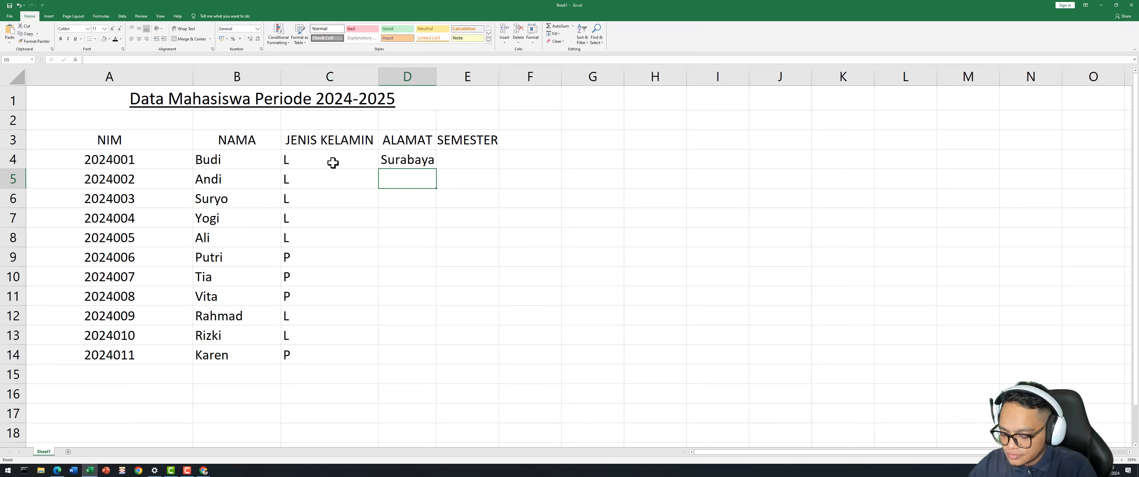
type("Malang")
key("Return")
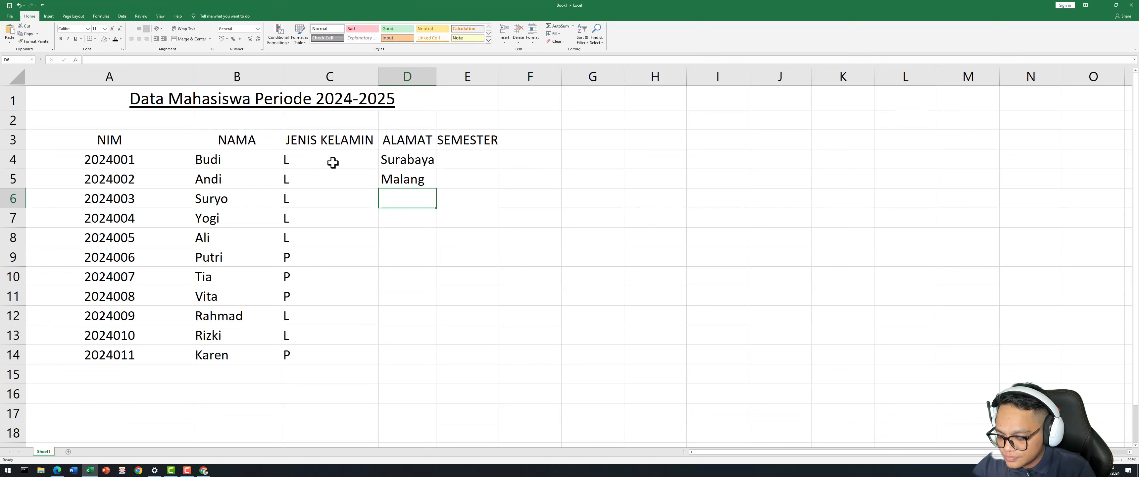
type("Lamoing")
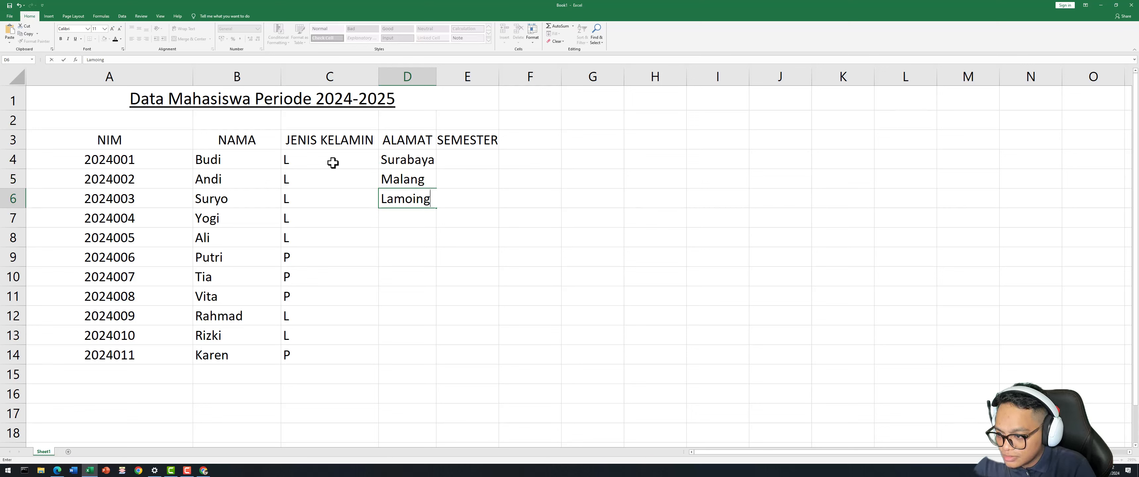
key("BackSpace")
key("BackSpace")
key("BackSpace")
type("ngan")
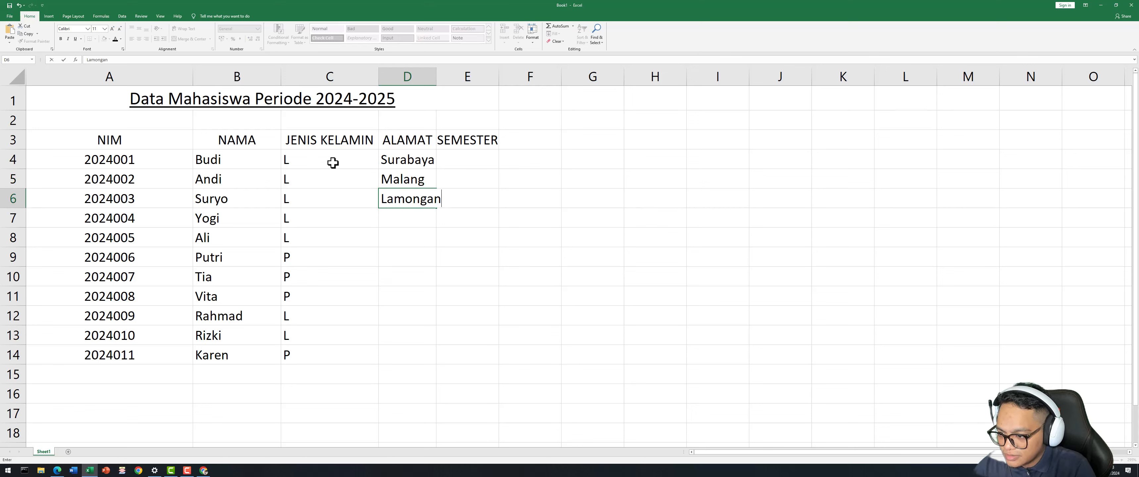
key("ctrl+Return")
key("Return")
type("Su")
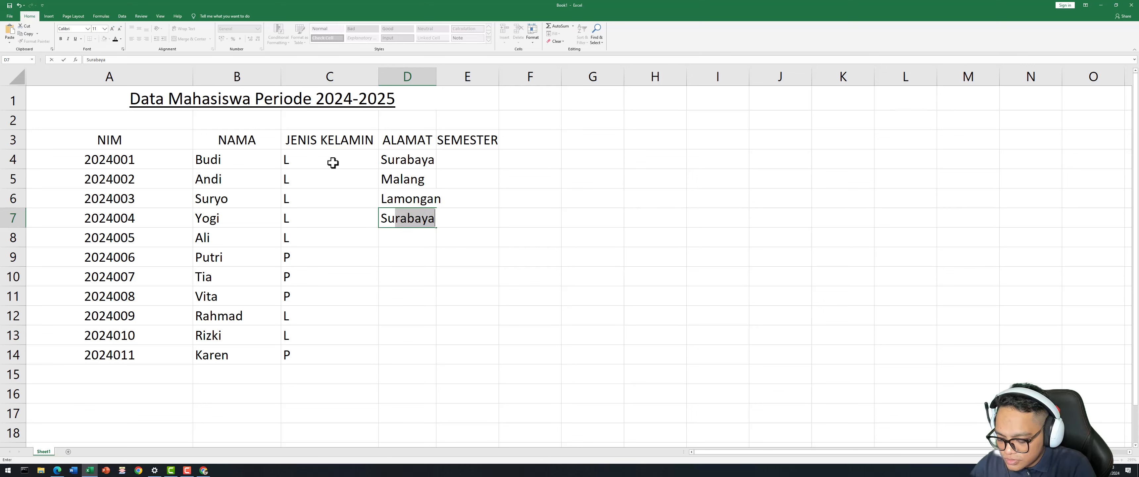
type("rabaya")
key("Return")
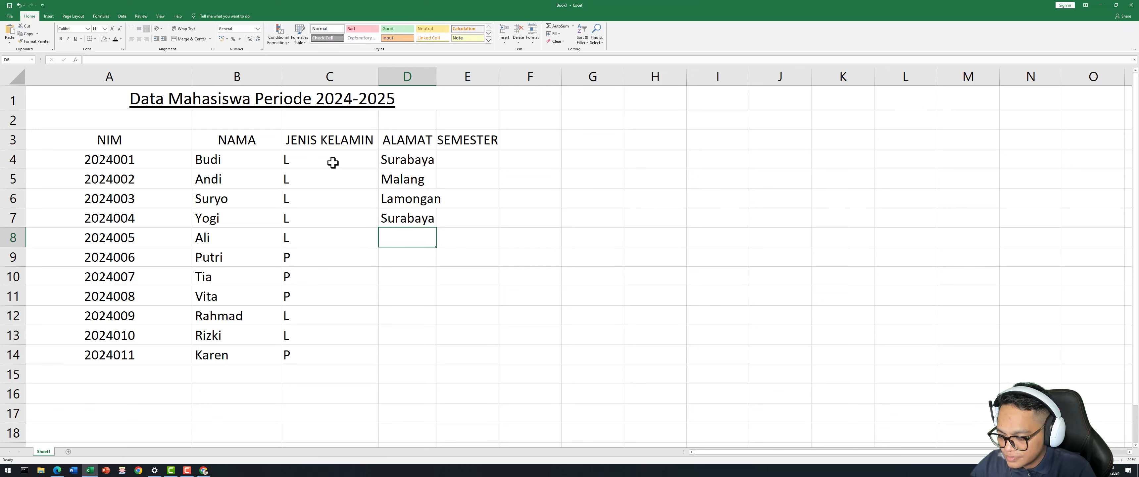
type("Malang")
key("Return")
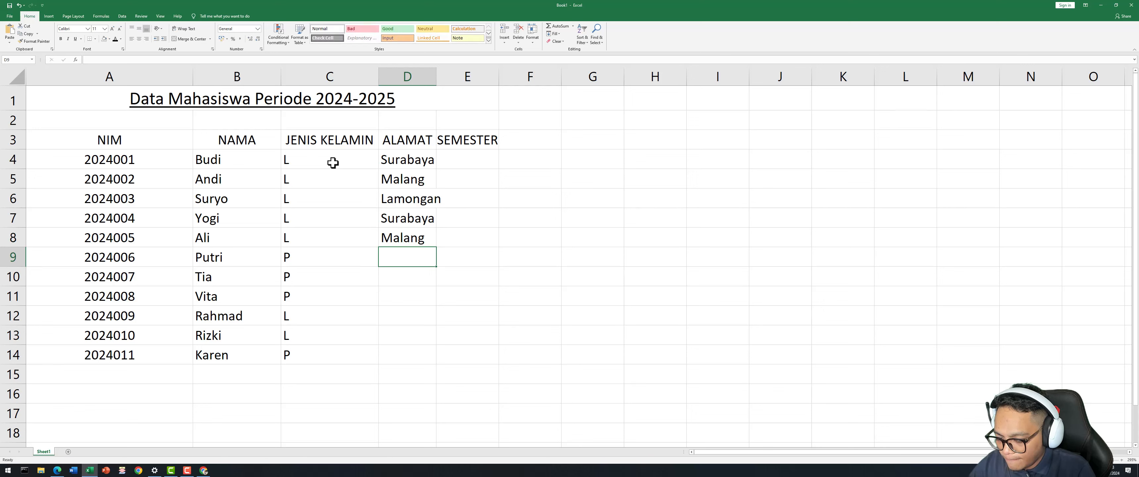
type("Sidoar")
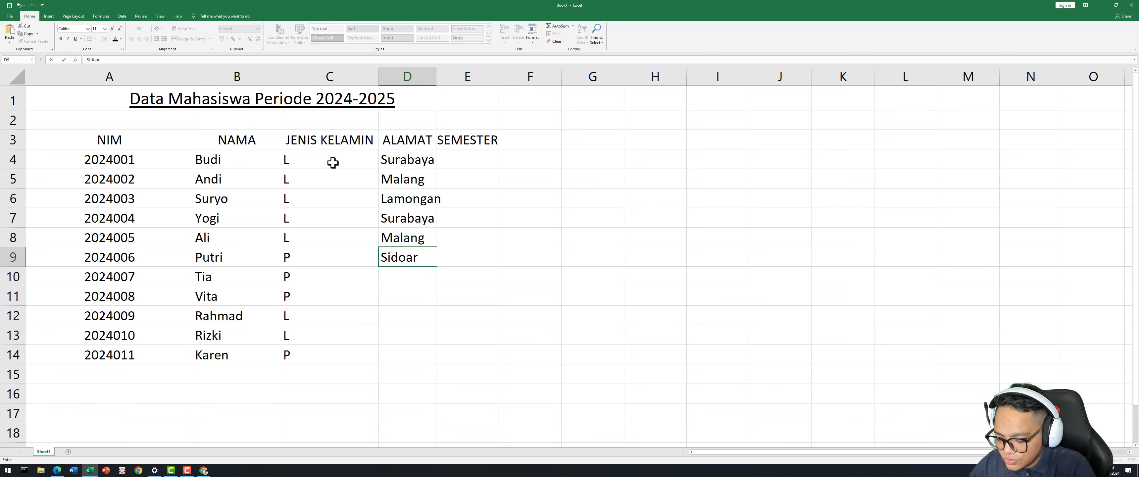
type("jo")
key("Return")
key("Return")
key("Return")
key("Return")
key("Return")
key("Return")
key("Return")
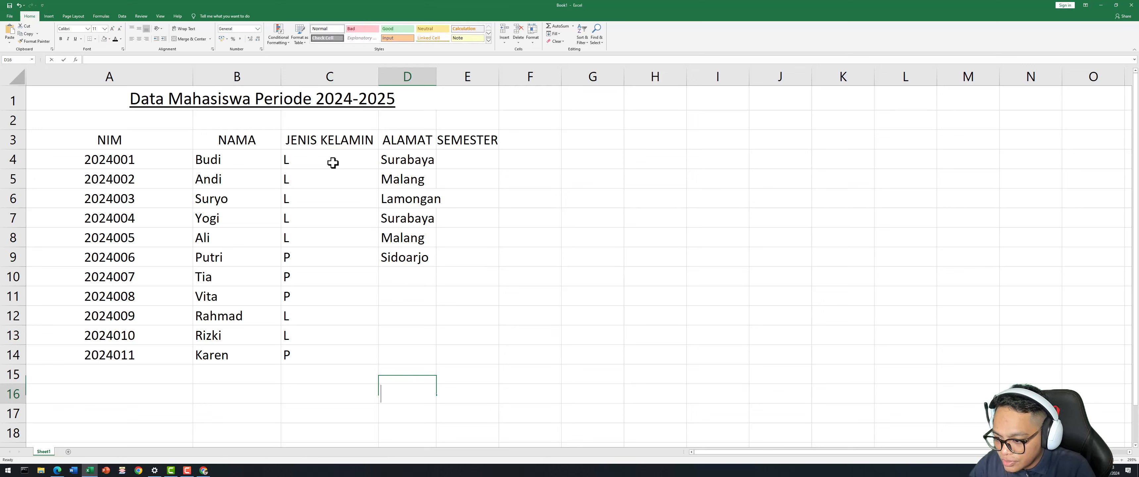
Enter addresses Gresik, Malang, Gresik, Surabaya, Nganjuk in D10:D14.
type("g")
key("BackSpace")
key("Up")
key("Up")
key("Up")
key("Up")
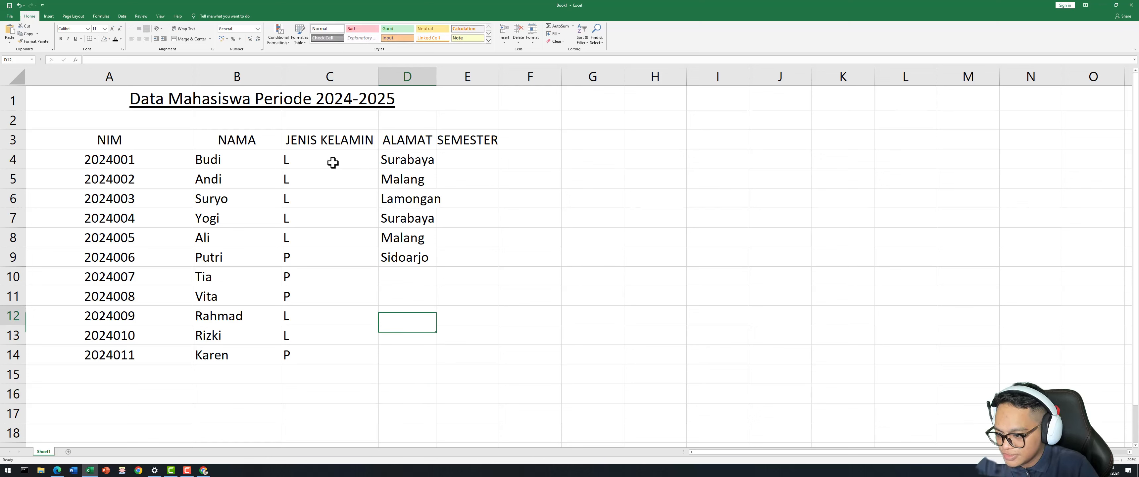
key("Up")
key("Up")
type("Gresik")
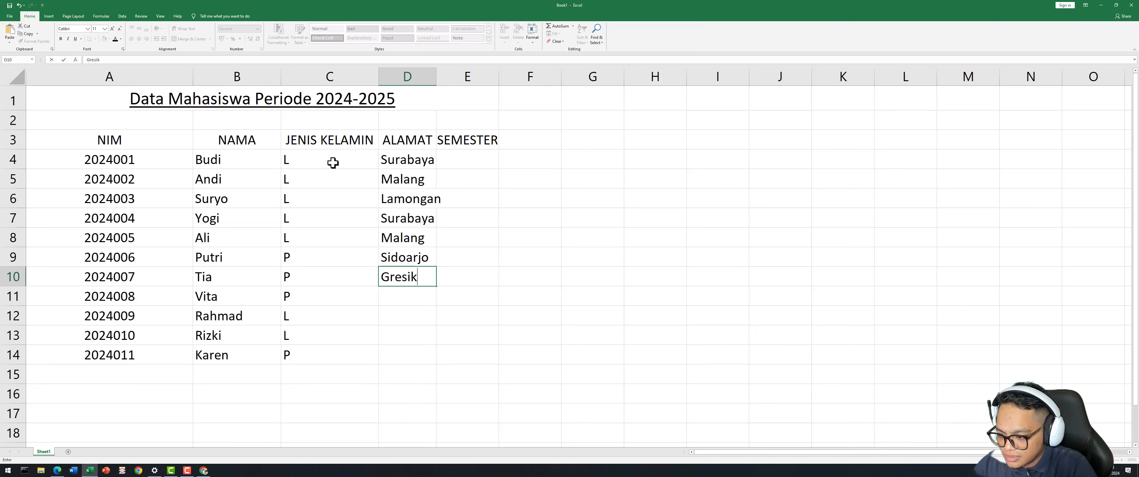
key("Return")
type("Malang")
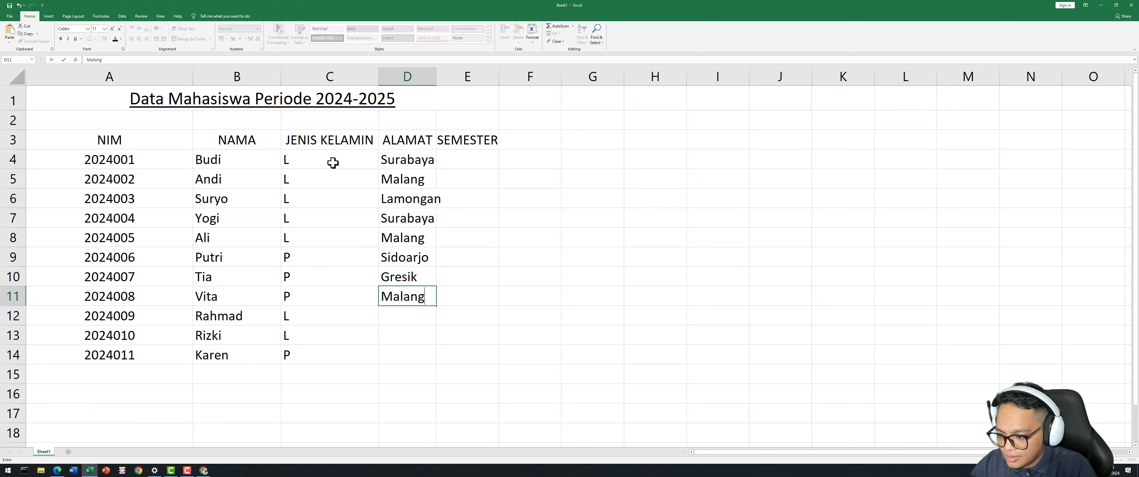
key("Return")
type("Gres")
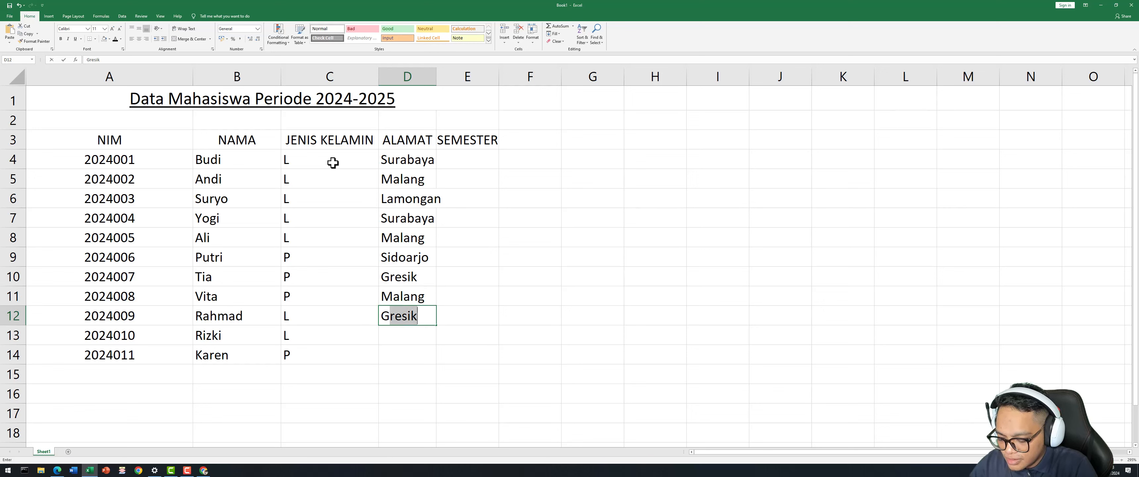
type("ik")
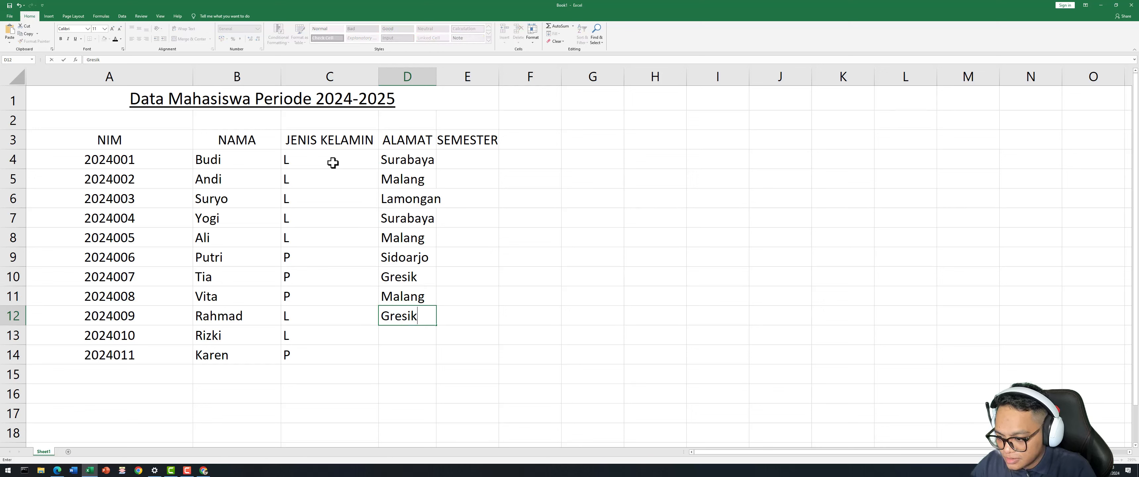
key("Return")
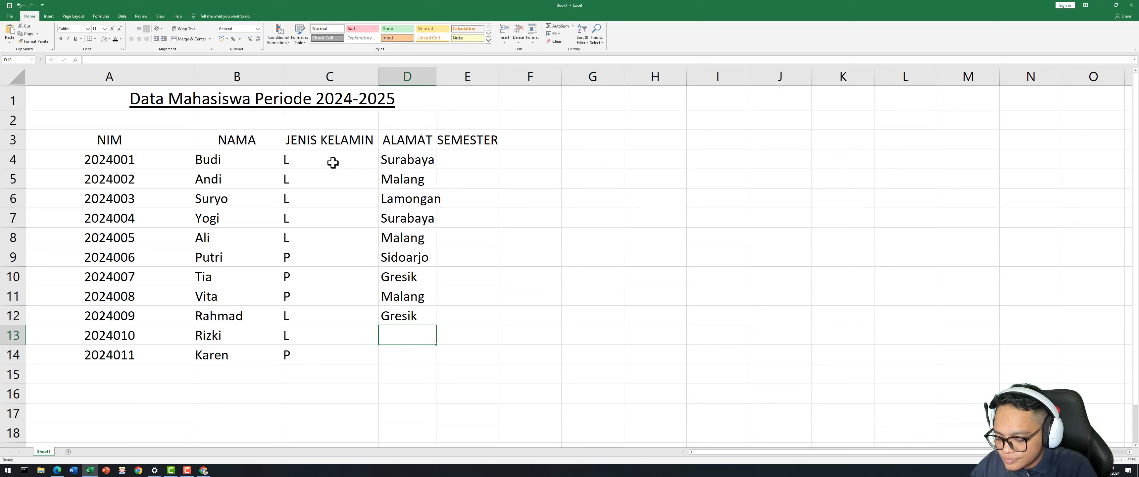
type("Surabaya")
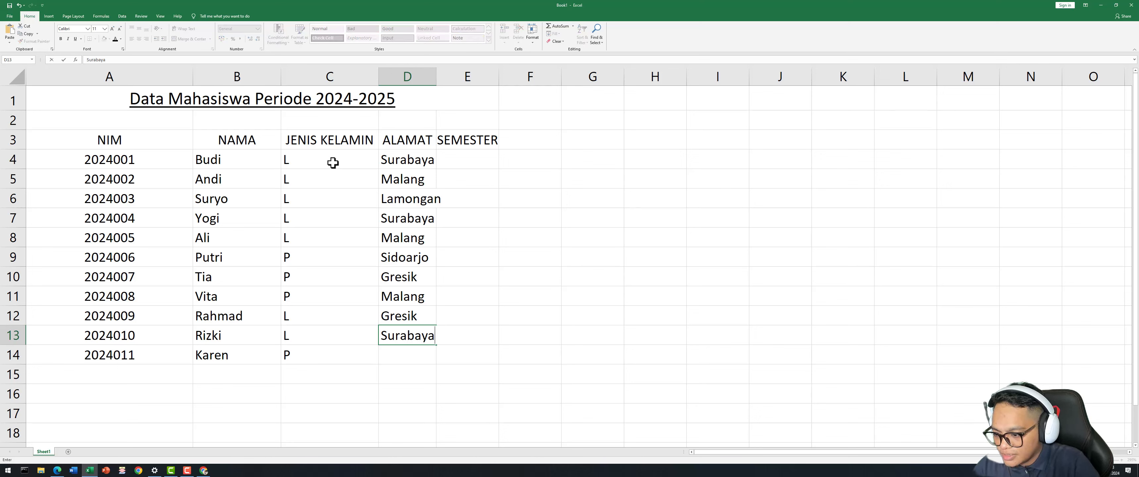
key("Return")
type("N")
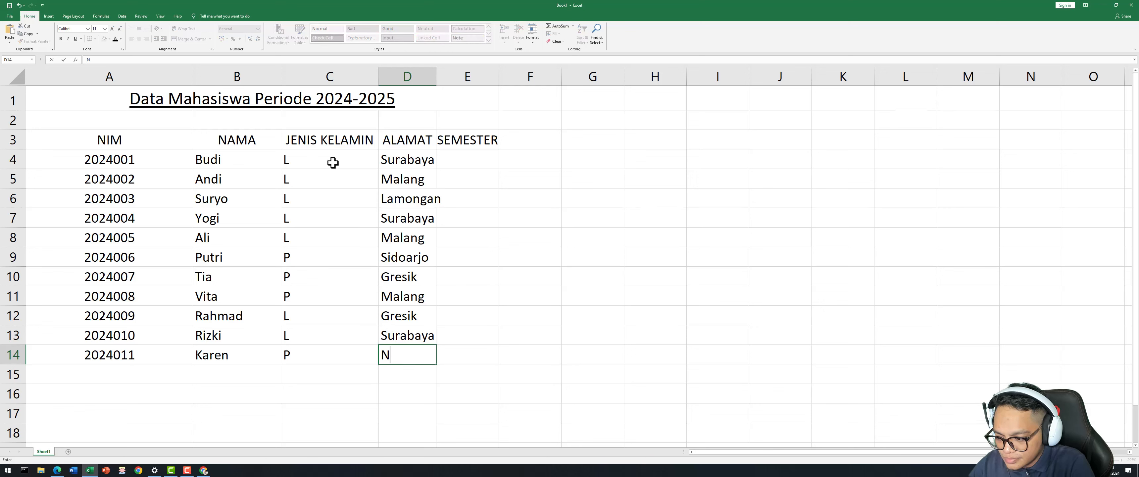
type("ganjuk")
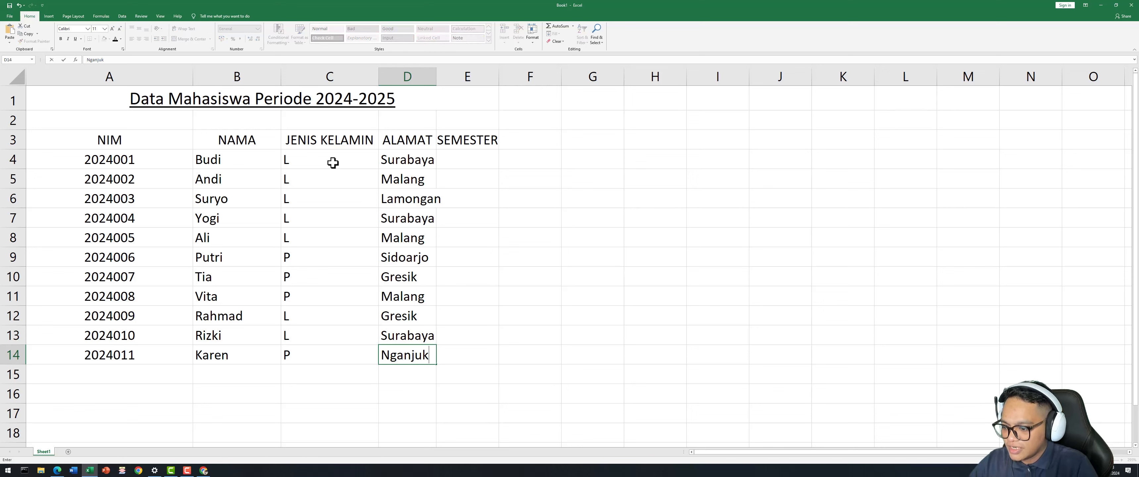
key("Up")
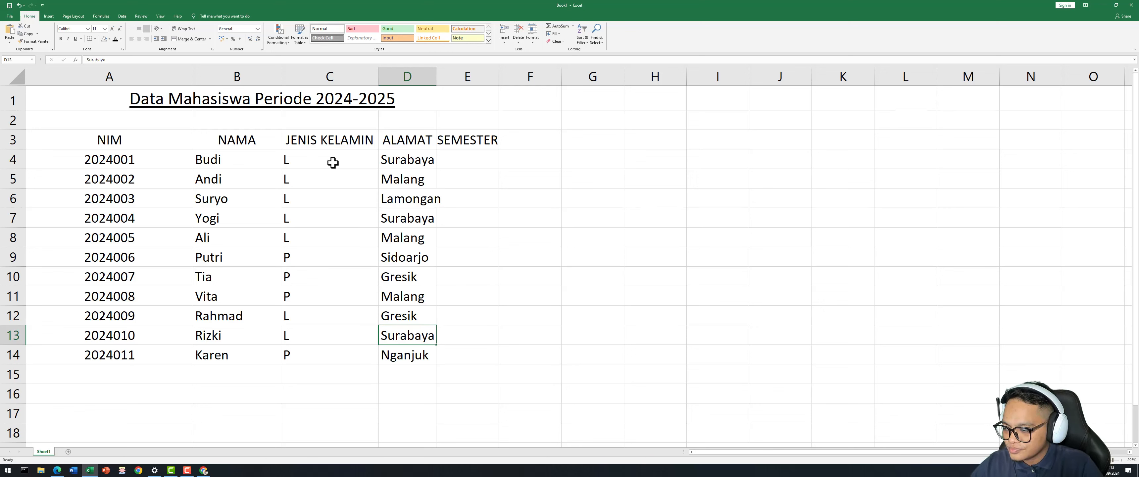
key("Up")
key("Up")
key("Up")
key("Up")
key("Up")
key("Up")
key("Up")
key("Up")
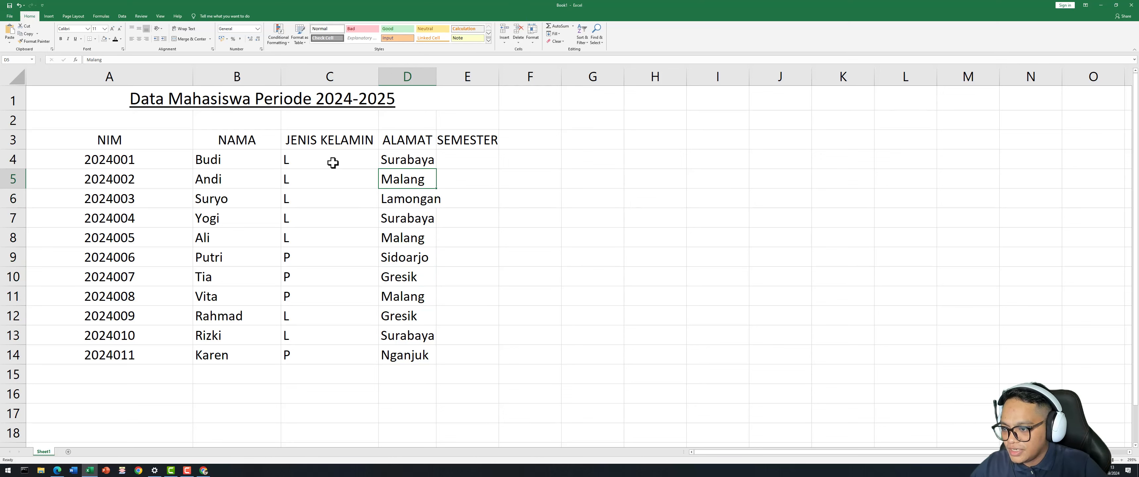
Autofit the ALAMAT column and enter semesters I, II, I, III, IV in E4:E8.
double_click(437, 79)
left_click(483, 184)
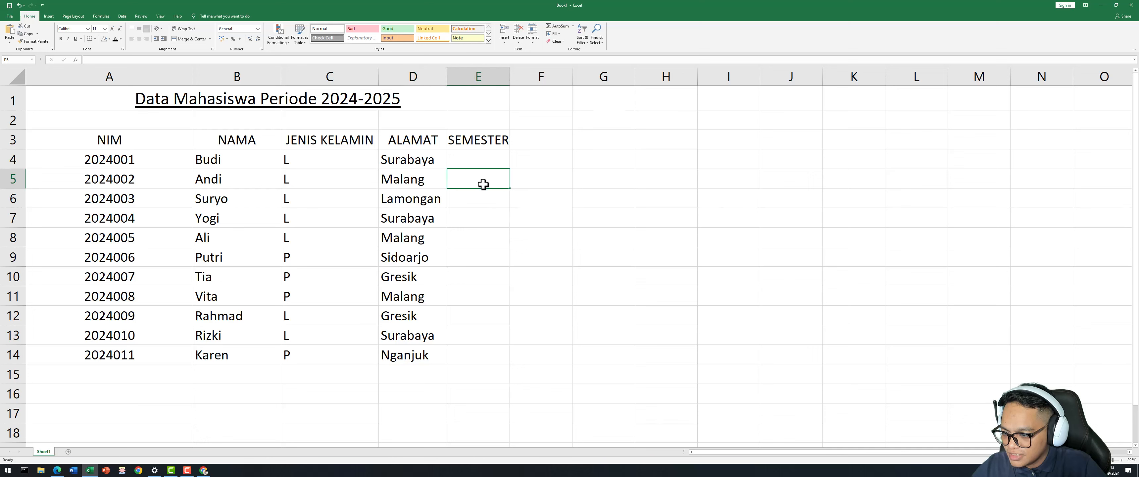
left_click(486, 158)
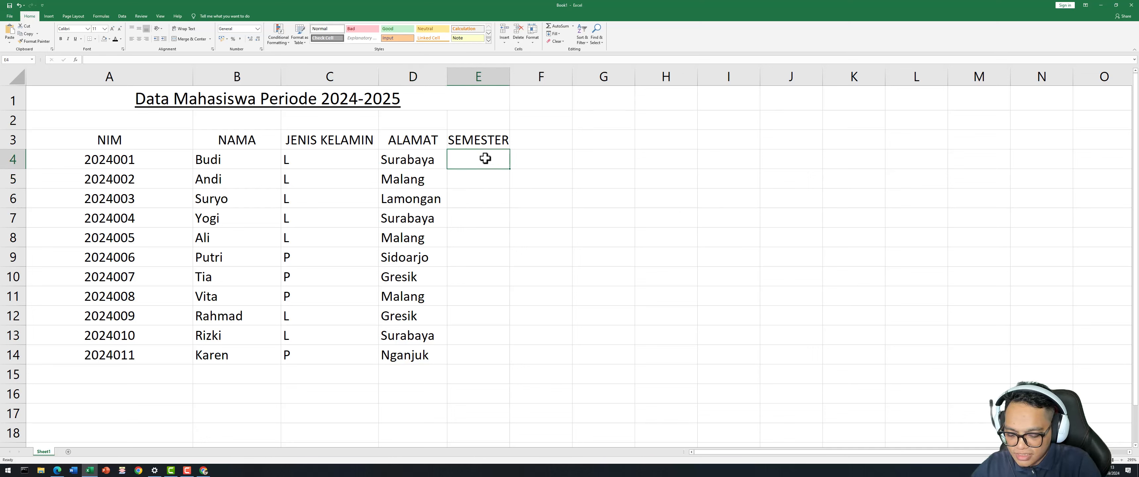
type("I")
key("Return")
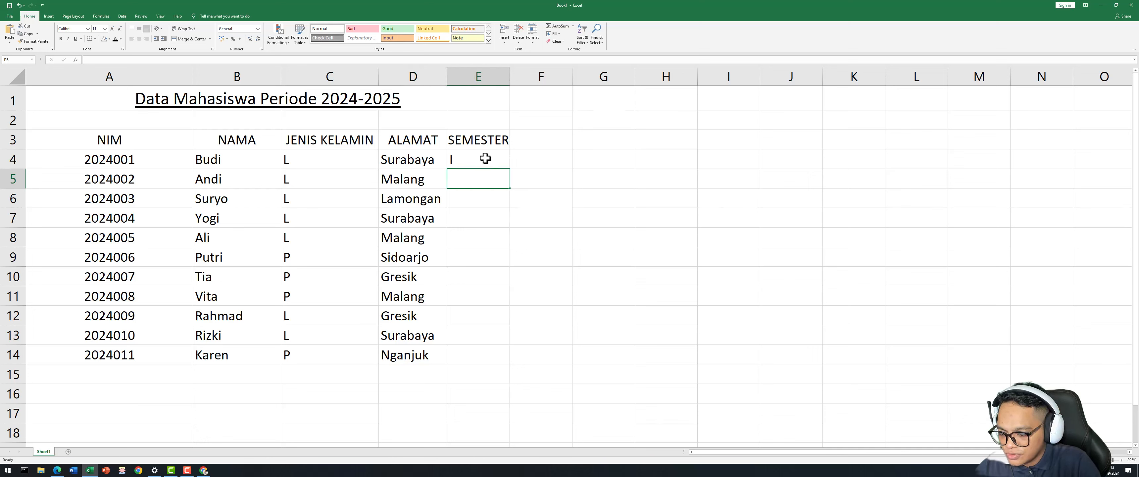
type("II")
key("Return")
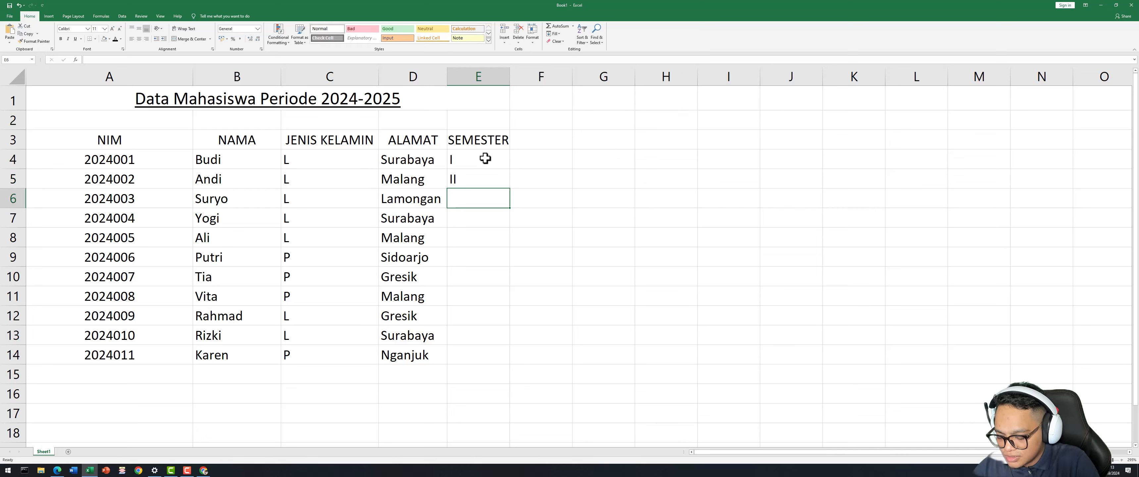
type("I")
key("Return")
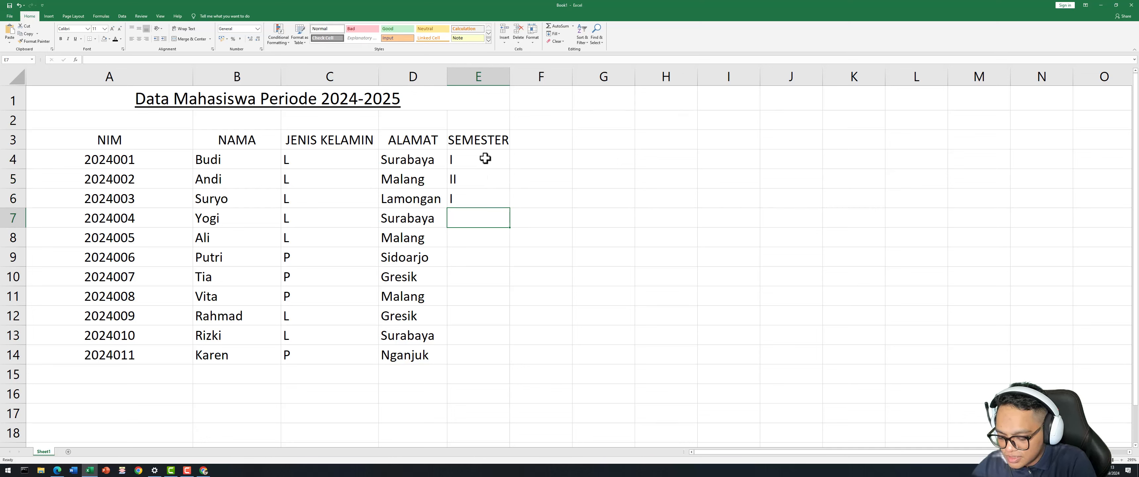
type("III")
key("Return")
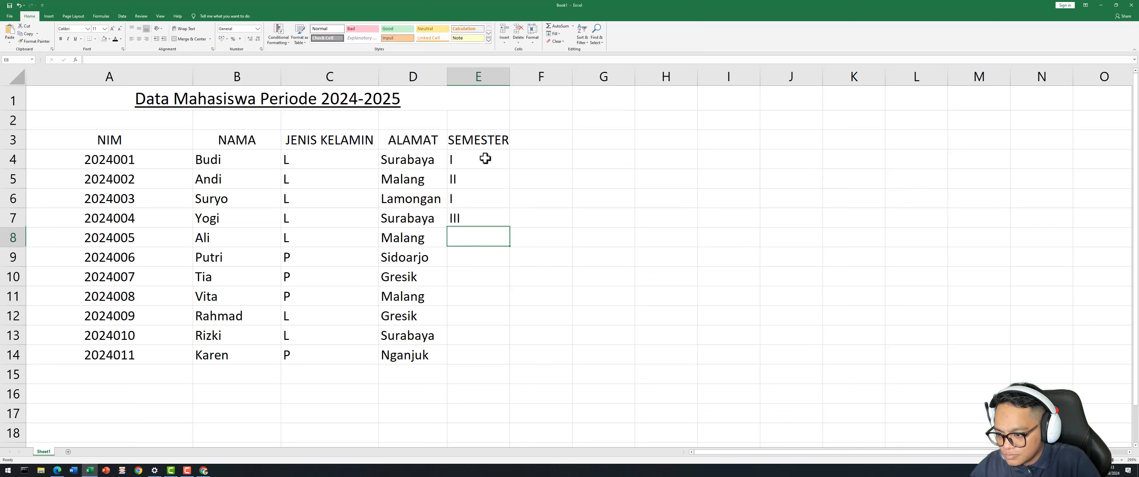
type("IV")
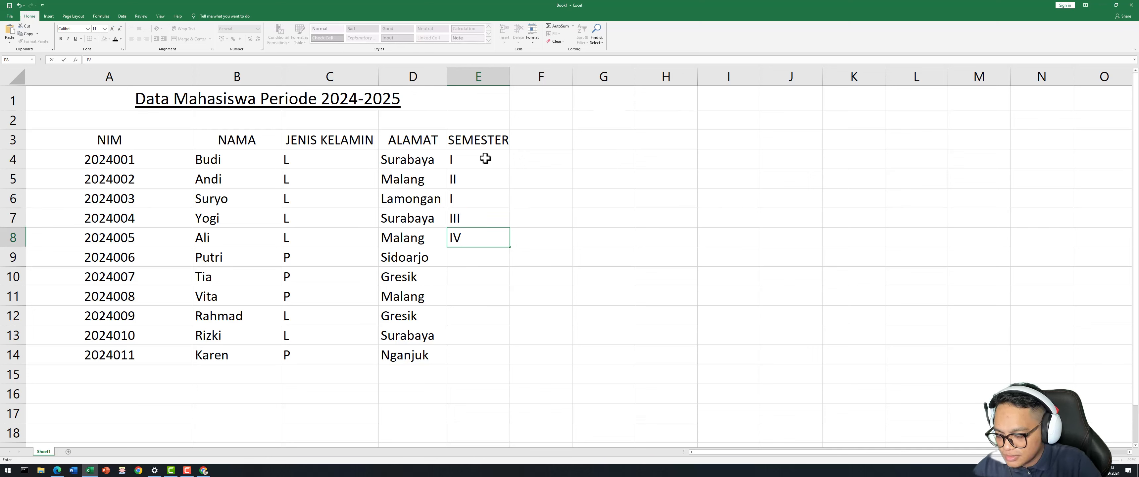
key("Return")
Enter semesters IV, III, I, II, I, V in E9:E14.
type("IV")
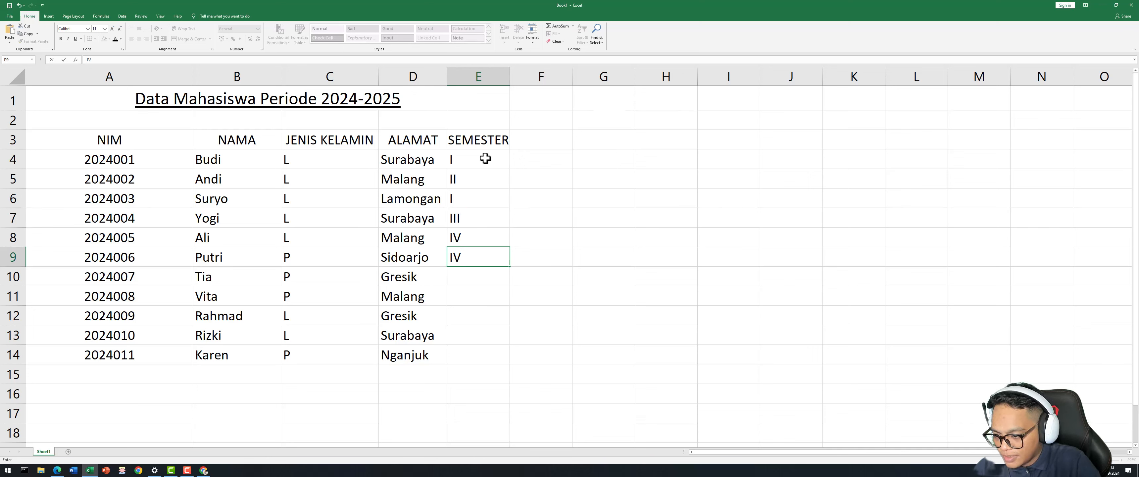
key("Return")
type("III")
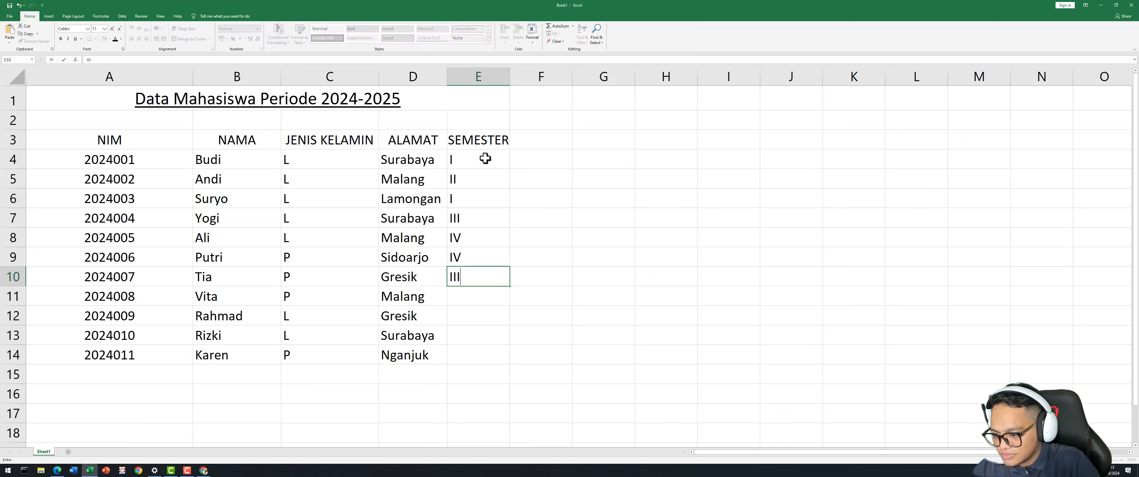
key("Return")
type("I")
key("Return")
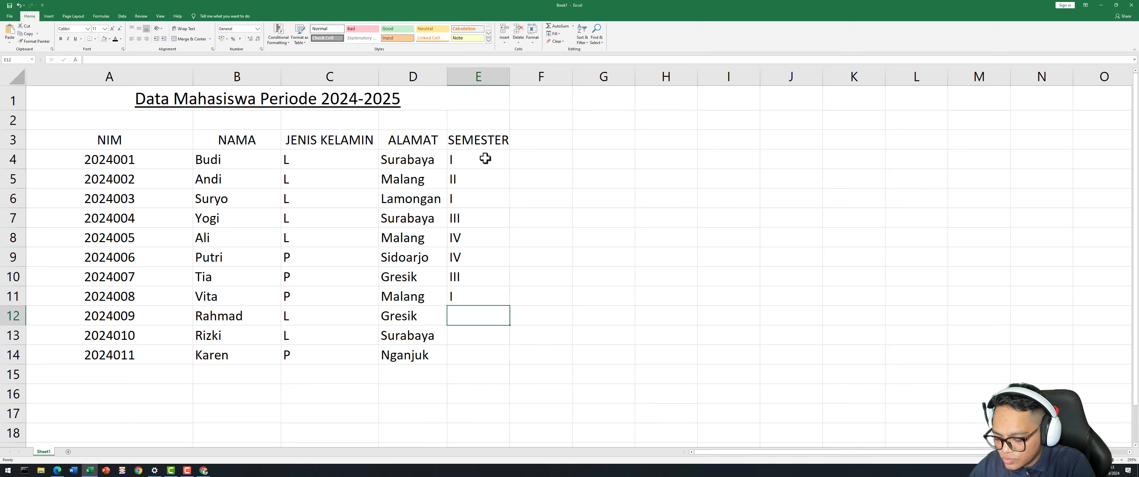
type("II")
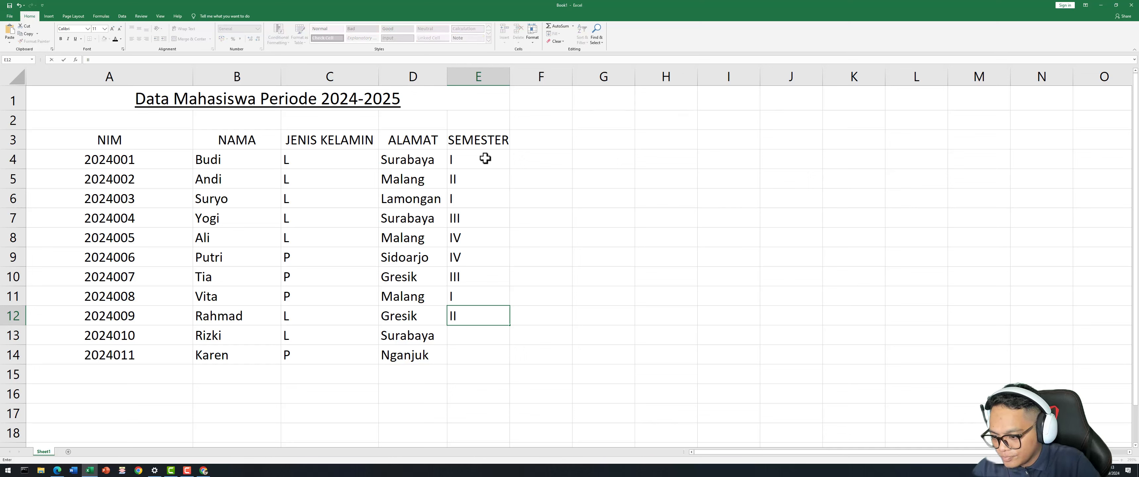
key("Return")
type("I")
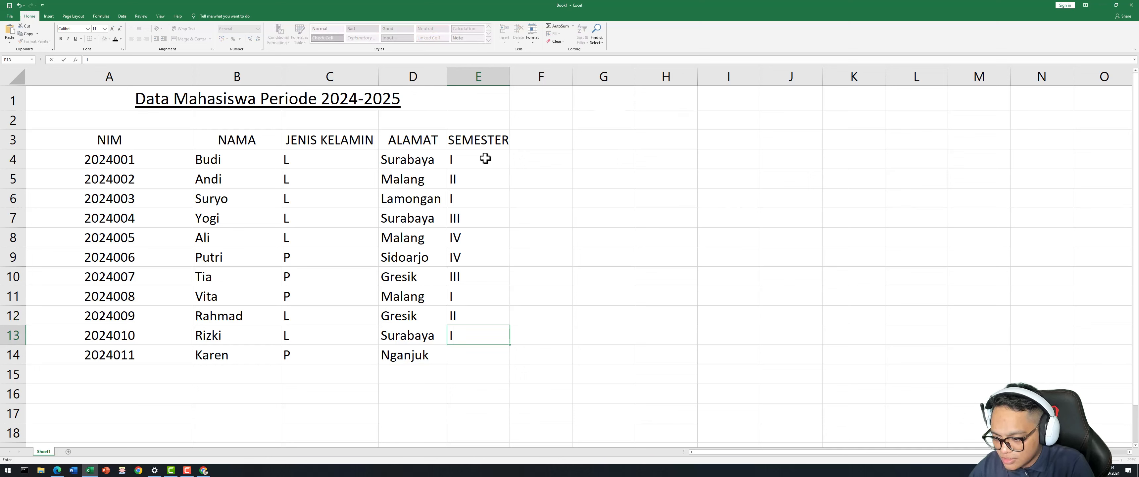
key("Return")
type("V")
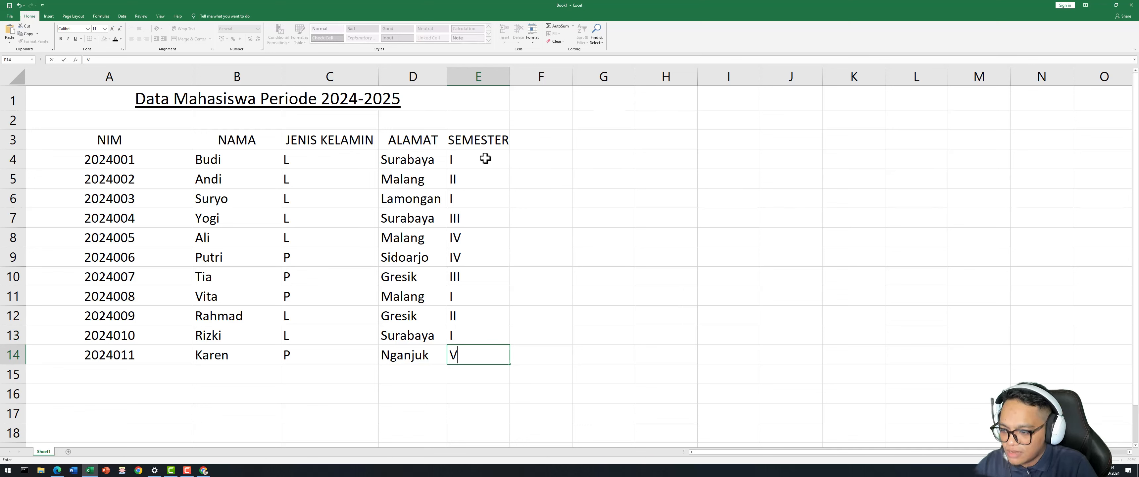
left_click(579, 183)
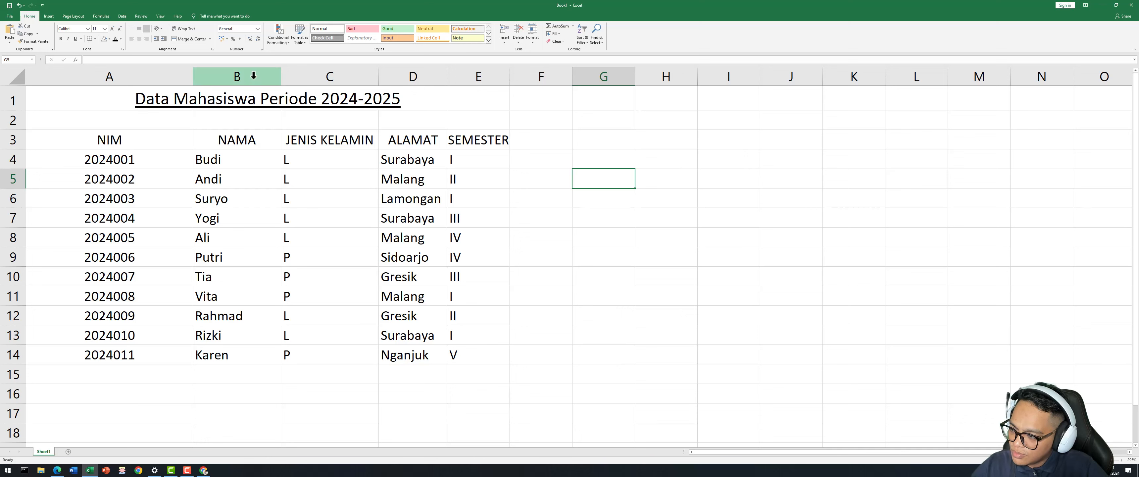
Select columns B through E and apply Center alignment from the Home tab.
left_click_drag(253, 75, 448, 79)
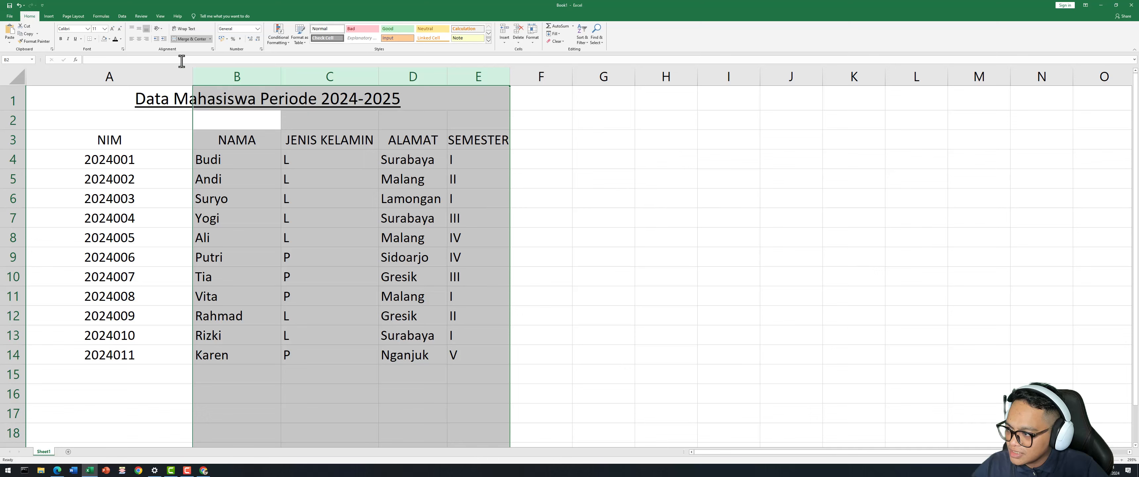
left_click(139, 40)
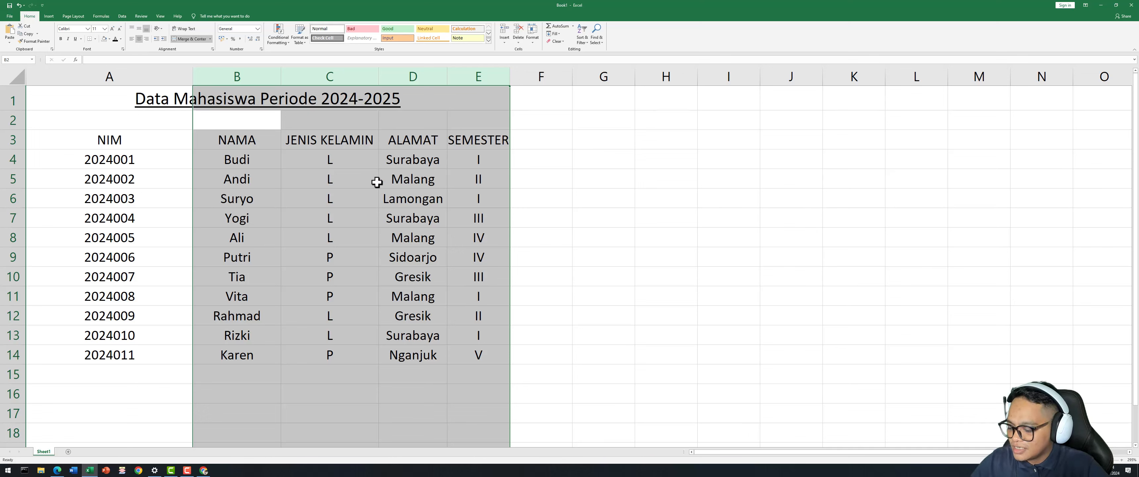
left_click(531, 195)
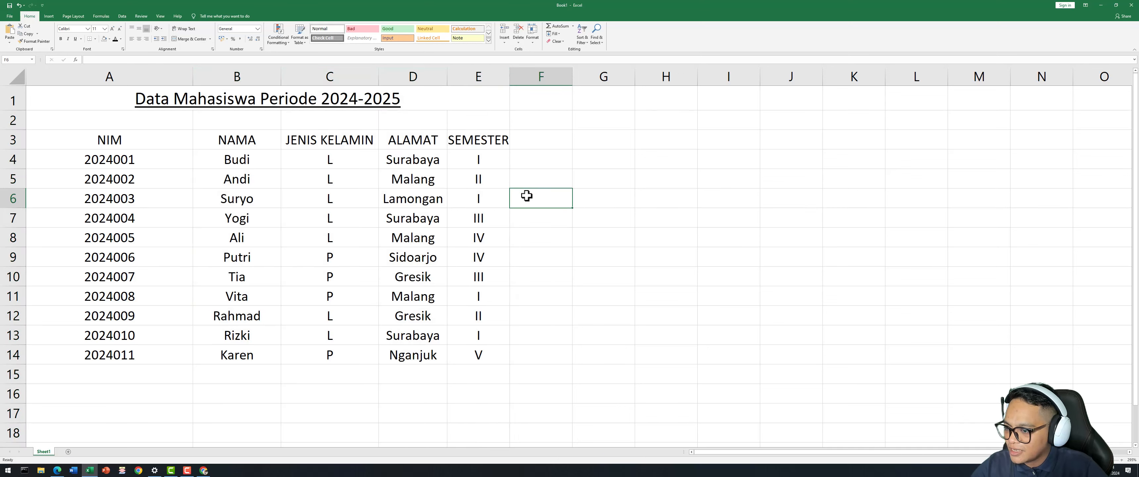
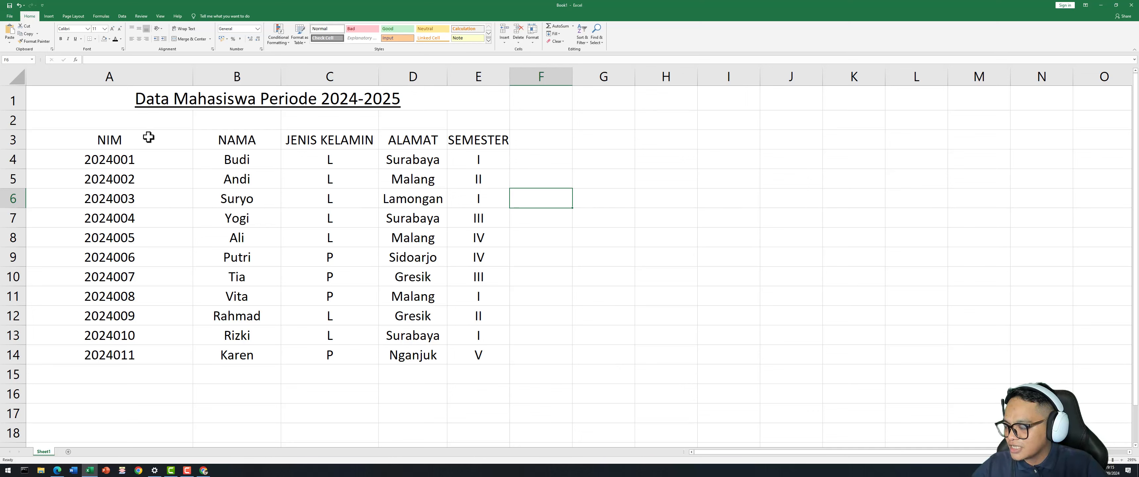
Preview the sheet's print layout, then return to the worksheet.
left_click(87, 135)
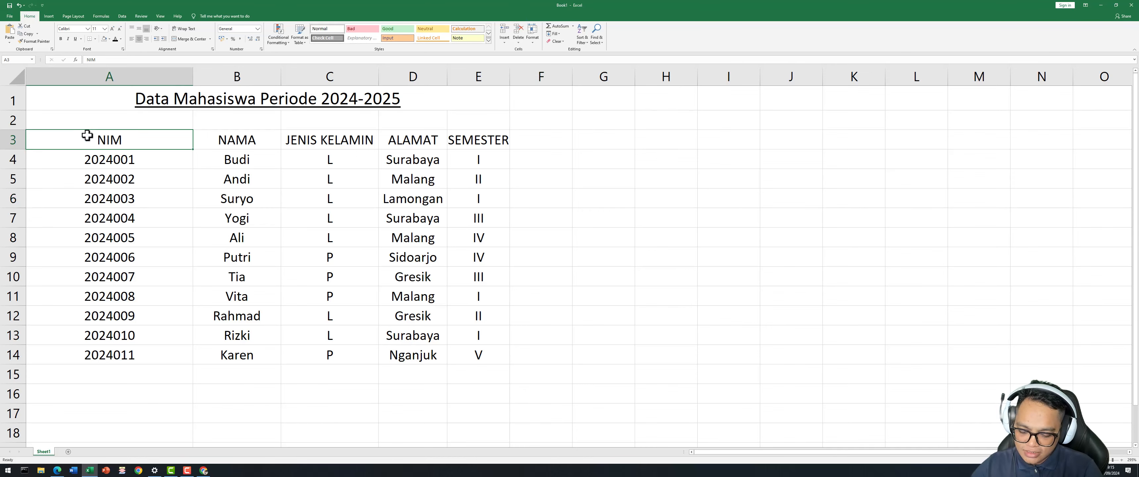
key("ctrl+p")
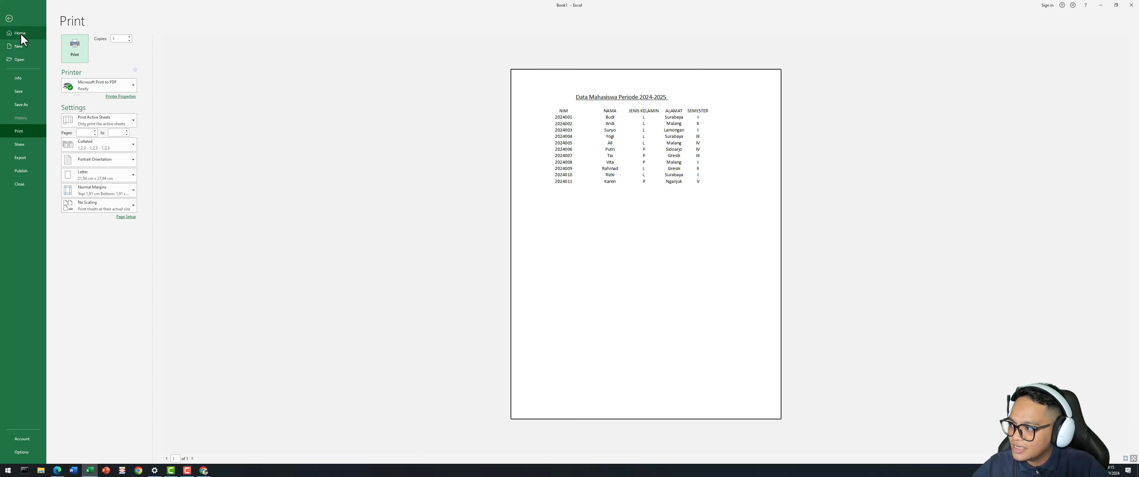
left_click(9, 19)
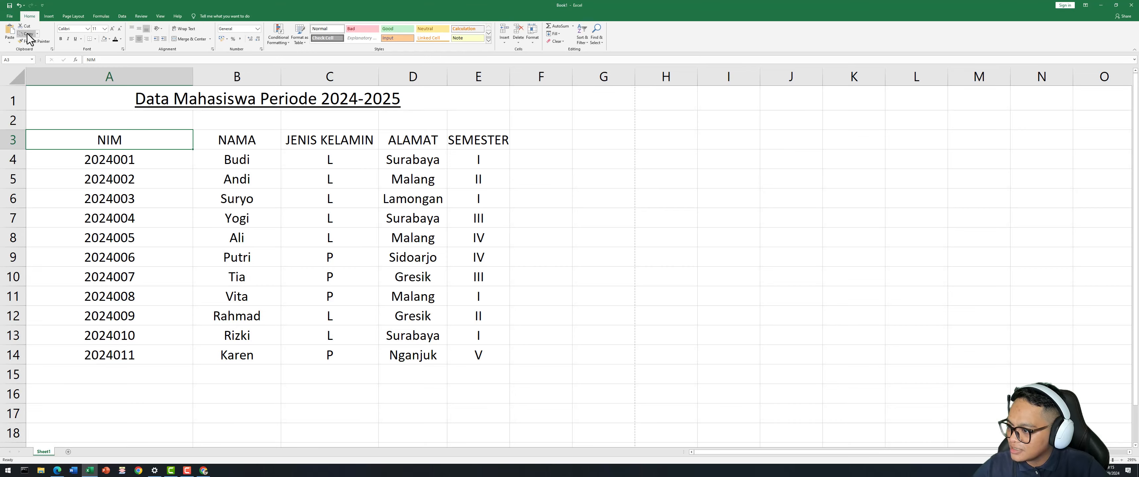
Apply All Borders to the Data Mahasiswa table from A3 to E14.
left_click(402, 223)
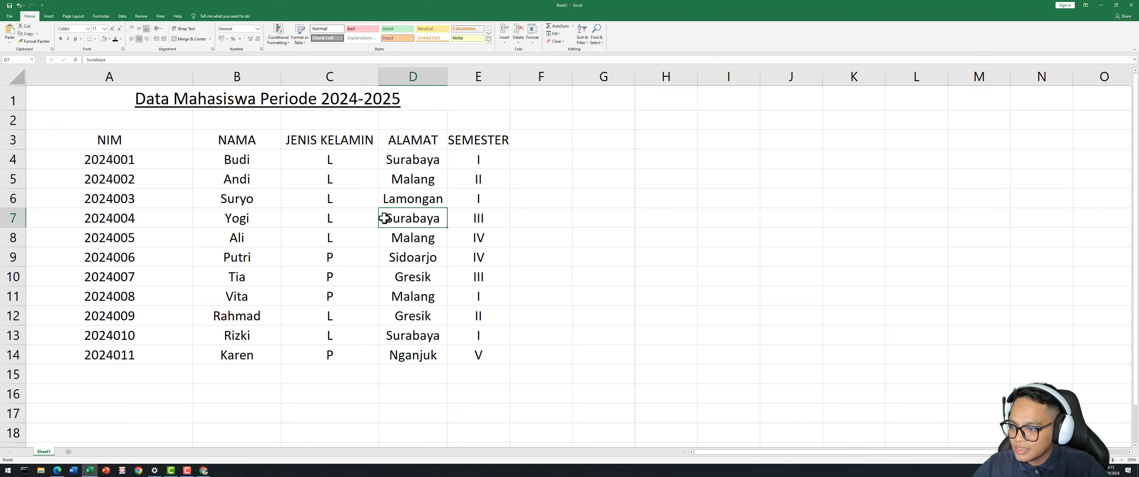
left_click_drag(71, 137, 187, 150)
left_click(173, 176)
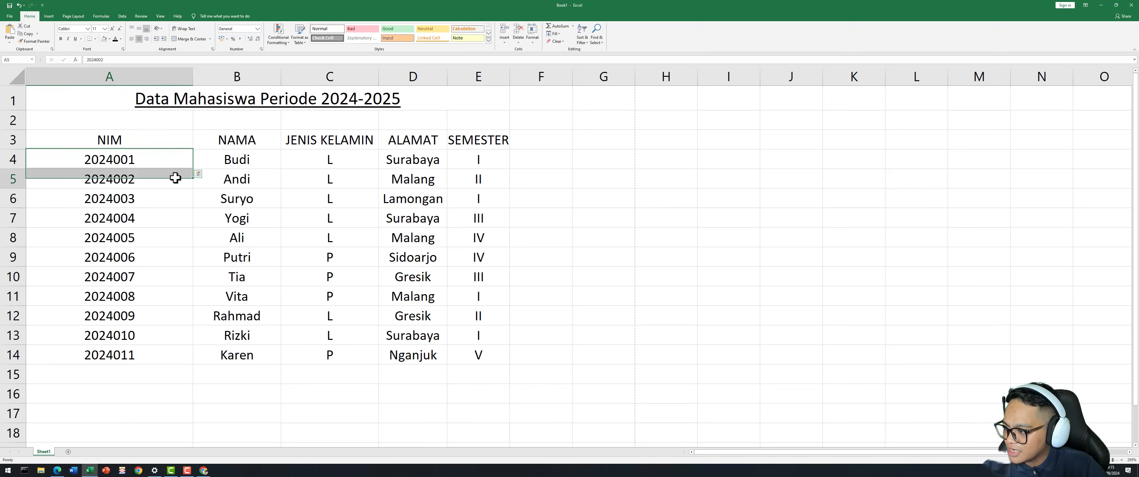
left_click(63, 134)
left_click_drag(63, 133, 481, 356)
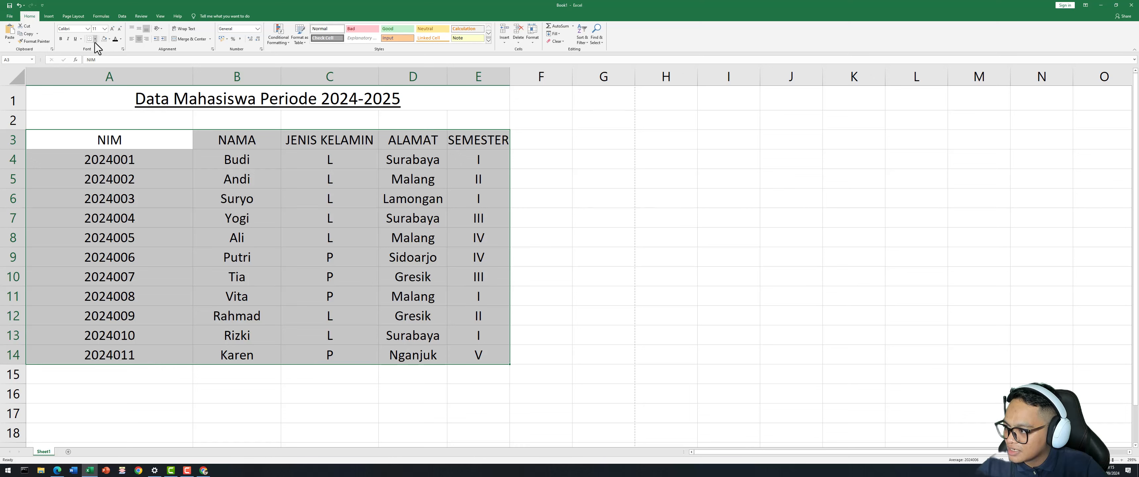
left_click(96, 42)
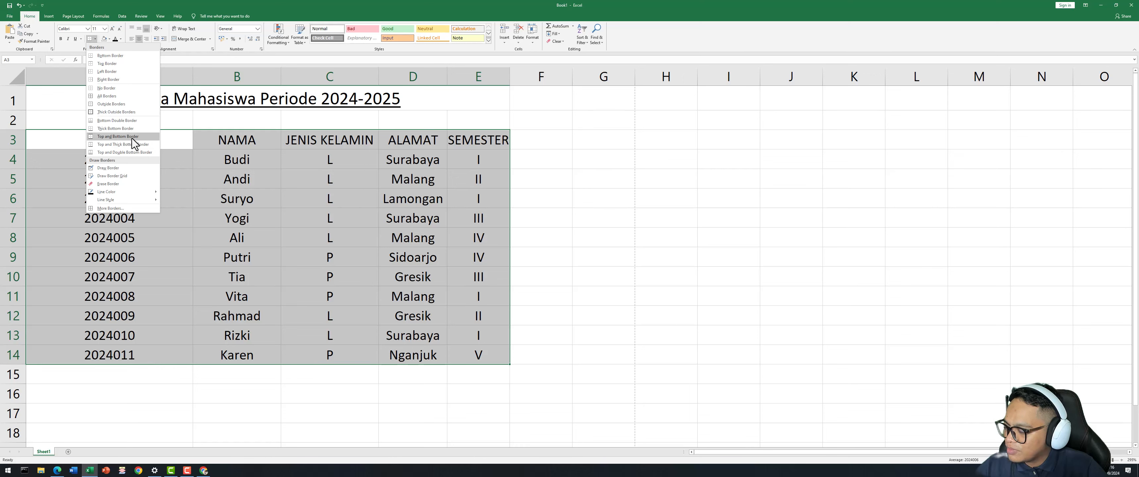
left_click(115, 97)
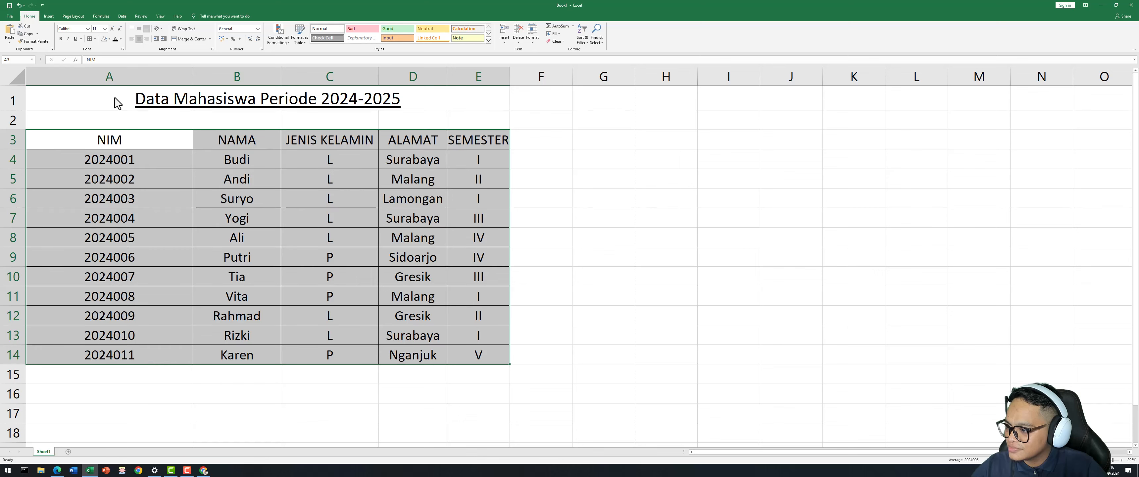
left_click(173, 148)
left_click(371, 239)
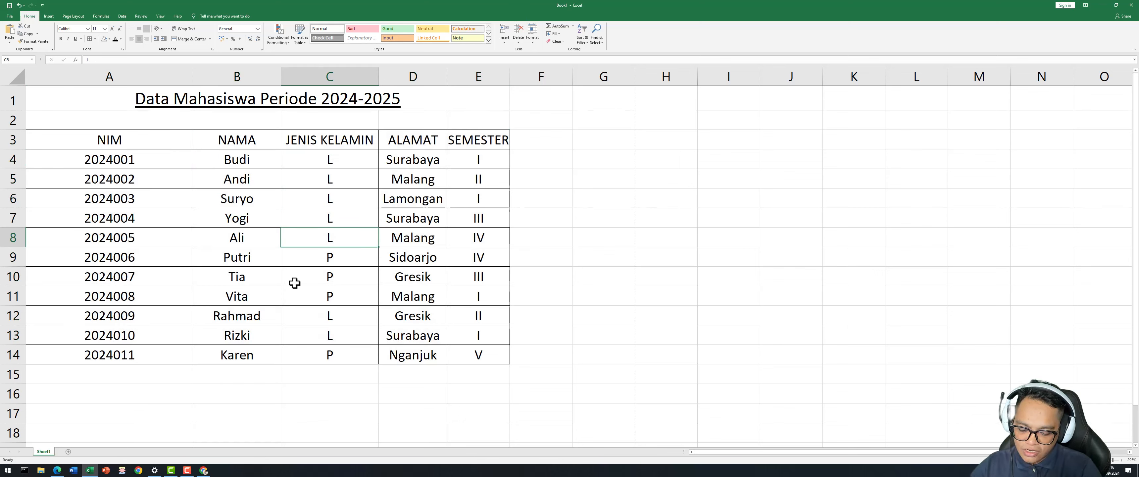
key("ctrl+p")
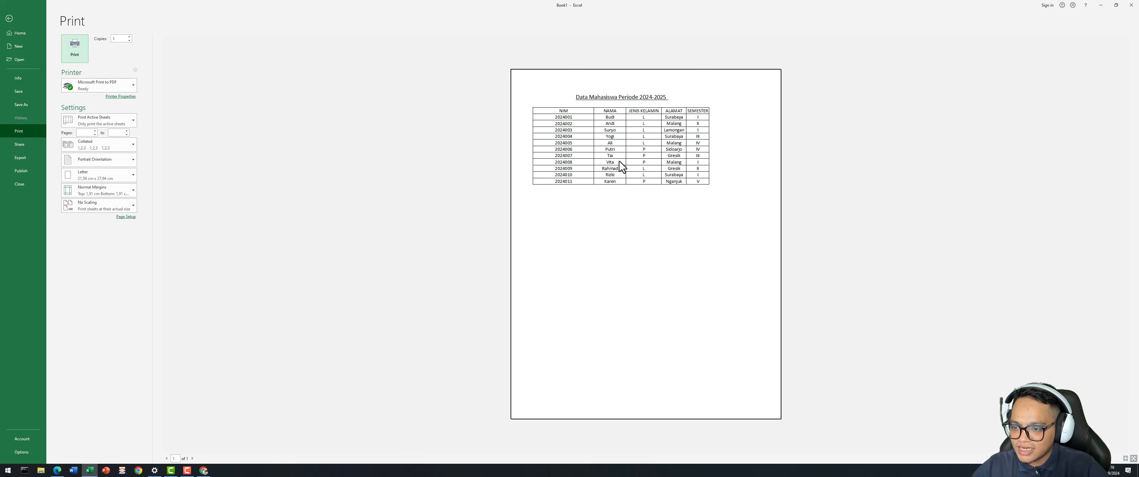
left_click(9, 19)
left_click(401, 196)
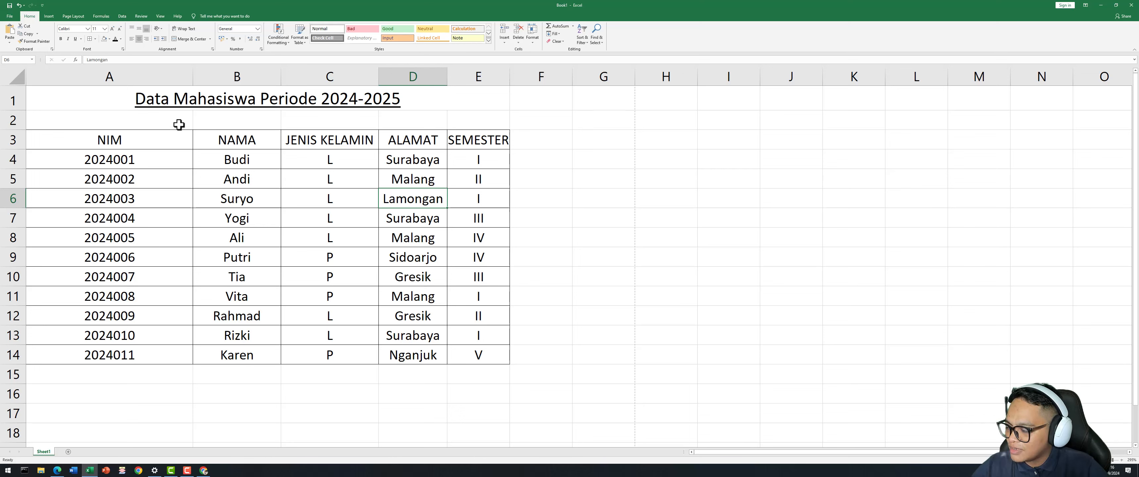
Make the header row NIM through SEMESTER (A3:E3) bold.
left_click_drag(66, 139, 448, 138)
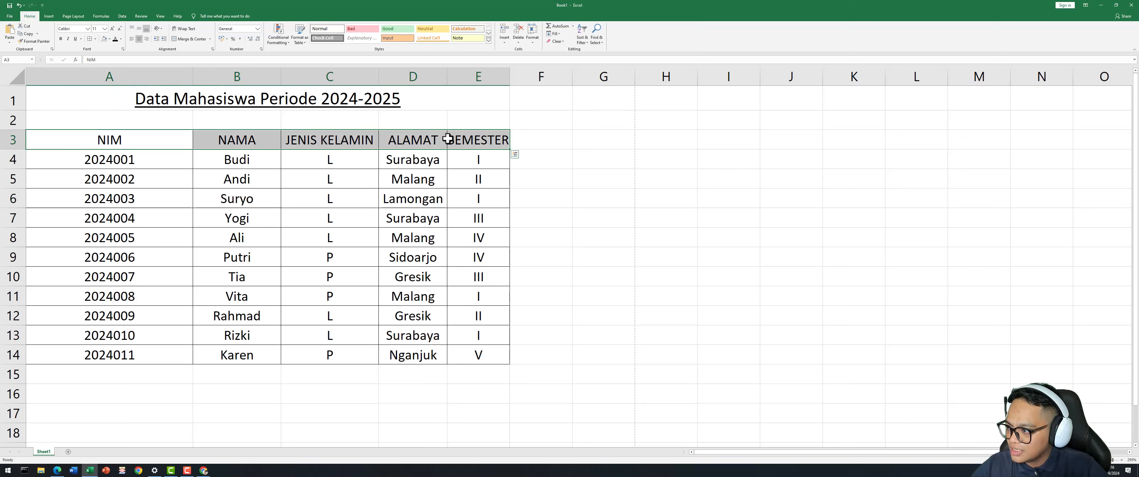
left_click(61, 38)
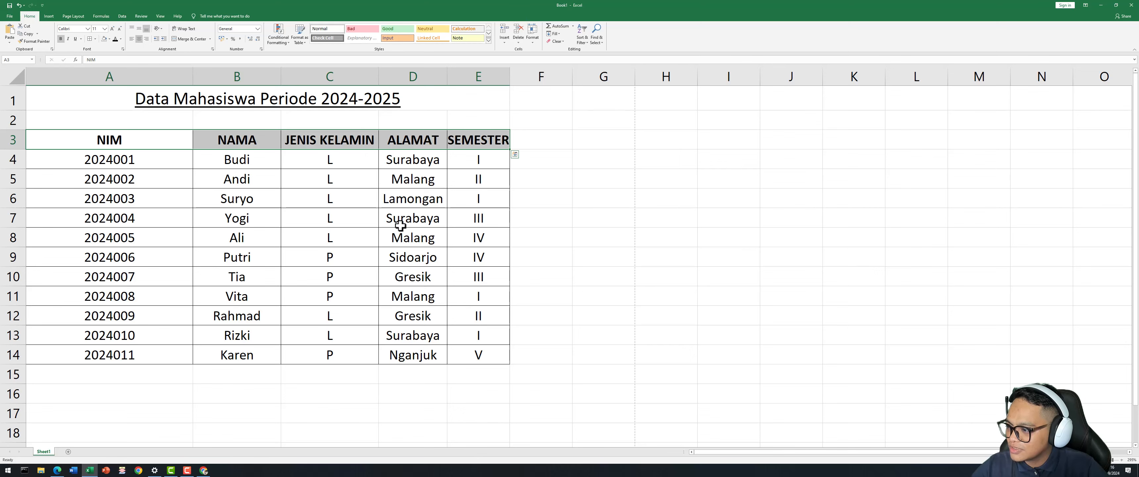
left_click(684, 227)
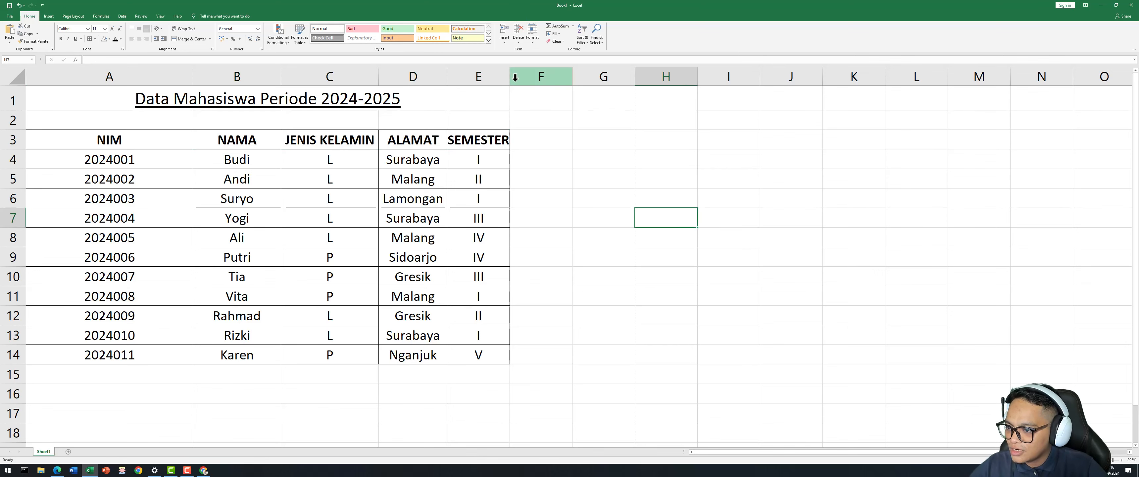
Widen column E so SEMESTER fits, then check each header cell.
left_click_drag(510, 77, 531, 77)
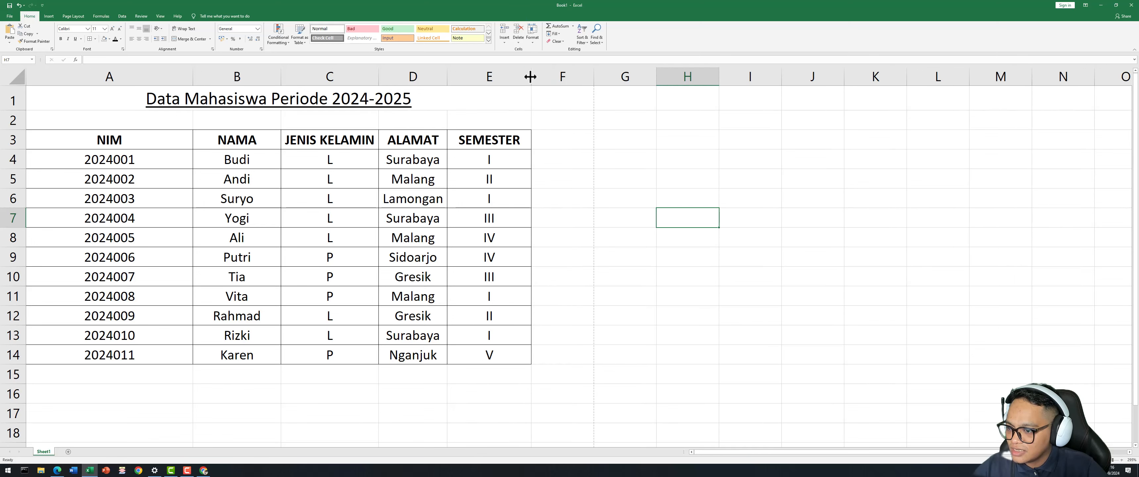
left_click(93, 134)
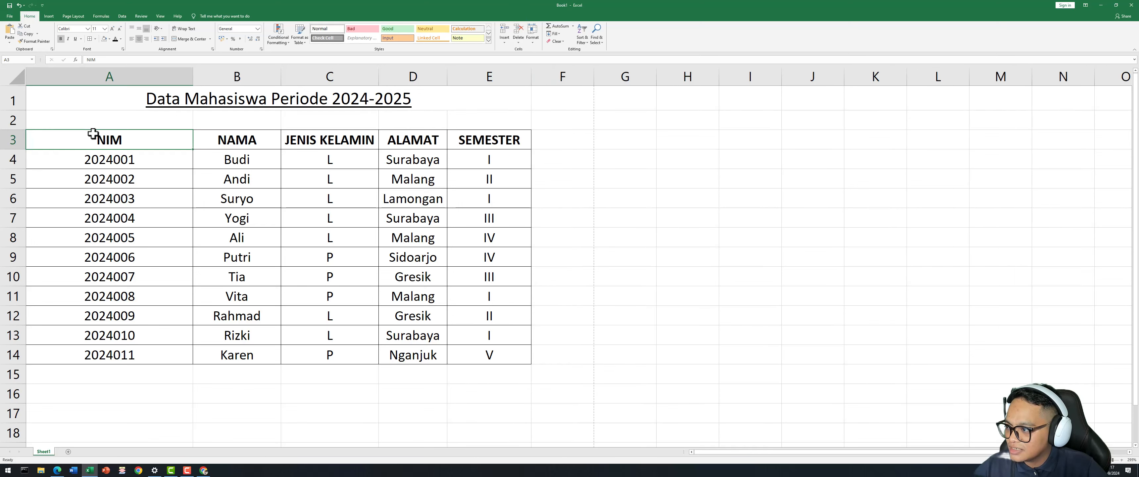
left_click(232, 150)
left_click(305, 142)
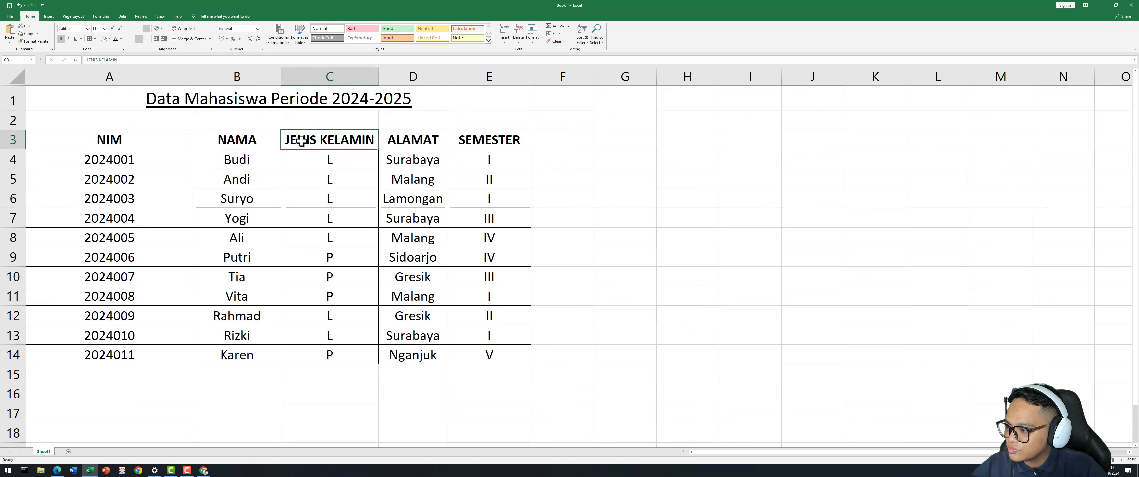
left_click(400, 144)
left_click(470, 140)
left_click(419, 141)
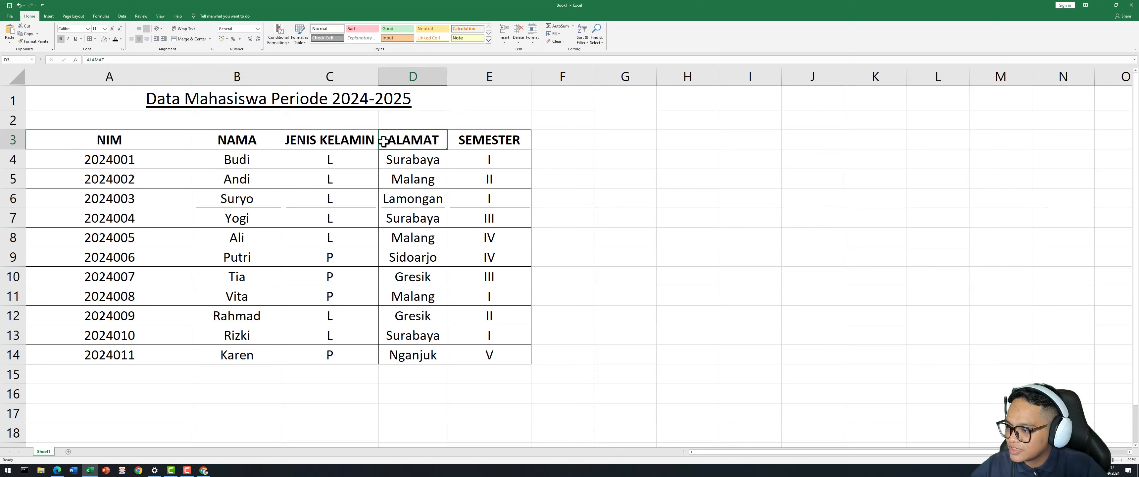
left_click(350, 139)
left_click(260, 127)
left_click(230, 139)
left_click(152, 135)
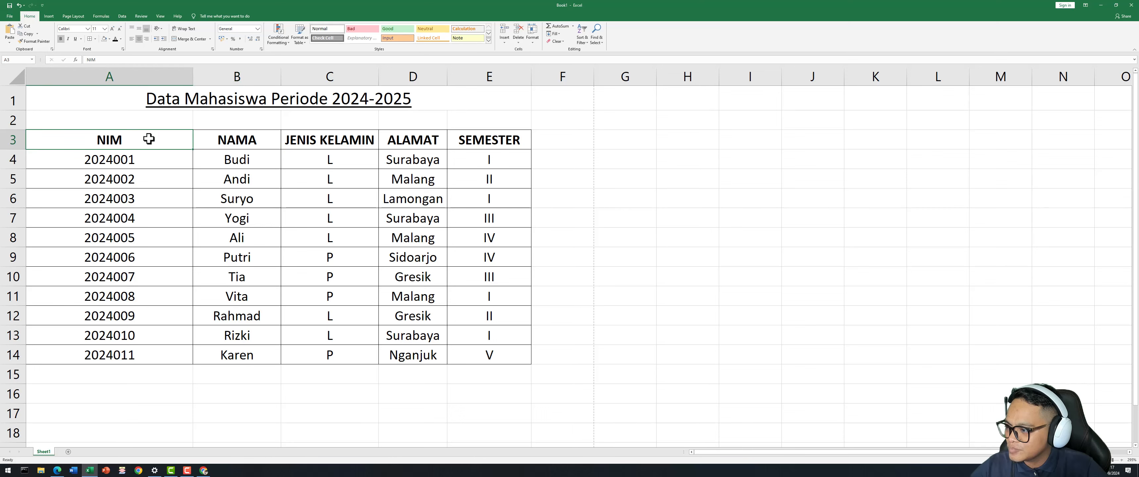
left_click(476, 172)
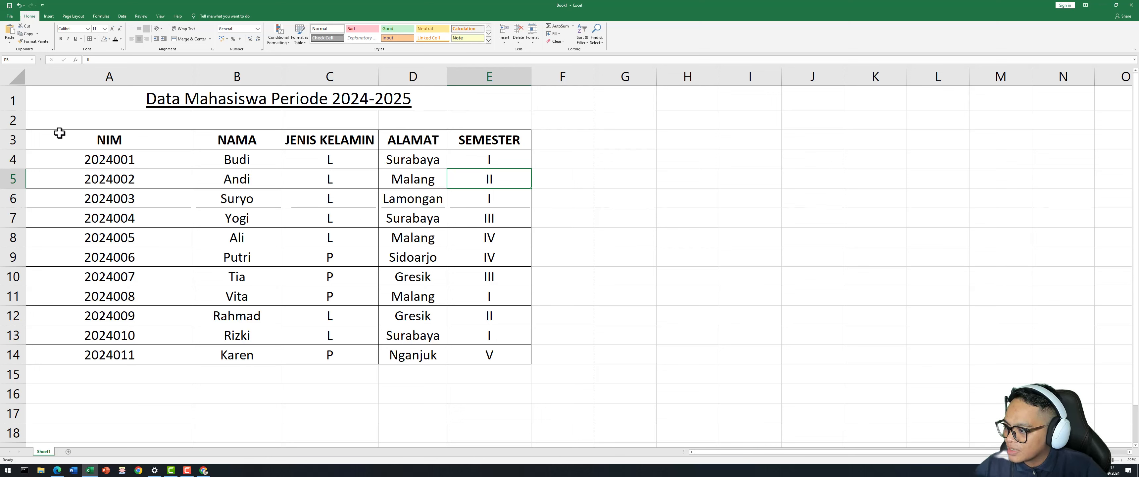
Apply the 40% - Accent6 cell style to header row A3:E3 and preview the printout.
left_click_drag(60, 132, 482, 146)
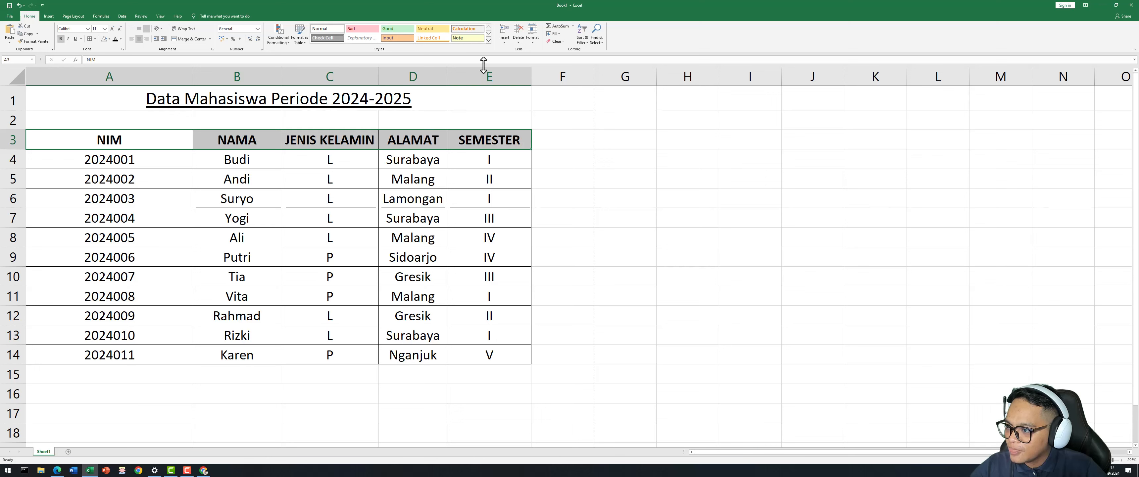
left_click(489, 41)
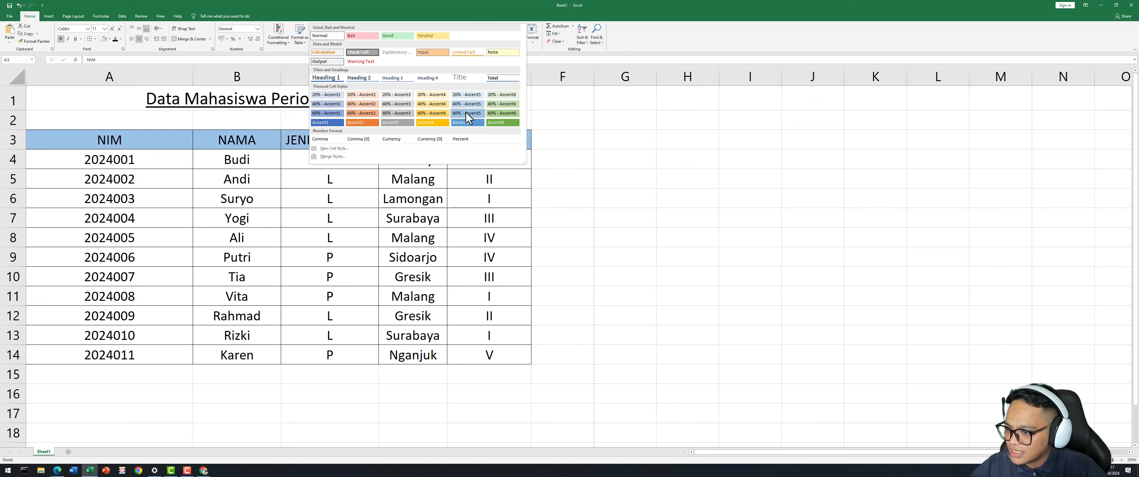
left_click(497, 102)
left_click(585, 158)
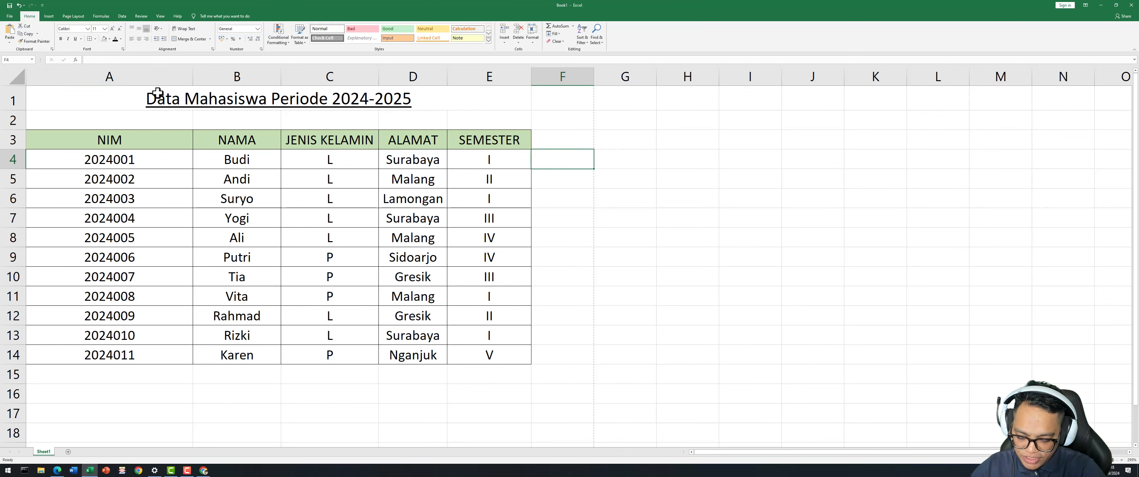
key("ctrl+p")
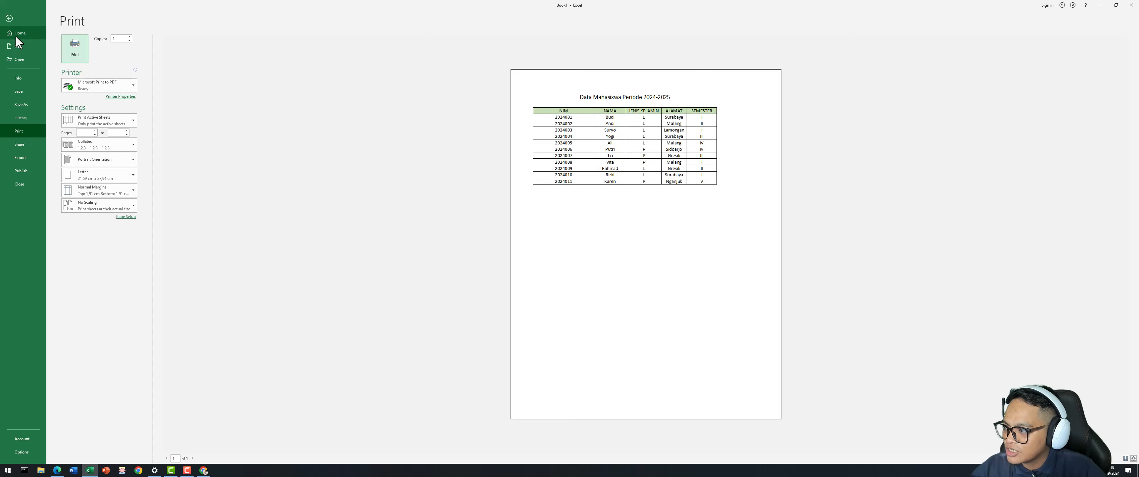
Leave print preview and set the page to A4 paper size with Normal margins.
left_click(9, 18)
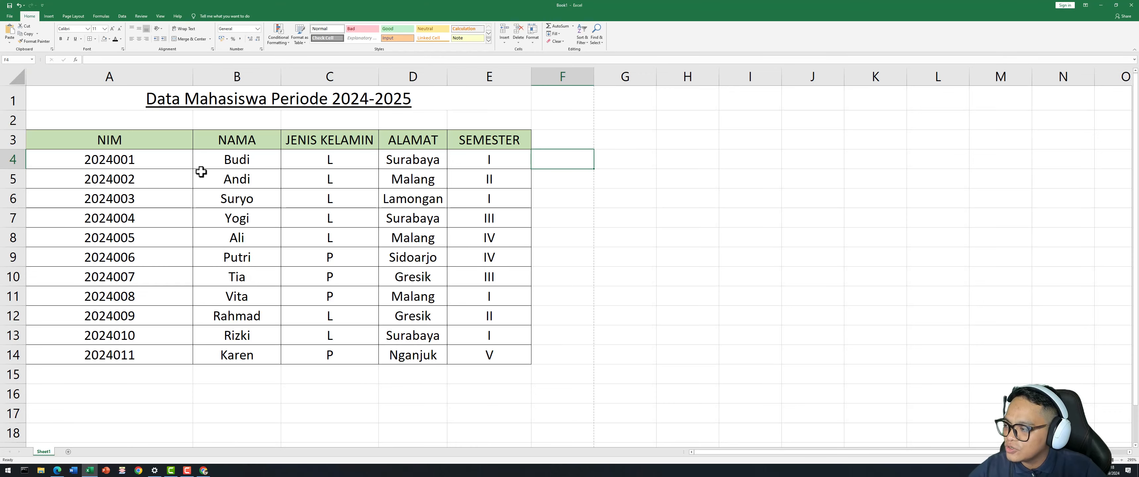
left_click(113, 133)
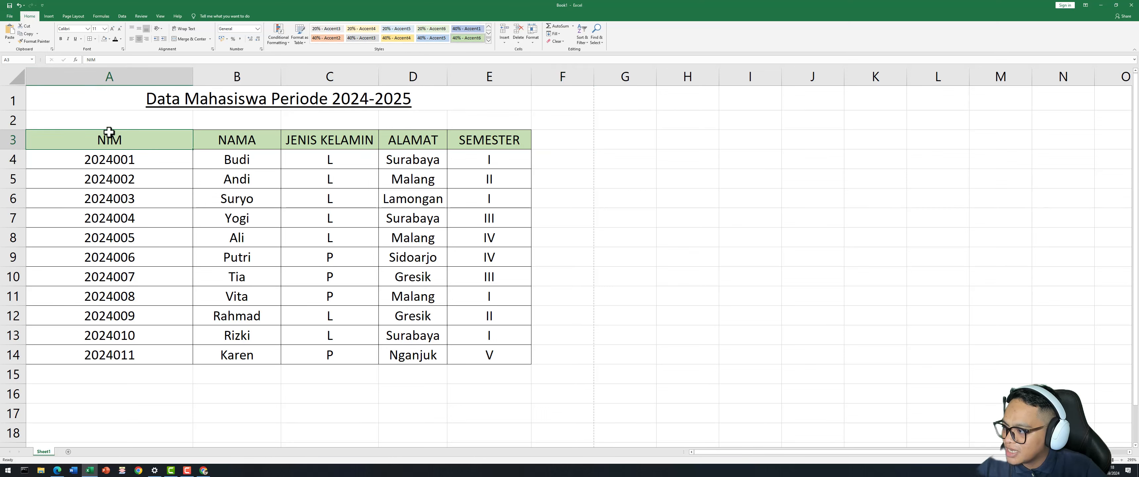
left_click(74, 16)
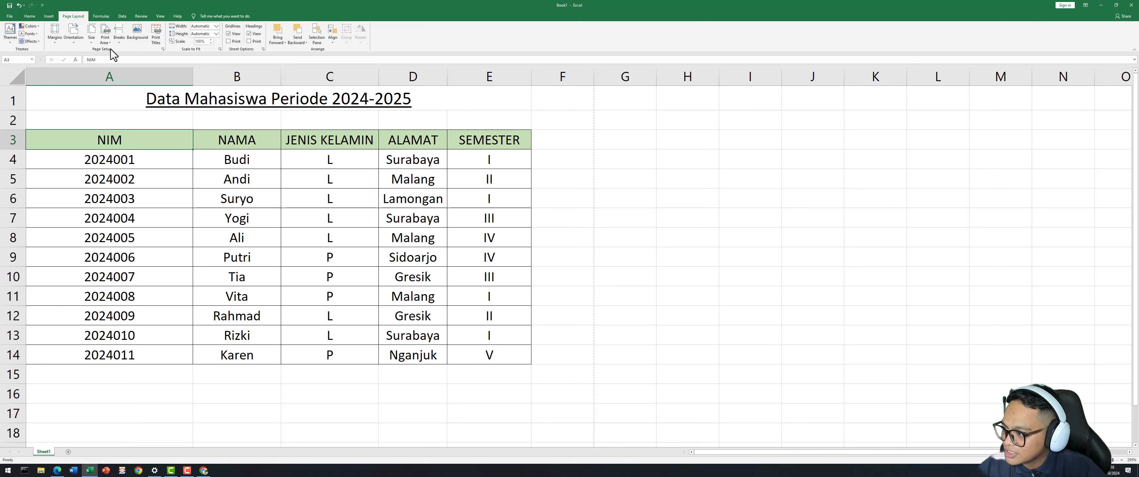
left_click(89, 43)
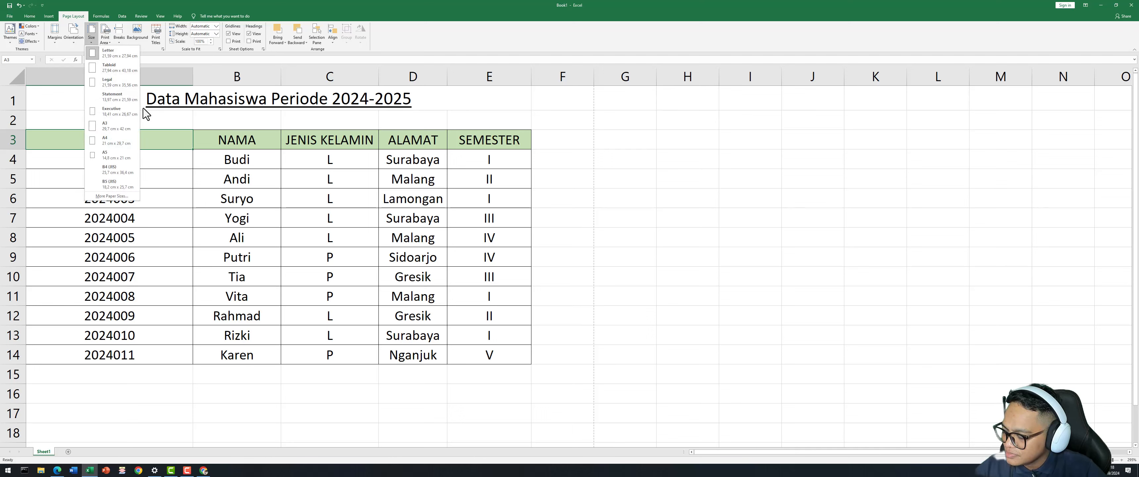
left_click(116, 142)
left_click(376, 199)
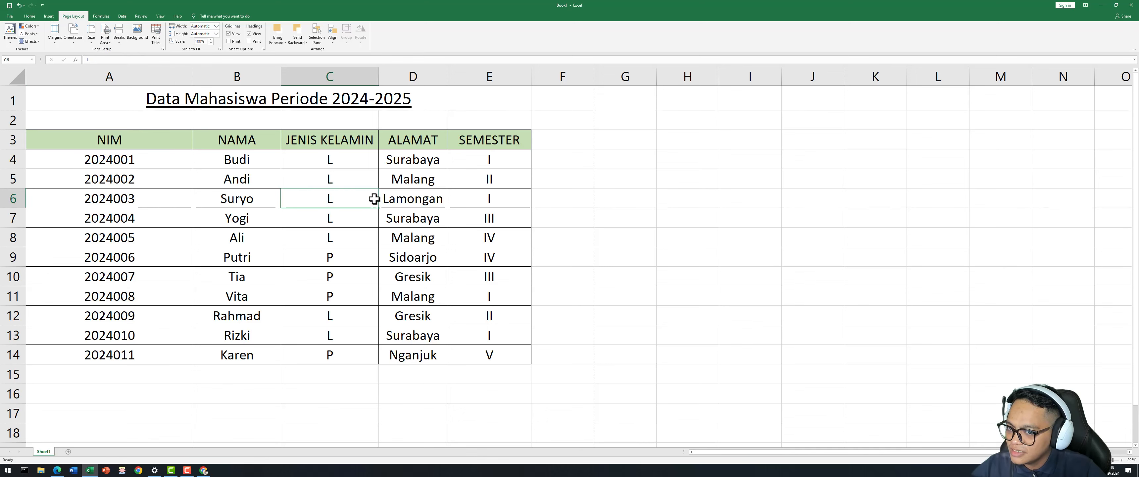
left_click(207, 183)
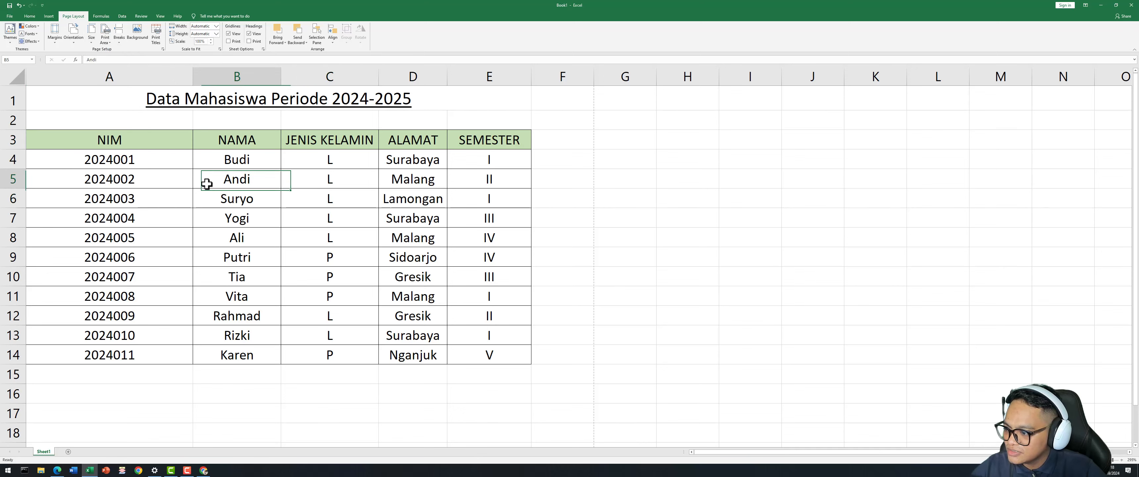
left_click(90, 43)
left_click(127, 141)
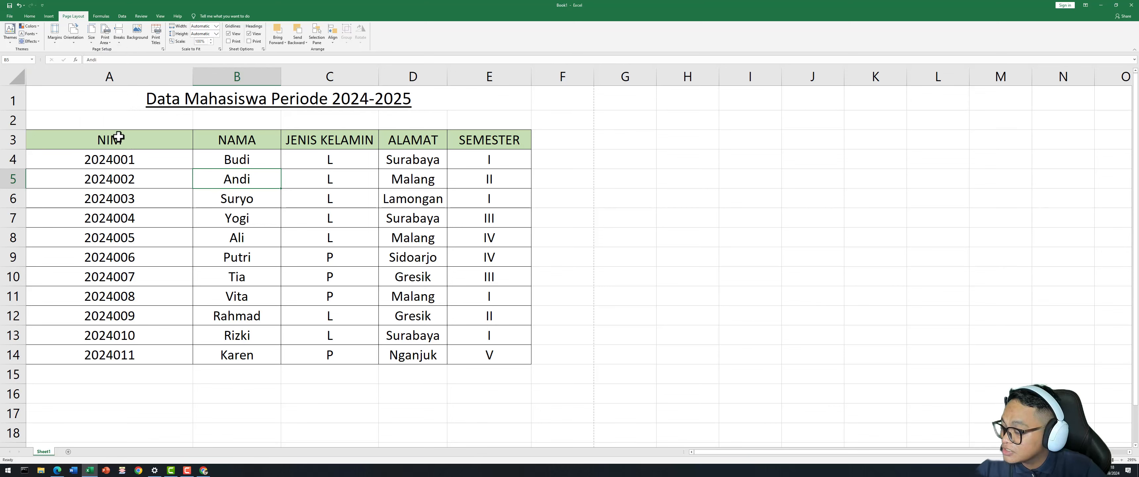
left_click(56, 43)
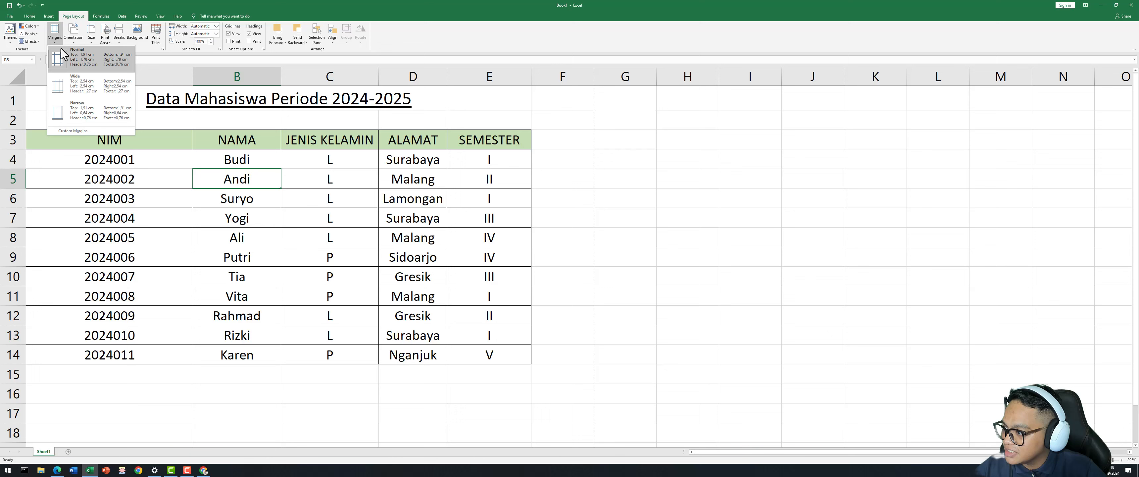
left_click(85, 61)
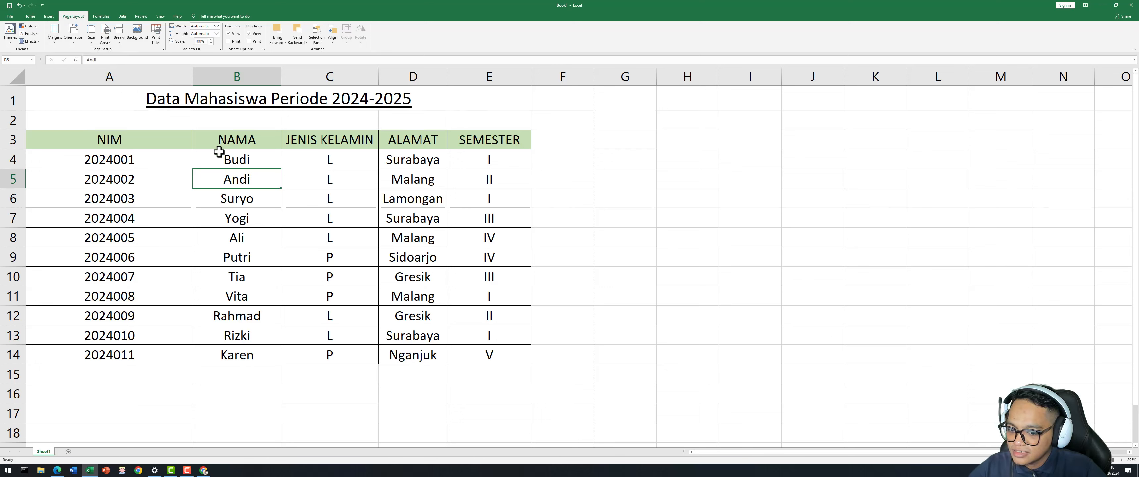
key("ctrl+p")
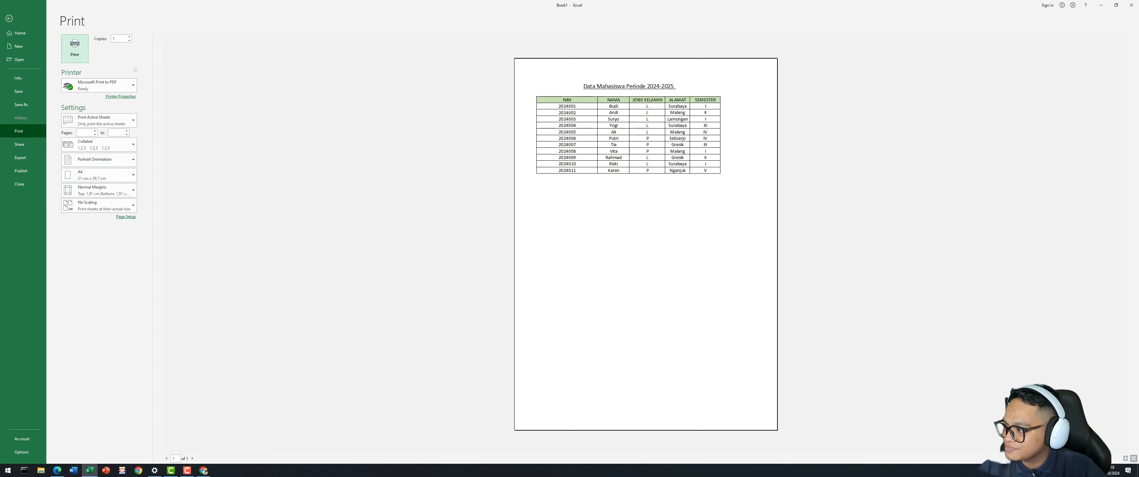
left_click(10, 18)
left_click(684, 217)
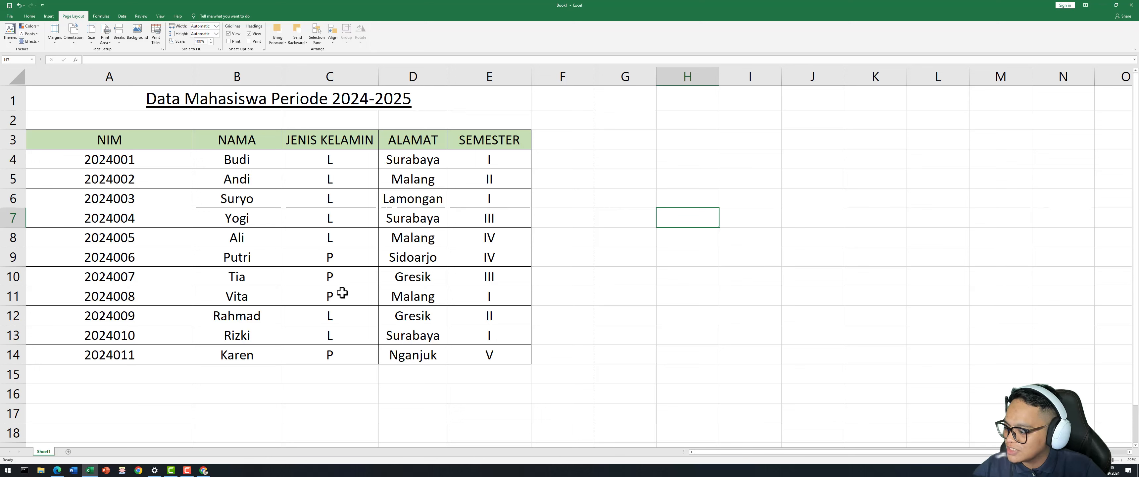
Rename the Sheet1 tab to 'Data Mahasiswa'.
right_click(44, 456)
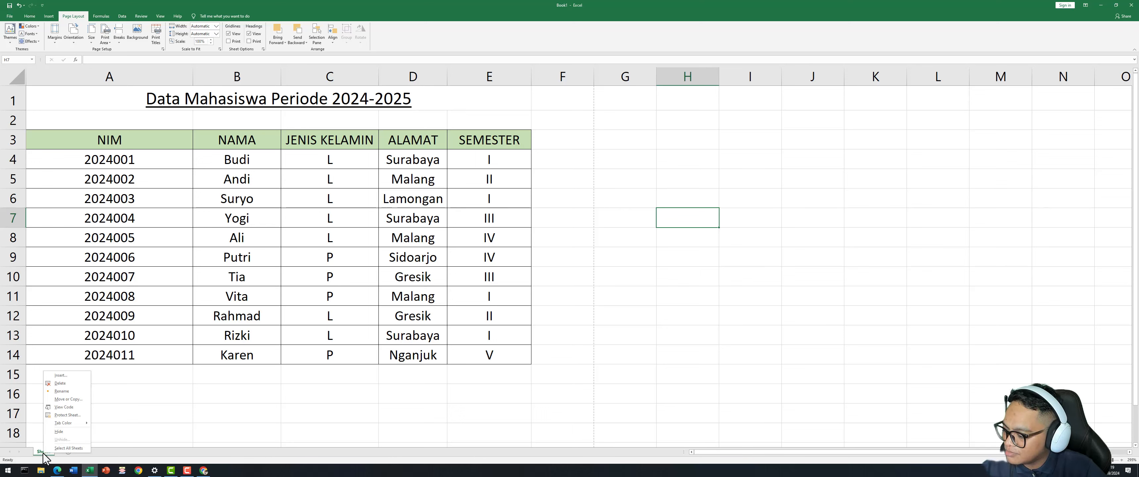
left_click(64, 391)
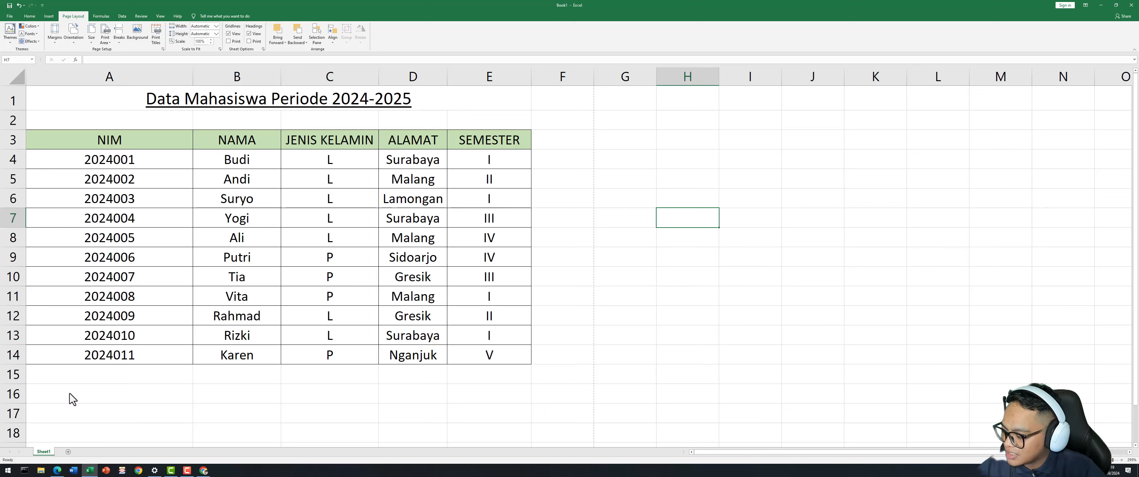
left_click(83, 429)
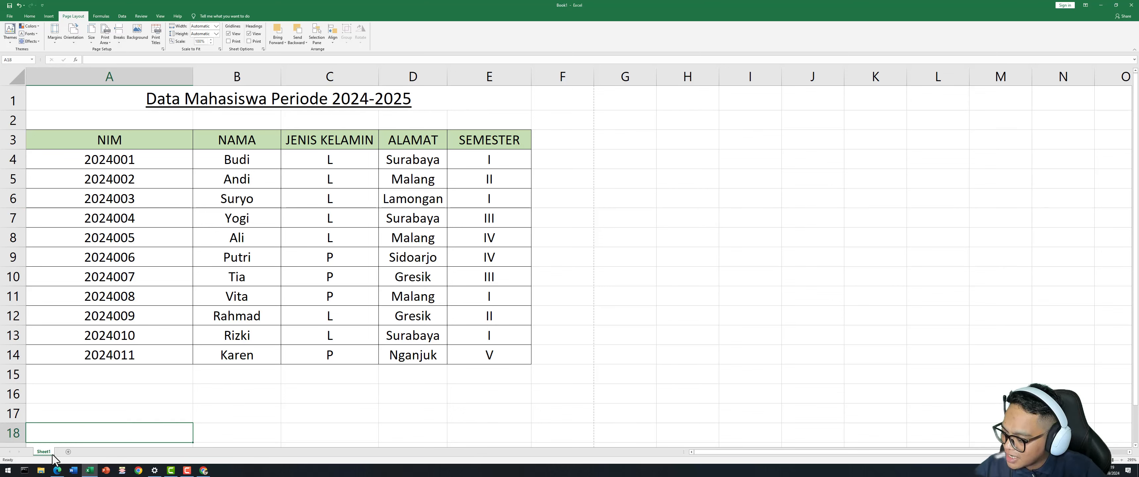
right_click(41, 454)
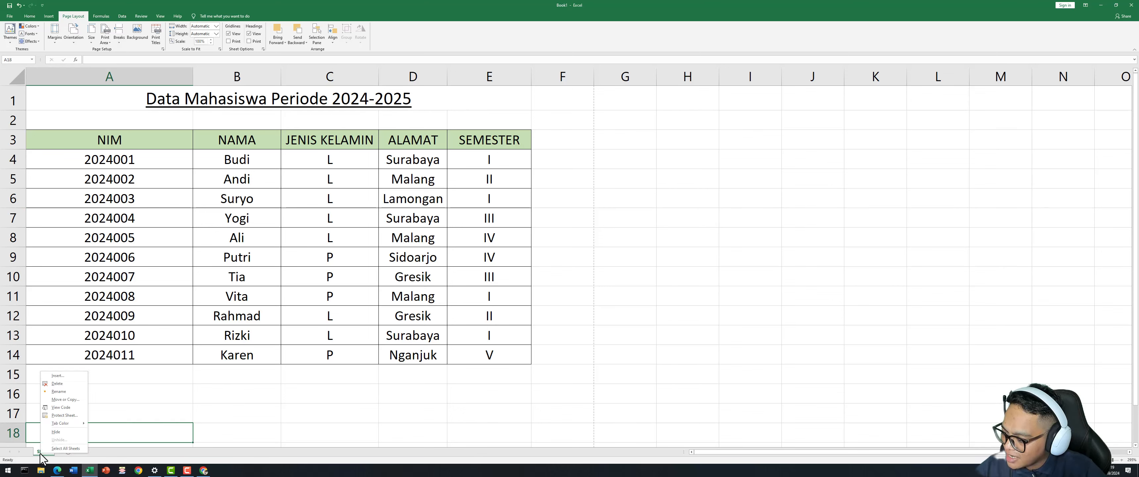
left_click(60, 392)
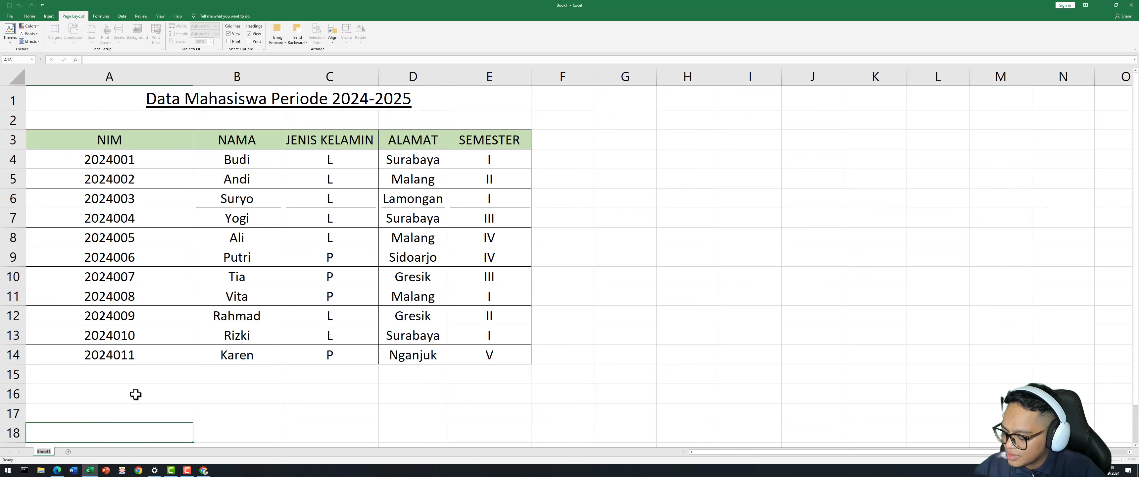
type("Data Mahasiswa")
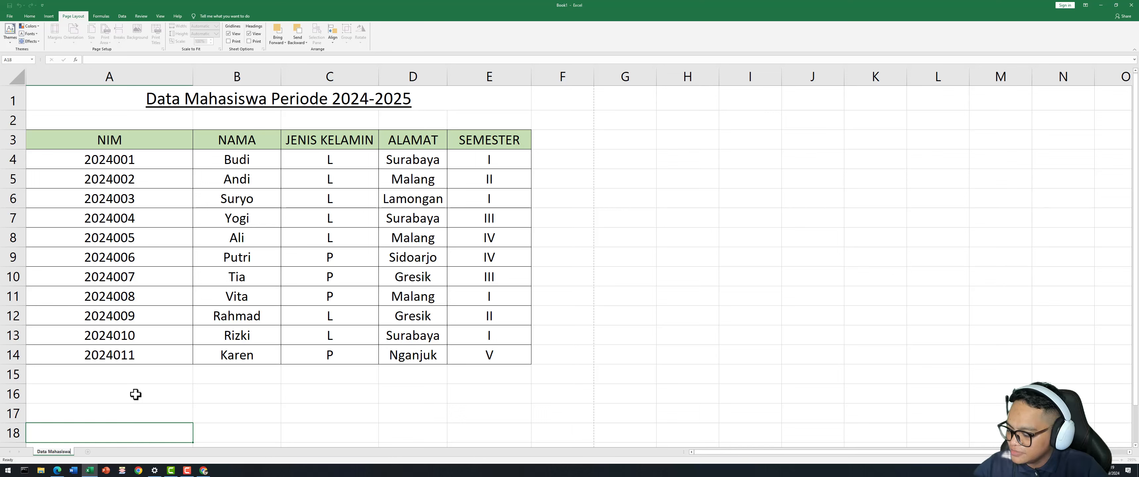
key("Return")
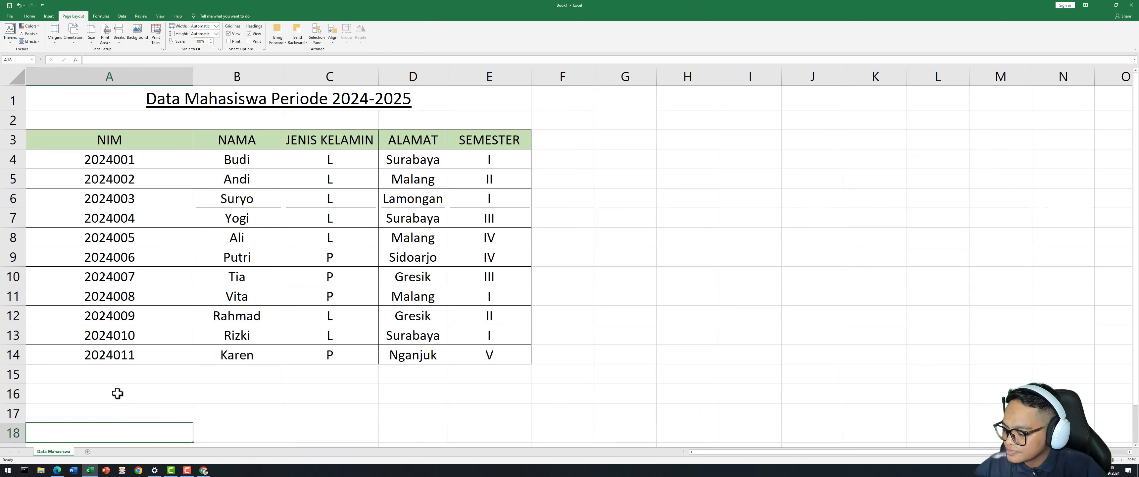
left_click(147, 394)
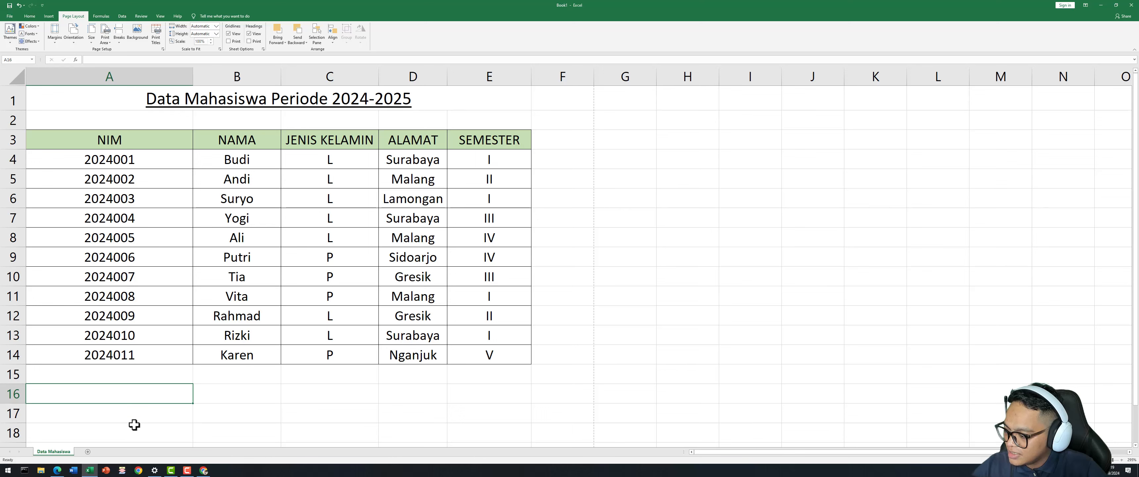
left_click(257, 374)
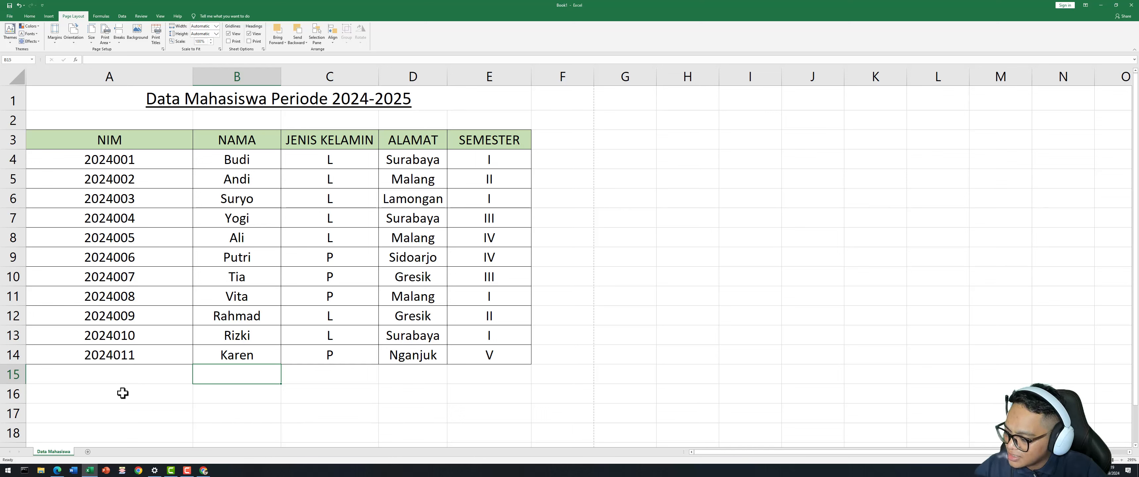
Add a new empty Sheet2 beside Data Mahasiswa.
left_click(88, 452)
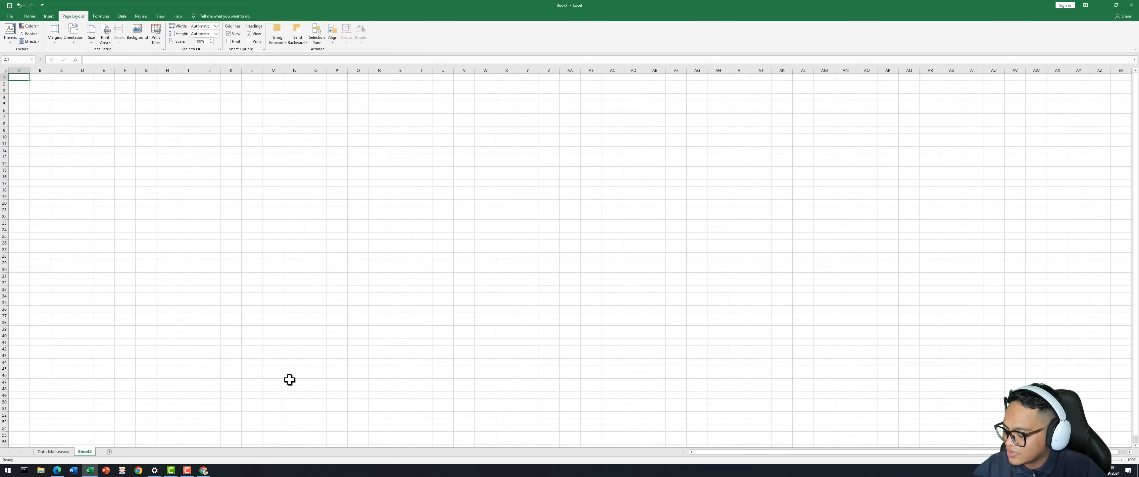
left_click(66, 452)
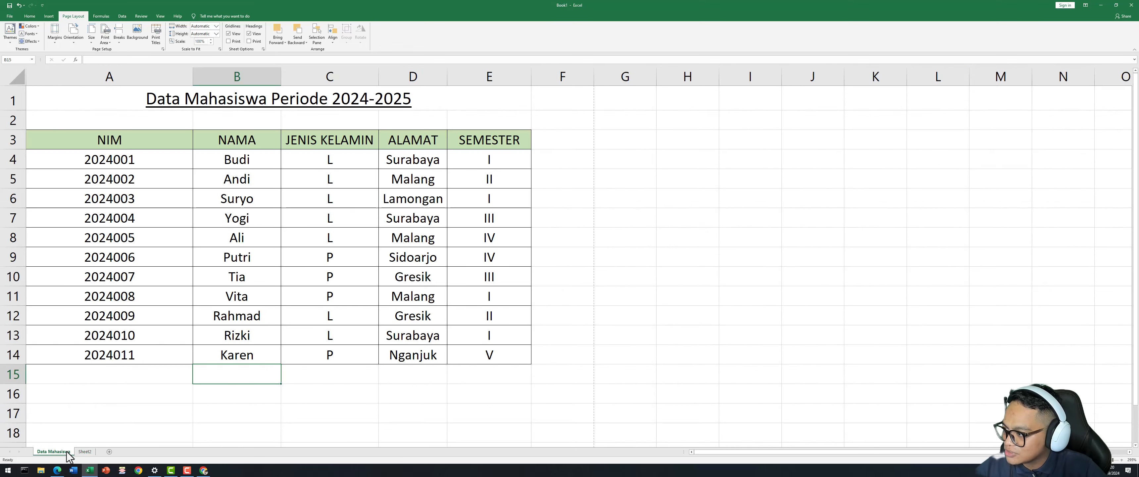
left_click(83, 452)
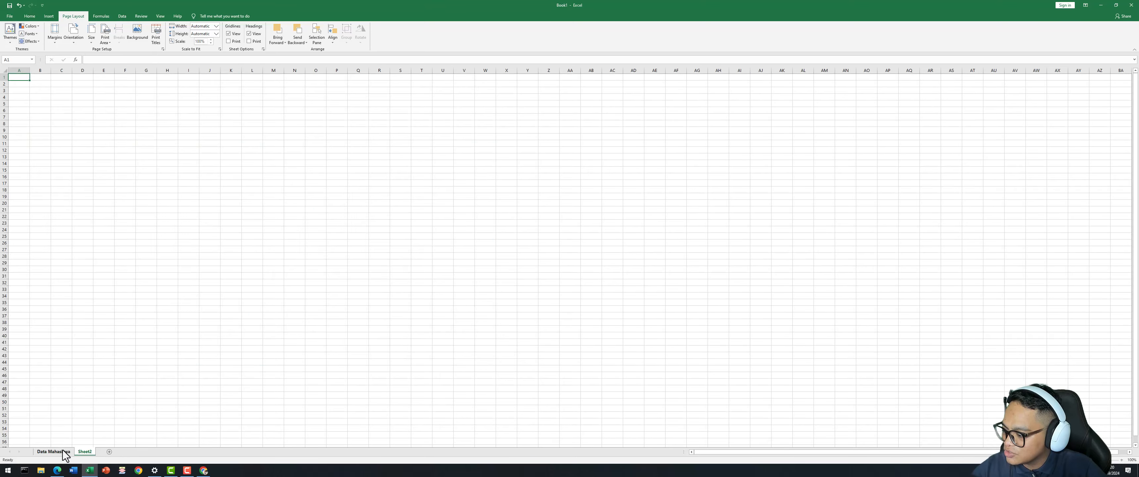
left_click(63, 451)
left_click(84, 451)
scroll(100, 338, "up", 5)
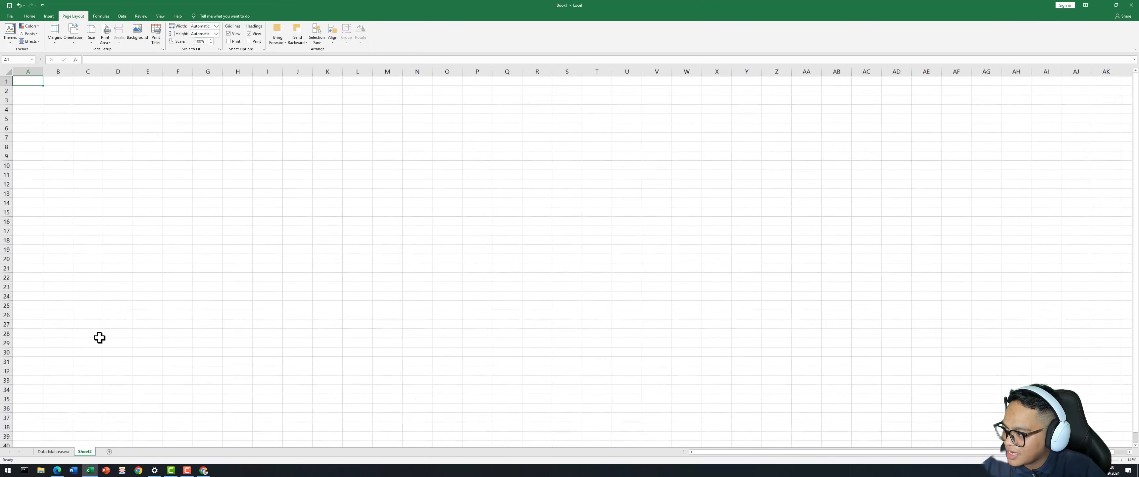
scroll(99, 337, "up", 5)
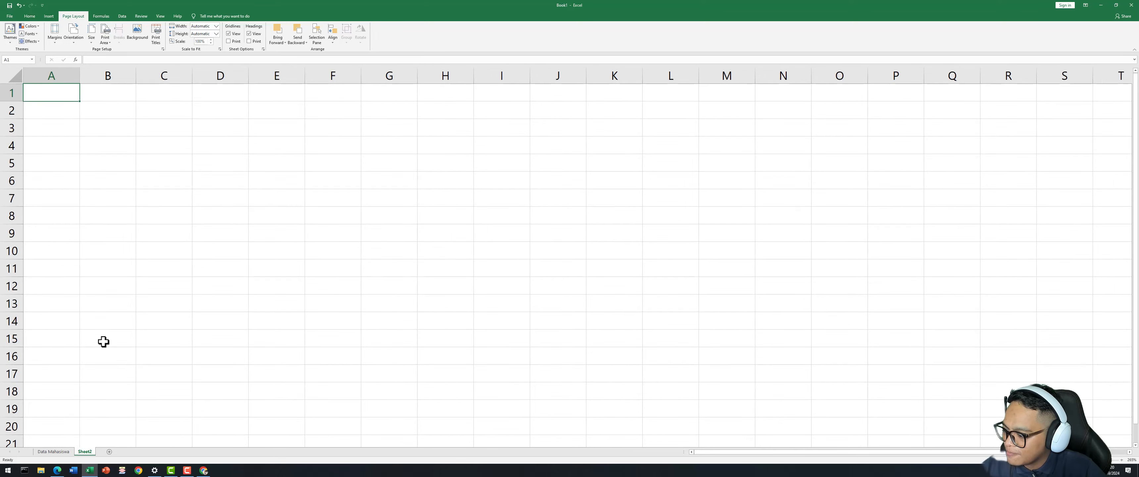
Rename Sheet2 to 'Data Dosen'.
right_click(88, 452)
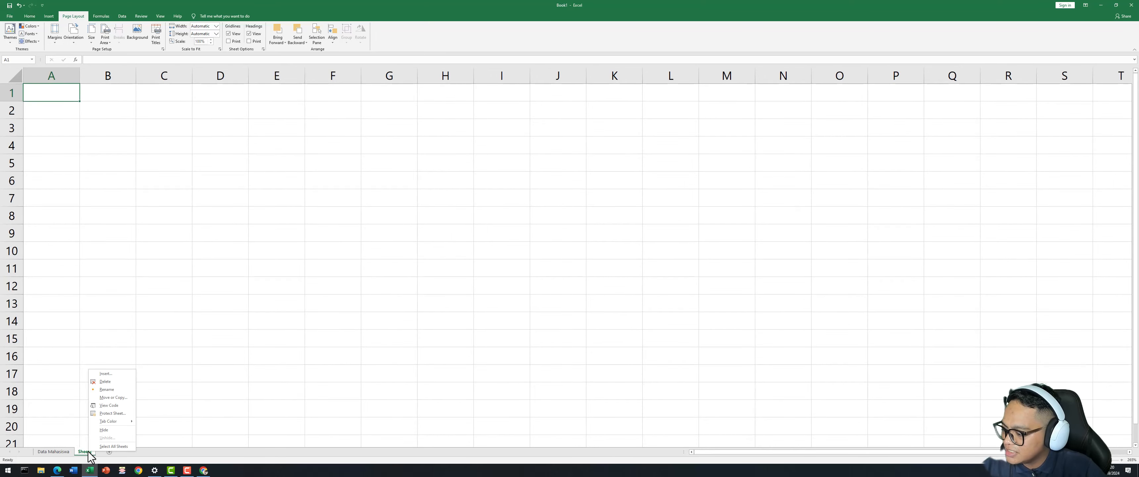
left_click(115, 389)
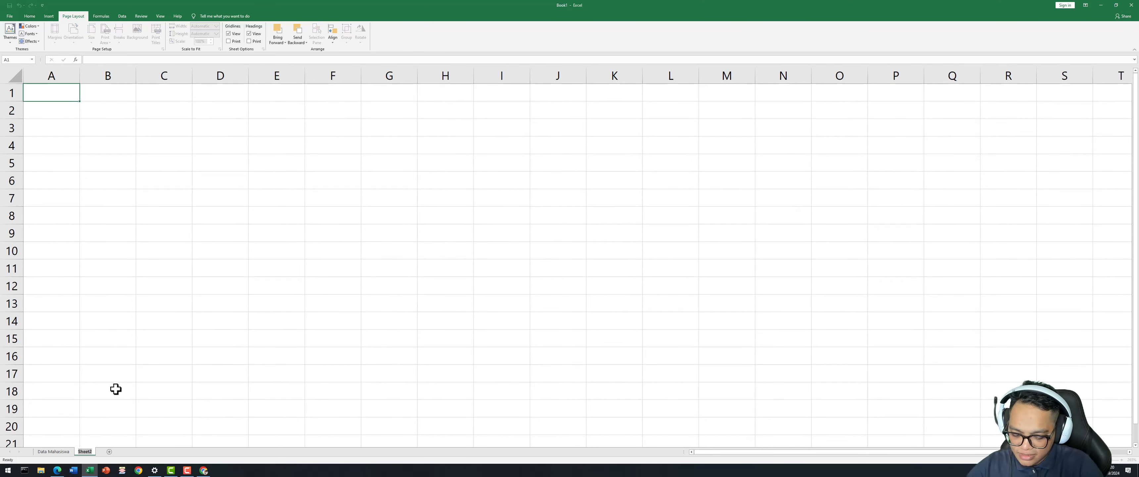
type("DAT")
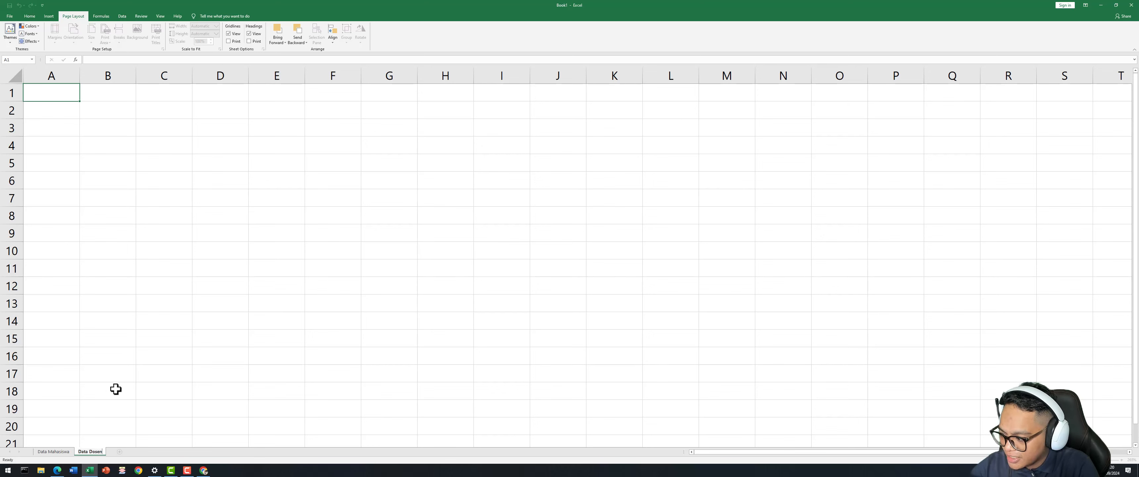
left_click(133, 389)
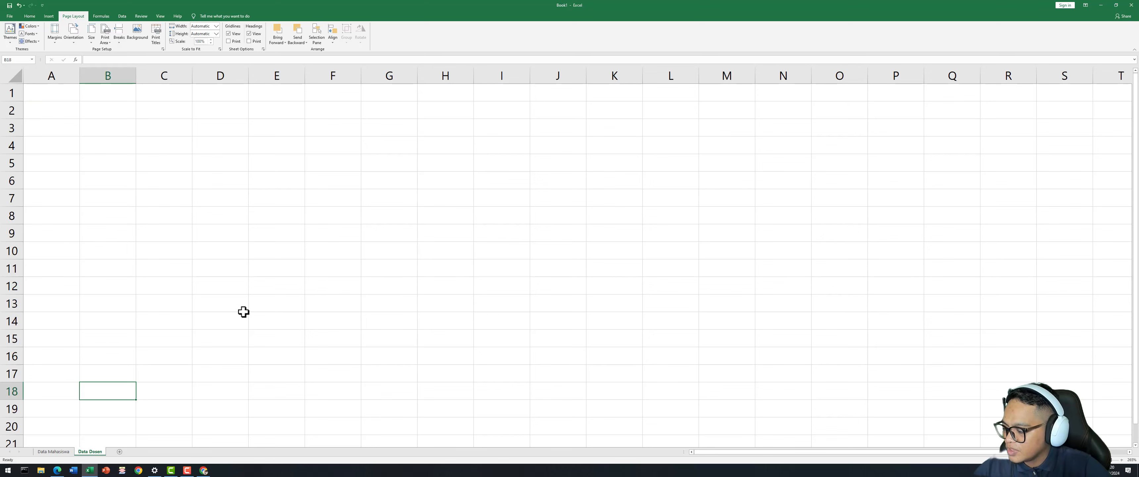
left_click(140, 202)
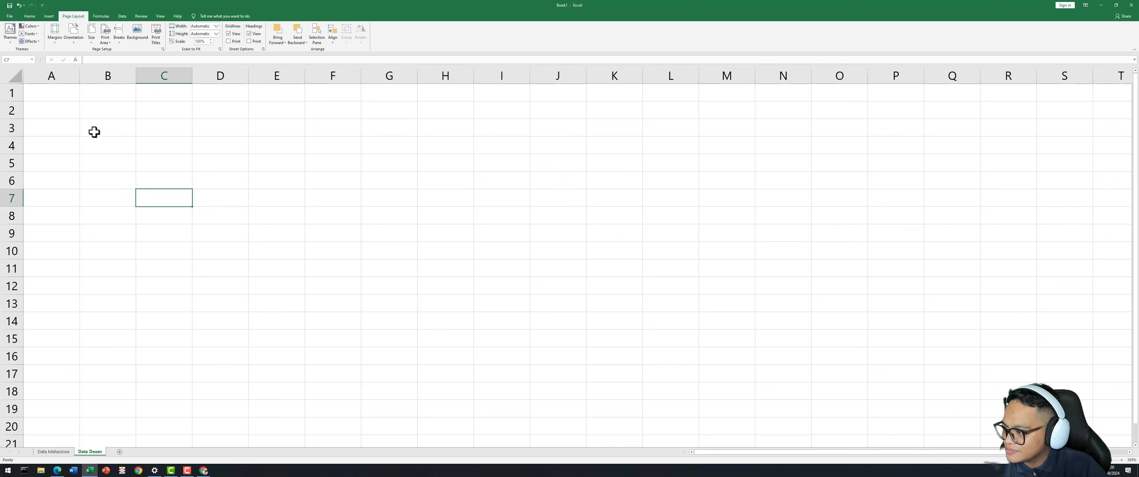
left_click(61, 90)
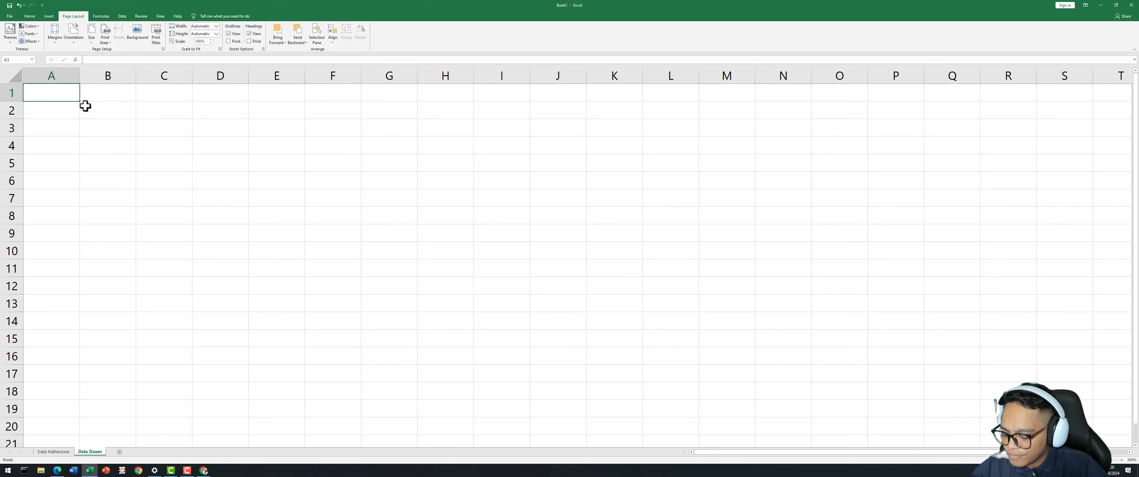
Type 'Data Dosen Program Studi ABC Universitas Nusantara Indonesia' into A1, fixing the uppercase ending.
type("DAT")
key("BackSpace")
key("BackSpace")
type("a")
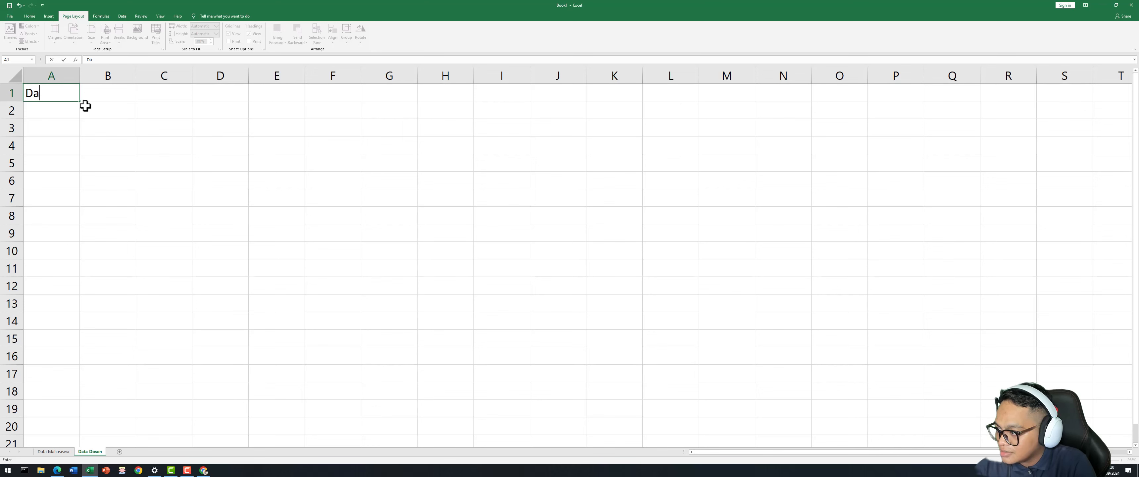
type("ta Dosen")
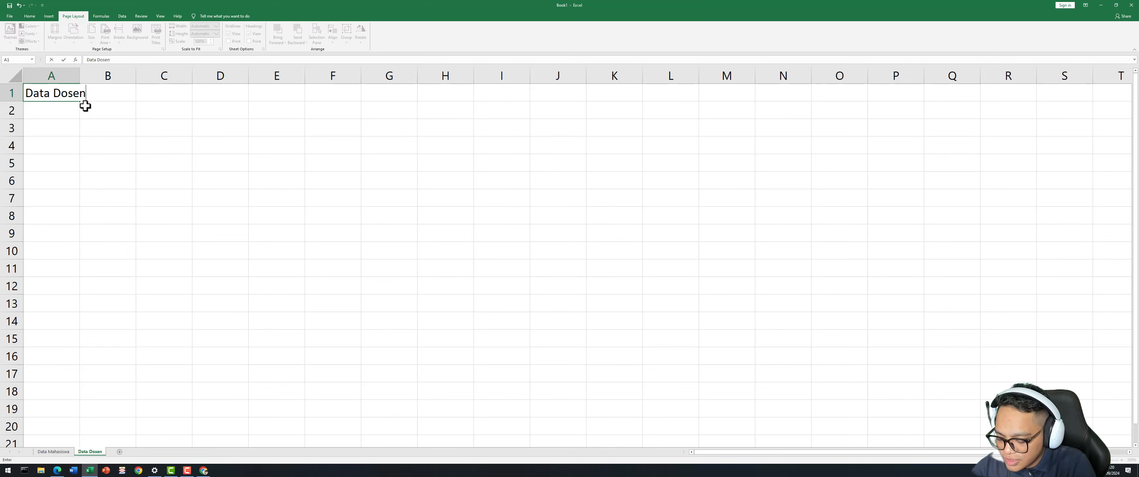
type(" Program ")
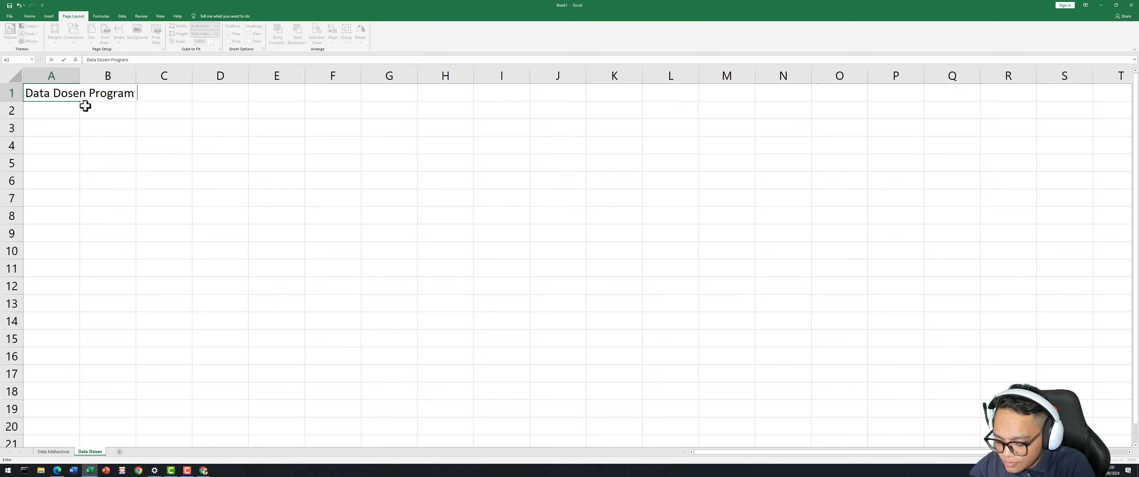
type("Studi A")
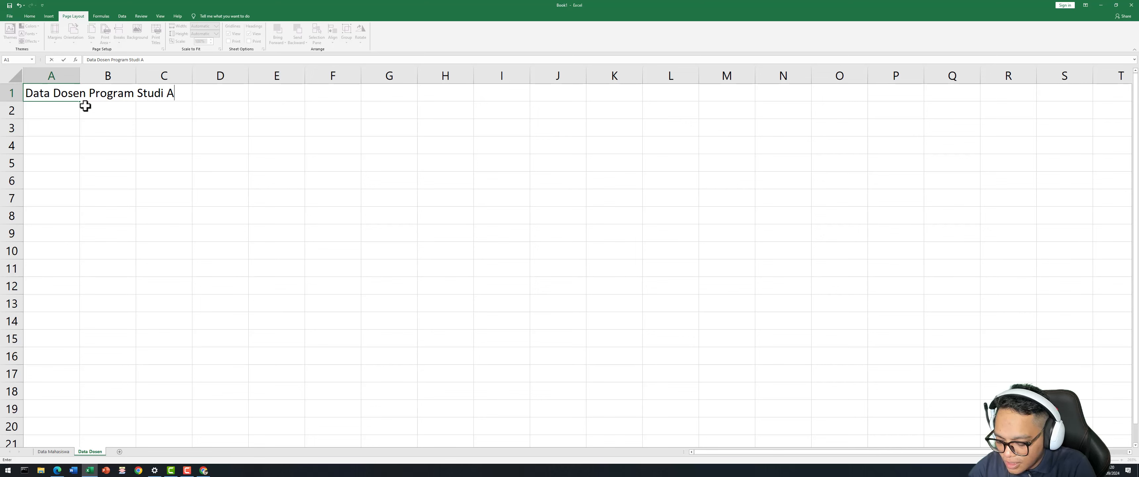
type("BC Universitas")
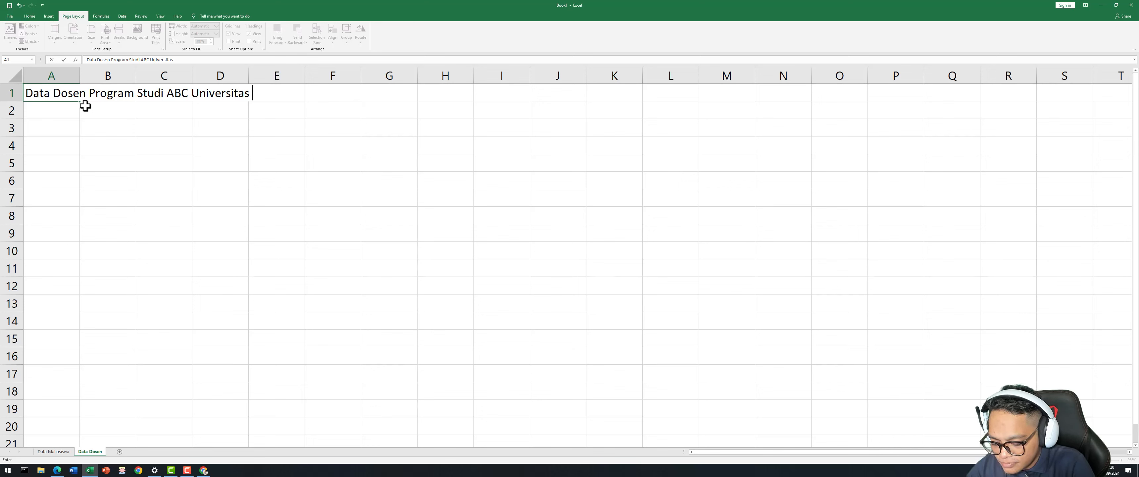
type(" NUSANTARA")
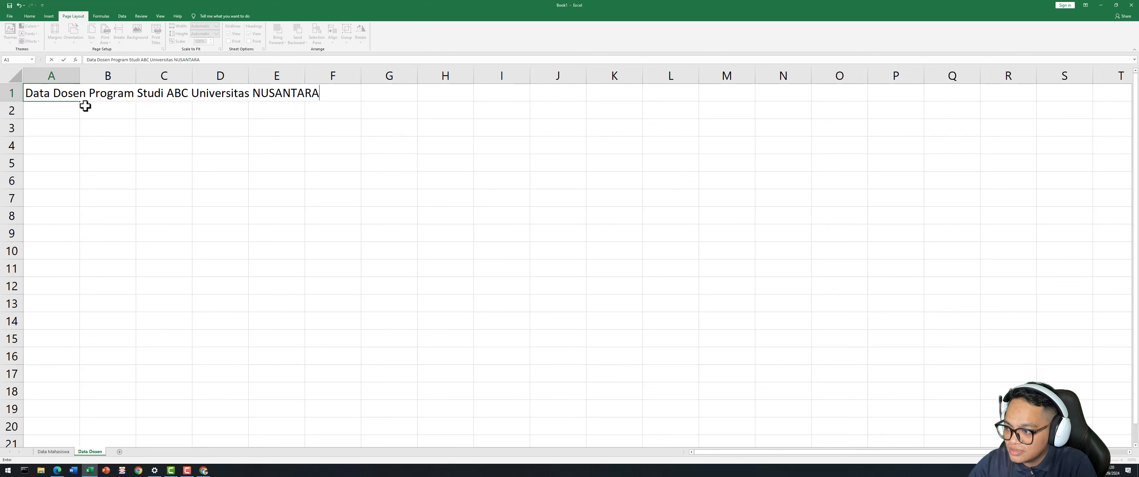
key("BackSpace")
key("BackSpace")
key("BackSpace")
key("BackSpace")
key("BackSpace")
key("BackSpace")
key("BackSpace")
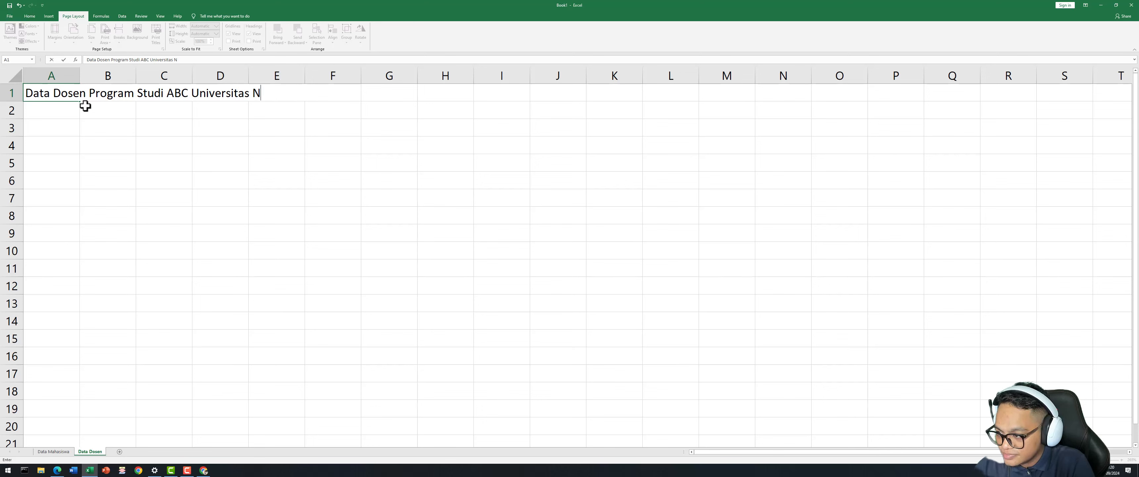
type("santar")
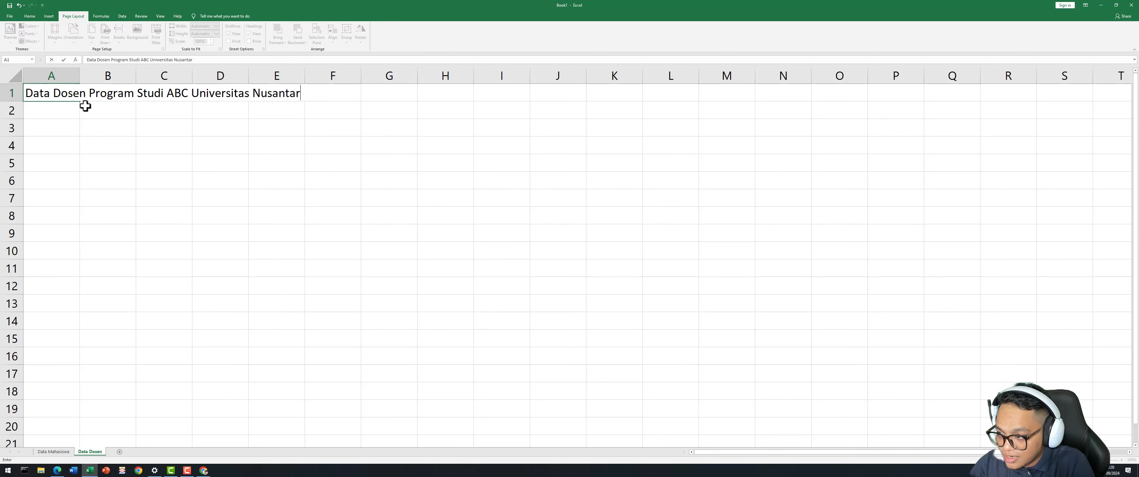
type("a Indonesia")
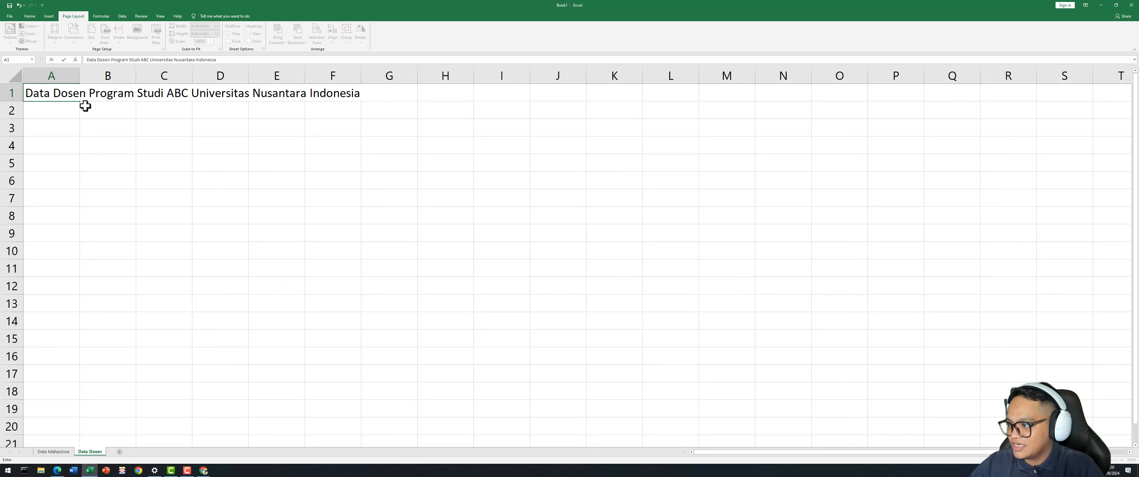
key("Return")
key("Return")
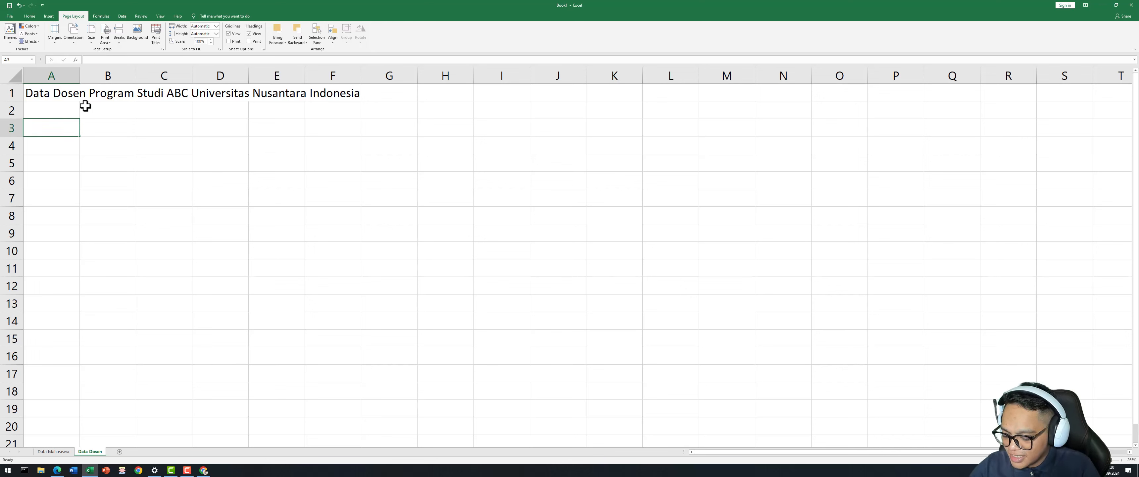
right_click(85, 106)
Enter headers NIDN, NAMA, ALAMAT, EMAIL and NO. TELP across A3:E3.
key("Escape")
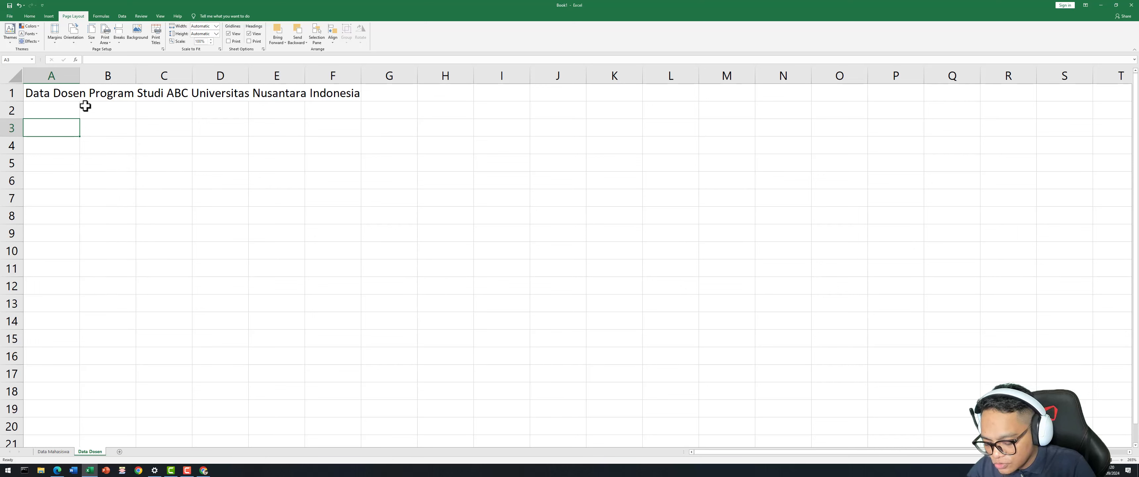
type("NIDN")
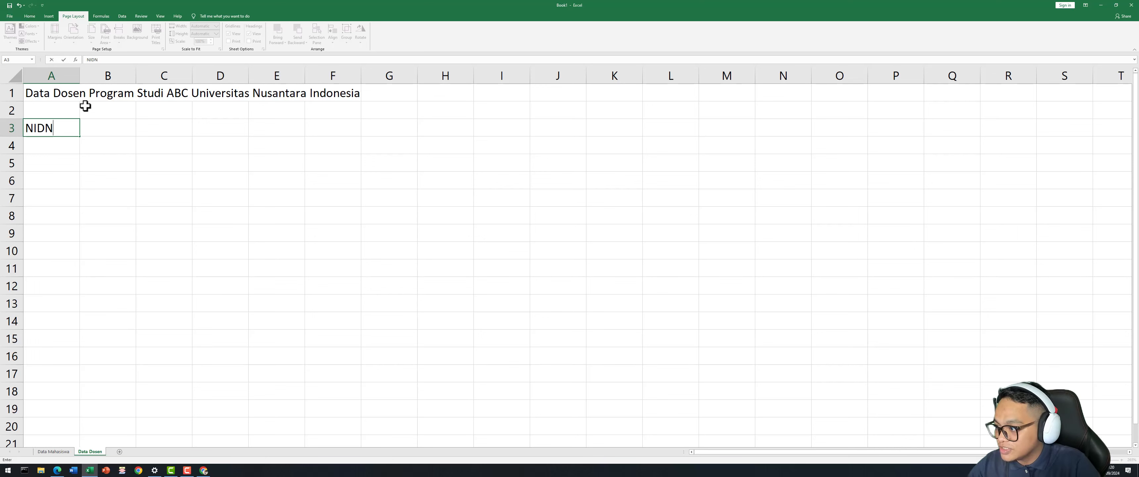
key("Tab")
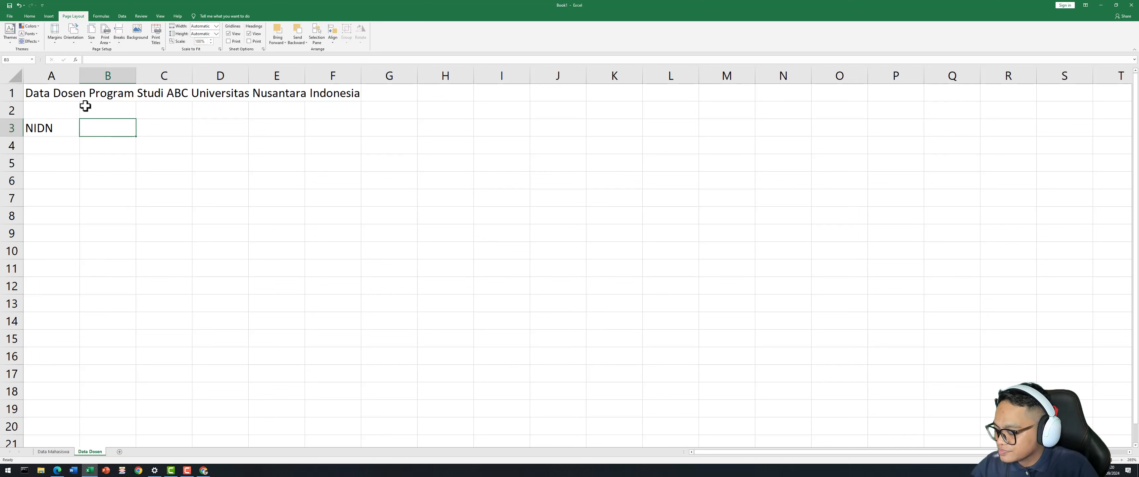
type("NAMA")
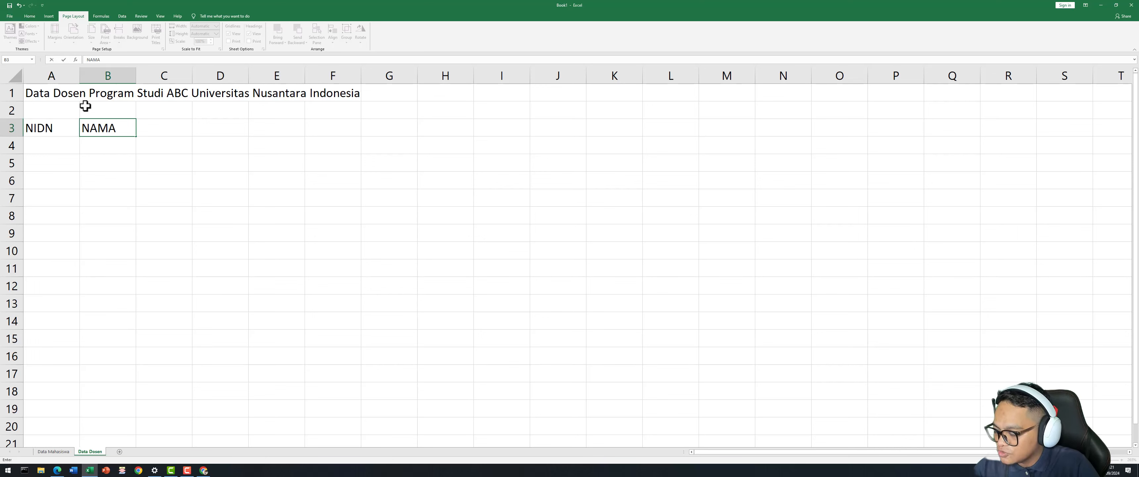
key("Tab")
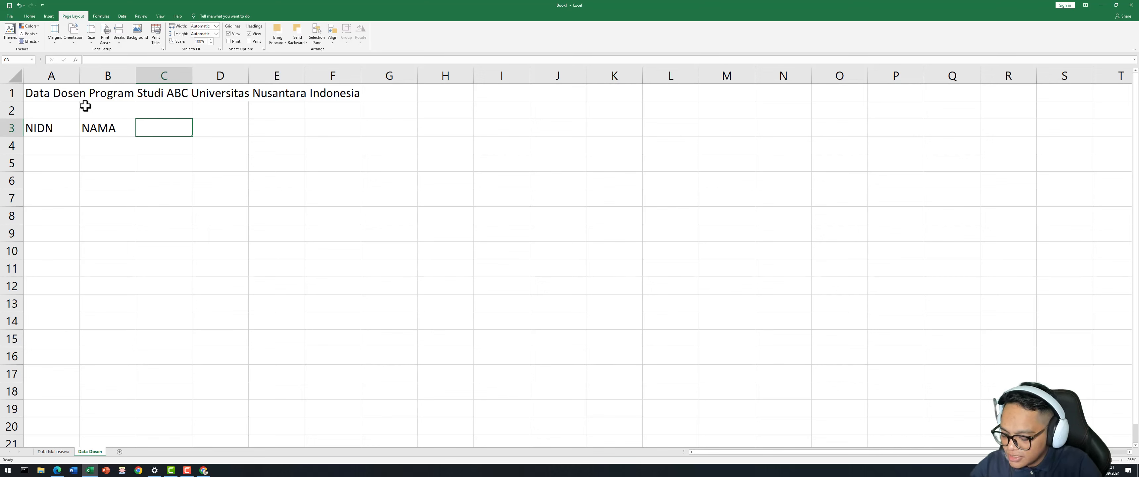
type("A")
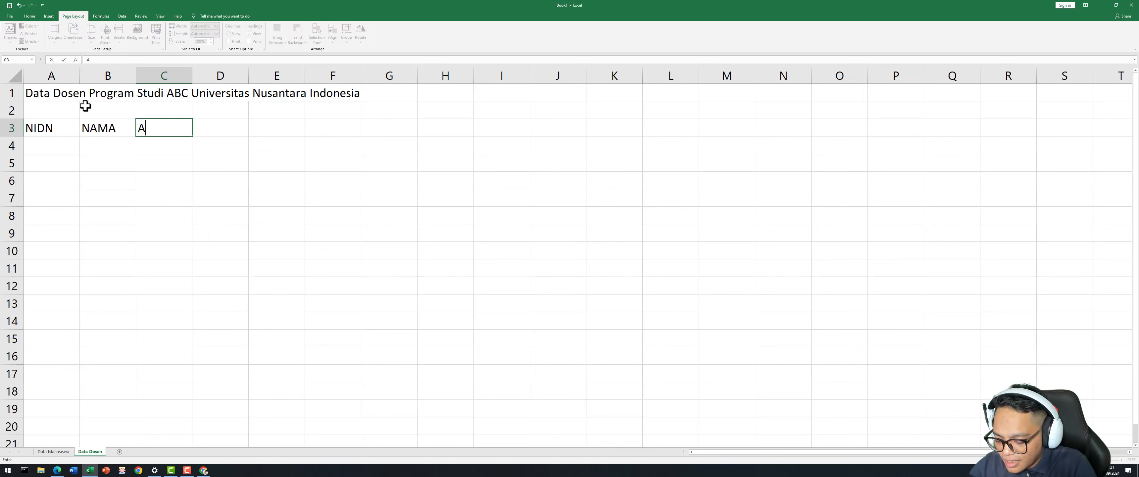
type("LAMAT")
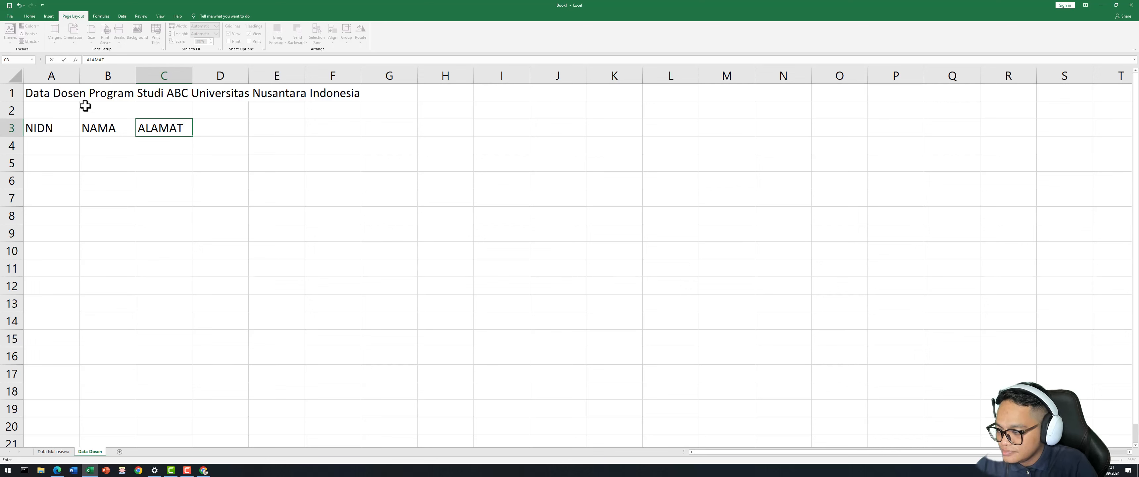
key("Tab")
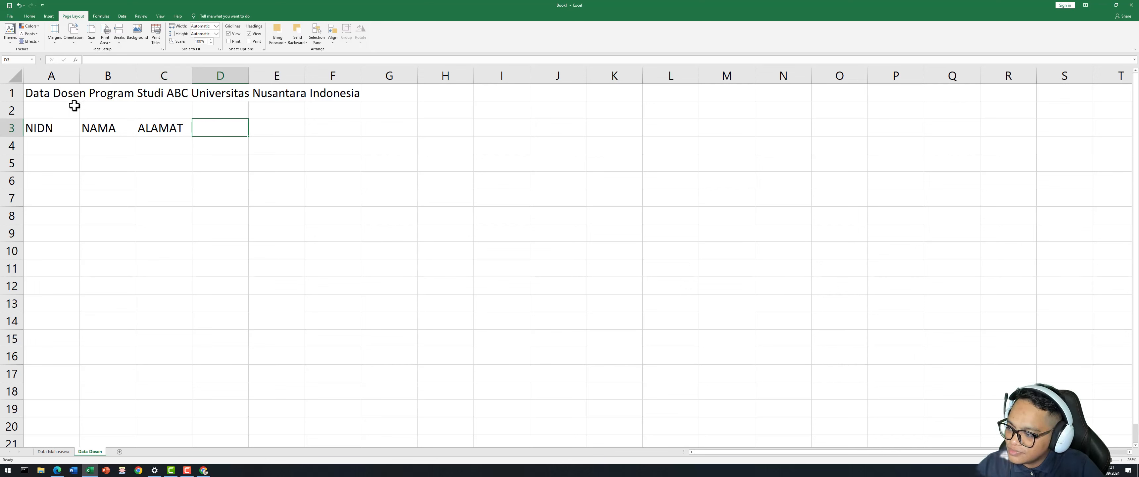
type("EMAIL")
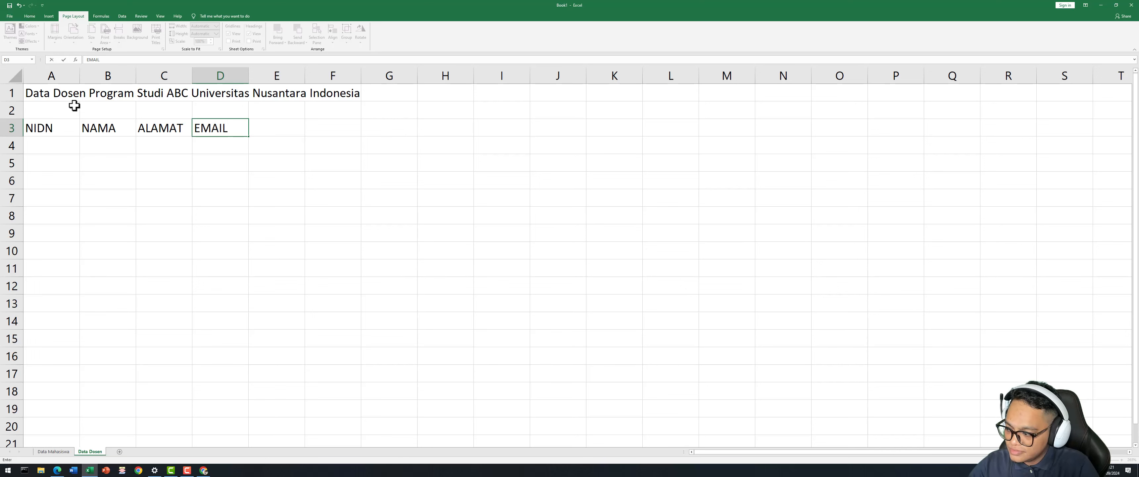
key("Tab")
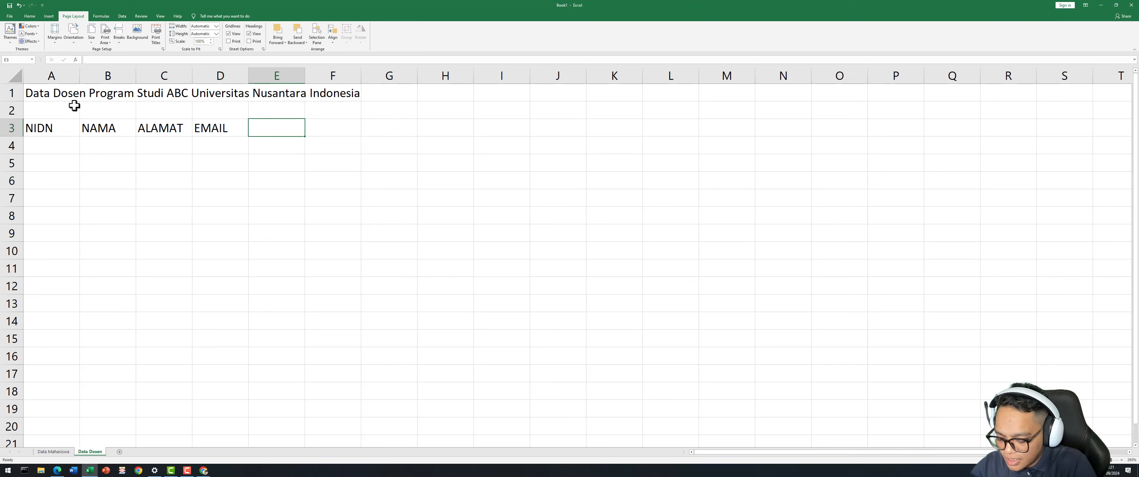
type("NO")
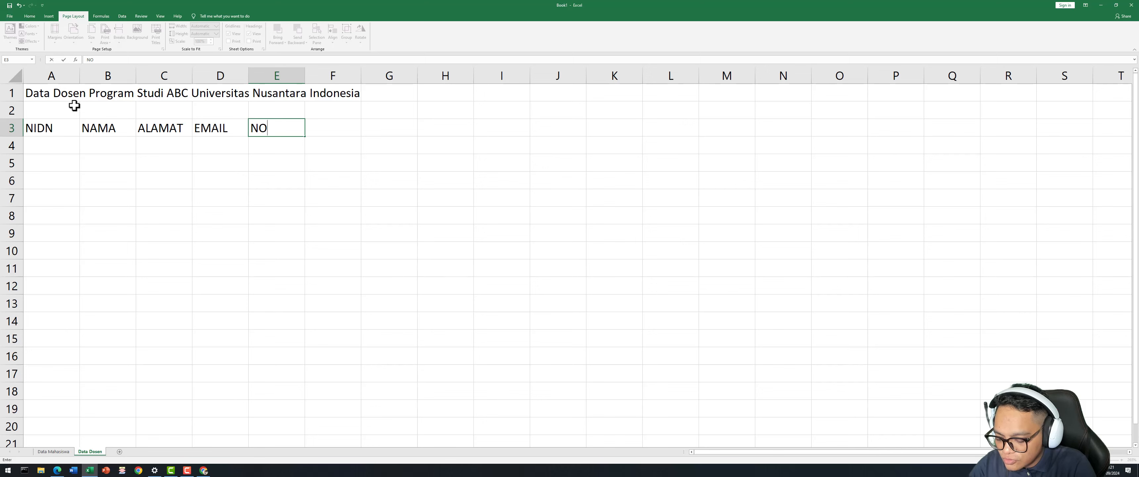
type(". TELP")
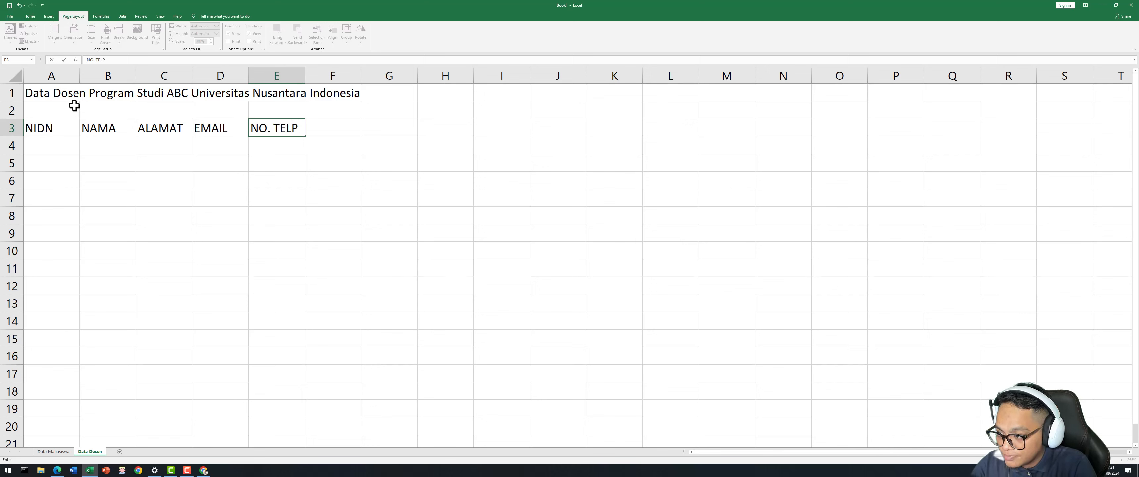
key("Tab")
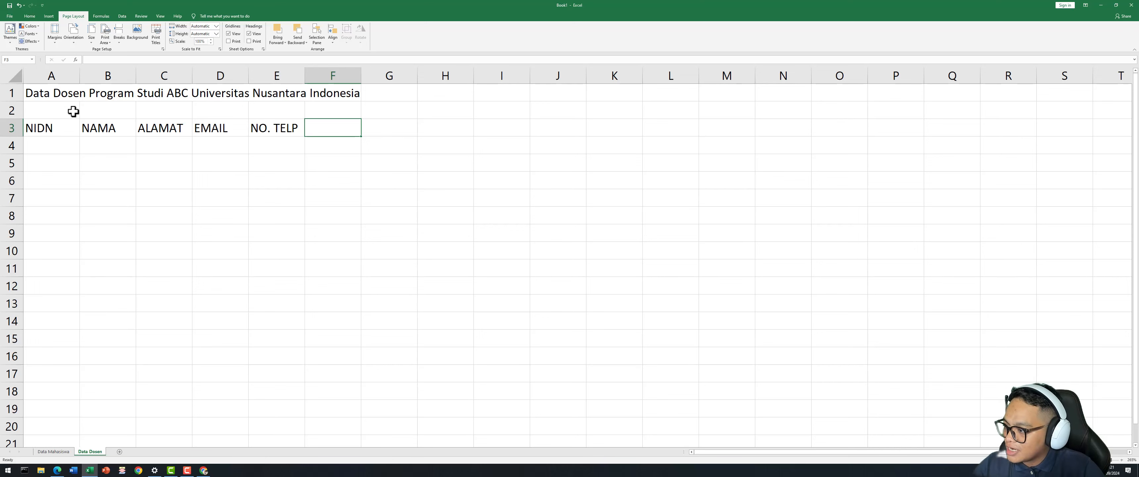
left_click(56, 180)
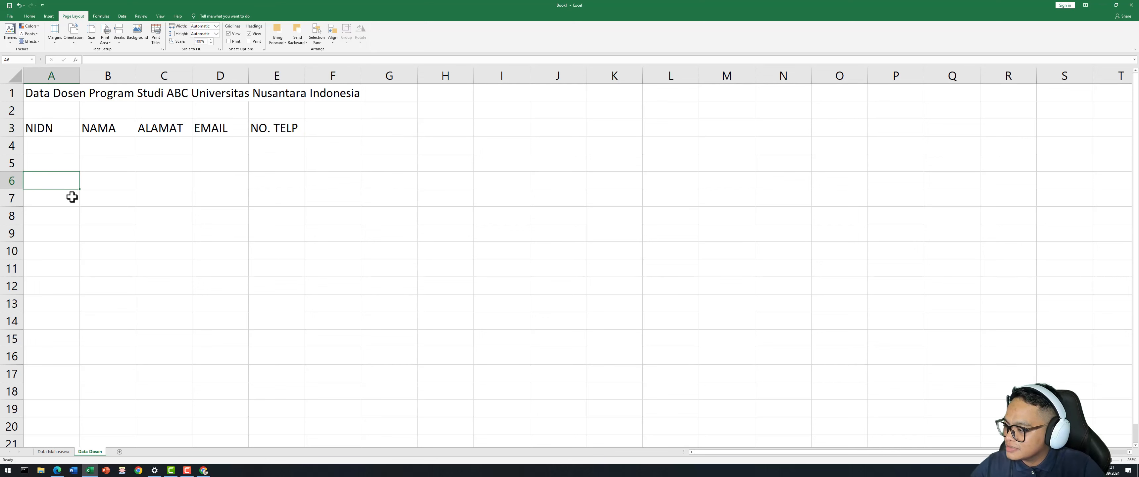
Enter the first lecturer's NIDN in A4; Excel drops its leading zero.
left_click(56, 148)
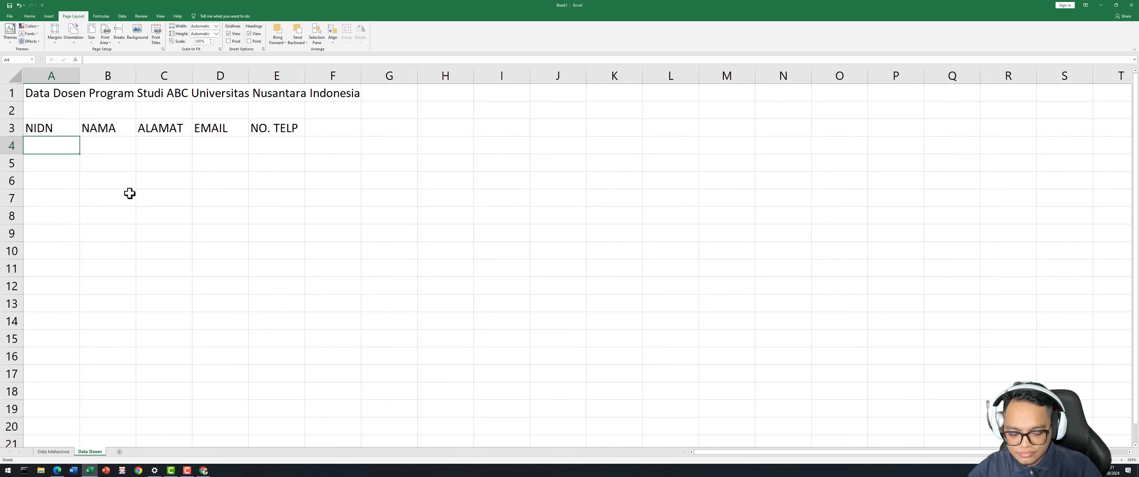
type("07")
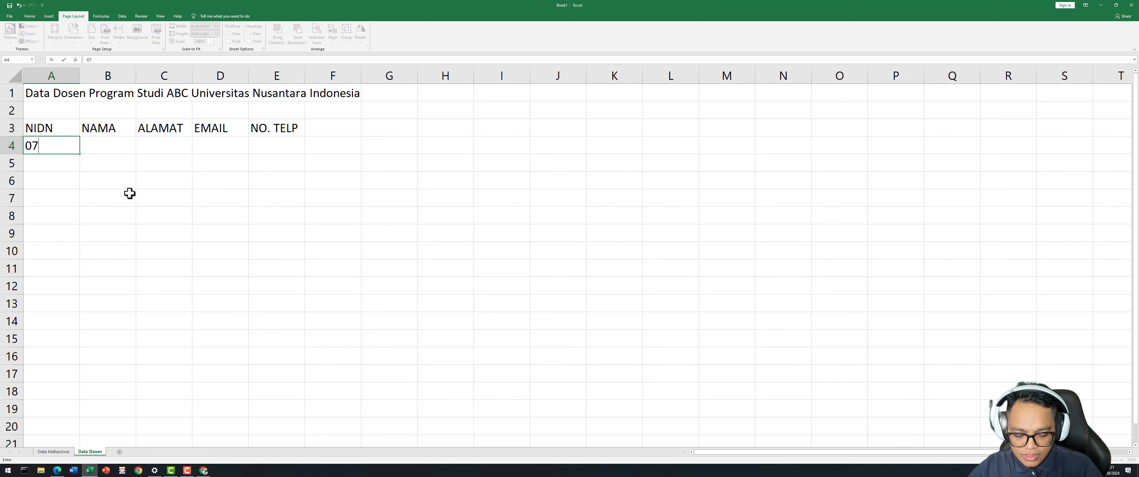
type("005")
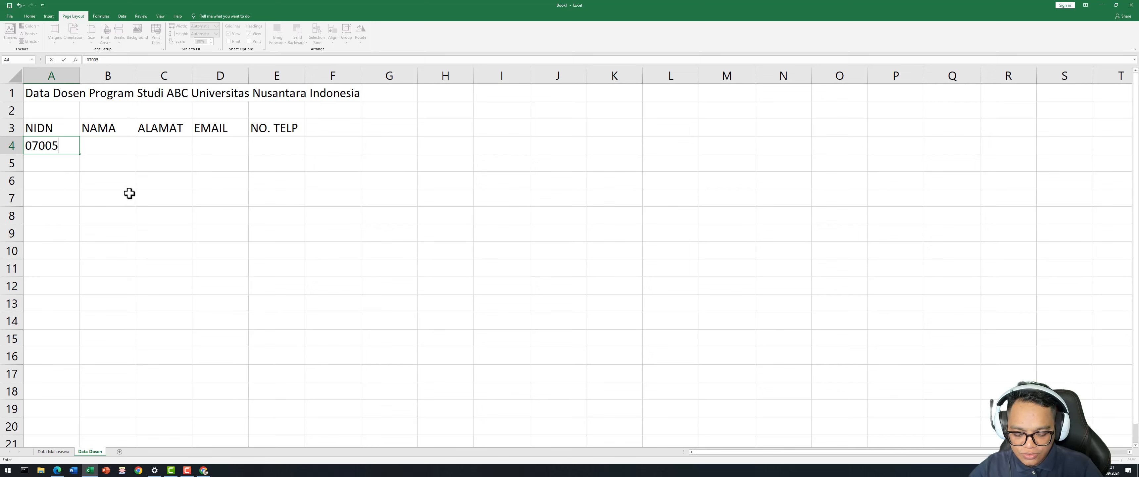
type("001")
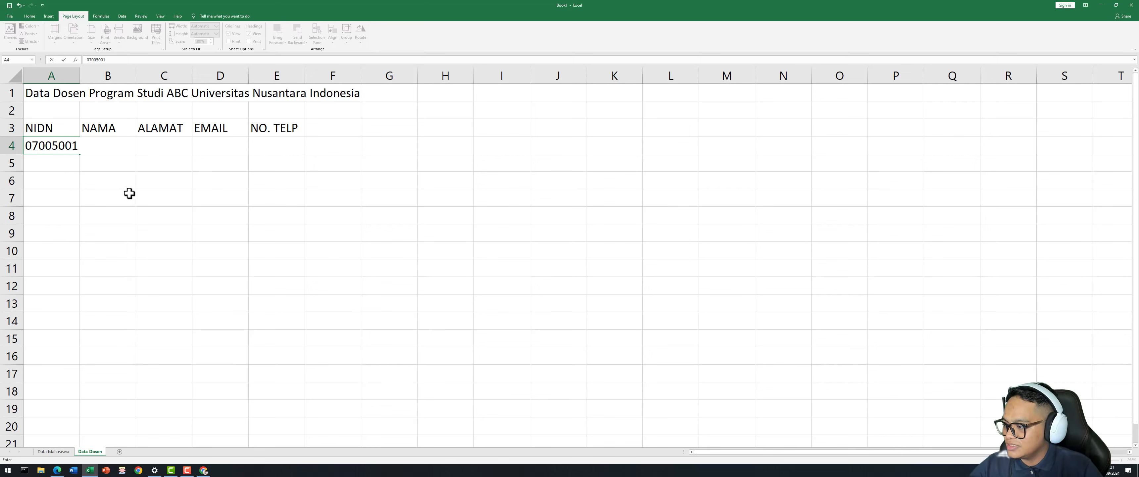
key("Return")
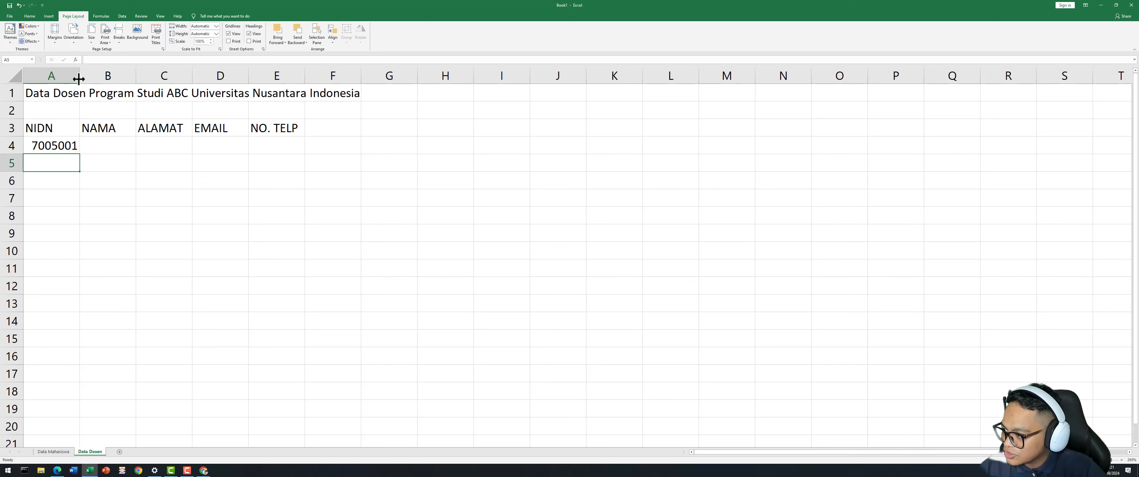
Widen column A, select the NIDN in A4 and go back to the Home ribbon.
left_click_drag(78, 79, 98, 79)
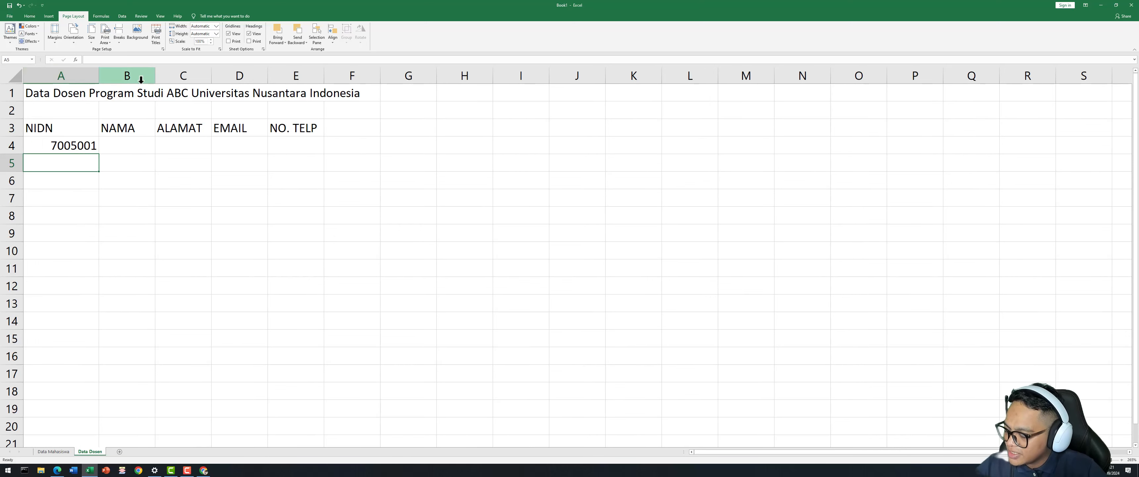
left_click(75, 192)
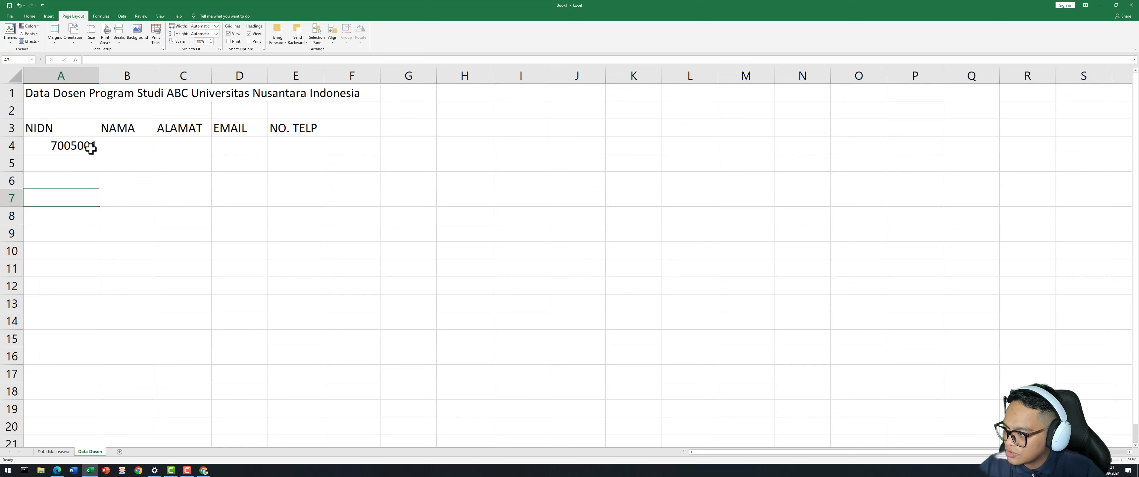
left_click(49, 145)
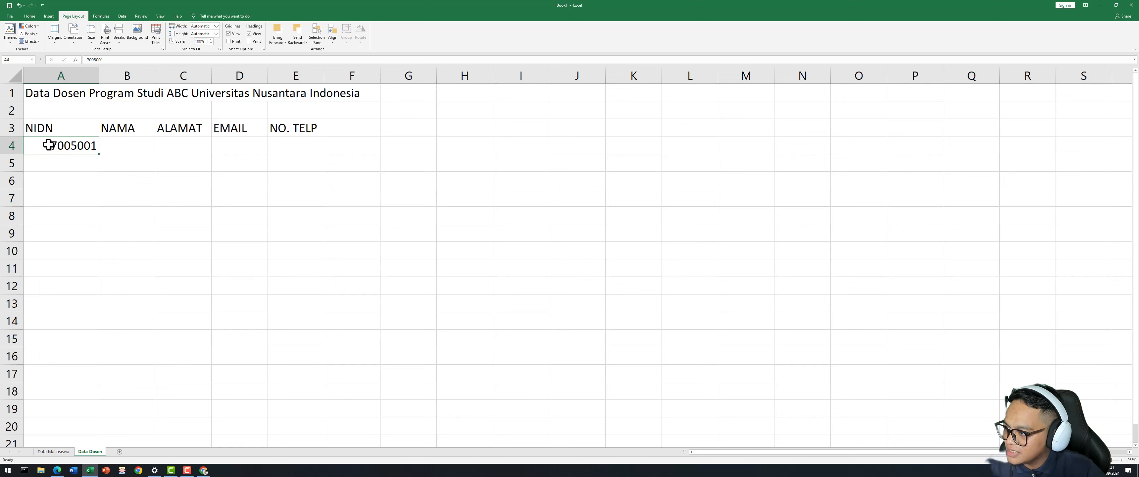
left_click(30, 16)
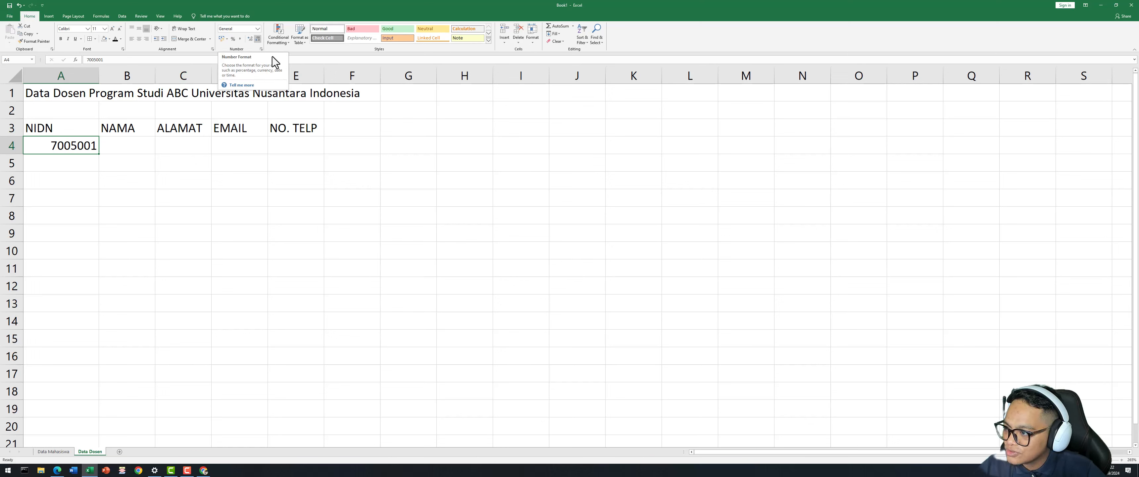
Format A4 as Text and add a leading zero so it reads 07005001.
left_click(257, 29)
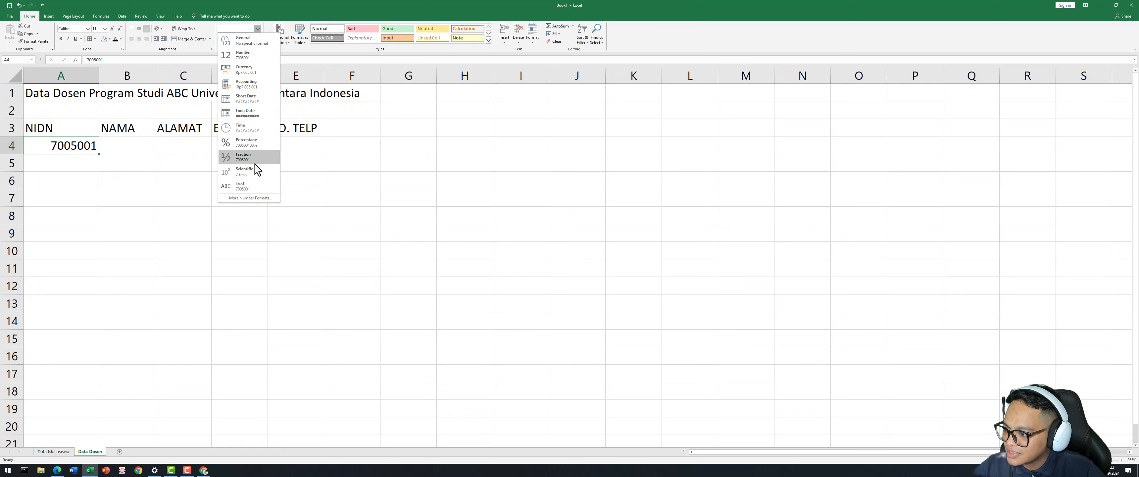
left_click(257, 188)
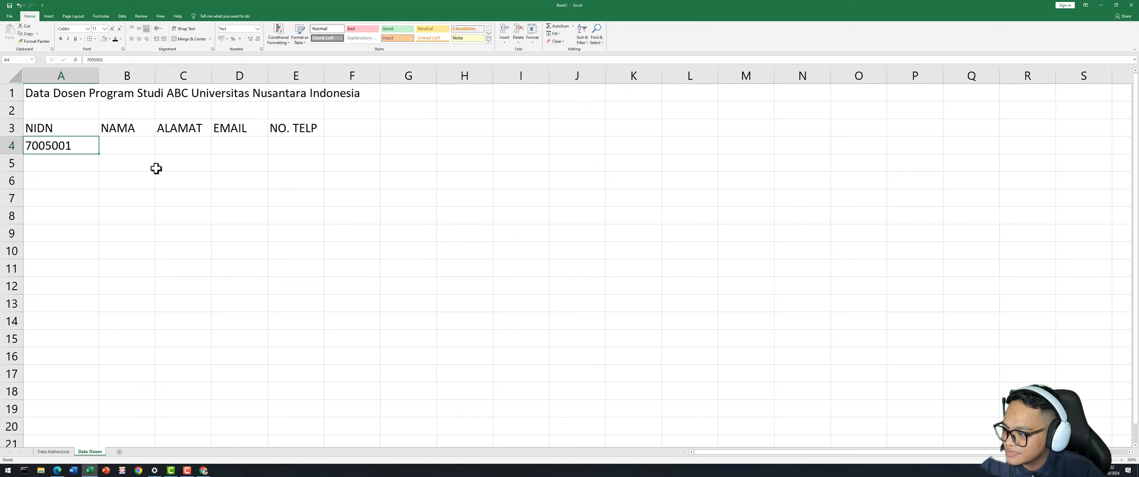
left_click(86, 60)
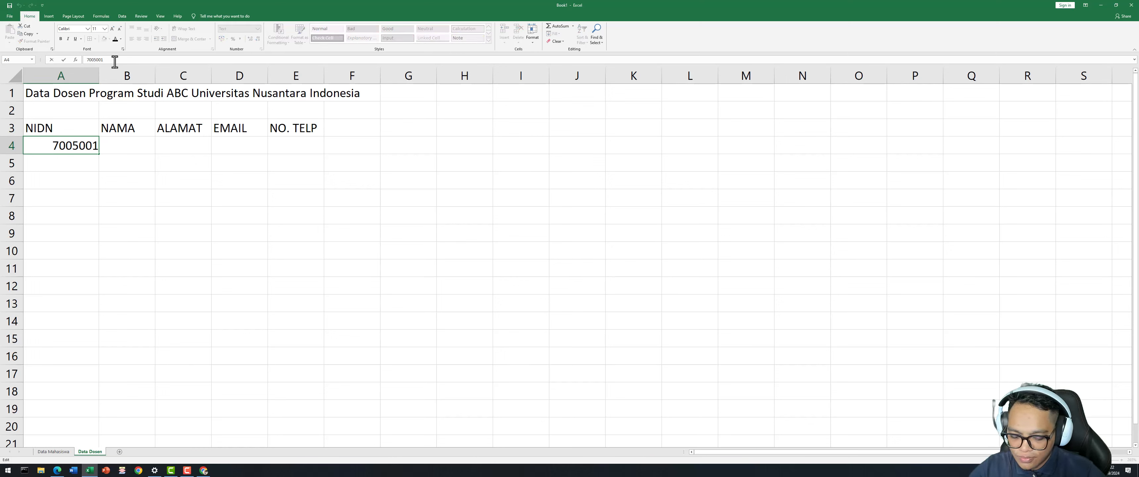
type("0")
key("Return")
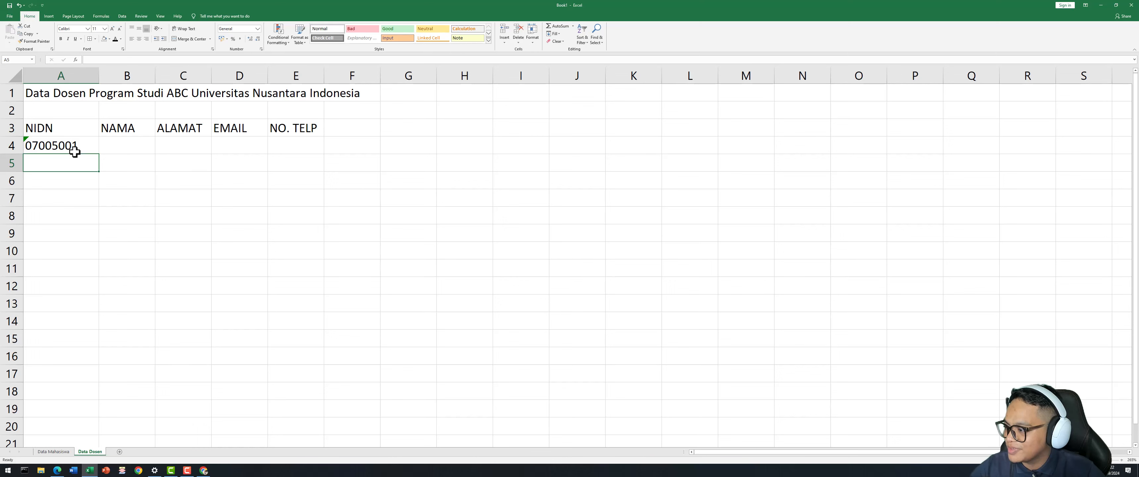
Enter 7005002 in A5, correcting its last digit.
left_click(110, 197)
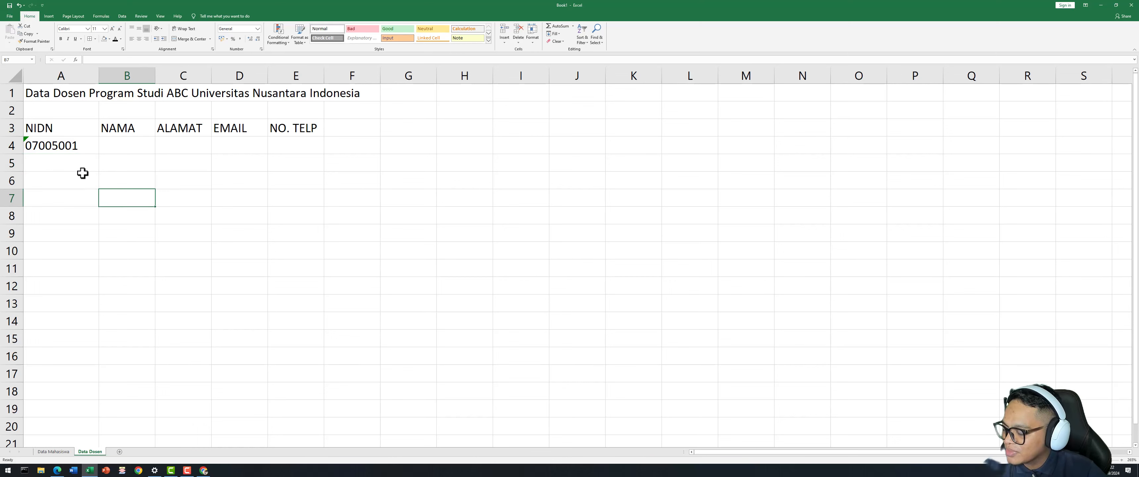
left_click(76, 160)
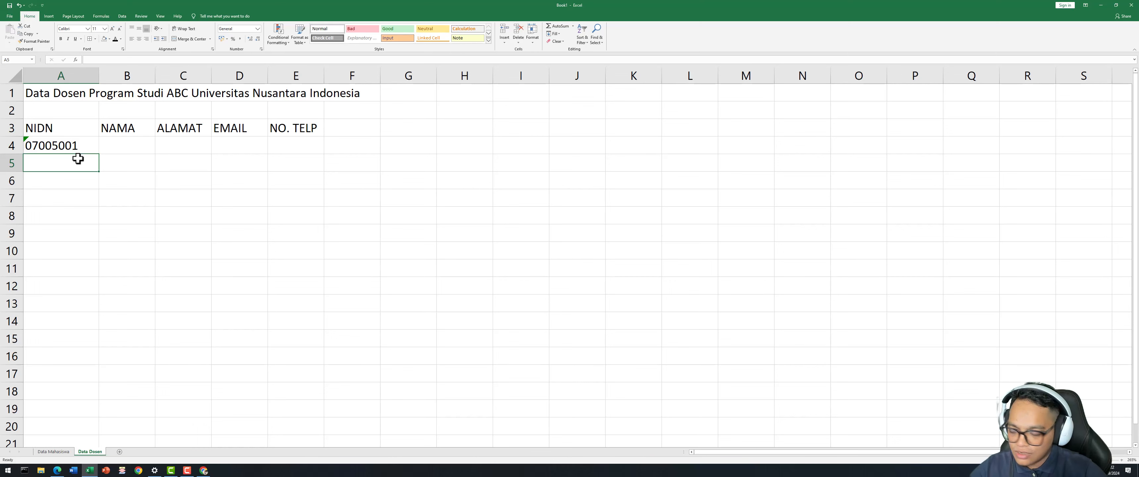
type("07005001")
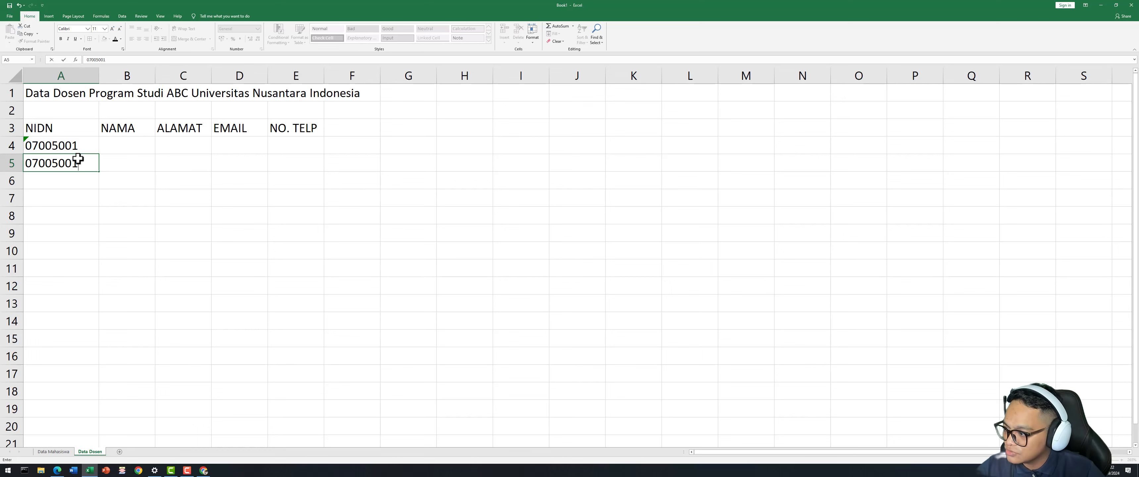
key("Return")
left_click(78, 158)
key("F2")
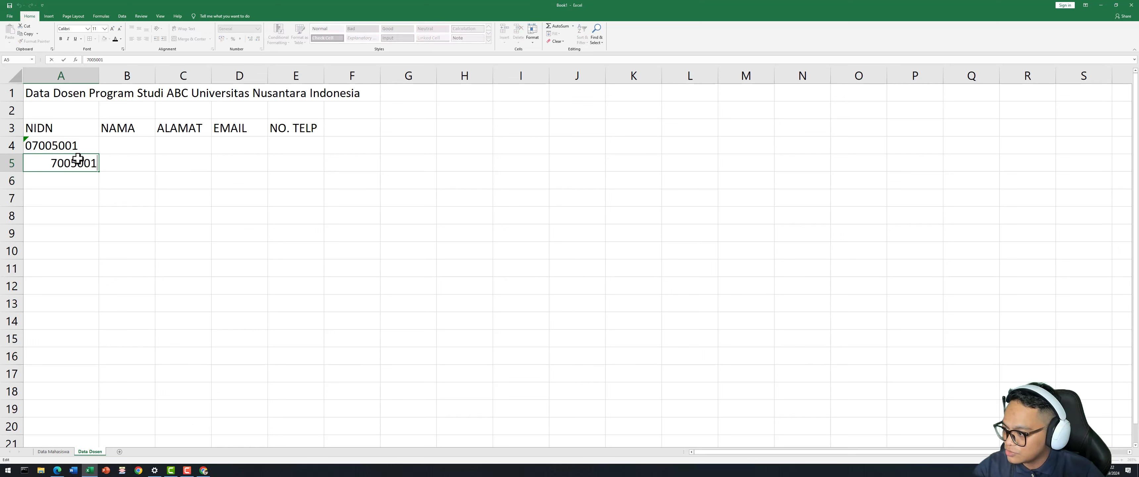
key("BackSpace")
type("2")
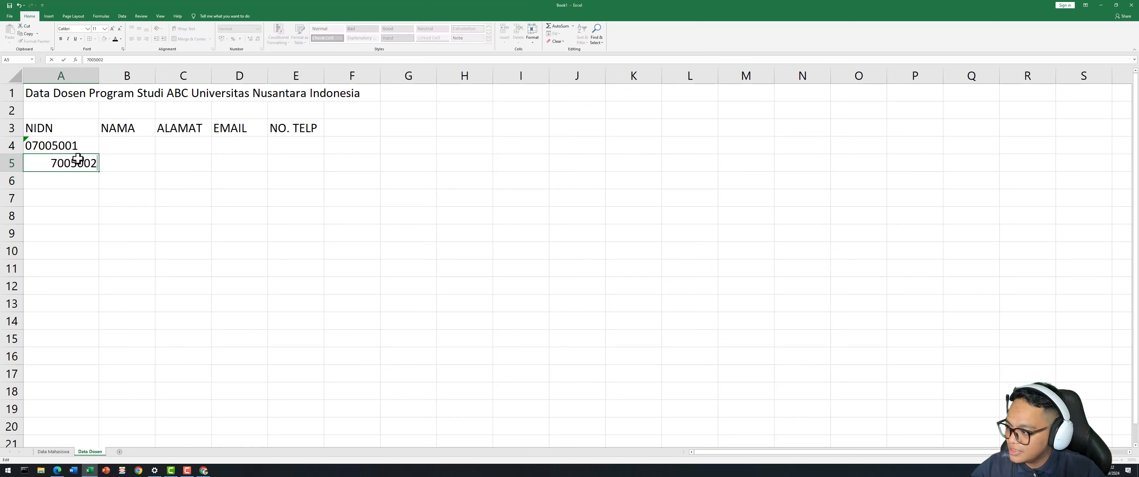
key("Return")
Format A5 as Text and add a leading zero so it reads 07005002.
left_click(78, 158)
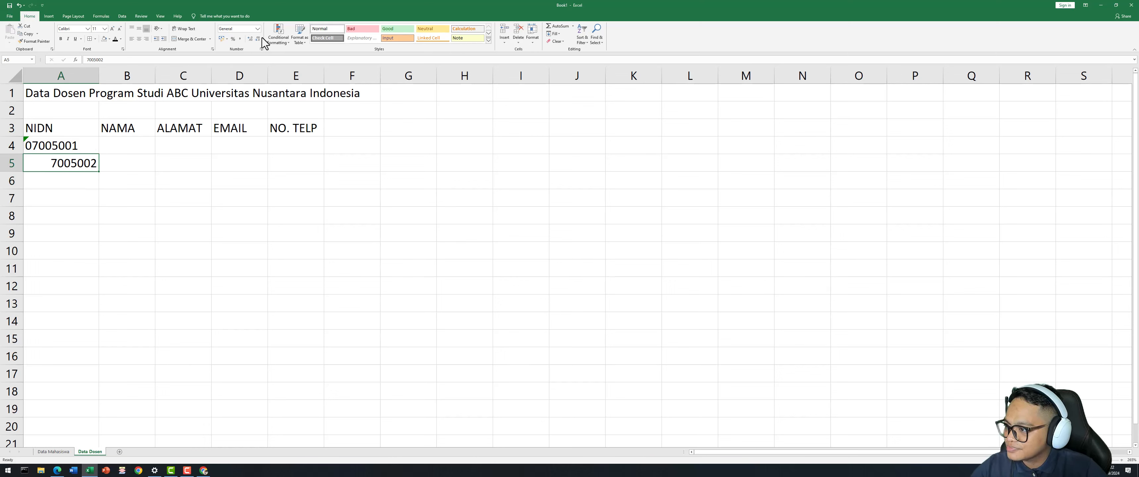
left_click(257, 28)
left_click(247, 186)
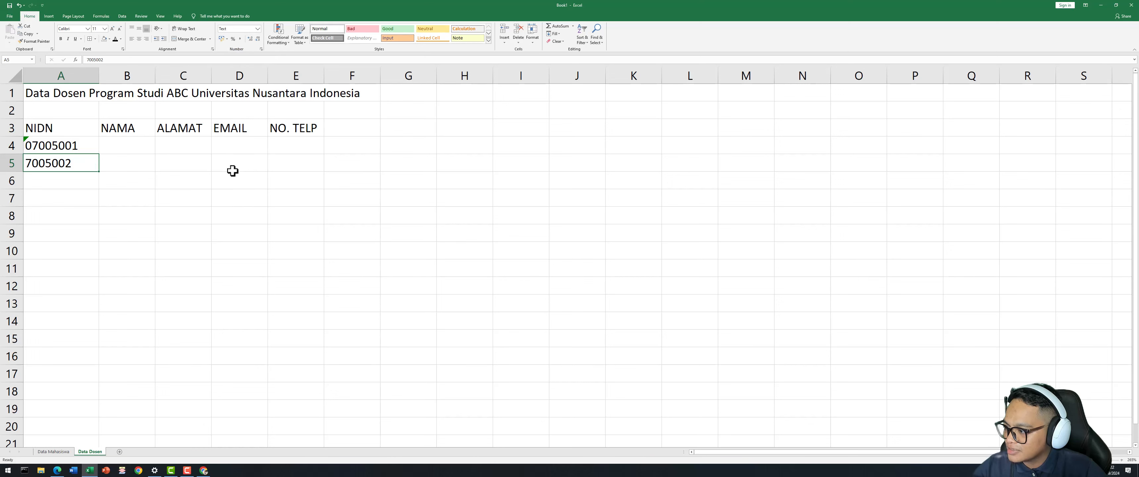
left_click(85, 60)
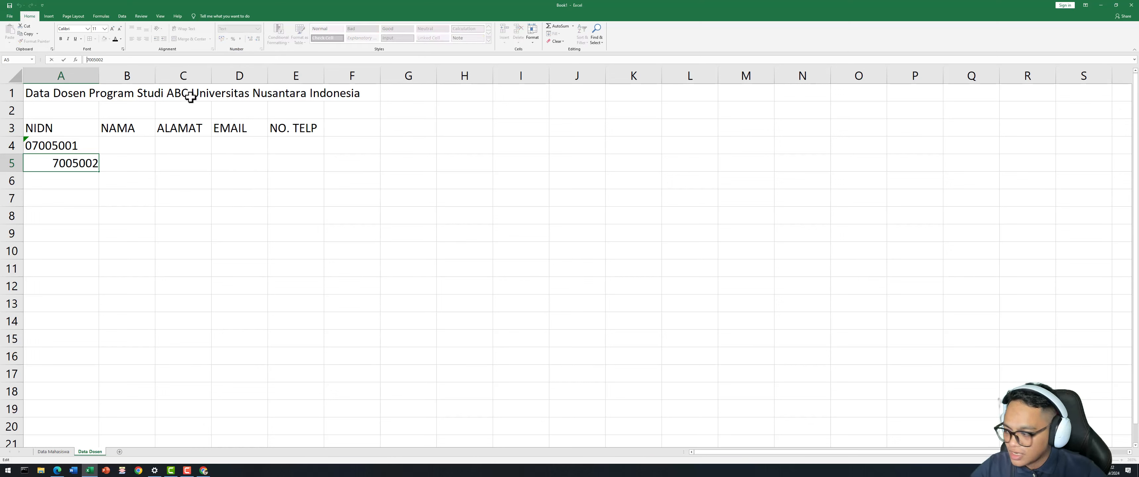
type("0")
key("Return")
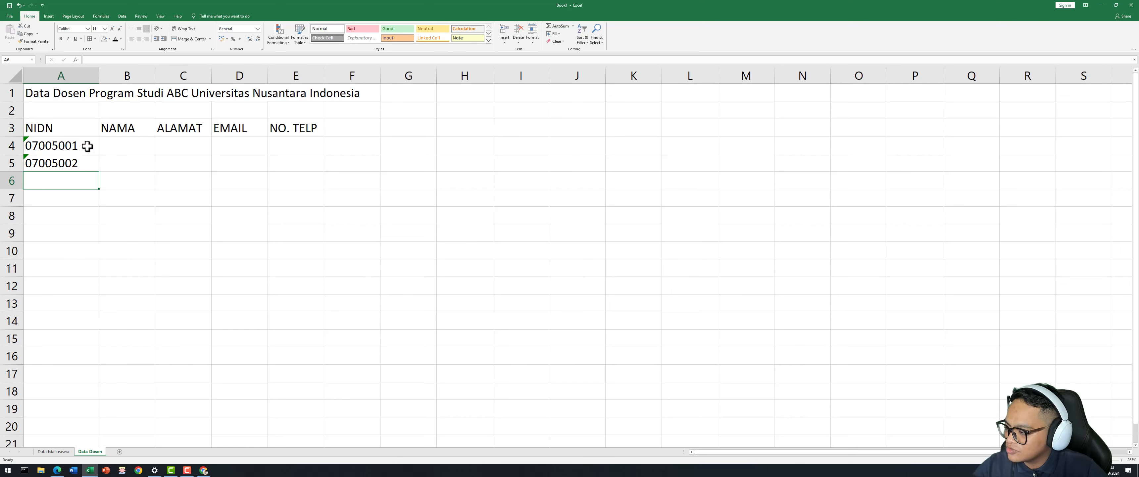
Extend the A4:A5 NIDN series down to A10, adding 07005003 through 07005007.
left_click(86, 160)
left_click(86, 143)
left_click(86, 160)
left_click(85, 140)
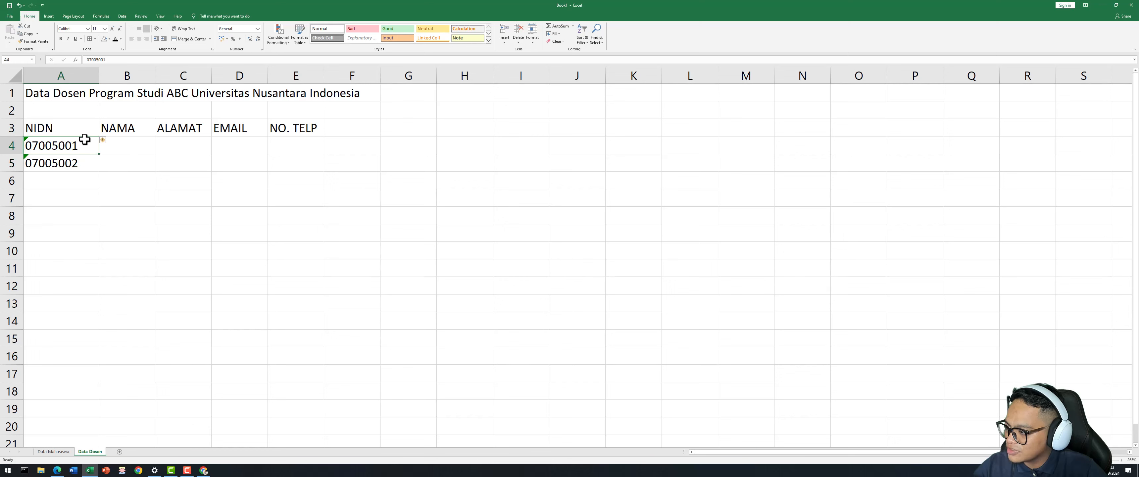
left_click(134, 194)
left_click(88, 143)
left_click_drag(89, 142, 82, 163)
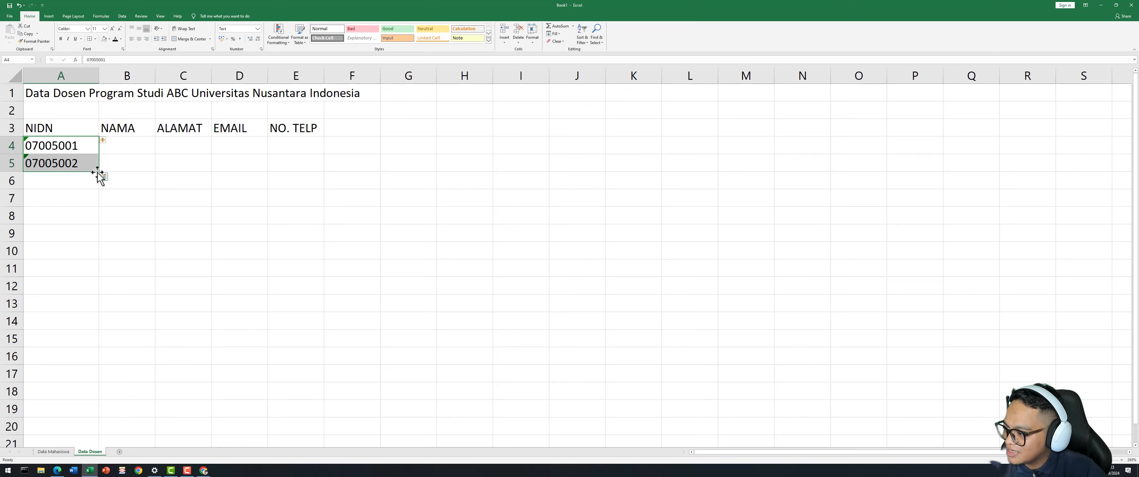
left_click_drag(98, 172, 102, 259)
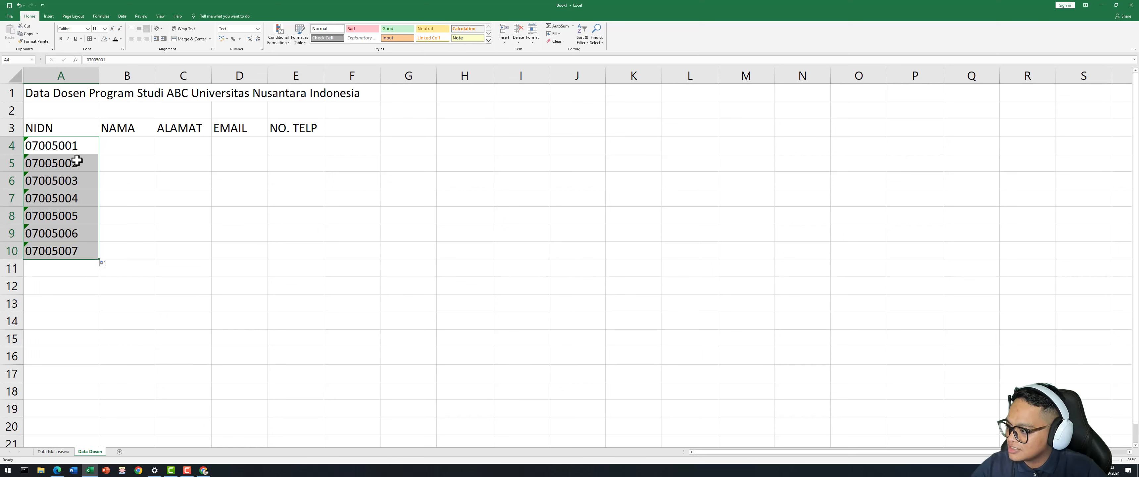
Enter the first three lecturers' names in B4, B5 and B6.
left_click(138, 168)
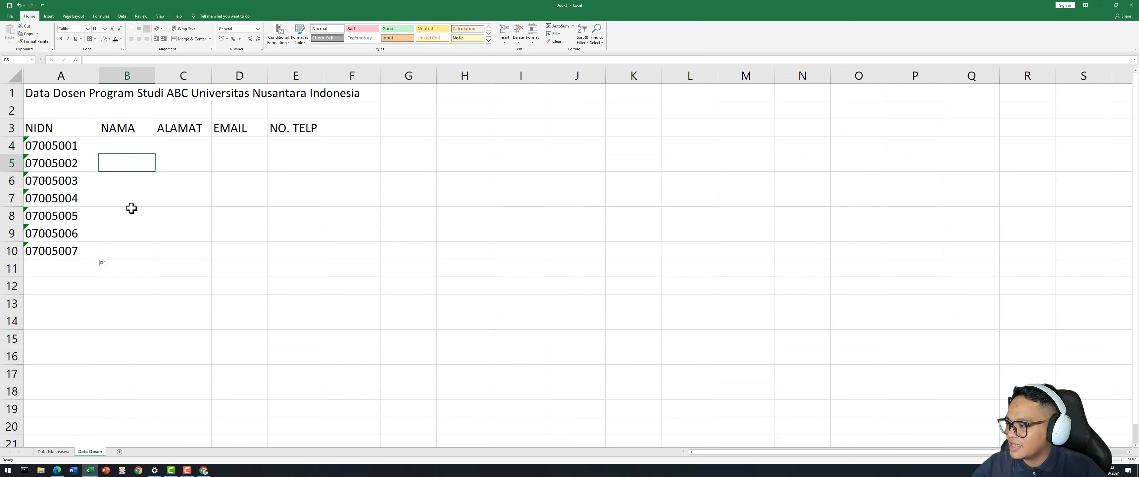
left_click(175, 195)
left_click(148, 149)
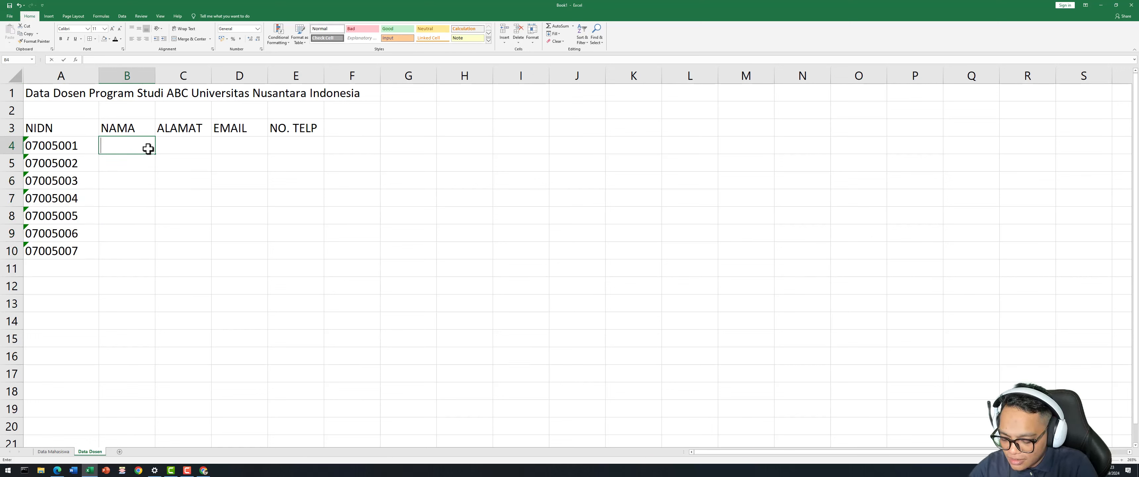
type("Agus")
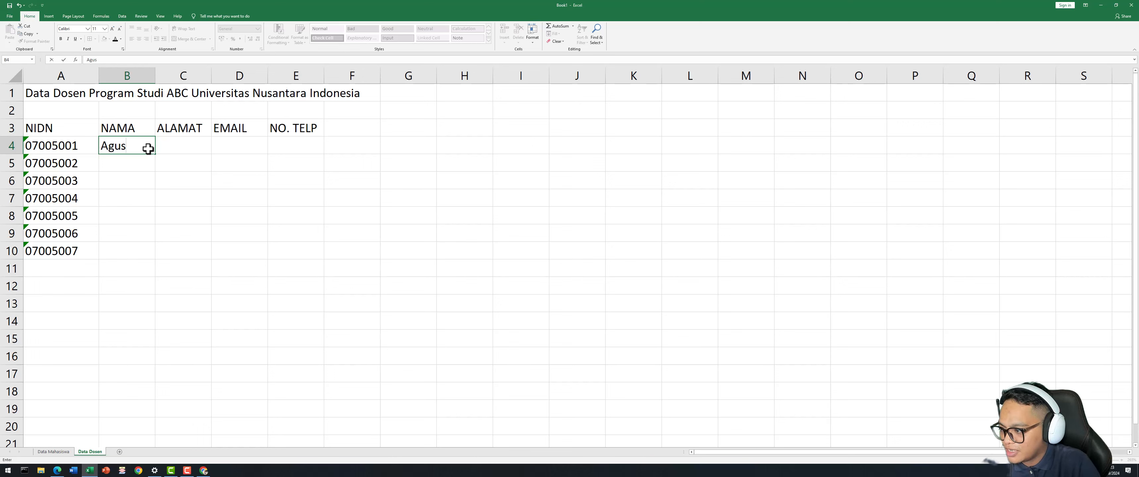
key("Return")
type("Slamet")
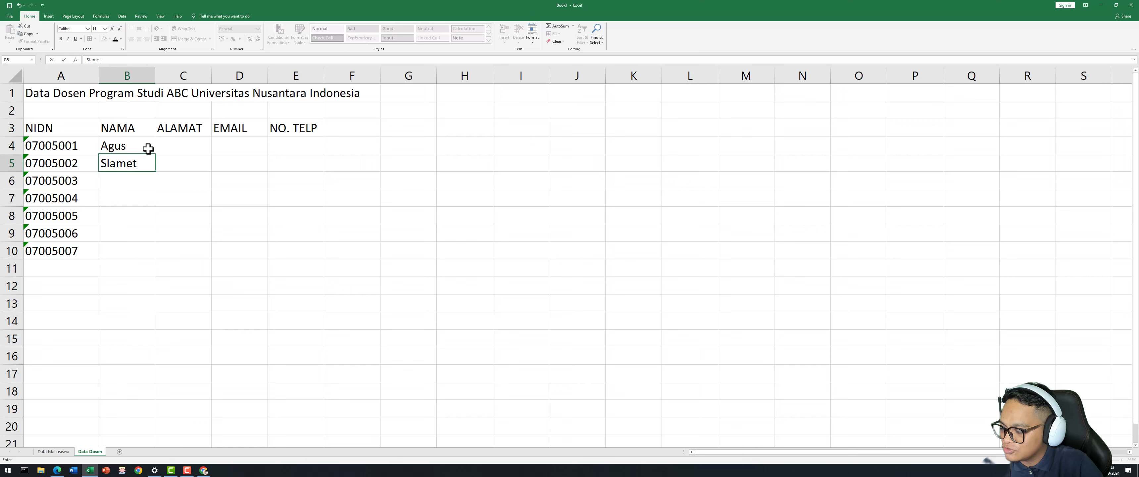
key("Return")
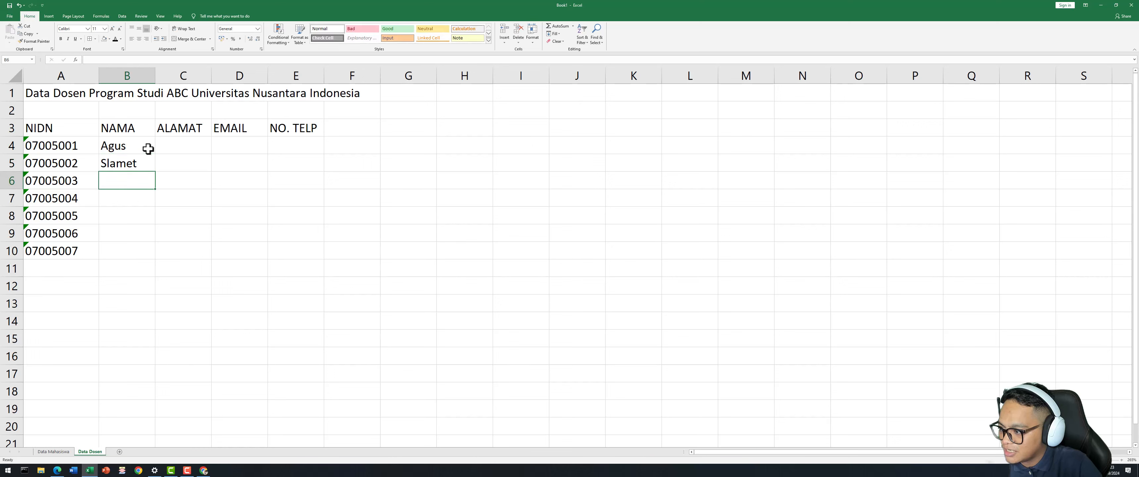
type("Andrey")
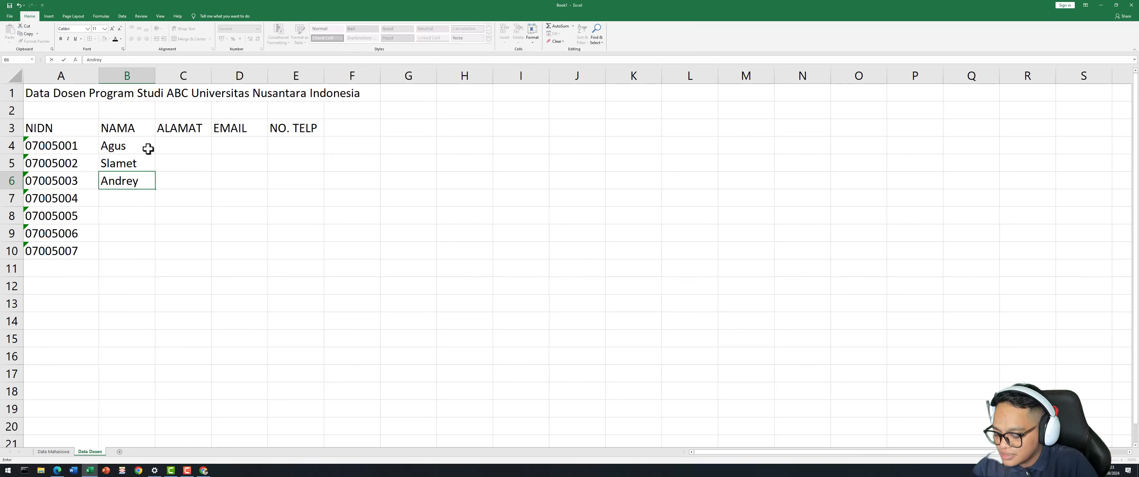
key("Return")
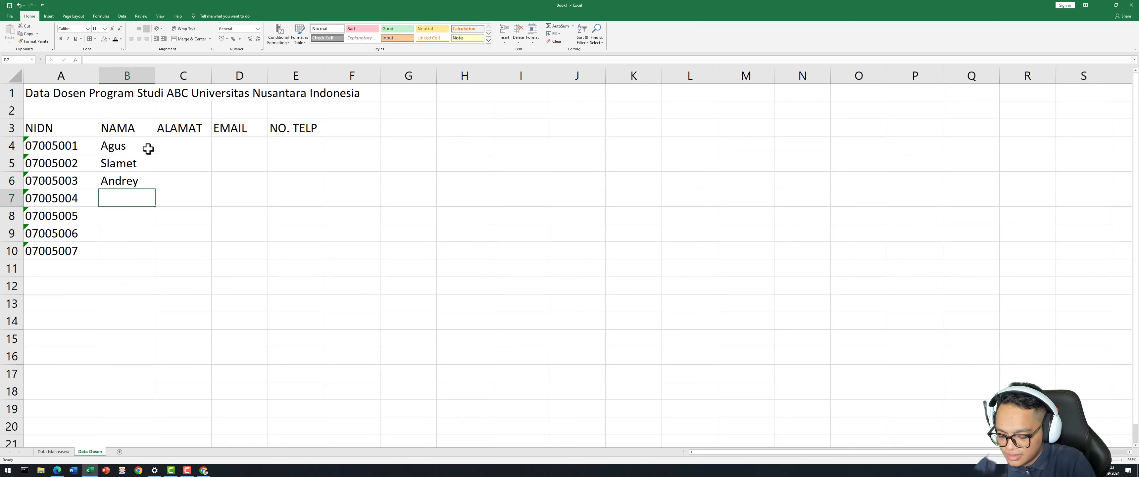
Enter the next lecturers' names in B7 to B9, fixing a typo, and start B10.
type("Gatot")
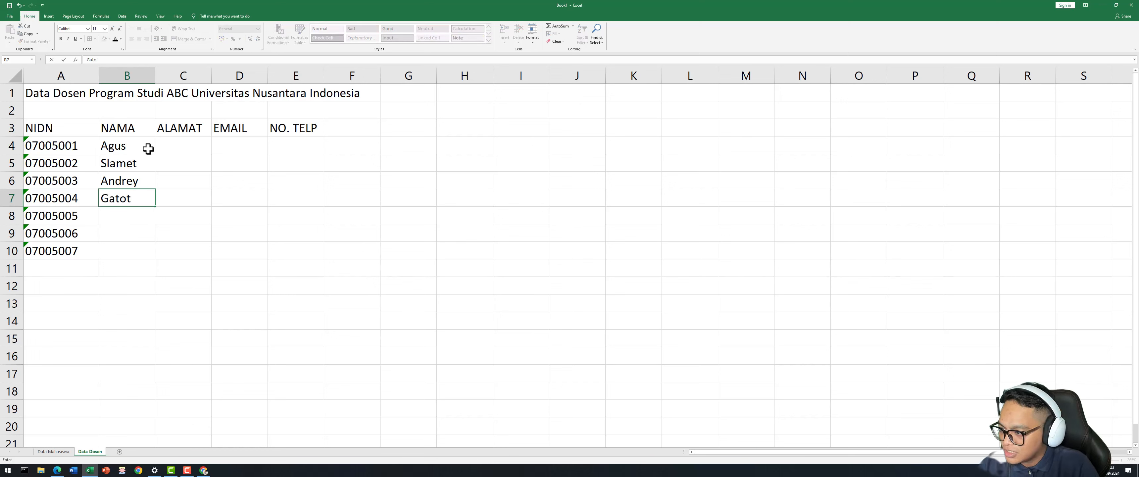
key("Return")
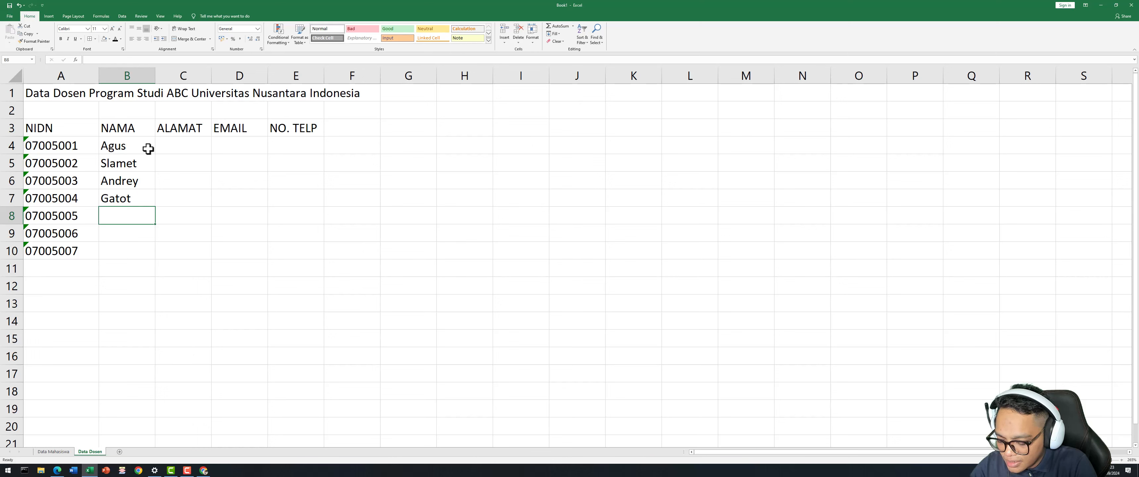
type("Kris")
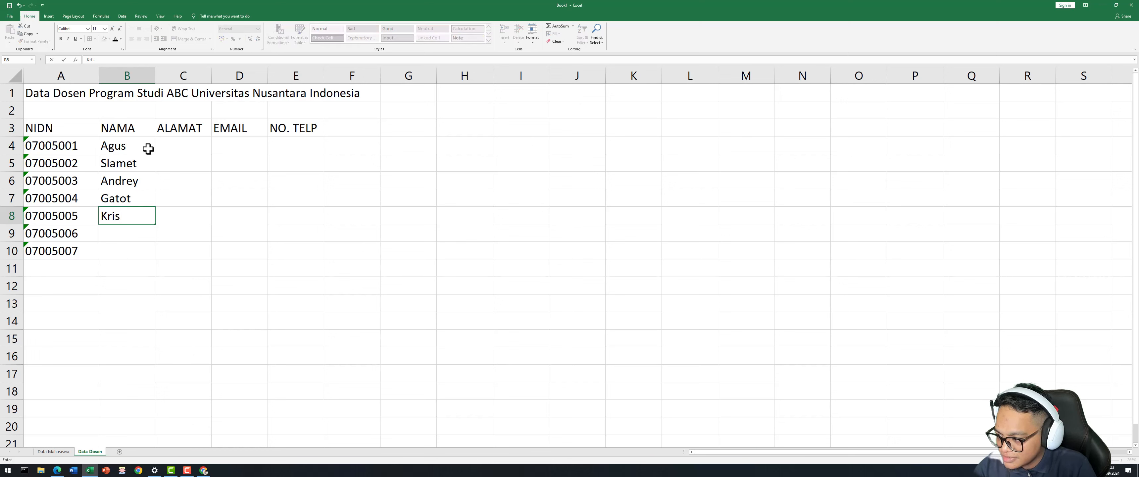
key("Return")
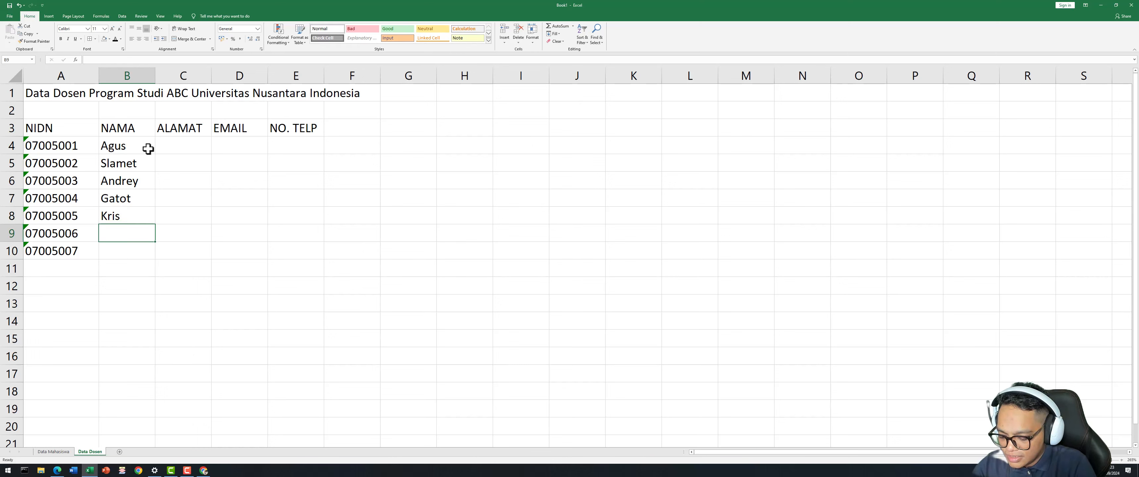
type("Suzab")
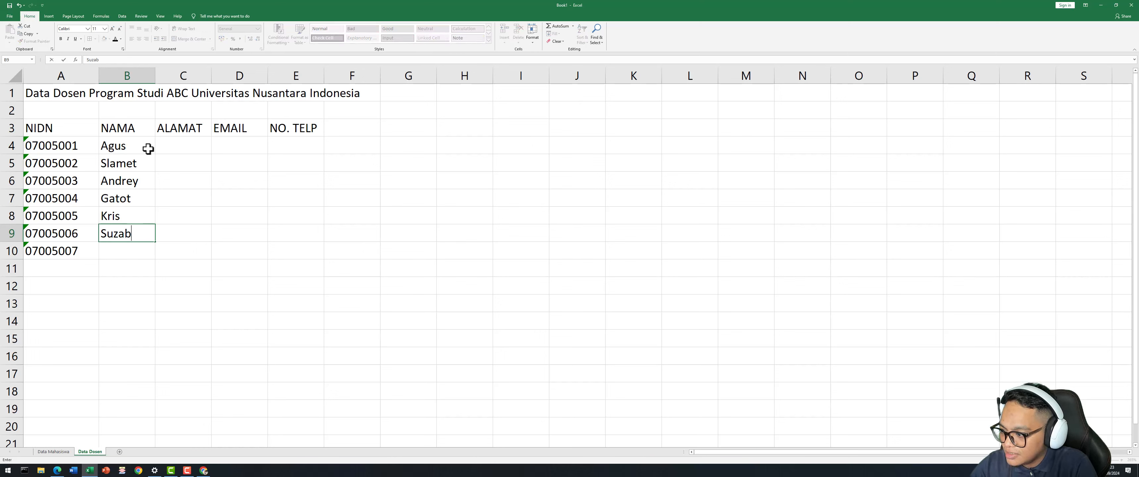
key("BackSpace")
type("na")
key("Return")
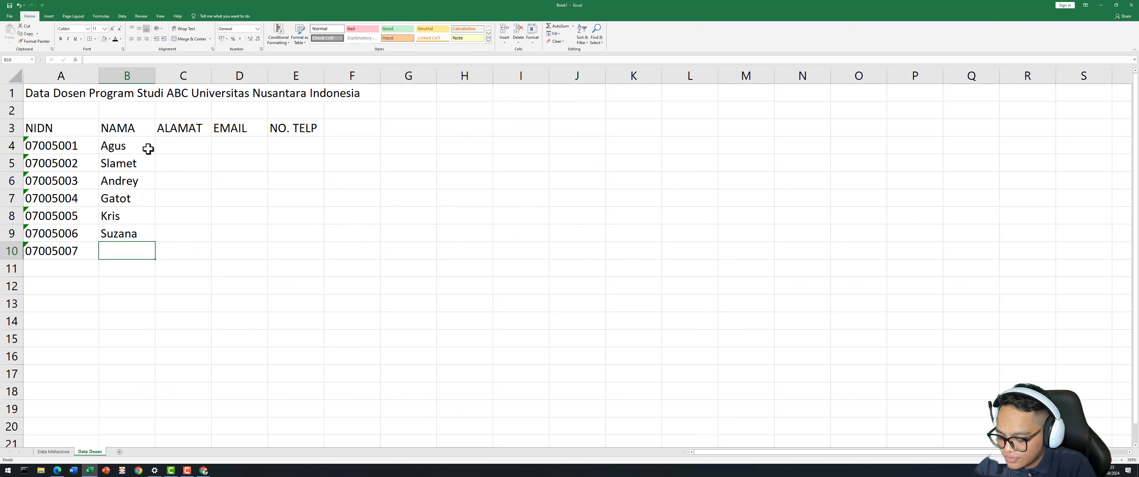
type("Dian")
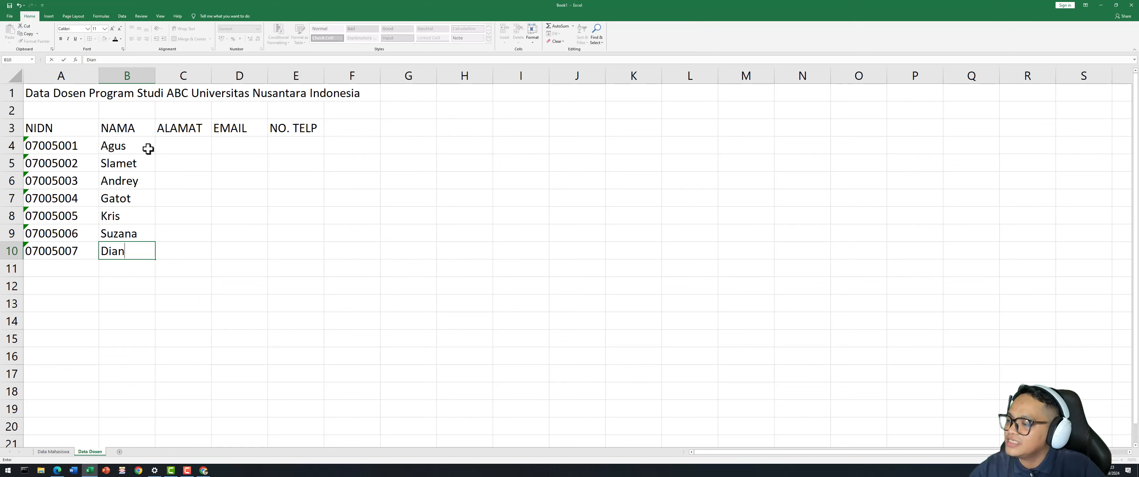
Autofit column C and enter Surabaya, Malang, Surabaya, Surabaya, Surabaya in C4:C8.
left_click(206, 179)
double_click(211, 75)
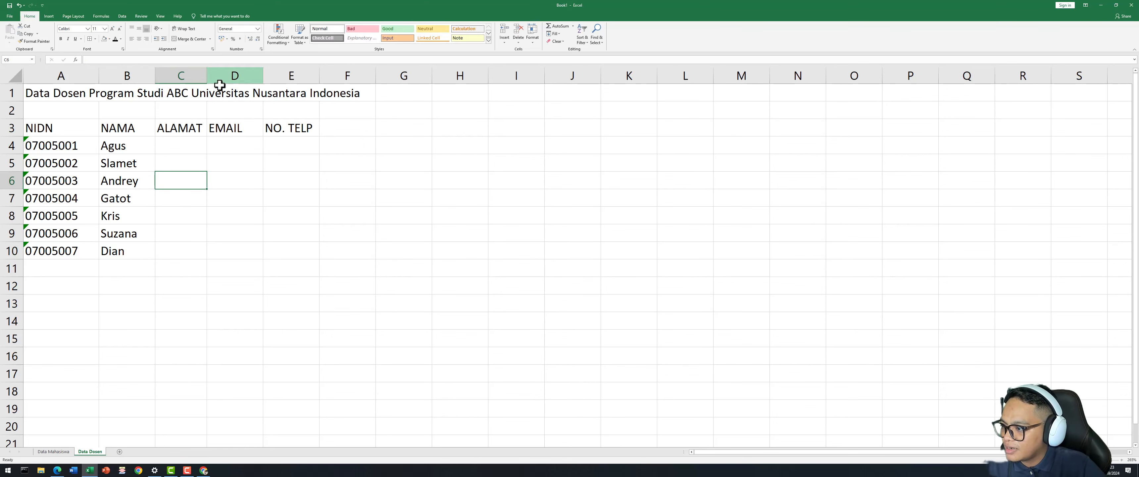
left_click(184, 147)
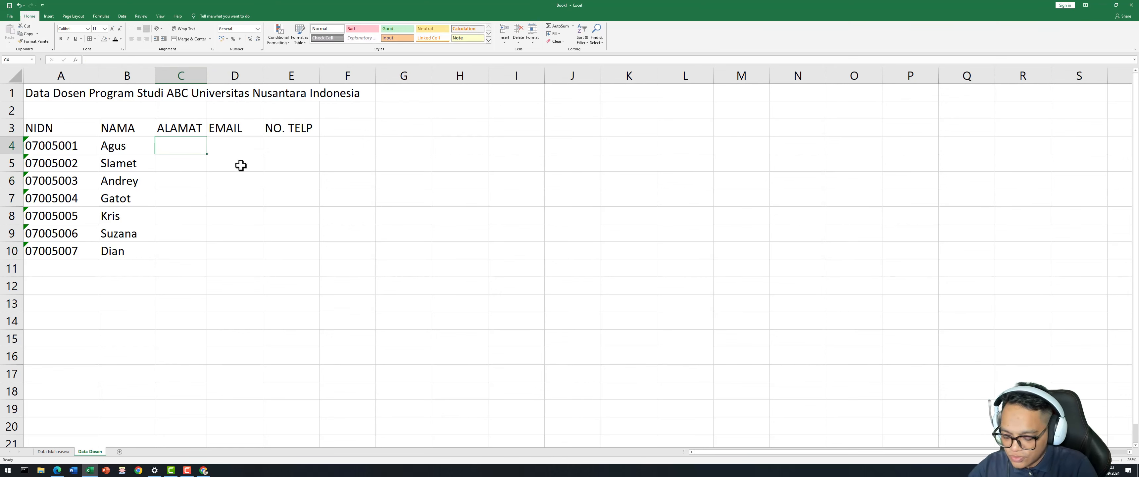
type("Surabaya")
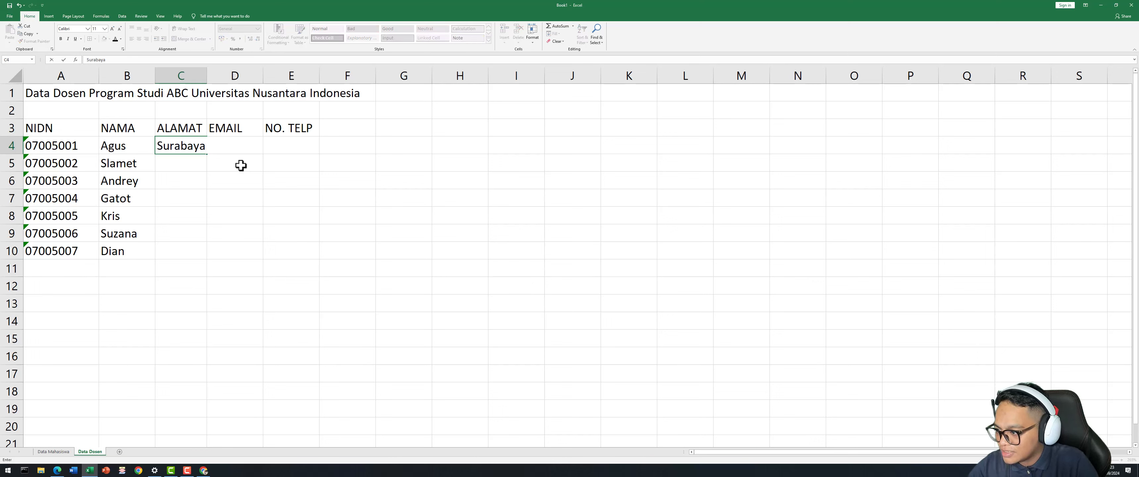
key("Return")
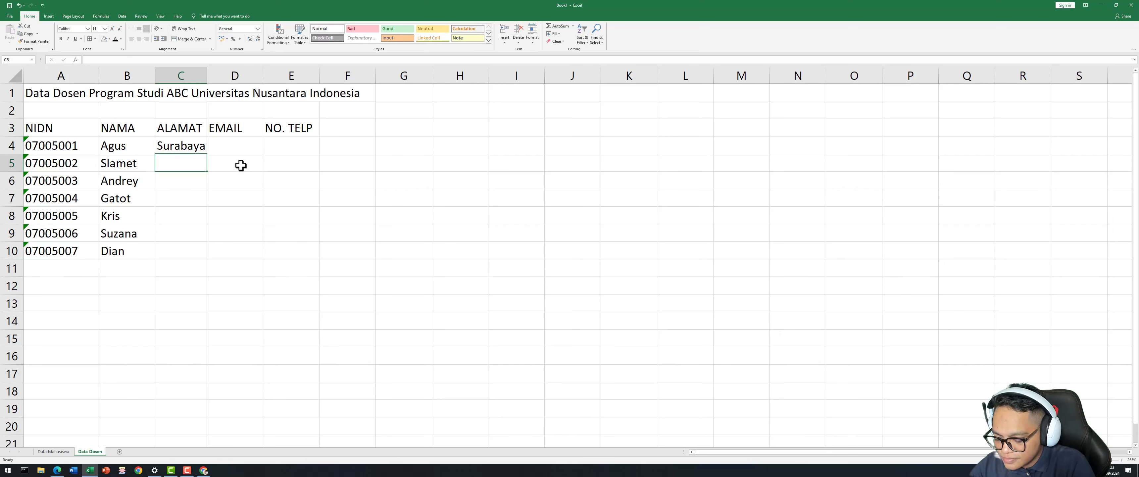
type("Malang")
key("Return")
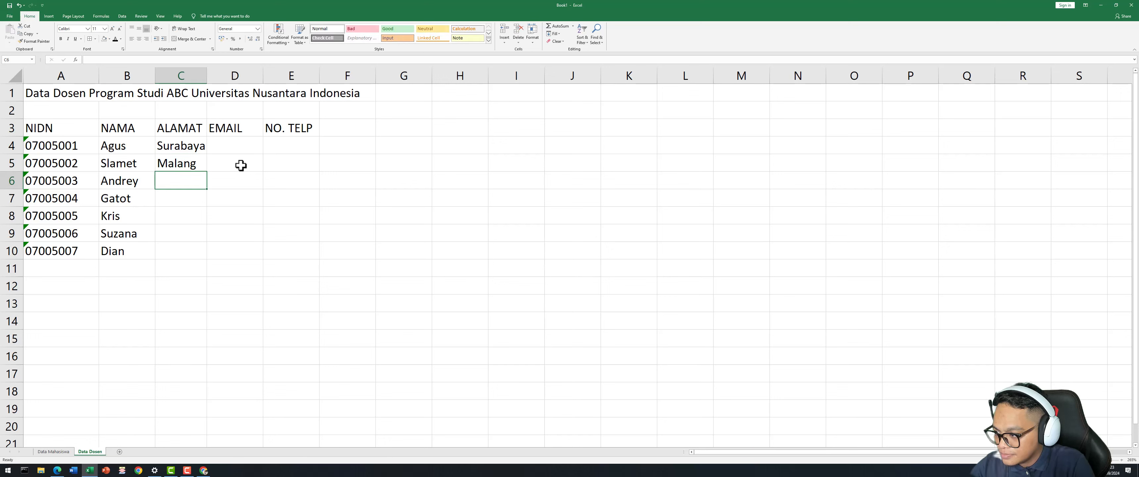
type("Surabaya")
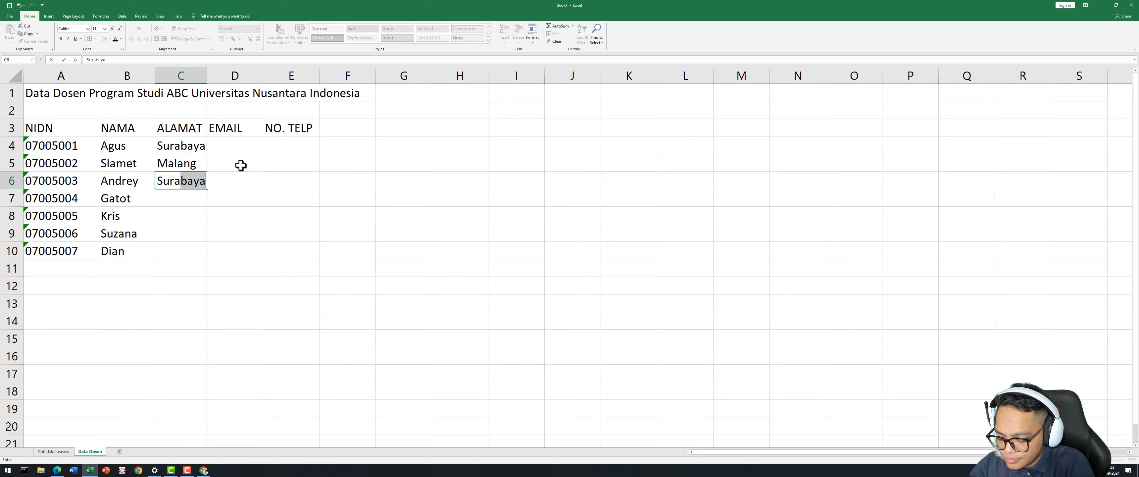
key("Return")
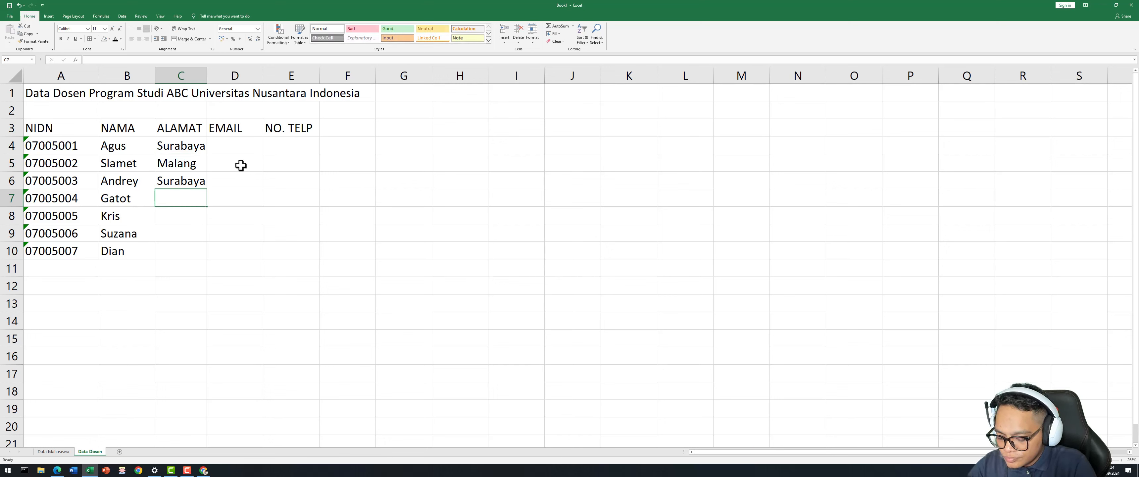
type("Surabaya")
key("Return")
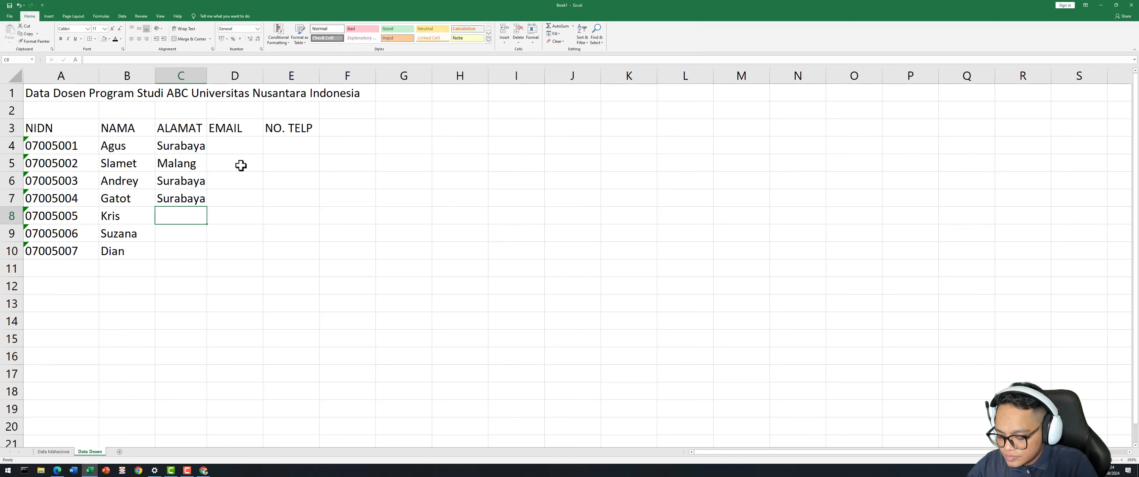
type("Sura")
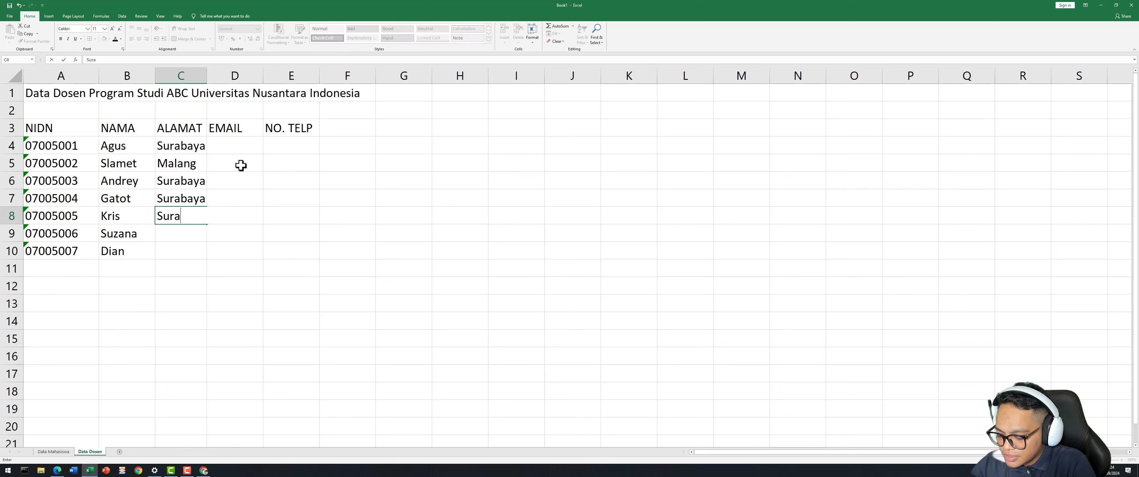
type("abaya")
key("Return")
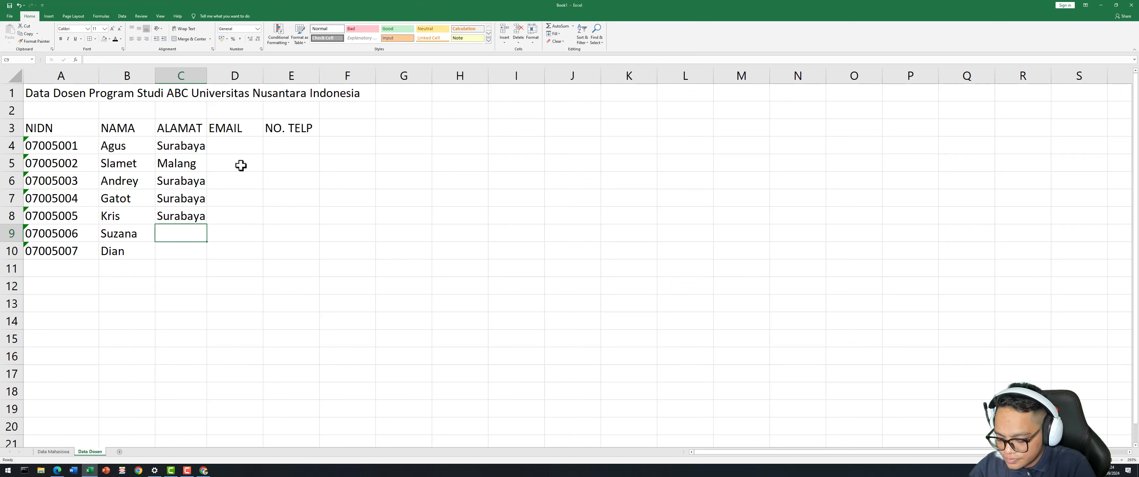
Enter Banjarmasin in C9, fixing its spelling, and Lamongan in C10.
type("M")
key("BackSpace")
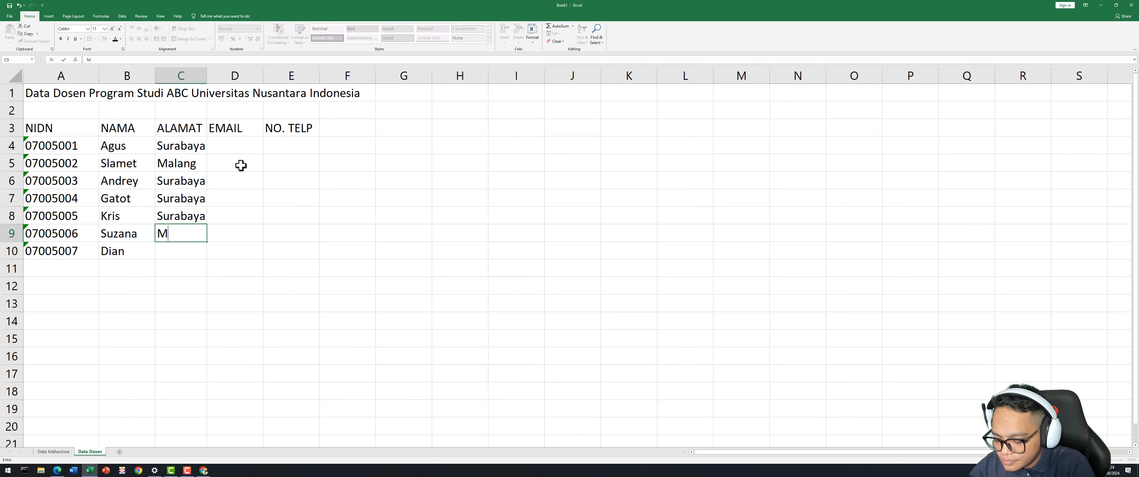
type("Banjarmasin")
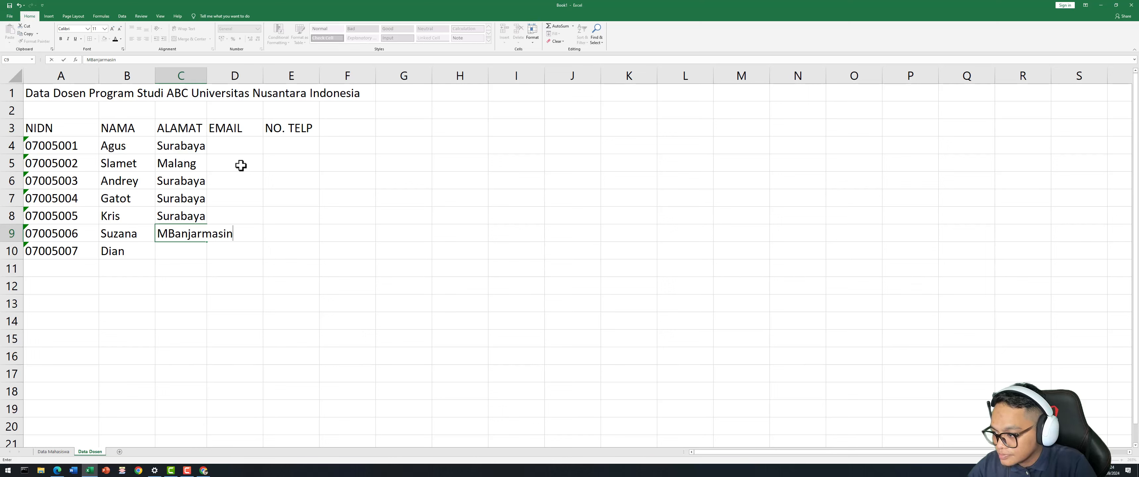
key("ctrl+Return")
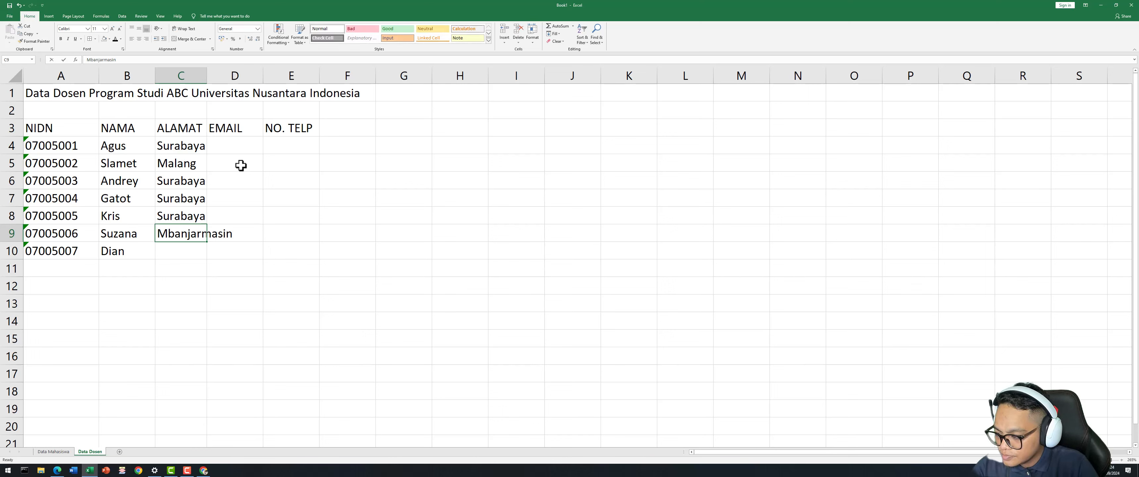
key("F2")
key("Left")
key("Left")
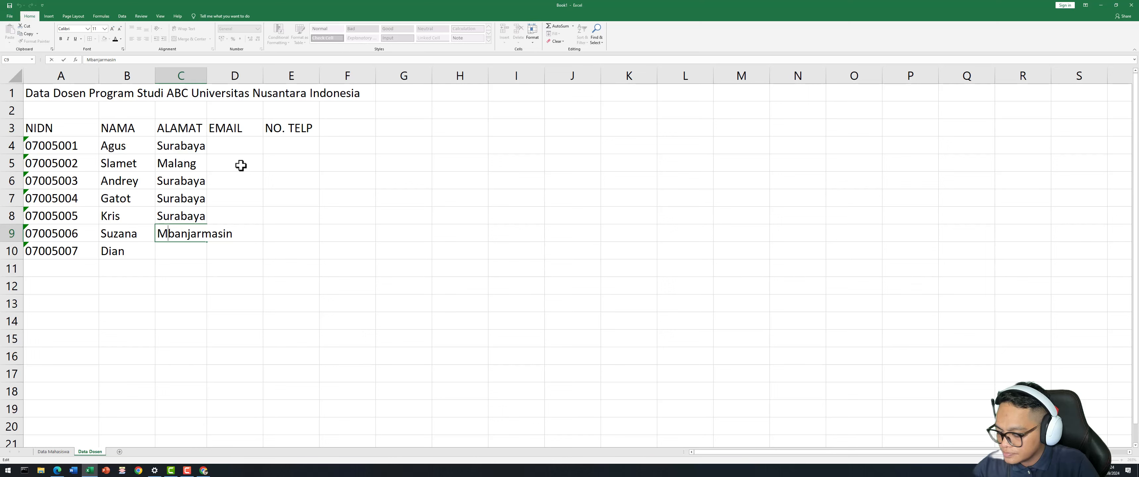
key("Home")
key("Delete")
key("Delete")
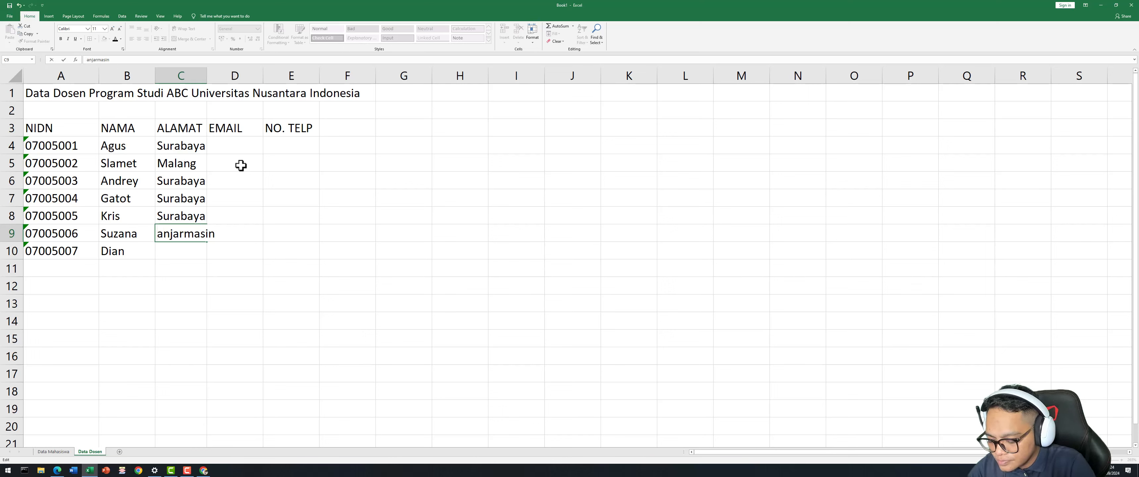
type("B")
key("Return")
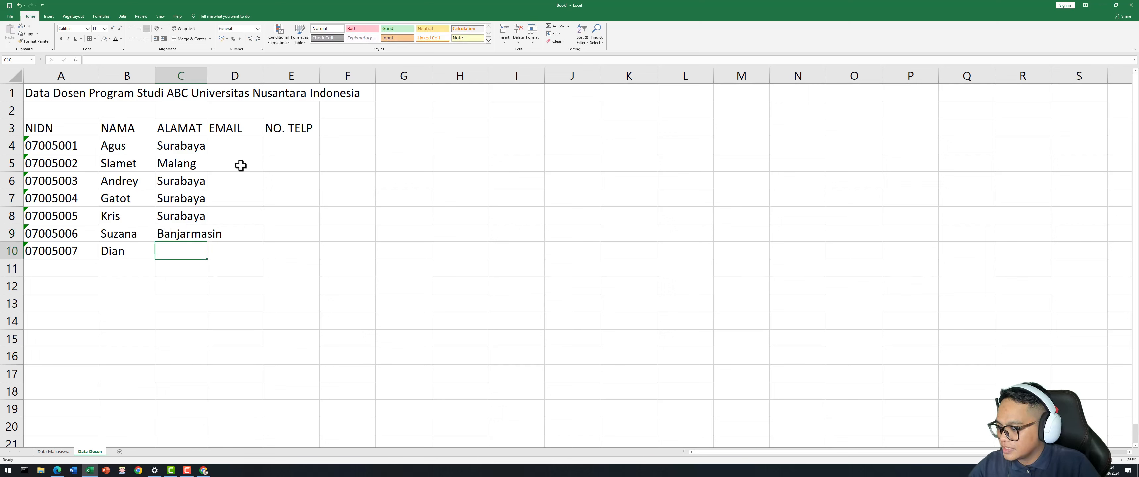
type("Lamongan")
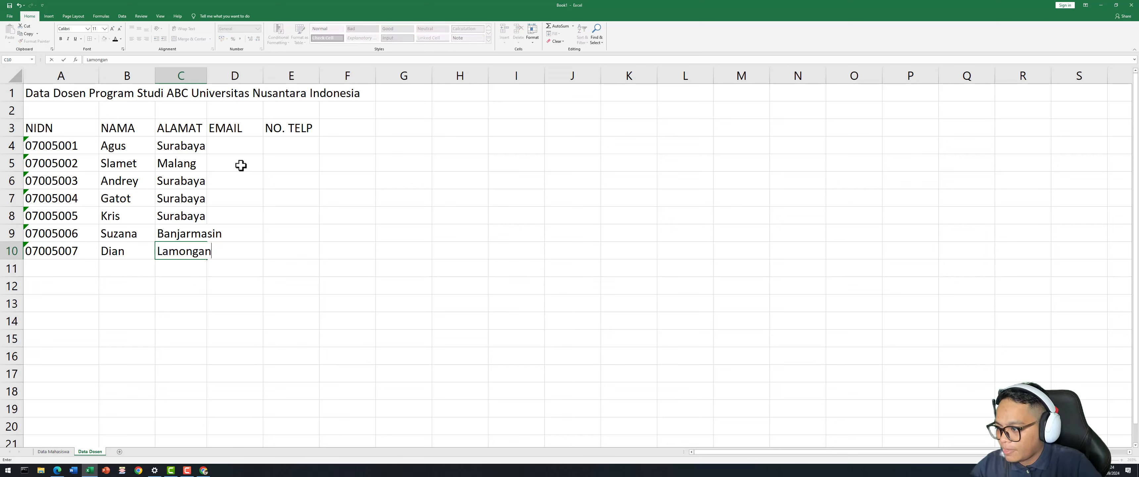
left_click(221, 283)
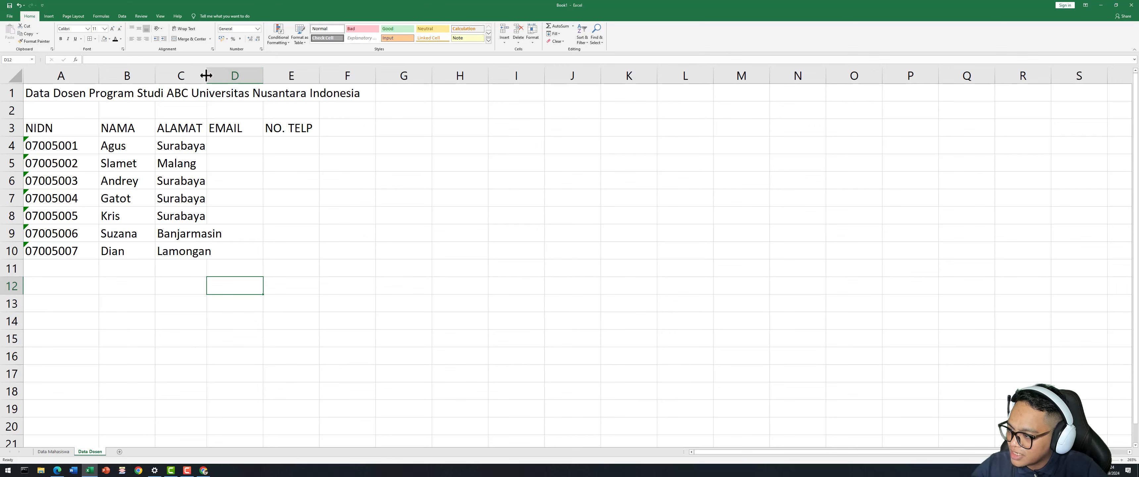
Widen column C and enter the first lecturer's e-mail address in D4.
left_click_drag(206, 75, 227, 77)
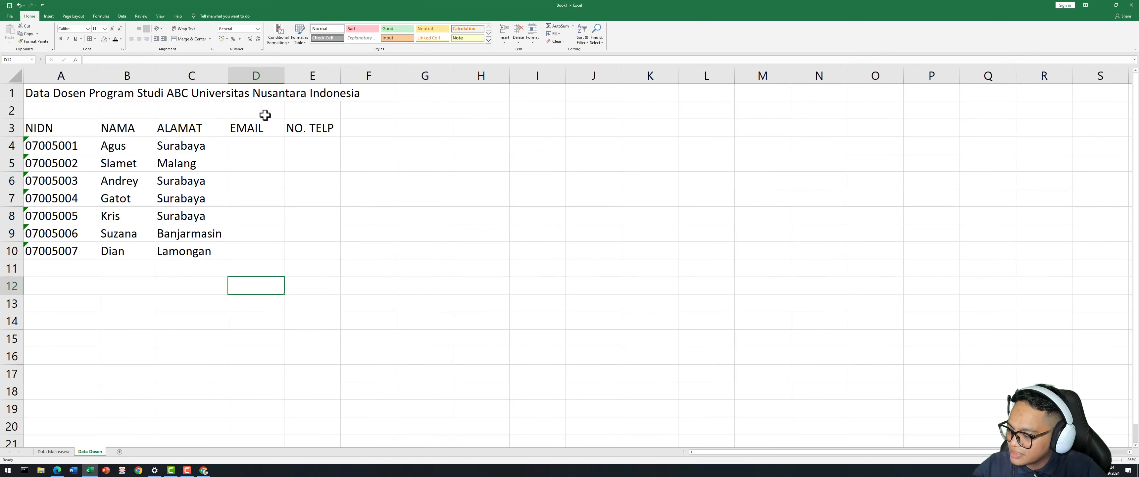
left_click(310, 237)
left_click(255, 146)
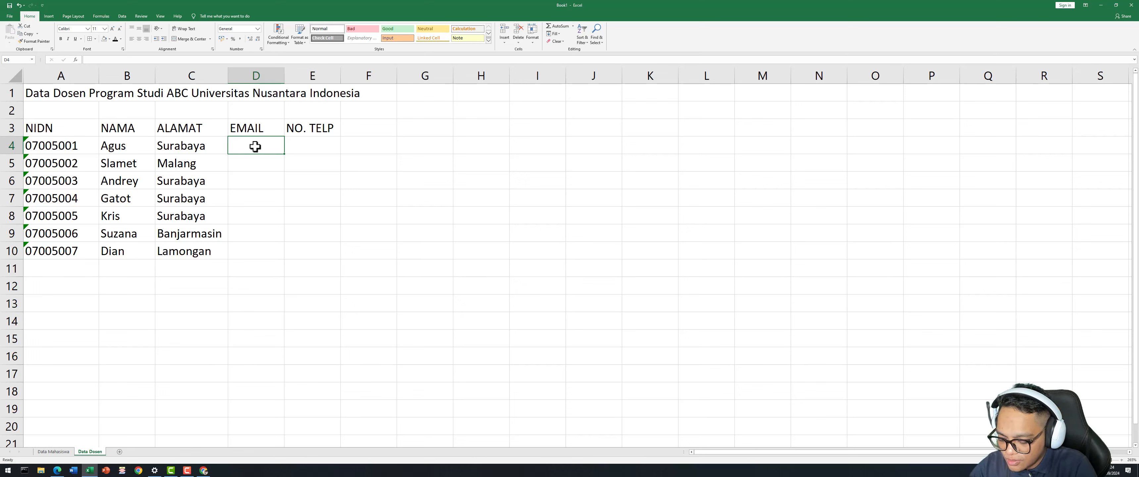
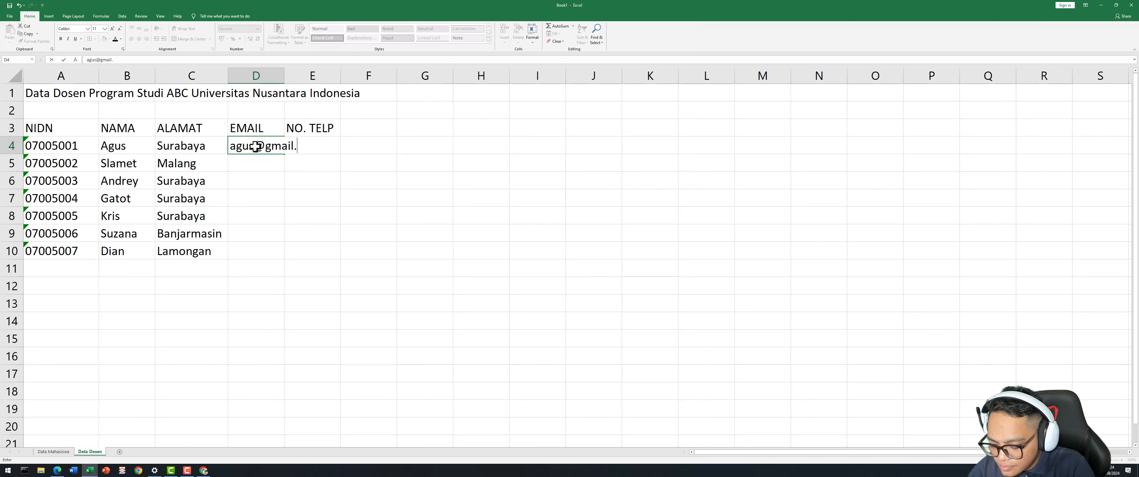
key("Return")
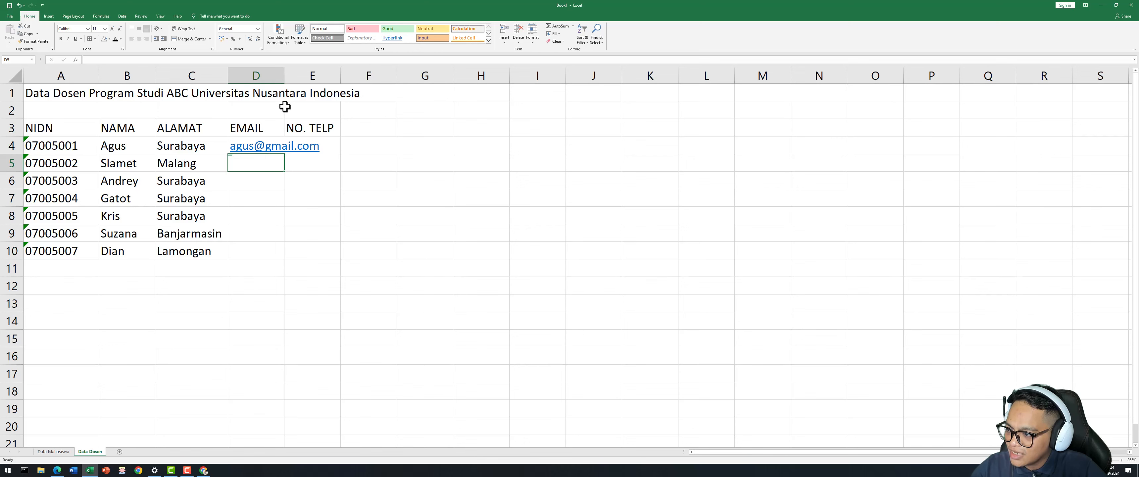
Autofit column D, enter the second e-mail in D5, and accept Flash Fill for D6:D10.
double_click(284, 80)
left_click(315, 221)
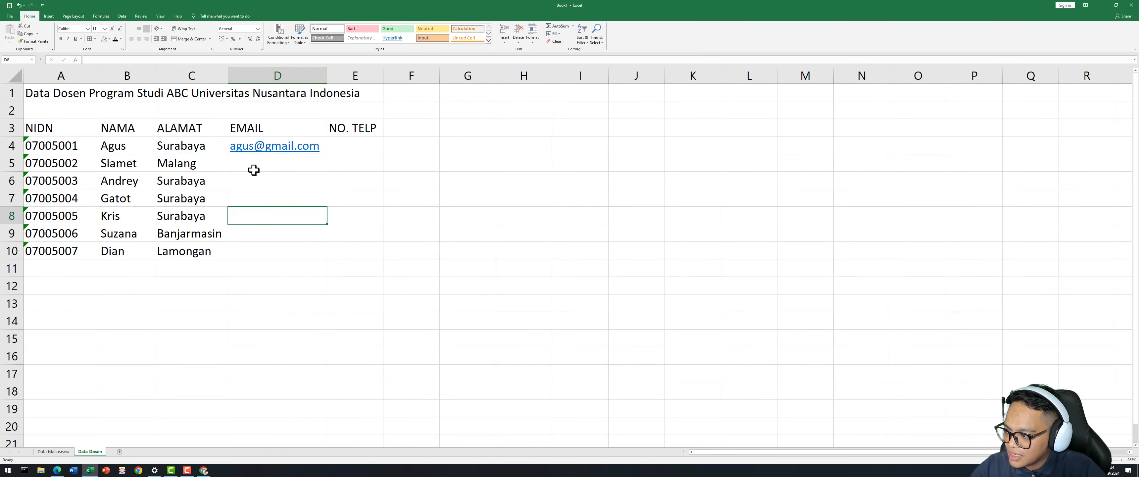
left_click(262, 165)
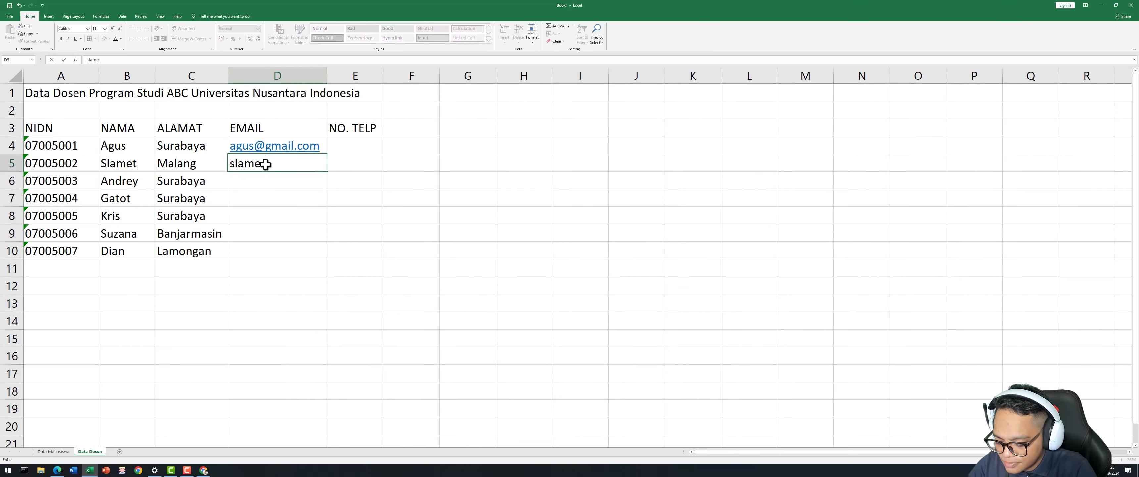
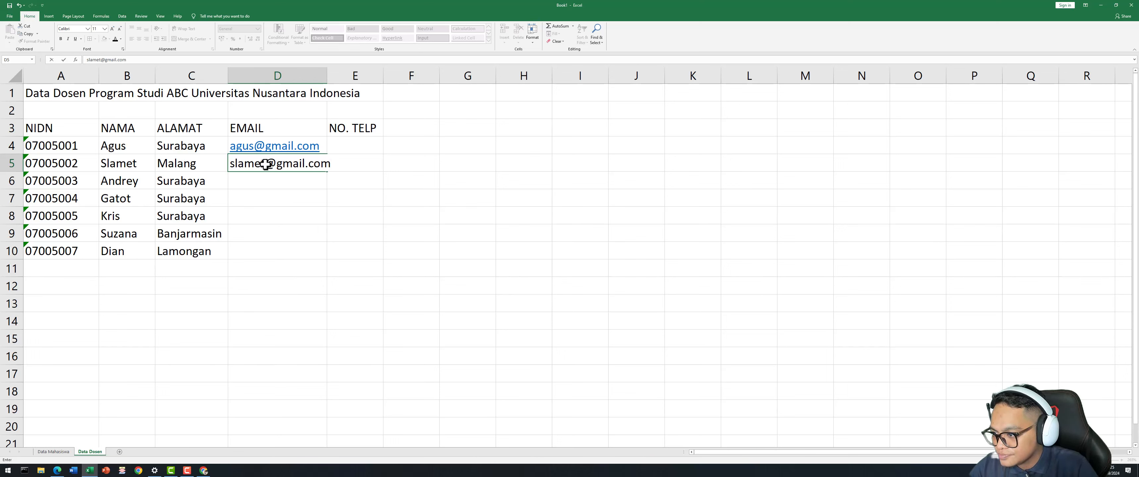
key("Return")
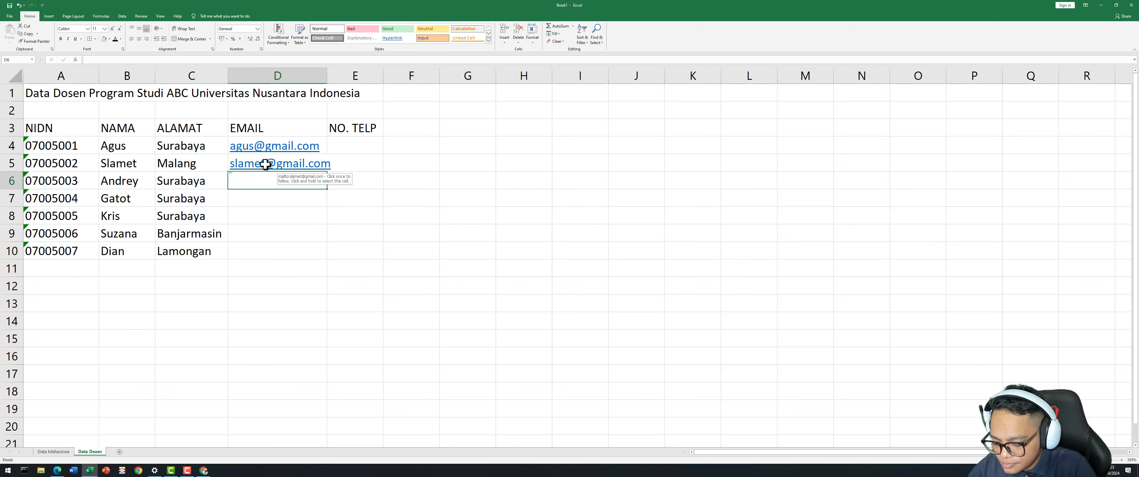
type("andrey")
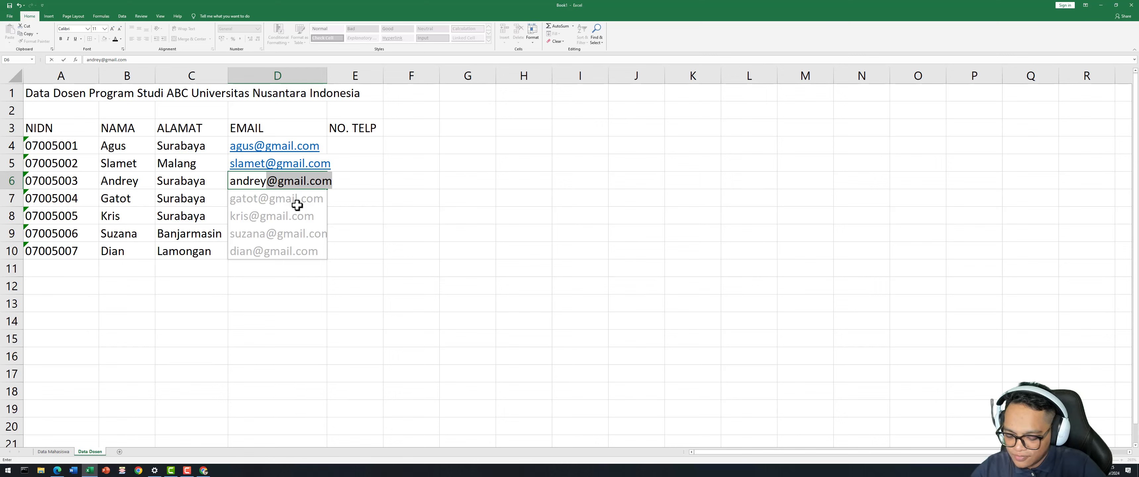
key("Return")
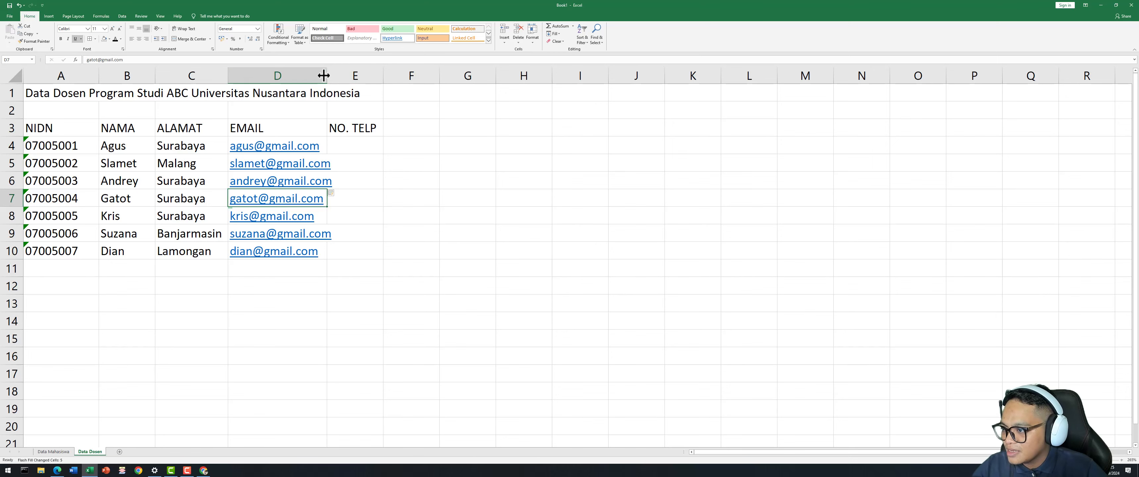
Widen column D and enter the first lecturer's phone number in E4.
left_click_drag(326, 75, 340, 75)
left_click(370, 146)
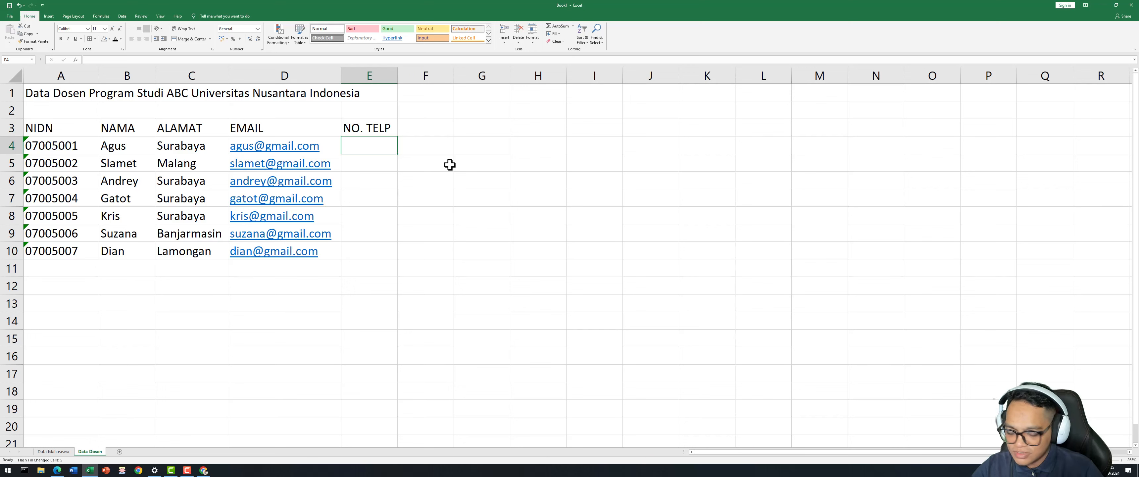
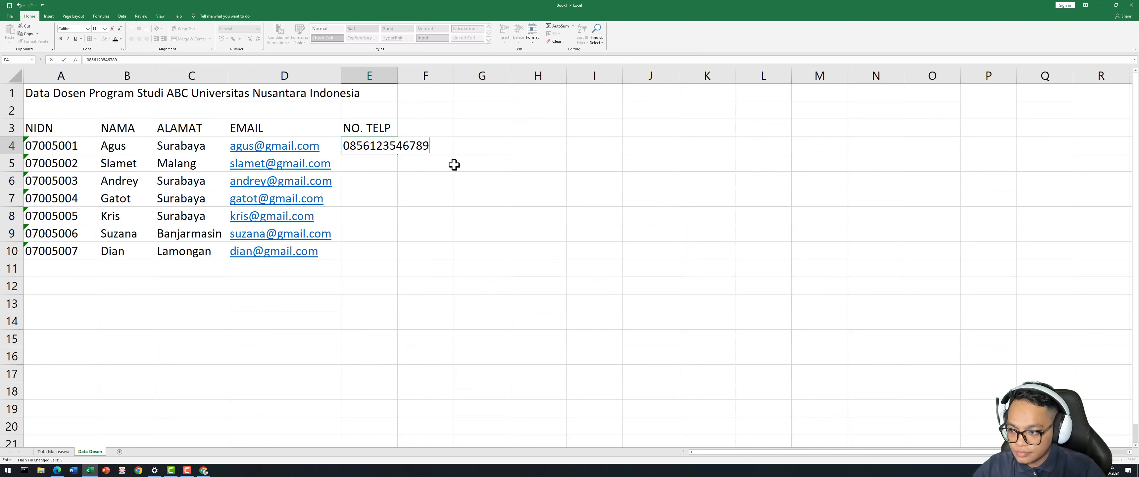
key("Return")
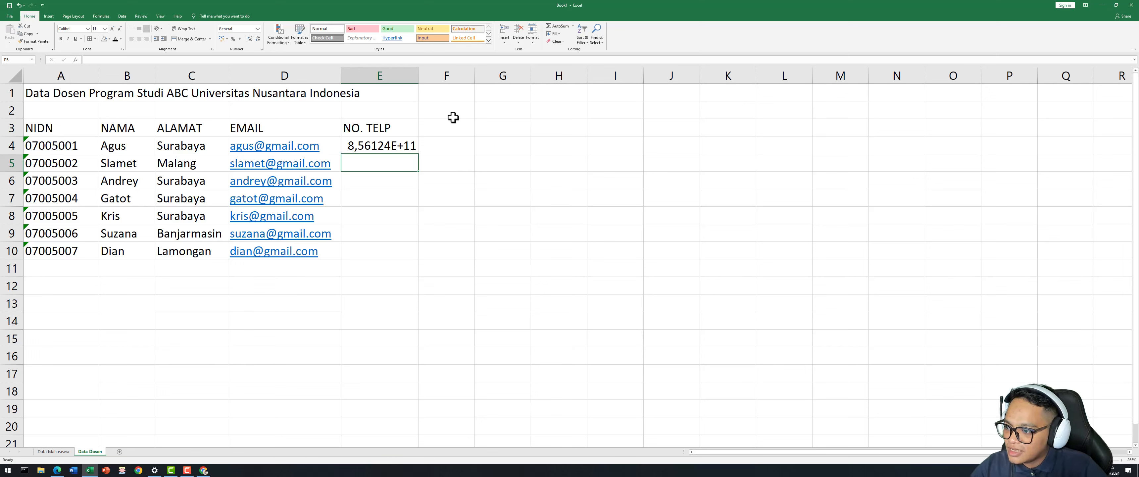
left_click(377, 144)
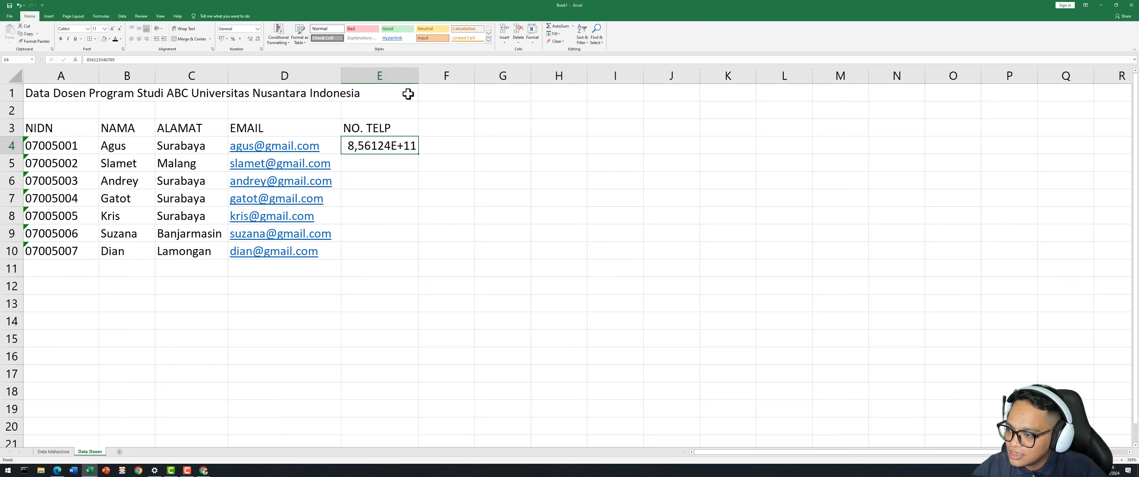
Format column E as Text and restore the leading zero on E4's phone number.
left_click(398, 78)
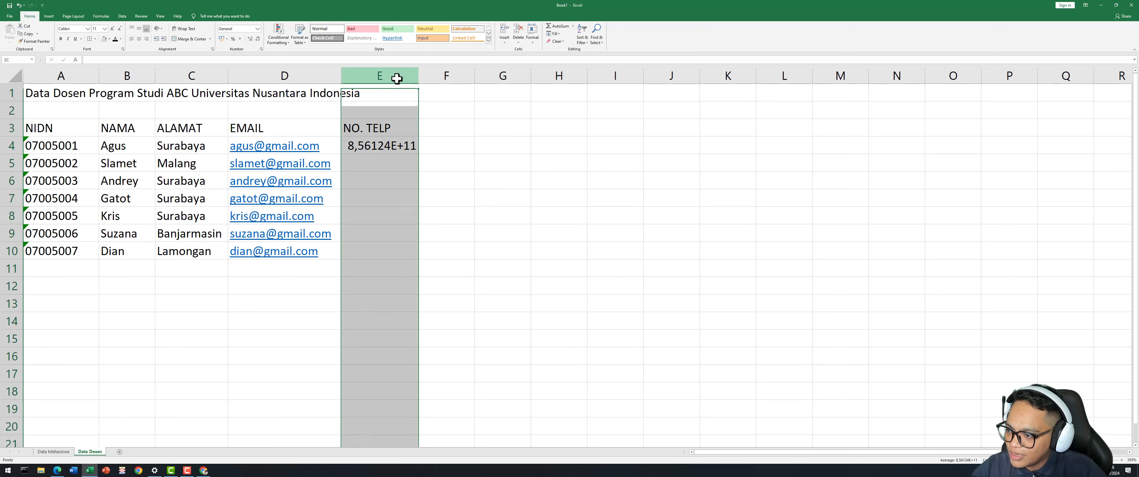
left_click(257, 28)
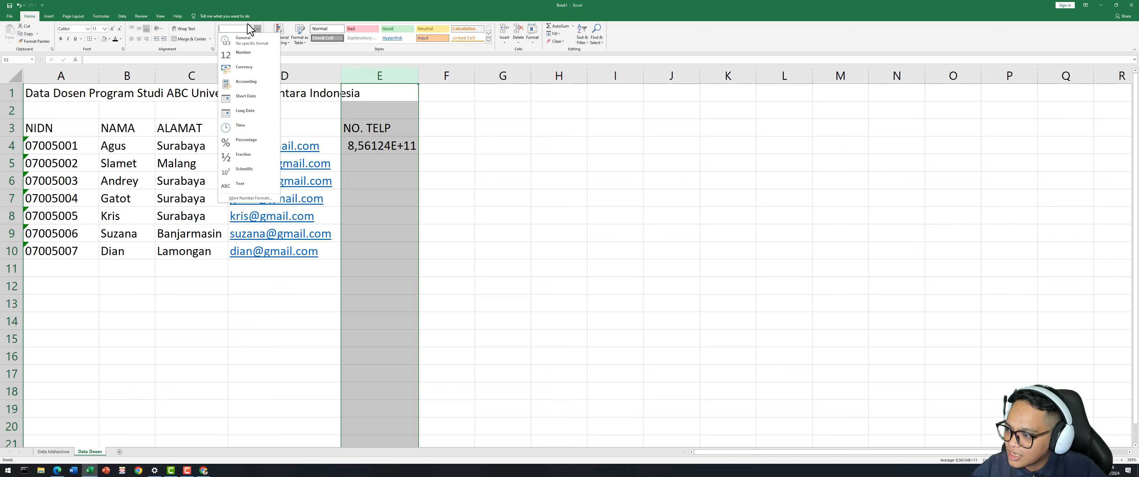
left_click(252, 186)
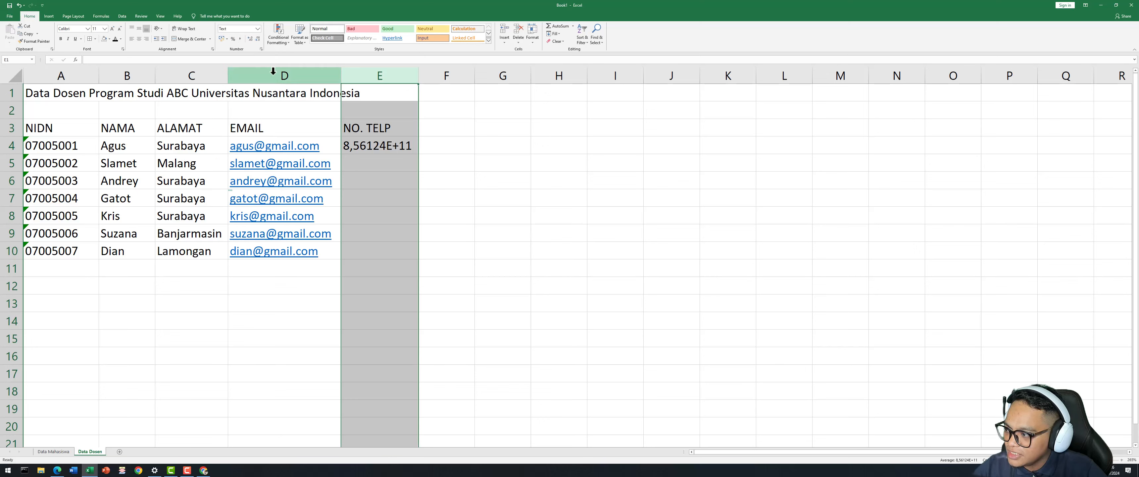
left_click(388, 159)
left_click(361, 146)
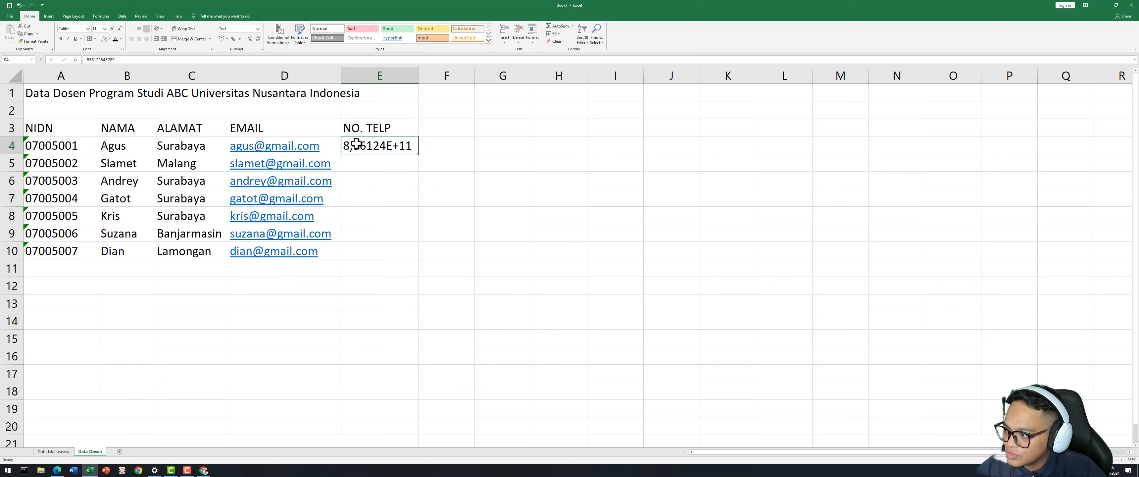
left_click(85, 59)
type("0")
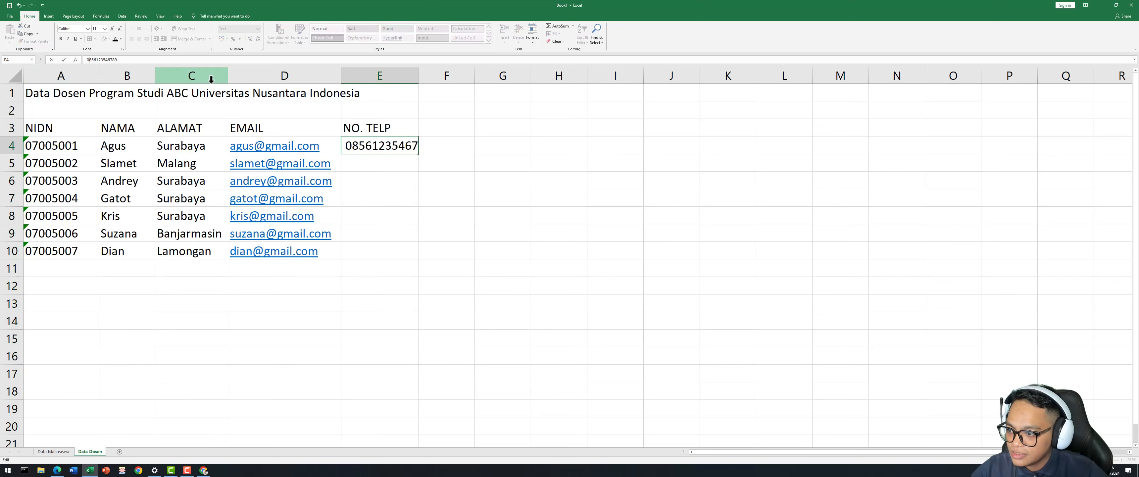
key("Return")
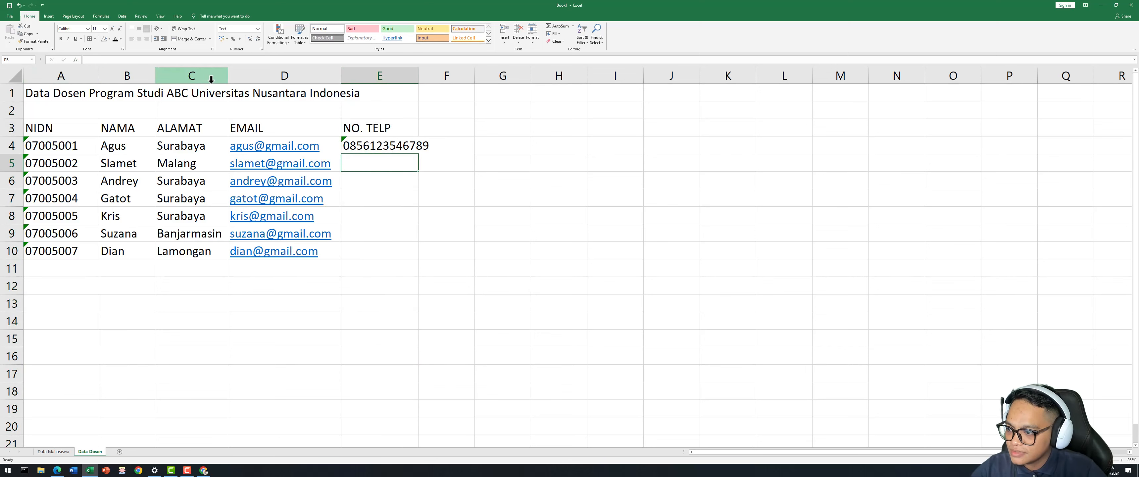
Autofit column E and enter the phone numbers for E5, E6 and E7.
double_click(418, 75)
left_click(423, 266)
left_click(383, 157)
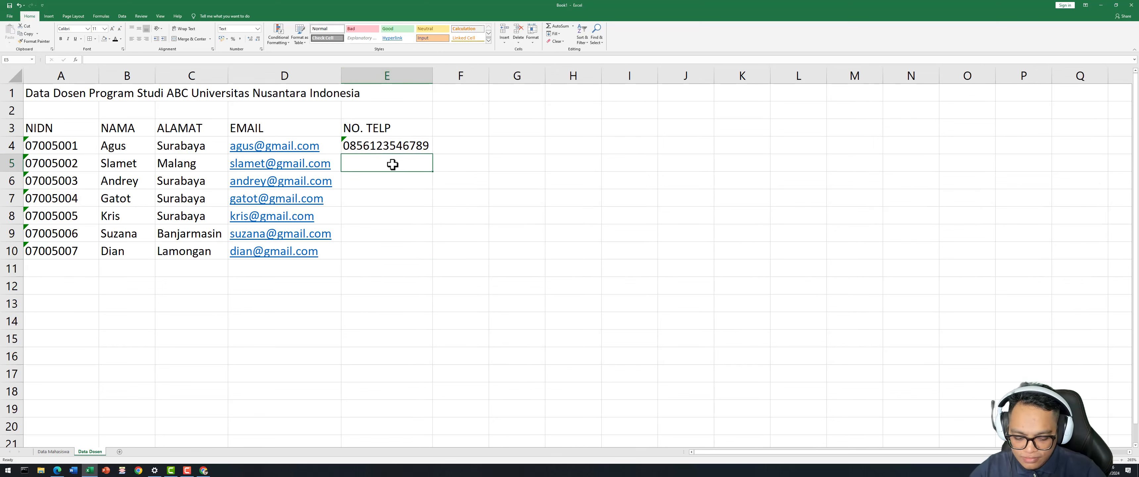
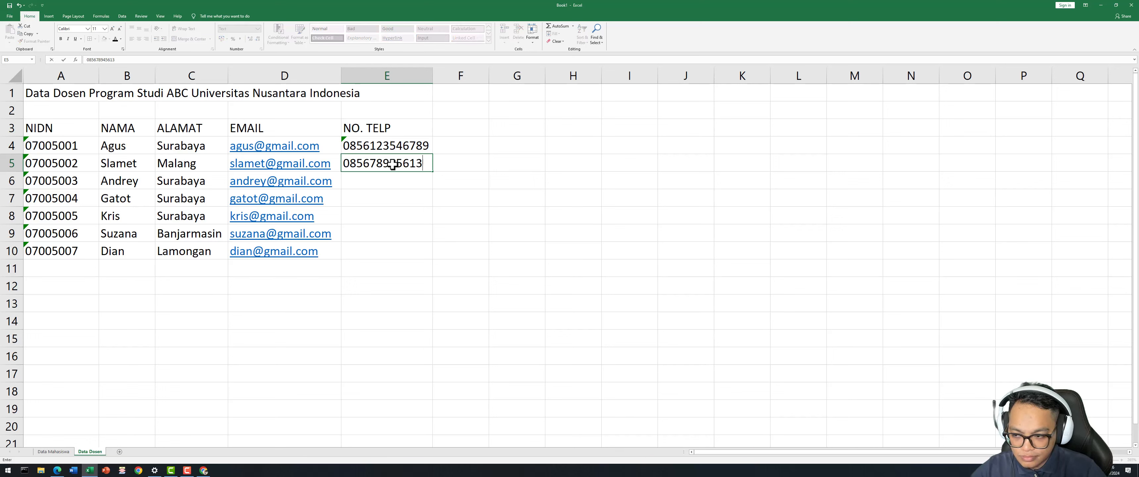
key("Return")
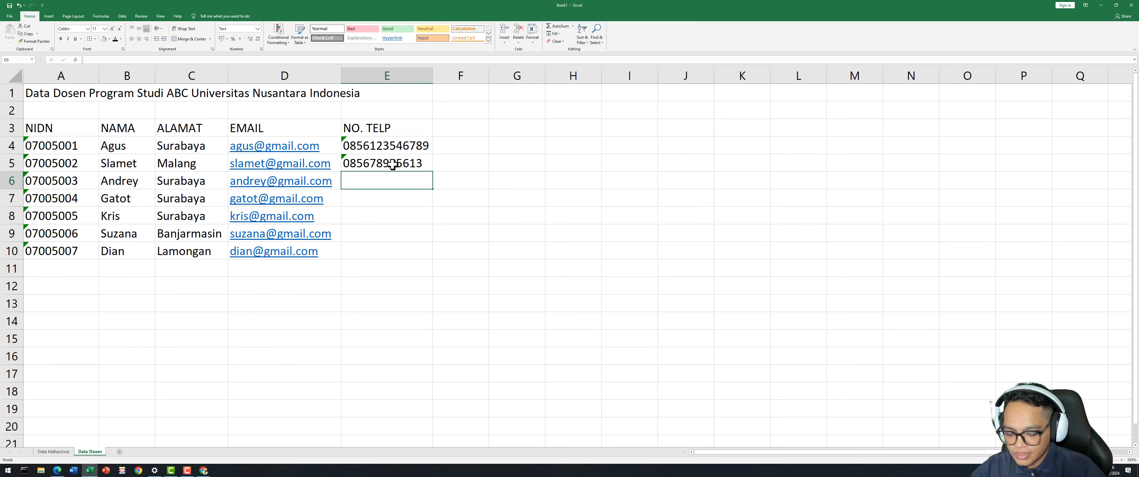
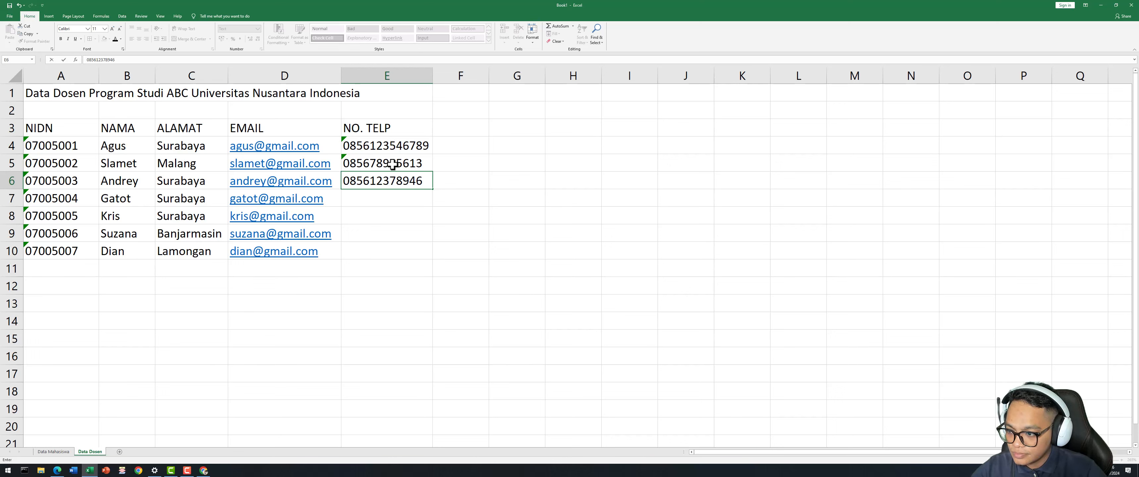
key("Return")
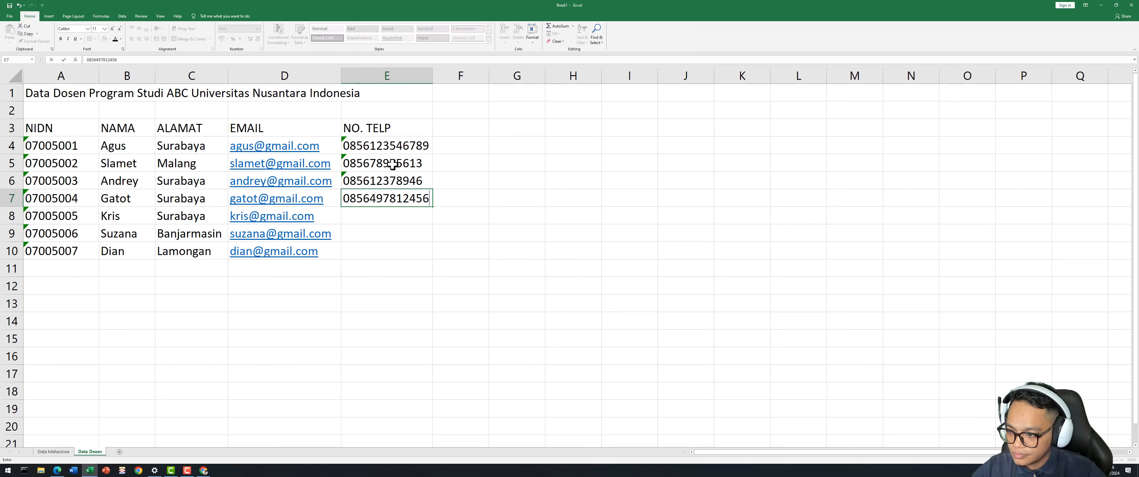
key("Return")
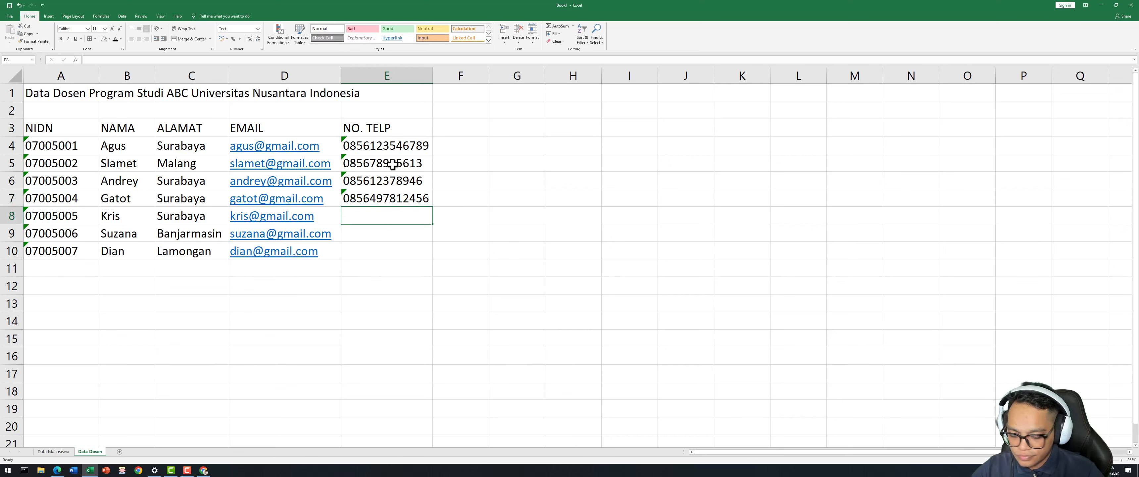
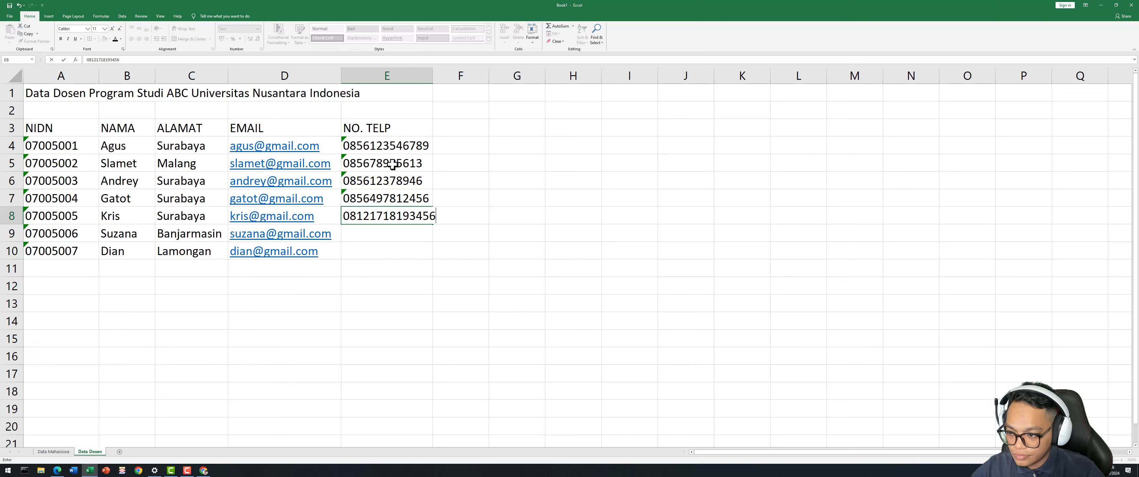
Enter phone numbers in E8 and E9, correcting E8, and start typing E10.
key("Return")
key("Up")
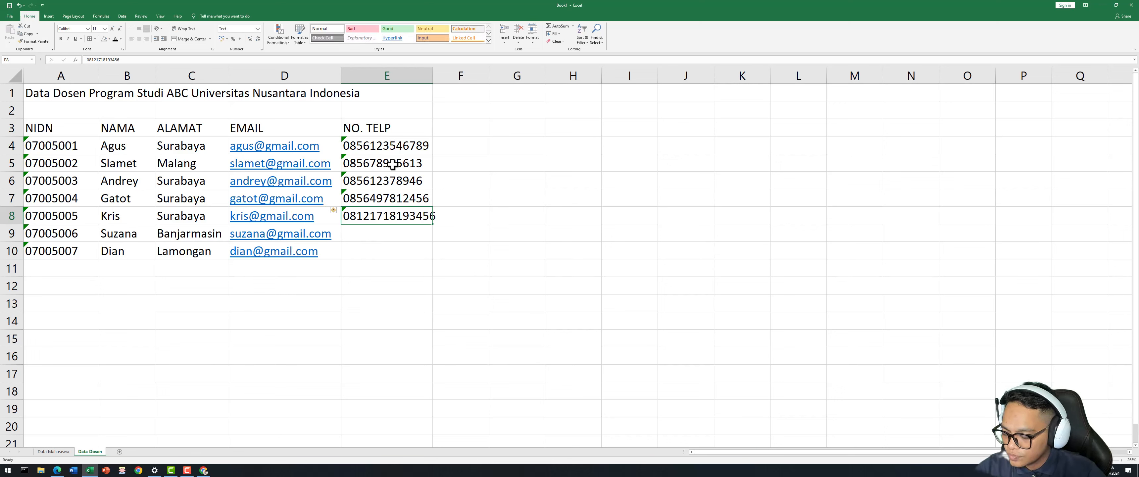
key("F2")
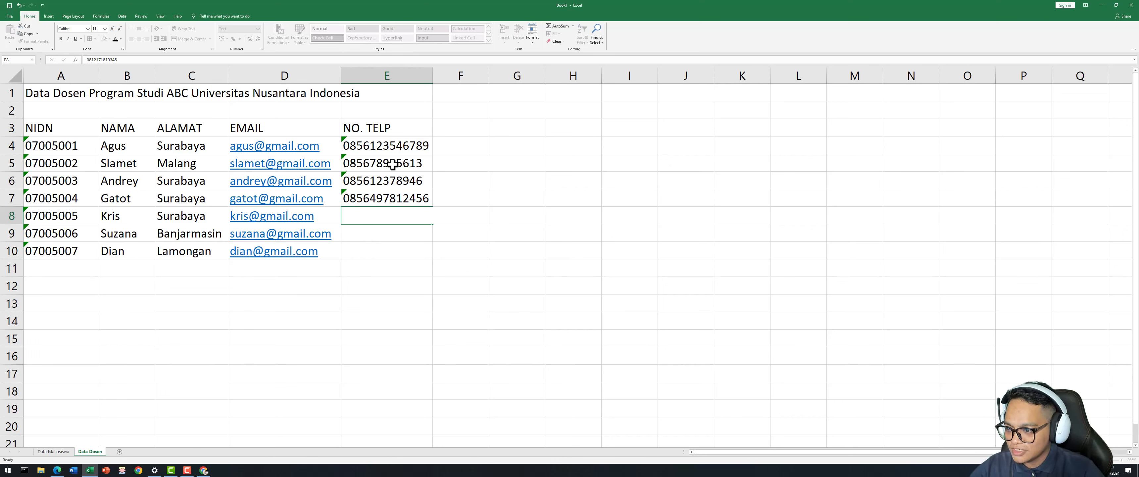
key("Return")
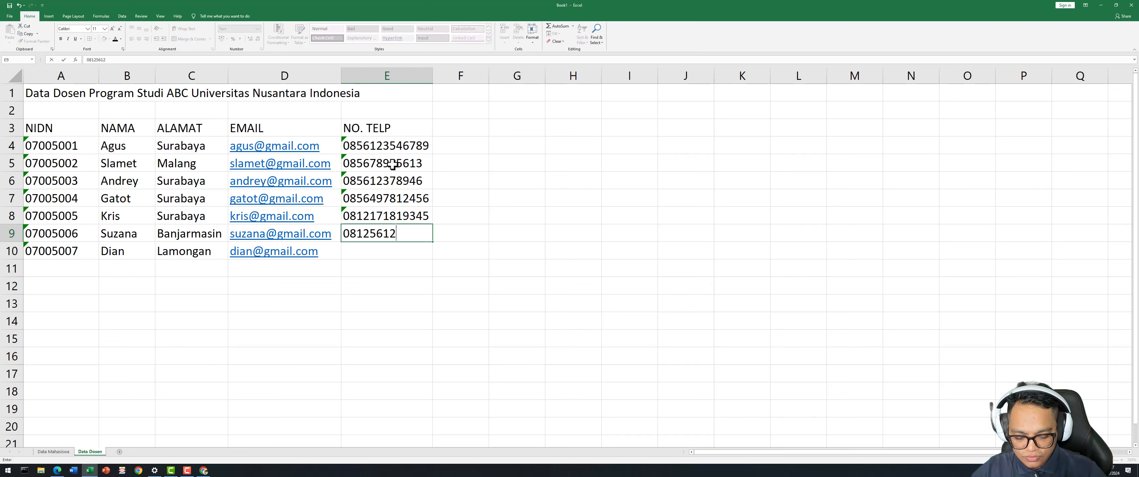
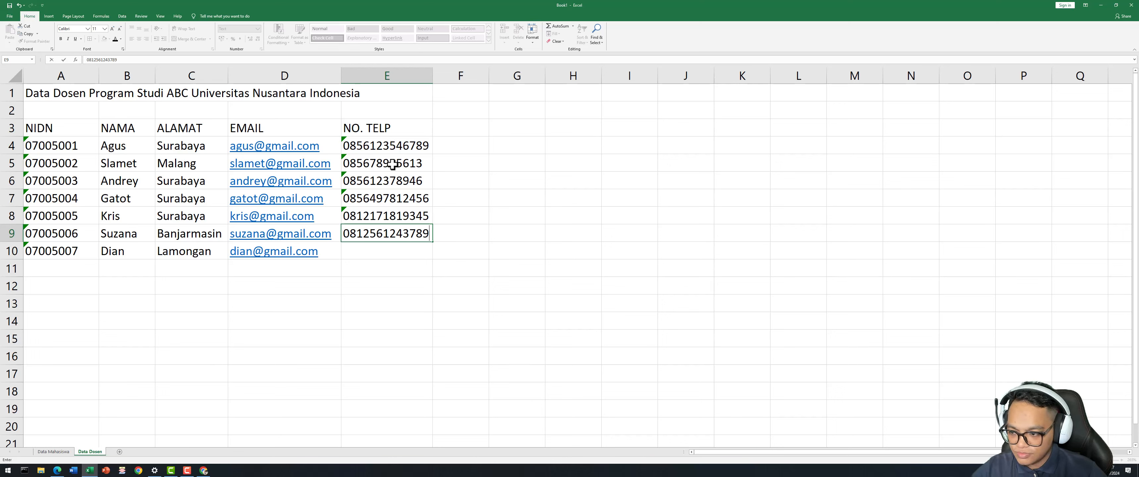
key("Return")
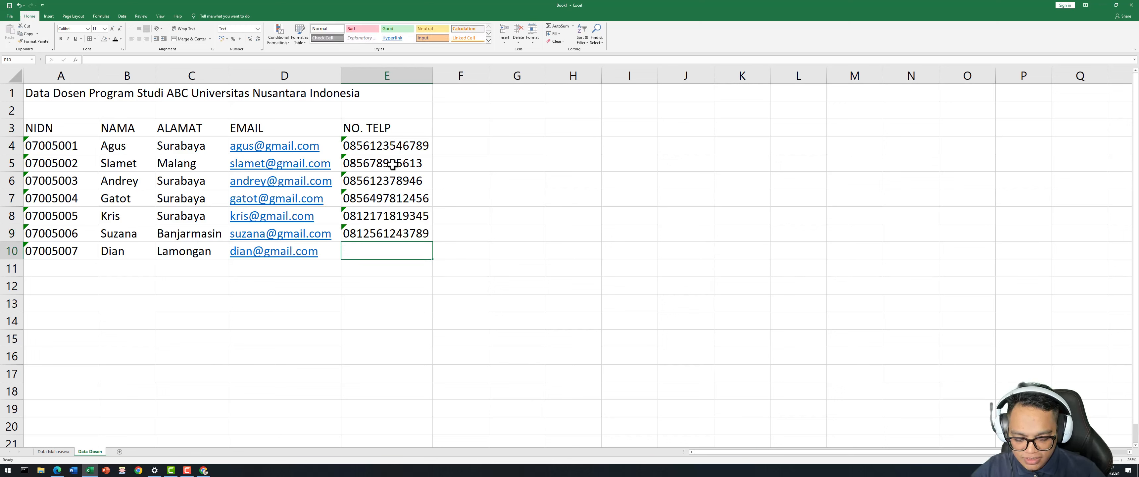
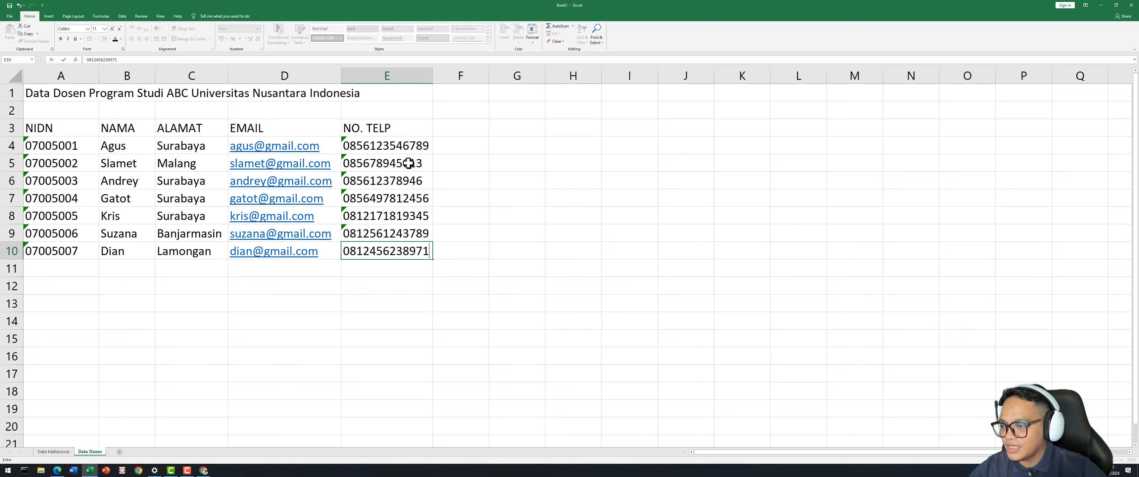
Widen column E, right-align E4:E10, and apply All Borders to A3:E10.
left_click(578, 232)
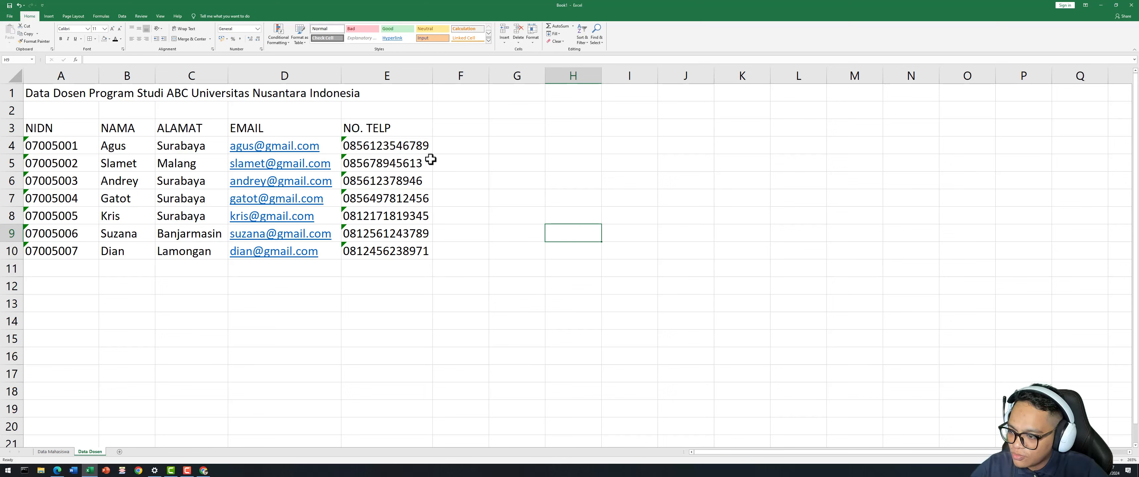
left_click_drag(433, 76, 441, 79)
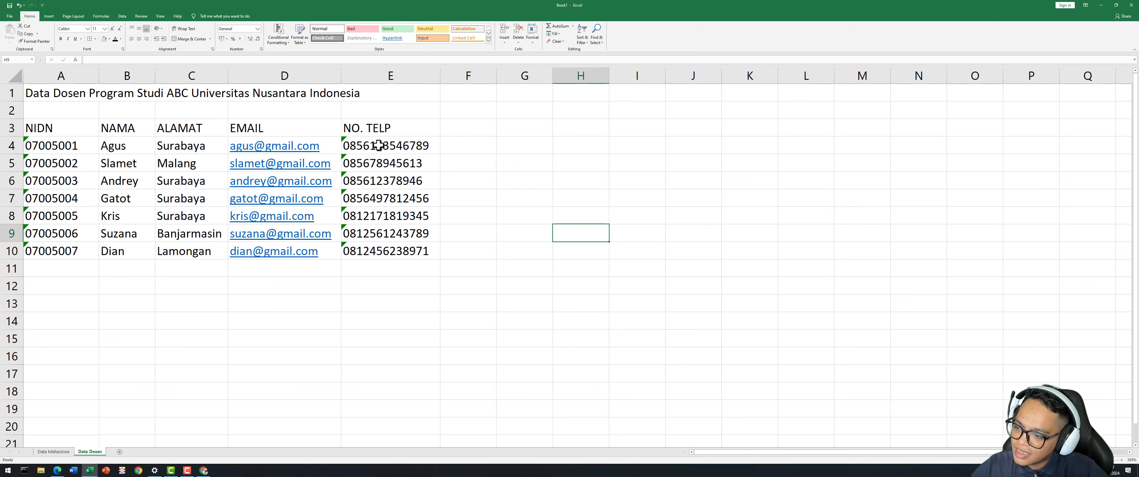
left_click_drag(379, 145, 384, 250)
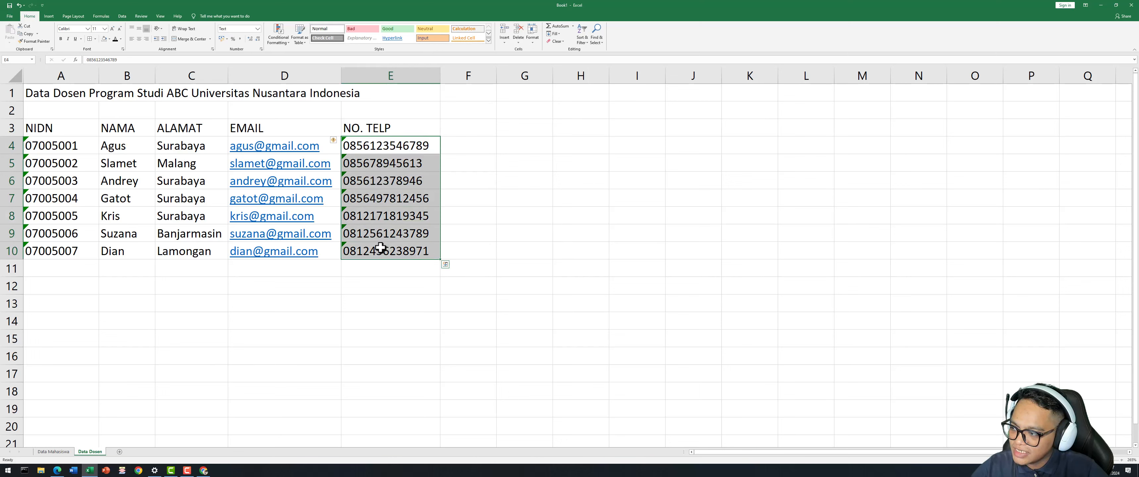
left_click(147, 39)
left_click(509, 233)
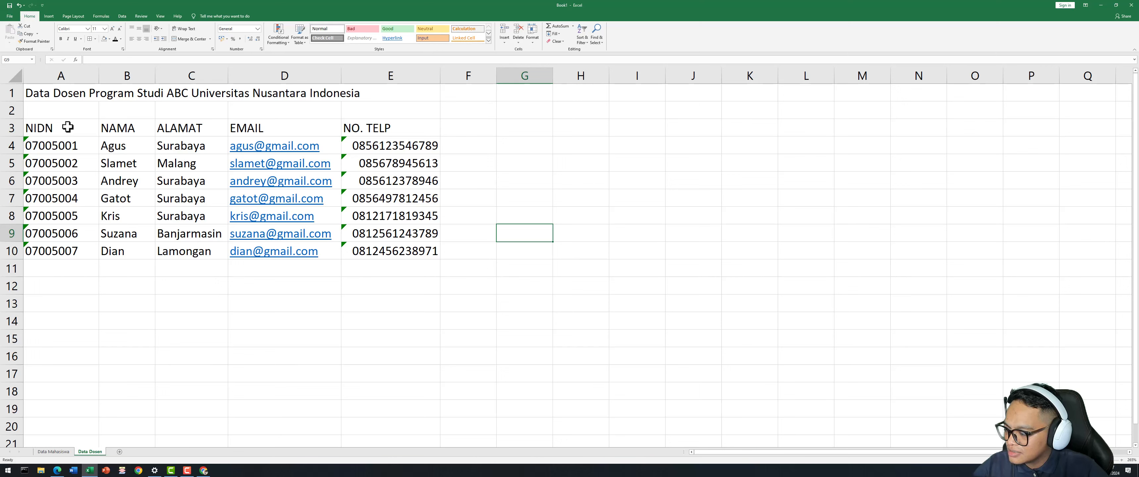
left_click_drag(62, 127, 428, 250)
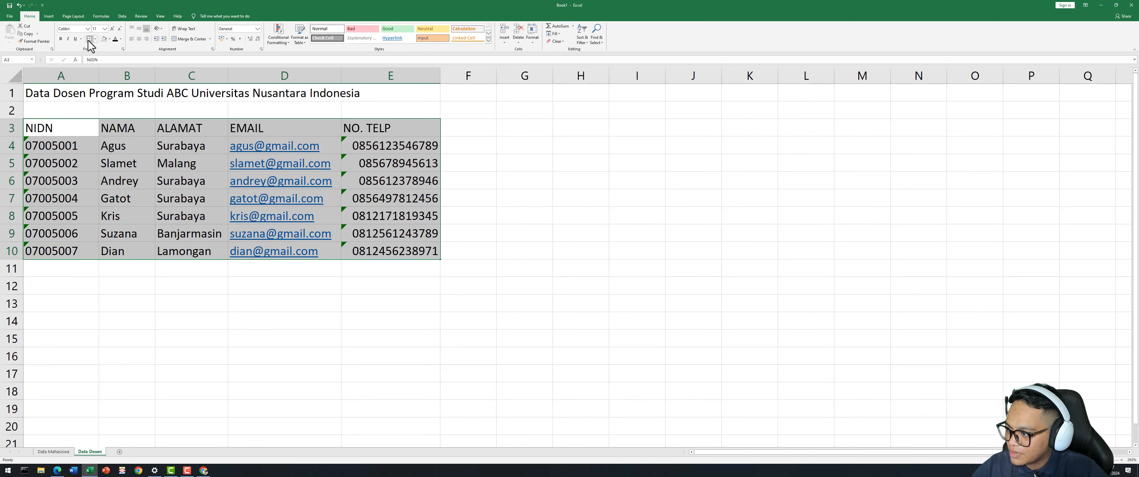
left_click(230, 323)
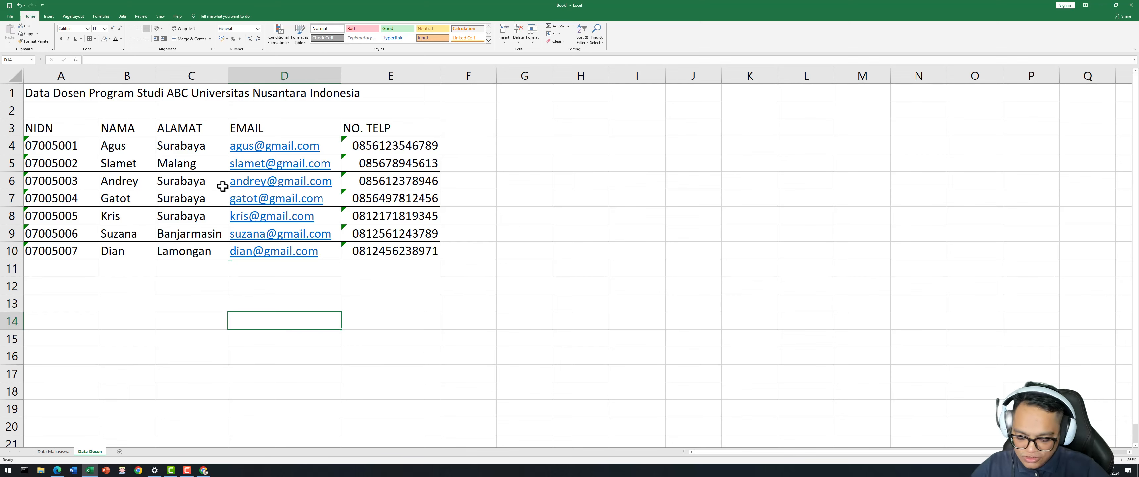
key("ctrl+p")
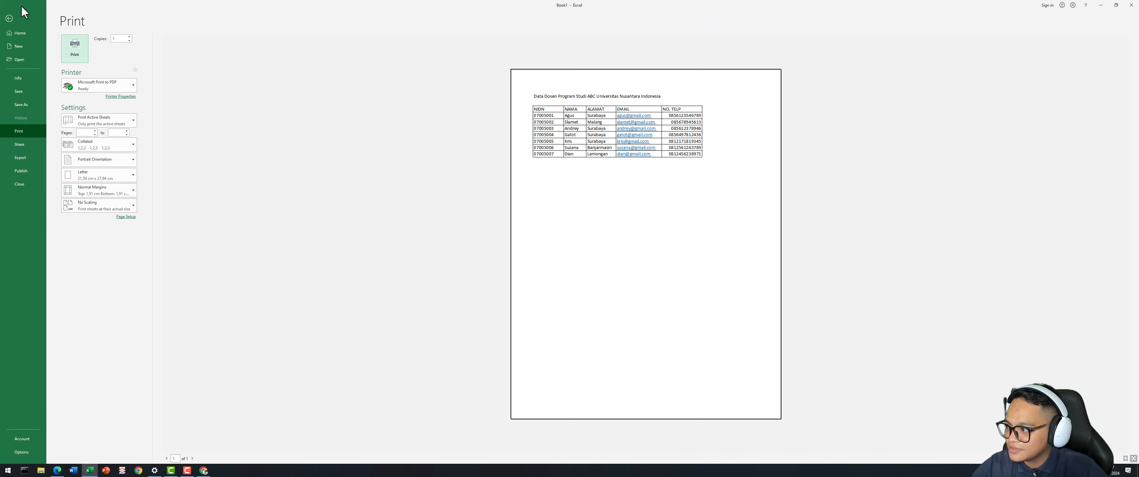
left_click(9, 18)
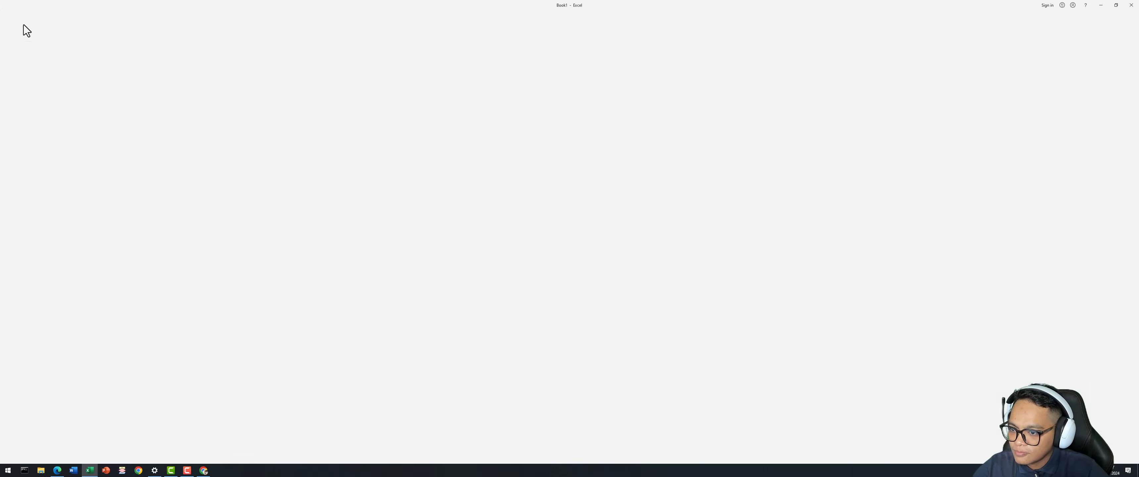
left_click(477, 334)
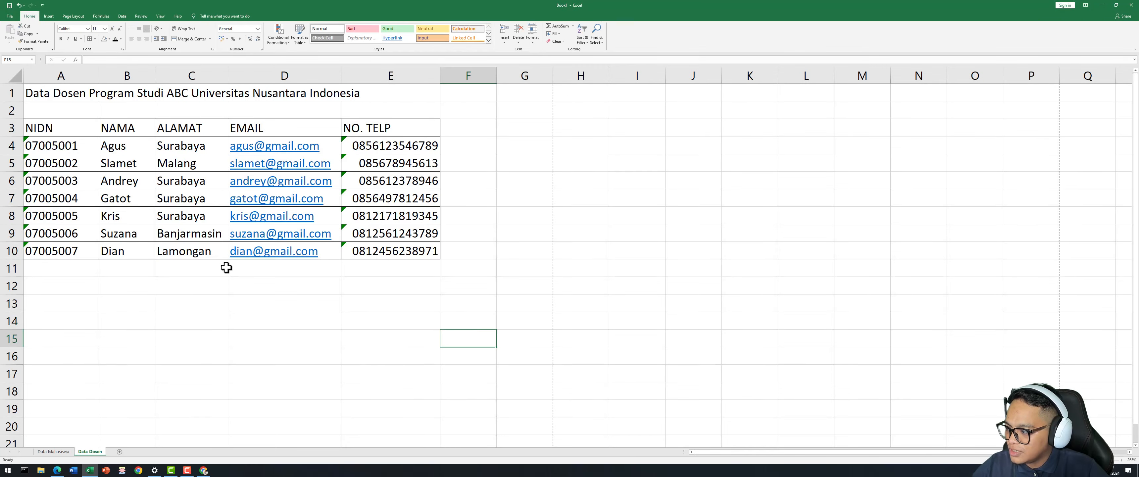
Apply Merge & Center to A1:E1 so the Data Dosen title spans the table.
left_click_drag(47, 93, 388, 99)
left_click(305, 233)
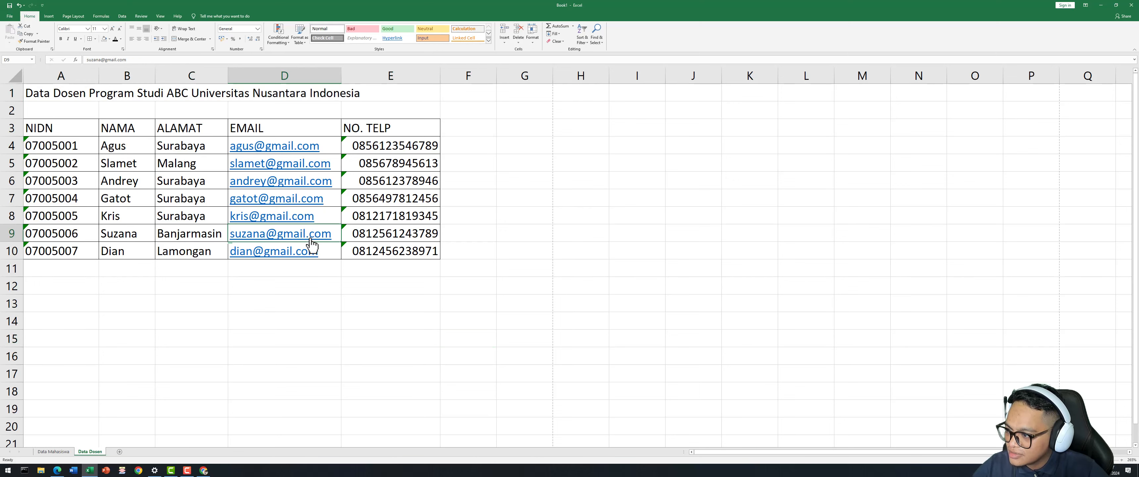
left_click(507, 173)
left_click_drag(515, 214, 519, 199)
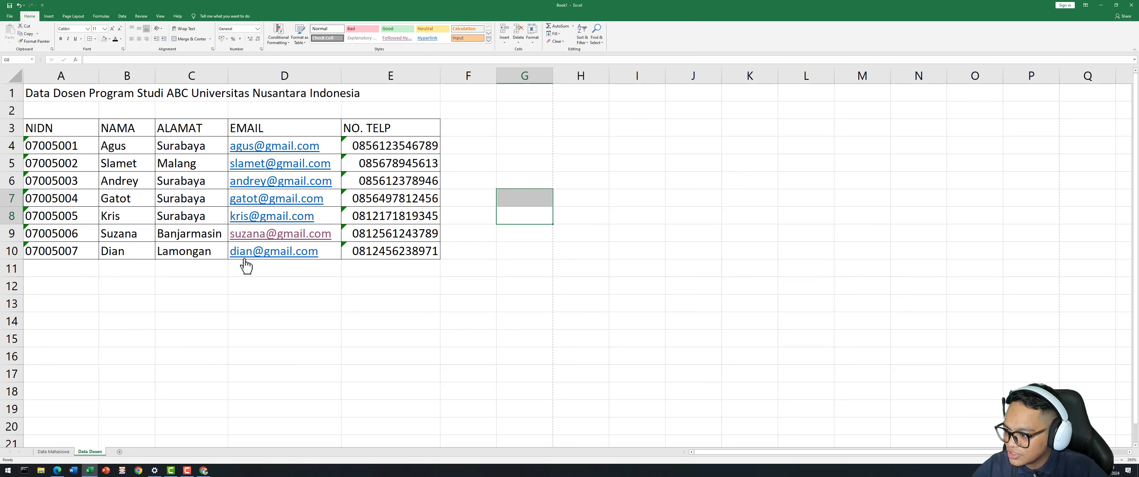
left_click_drag(64, 89, 398, 91)
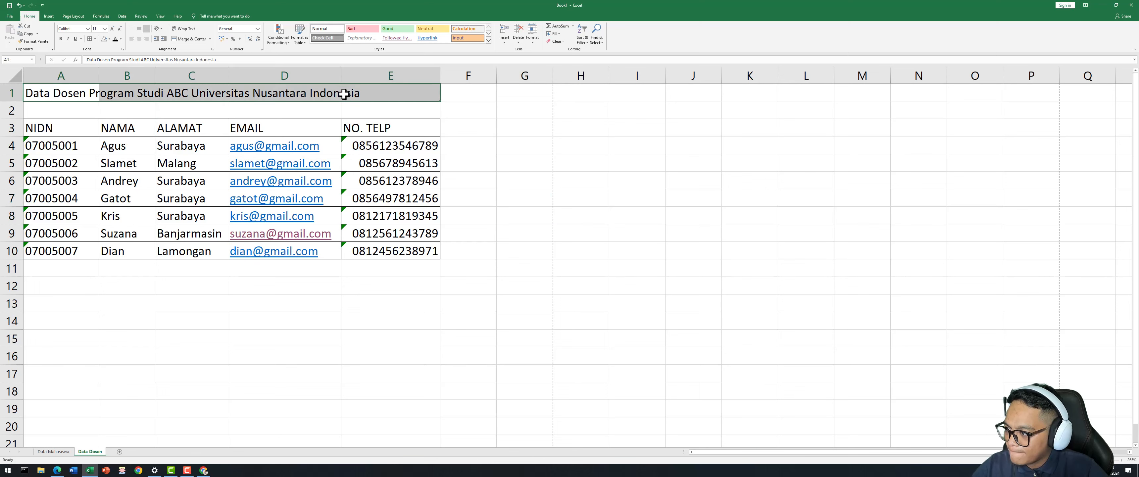
left_click(139, 39)
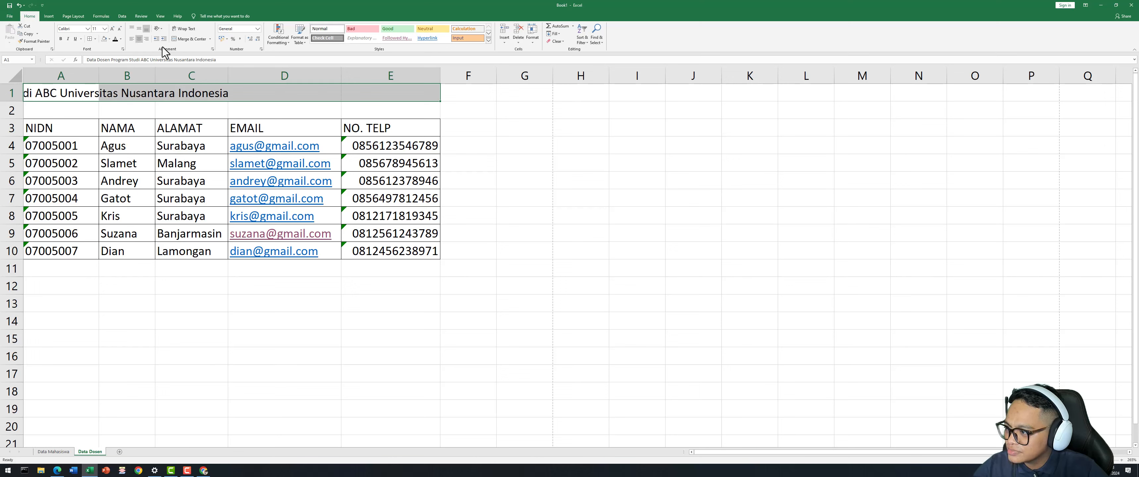
left_click(139, 39)
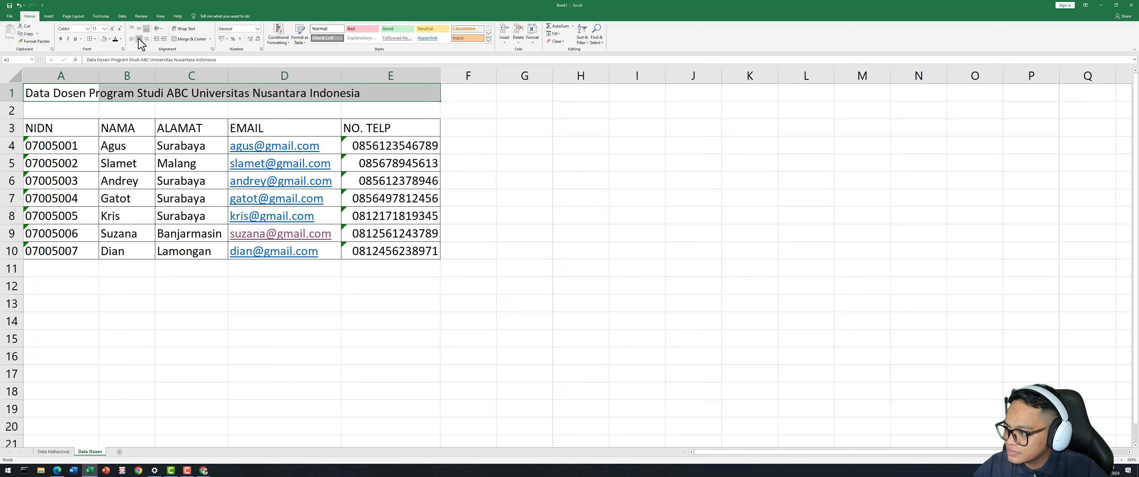
left_click(141, 40)
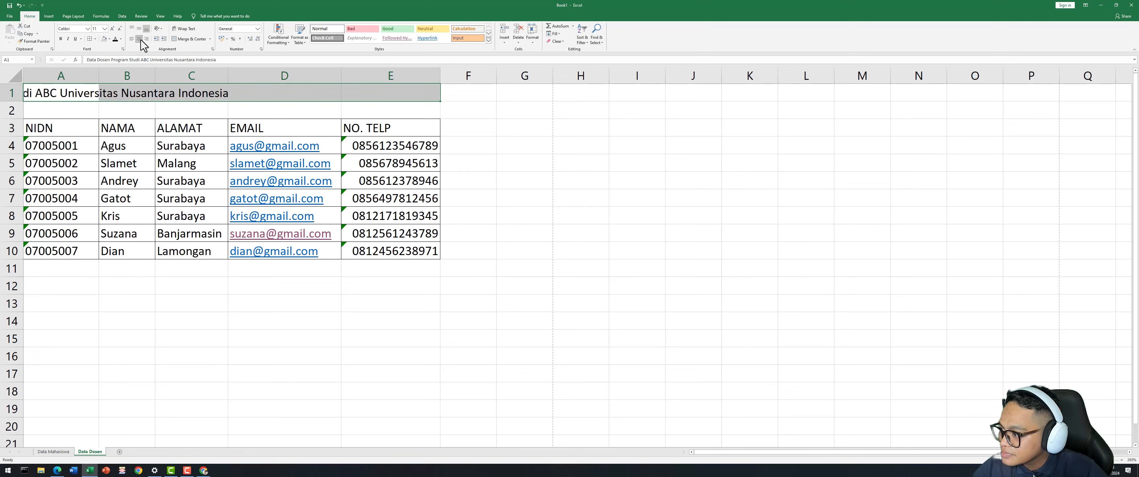
left_click(249, 140)
left_click_drag(89, 92, 373, 95)
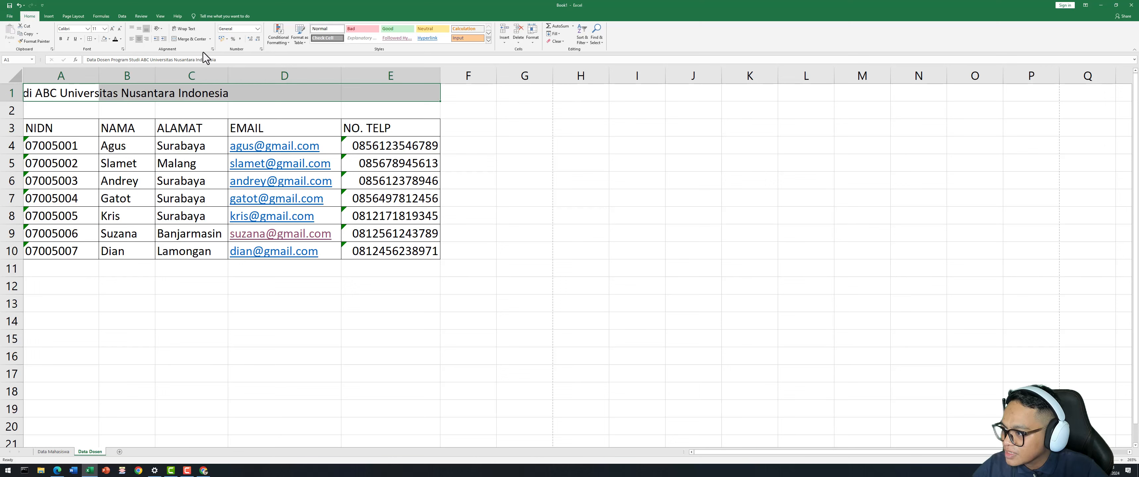
left_click(193, 40)
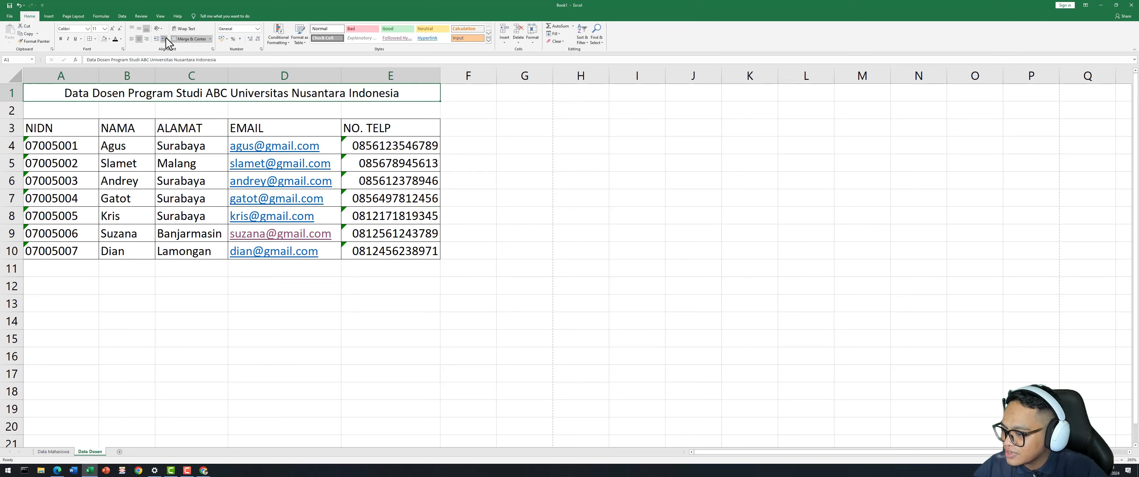
left_click(502, 129)
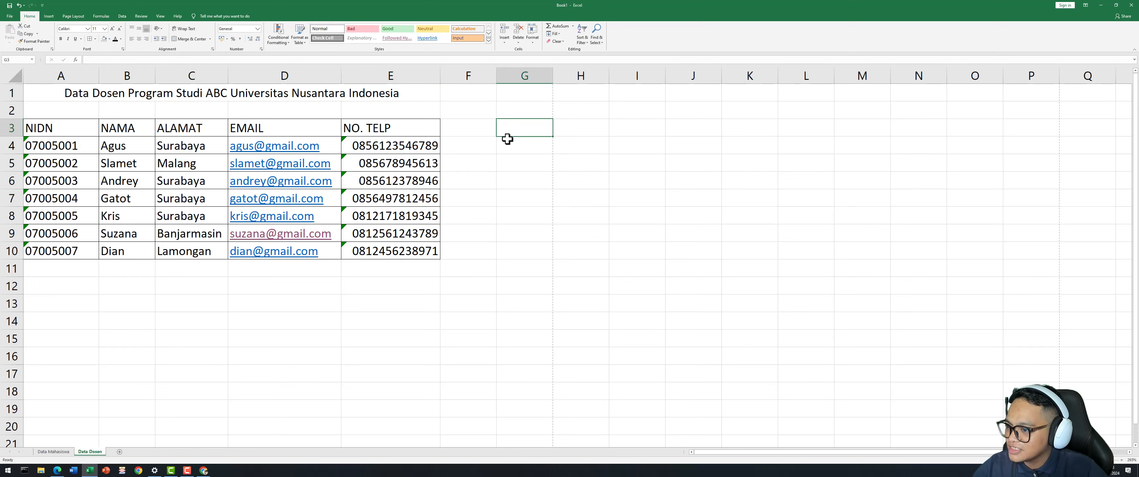
Make the Data Dosen header row A3:E3 bold and centred.
left_click(477, 214)
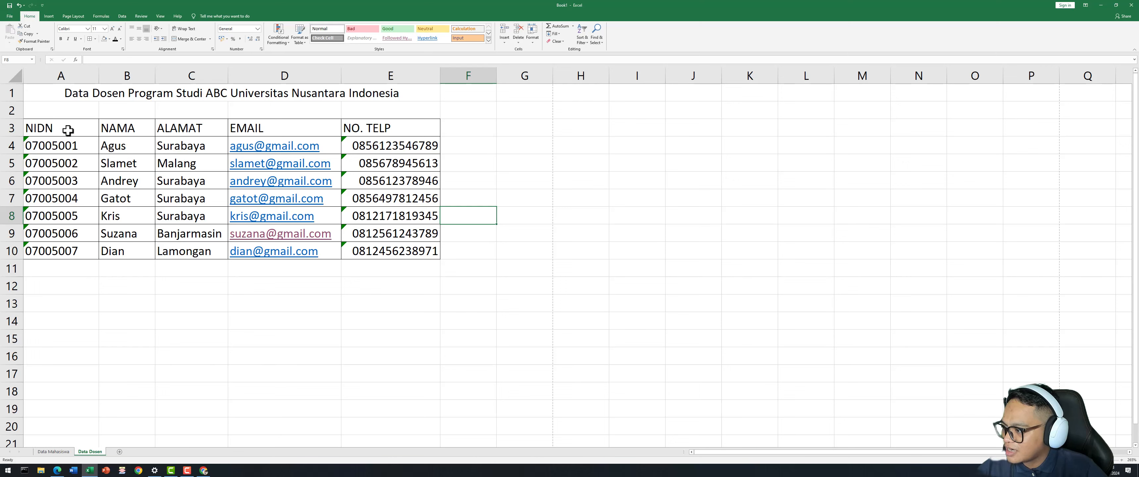
left_click_drag(66, 129, 152, 130)
left_click_drag(71, 129, 357, 130)
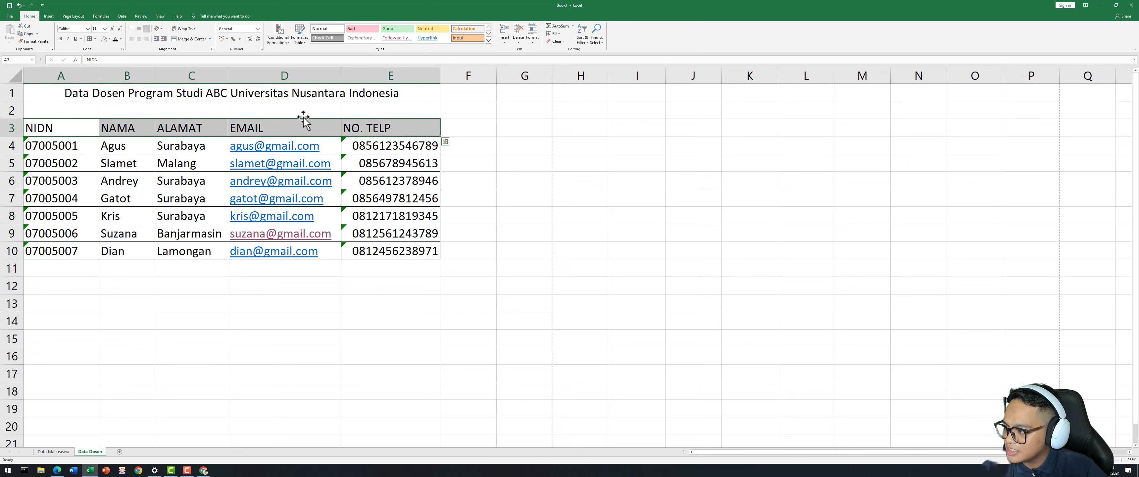
left_click(61, 39)
left_click(204, 366)
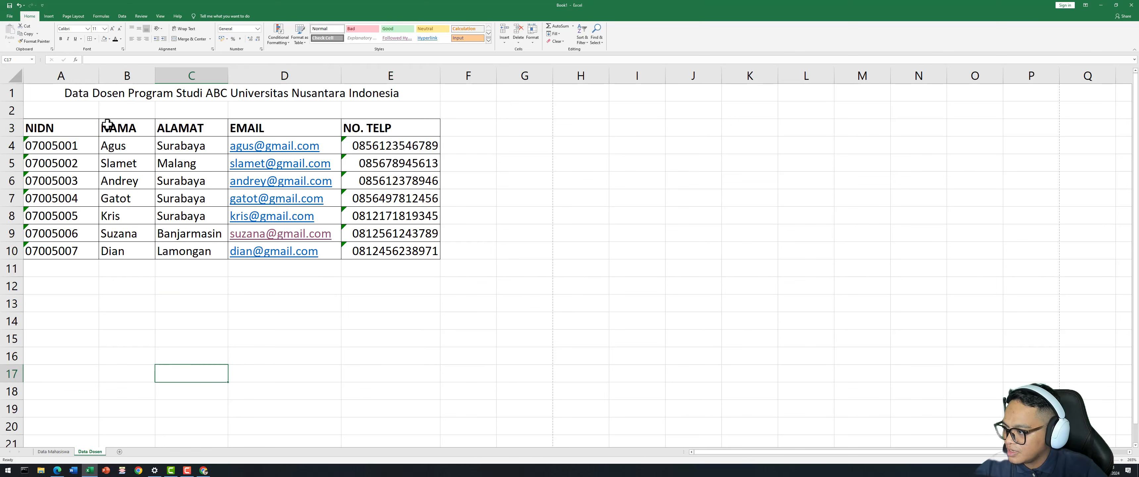
left_click_drag(79, 127, 388, 131)
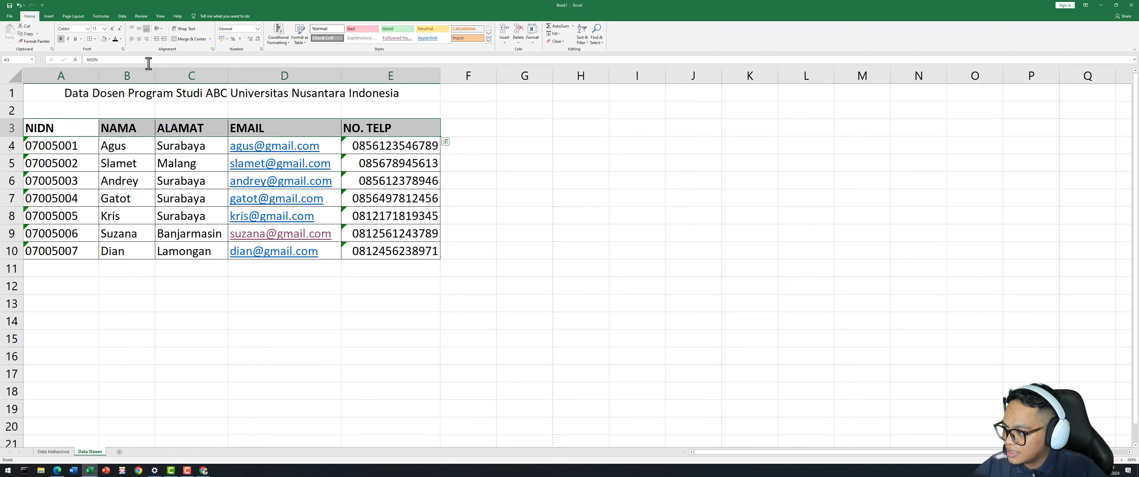
left_click(139, 39)
left_click(204, 303)
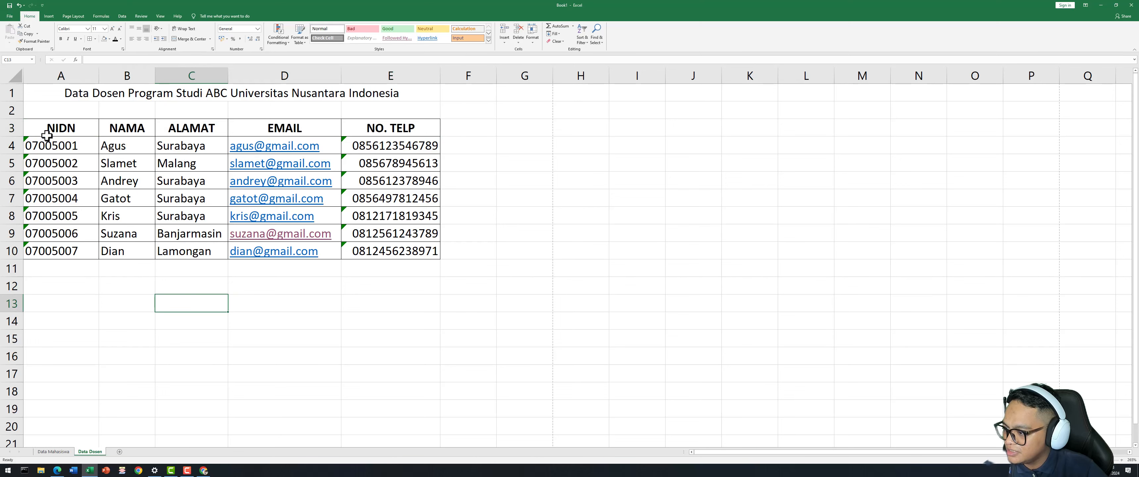
Centre the NIDN-to-EMAIL entries in A4:D10 and open the print preview.
left_click(62, 148)
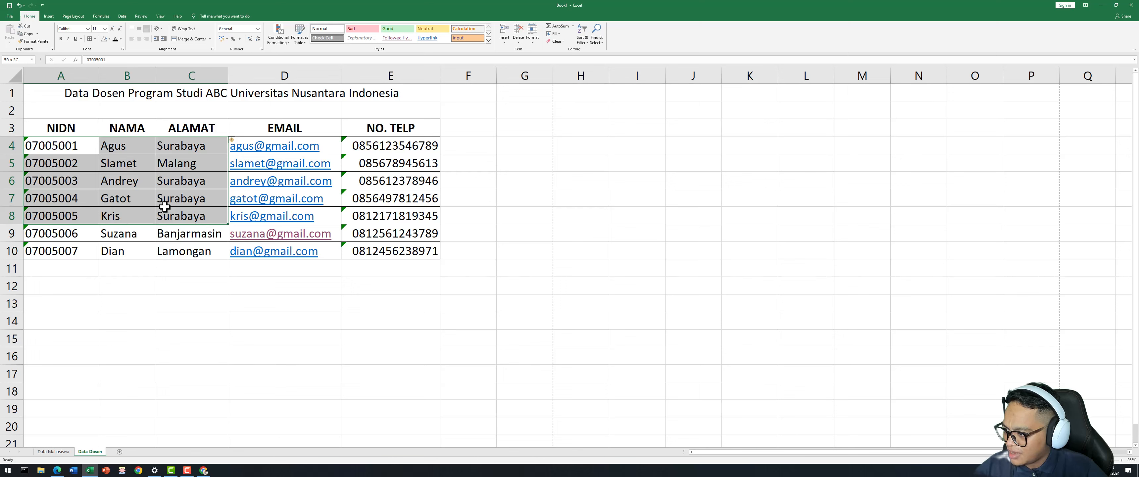
left_click_drag(165, 206, 269, 245)
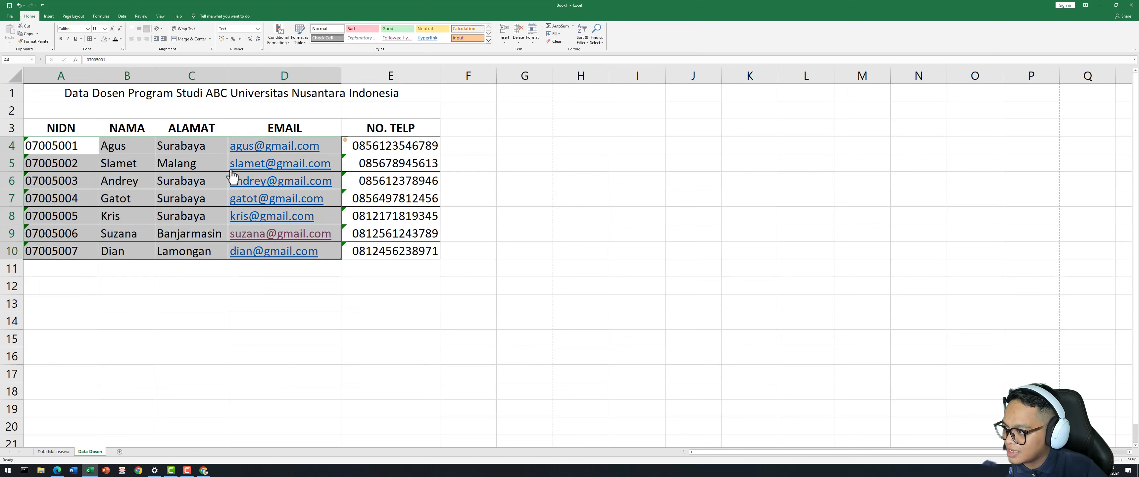
left_click(138, 38)
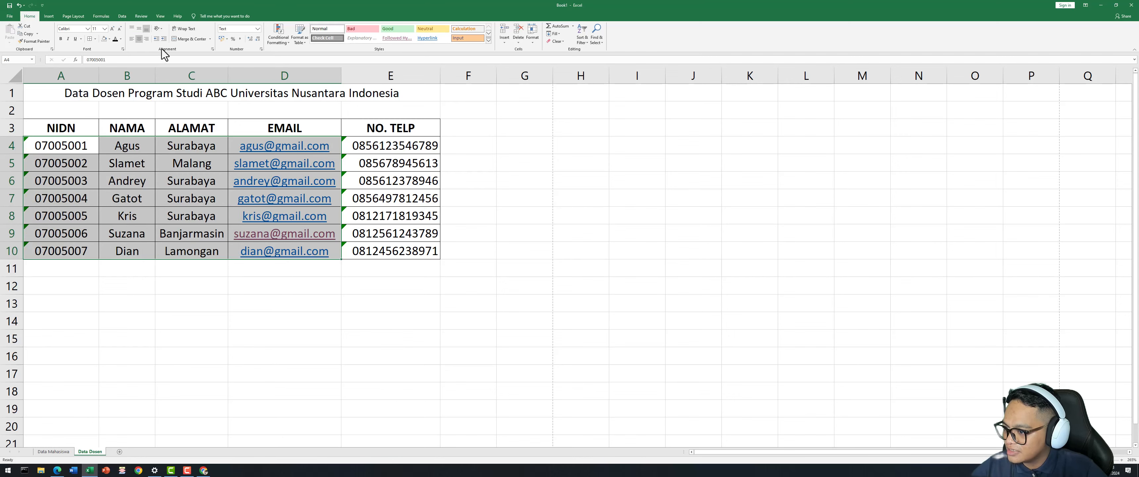
left_click(325, 336)
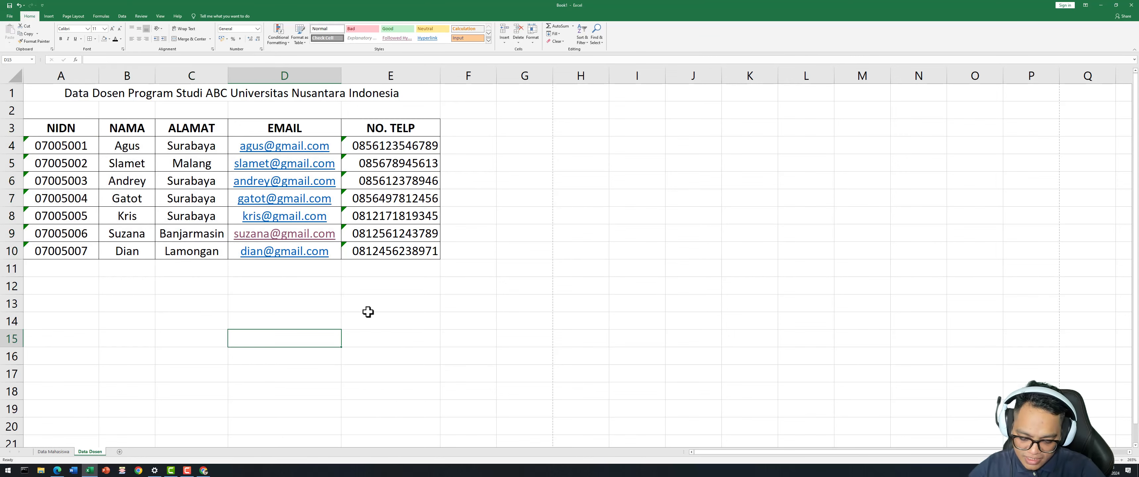
key("Left")
key("ctrl+p")
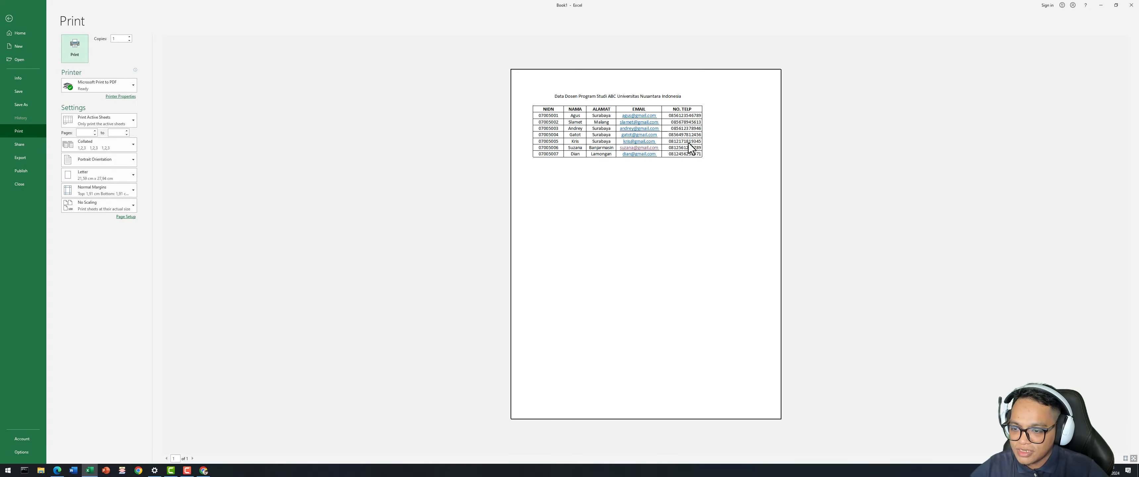
Leave the print preview and remove the hyperlink from the first e-mail in D4.
left_click(9, 19)
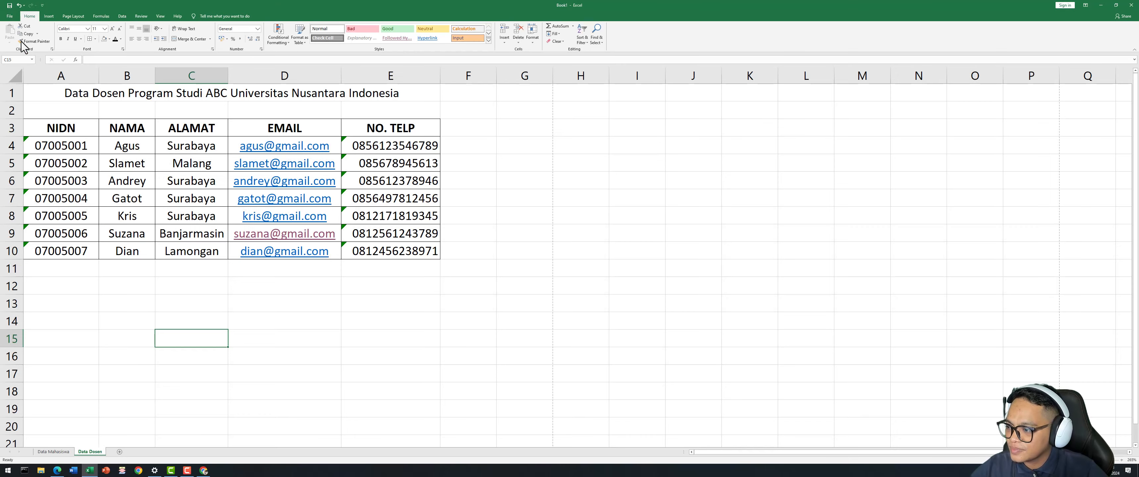
right_click(308, 157)
left_click(474, 339)
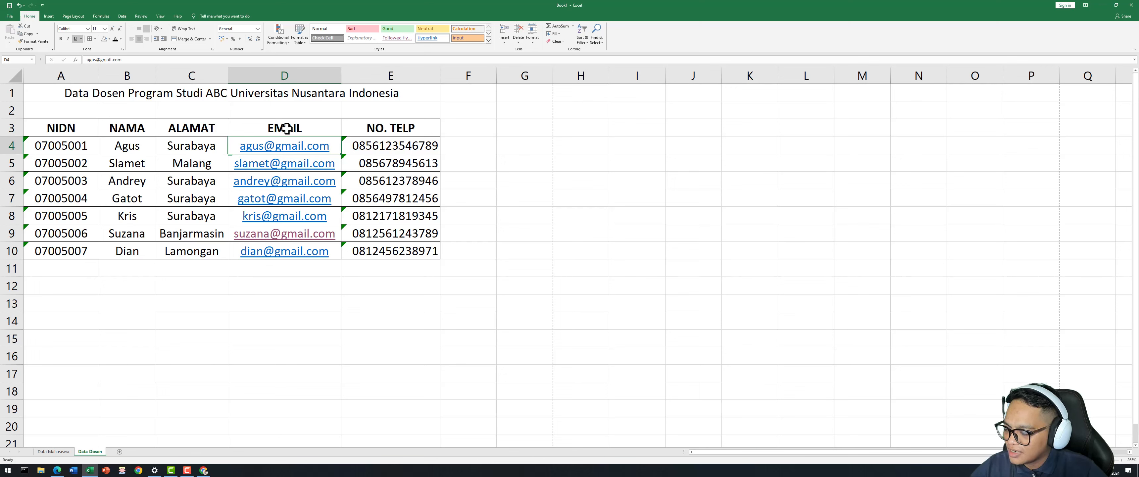
left_click(303, 301)
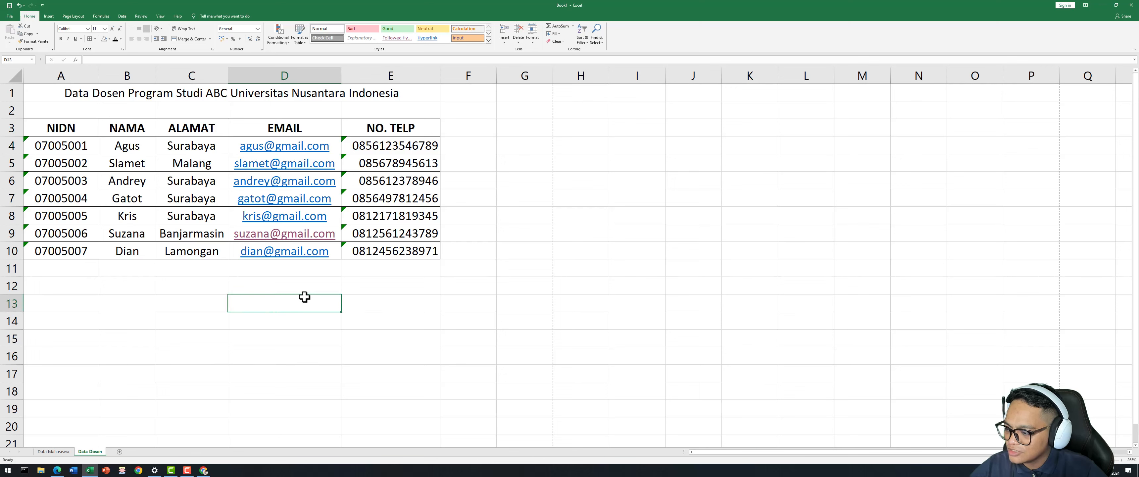
left_click(469, 159)
right_click(319, 150)
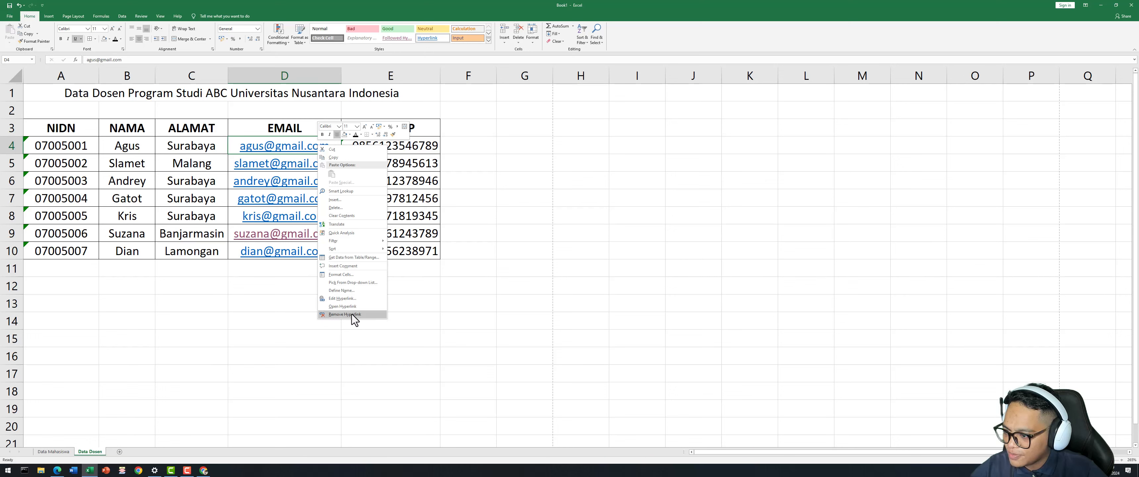
left_click(352, 314)
left_click(326, 303)
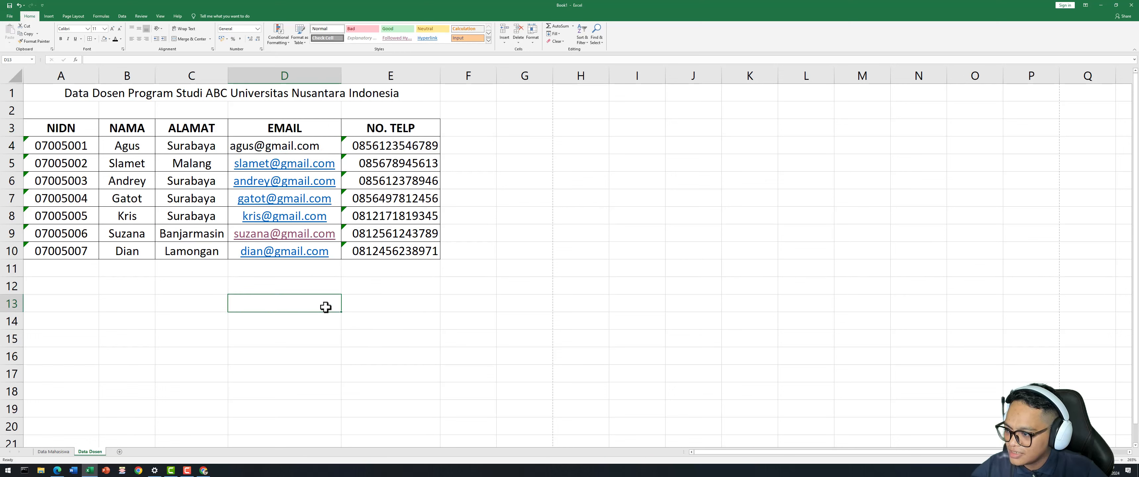
Remove the hyperlinks from the remaining e-mail cells D5:D10.
left_click(401, 343)
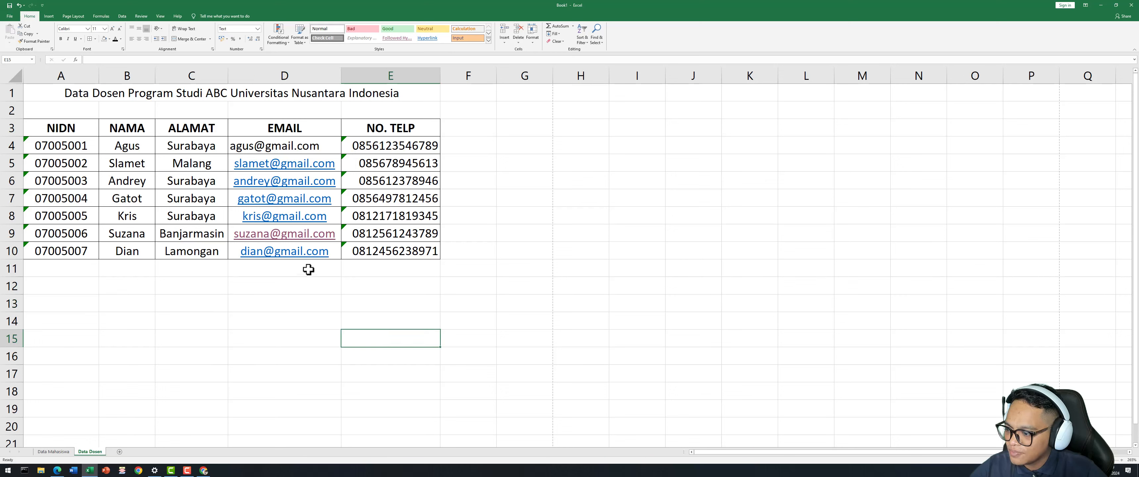
left_click_drag(336, 160, 320, 249)
right_click(310, 253)
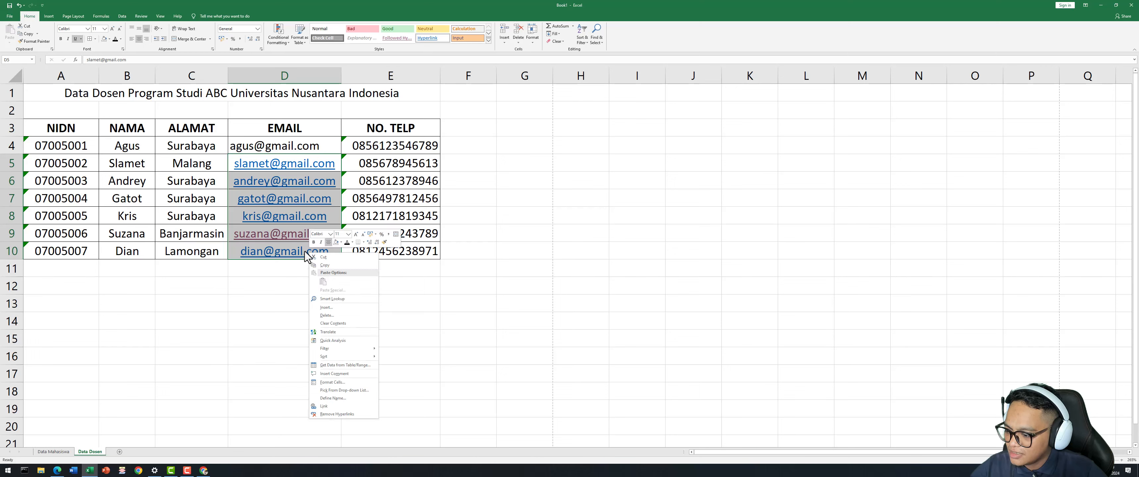
left_click(349, 414)
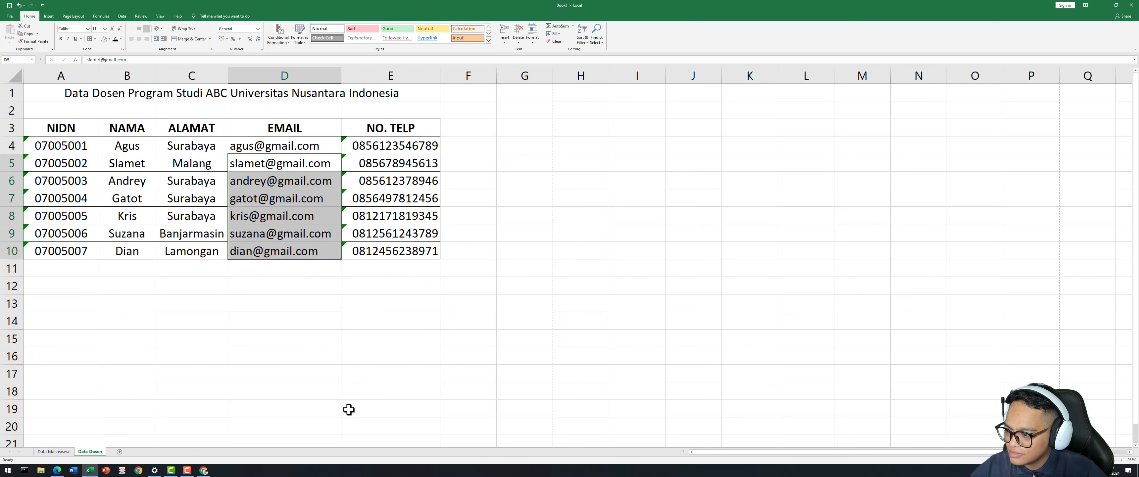
left_click(352, 391)
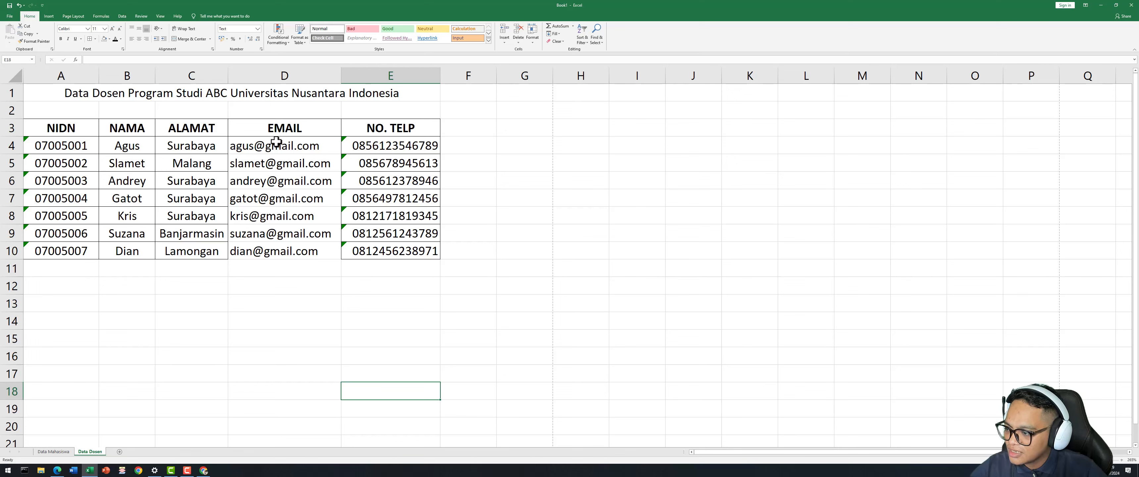
Centre the e-mail addresses in D4:D10 and preview the printout again.
left_click_drag(271, 145, 321, 252)
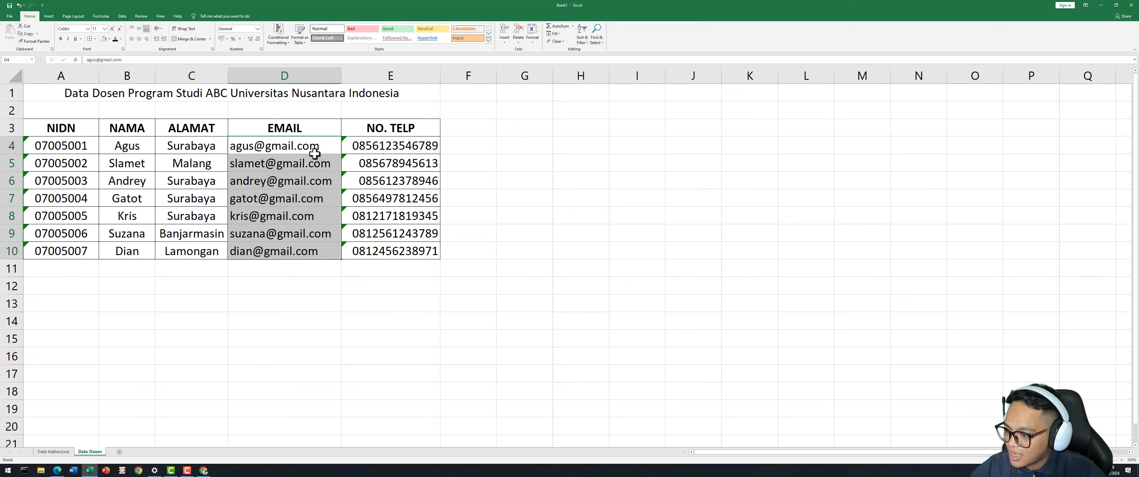
left_click(139, 39)
left_click(387, 335)
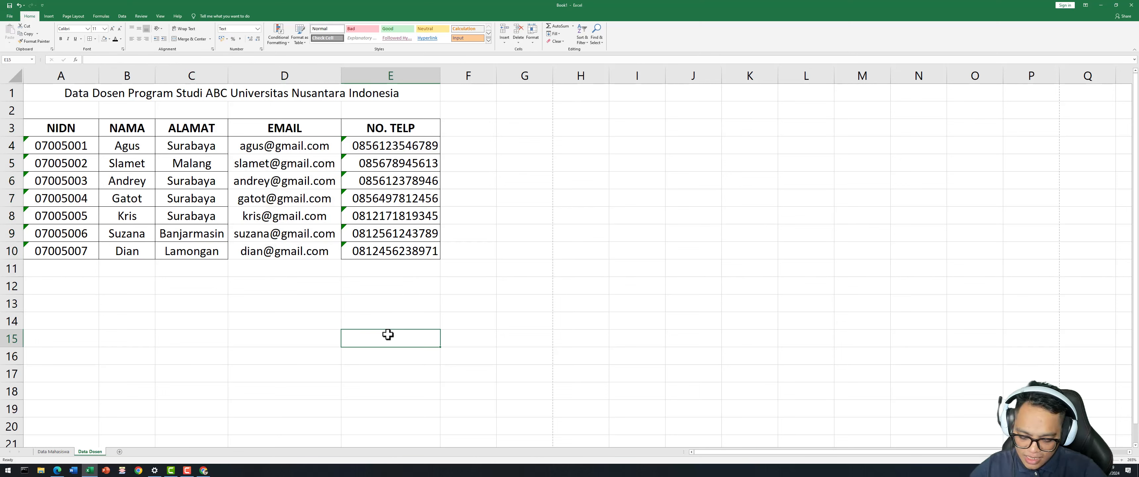
key("ctrl+p")
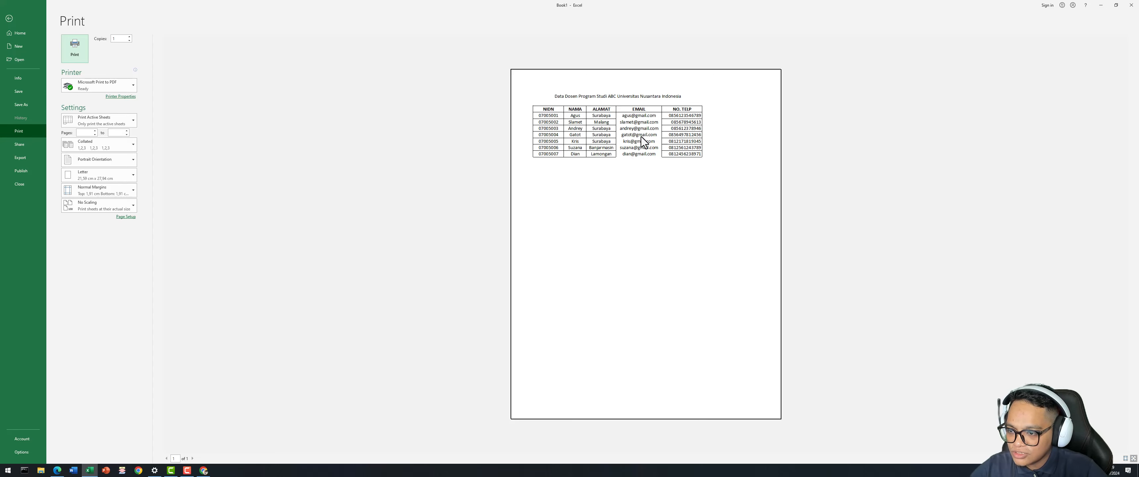
Leave the preview and apply All Borders to the e-mail cells D4:D10.
left_click(9, 18)
left_click(283, 290)
left_click(253, 149)
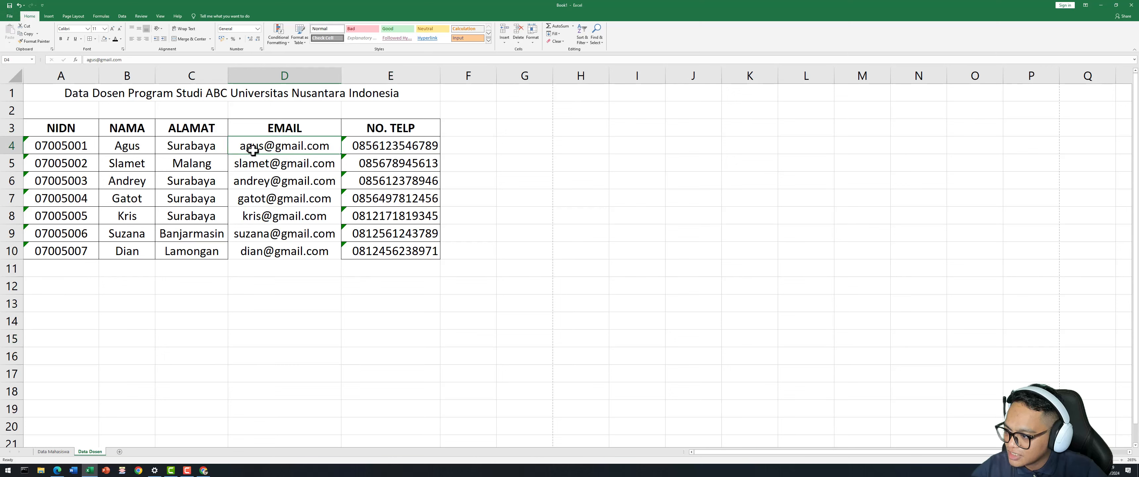
left_click_drag(253, 150, 267, 250)
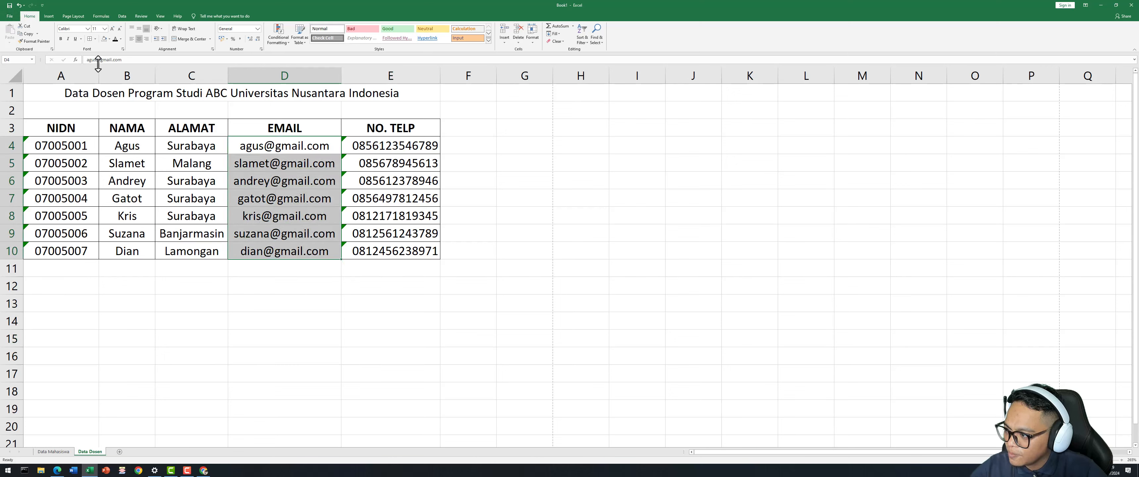
left_click(90, 39)
left_click(152, 256)
left_click(224, 275)
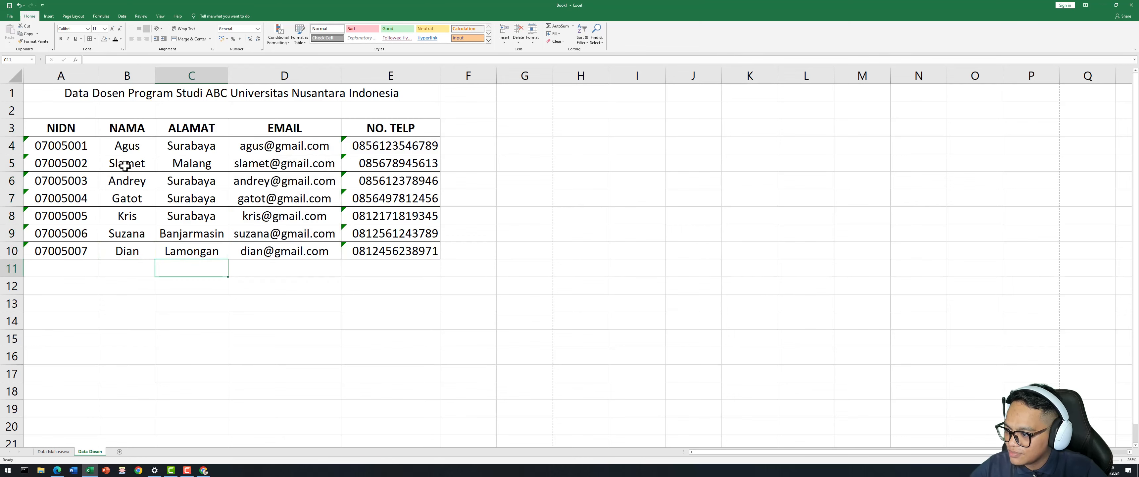
Check the print preview, then return to the worksheet on the Data Mahasiswa sheet.
key("ctrl+p")
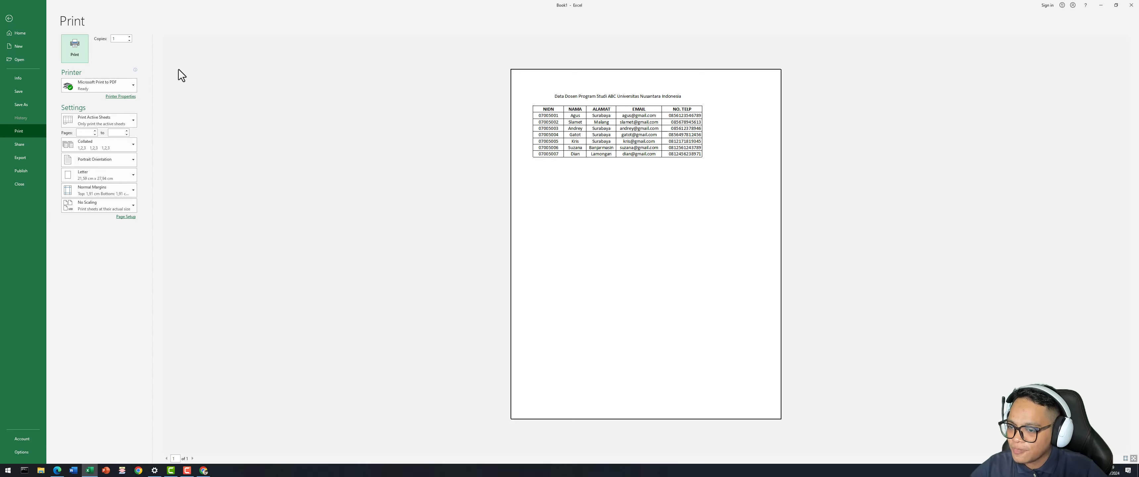
left_click(9, 19)
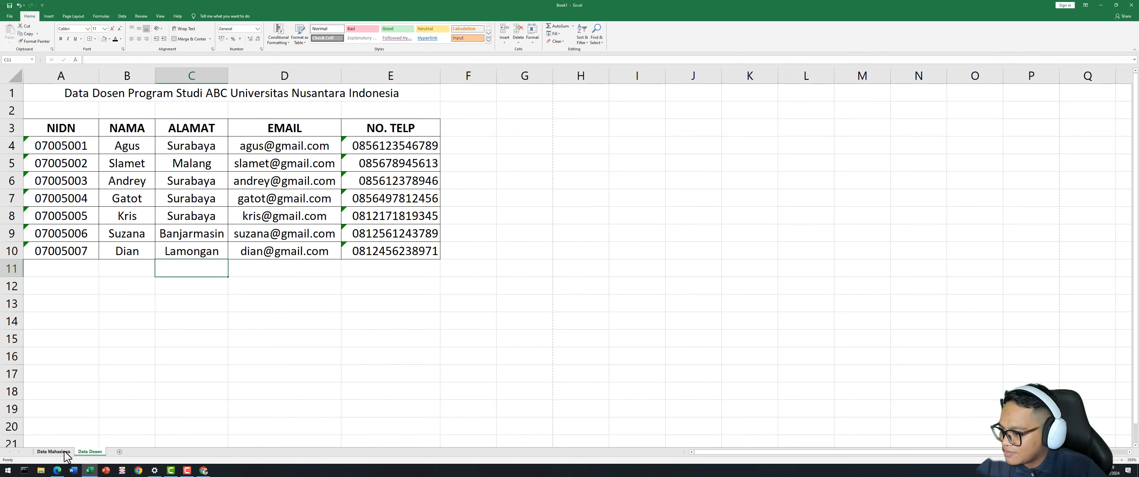
left_click(53, 452)
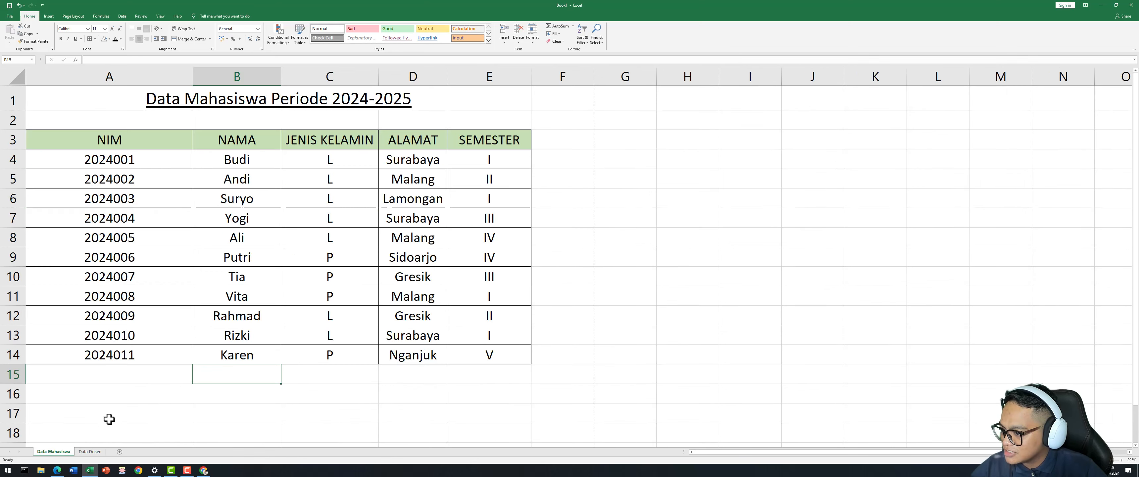
Apply the orange 60% - Accent2 cell style to the Data Dosen header row A3:E3.
left_click(95, 453)
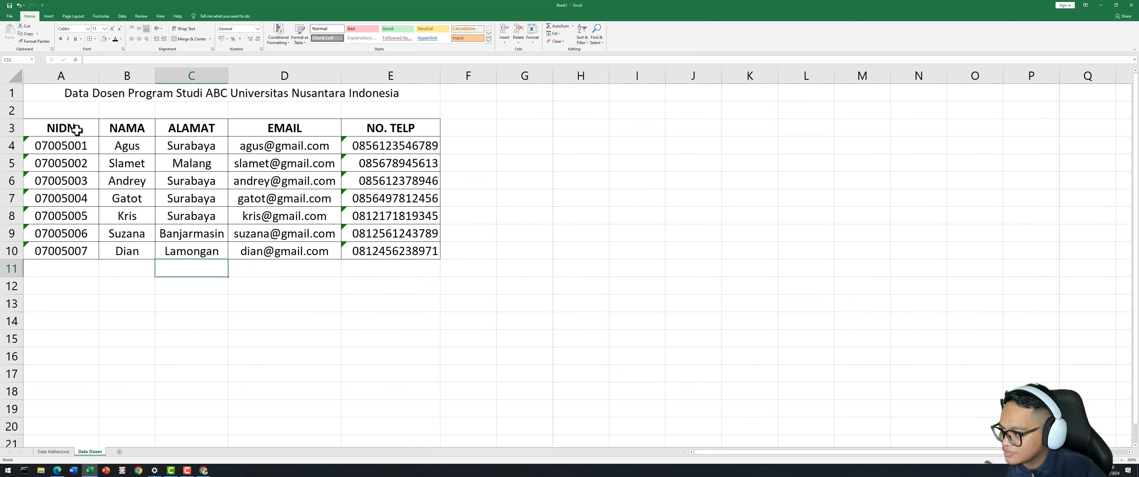
left_click_drag(75, 129, 377, 131)
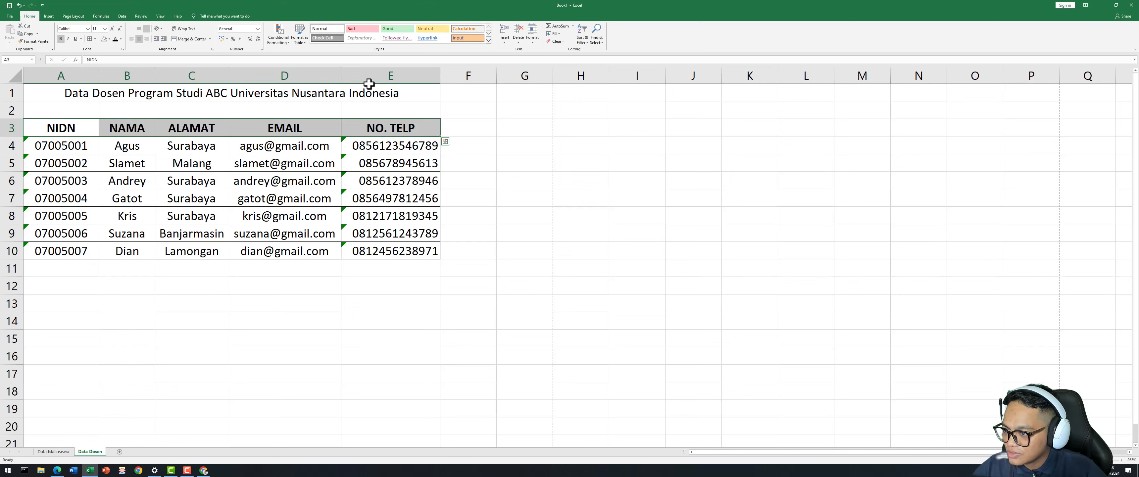
left_click(489, 40)
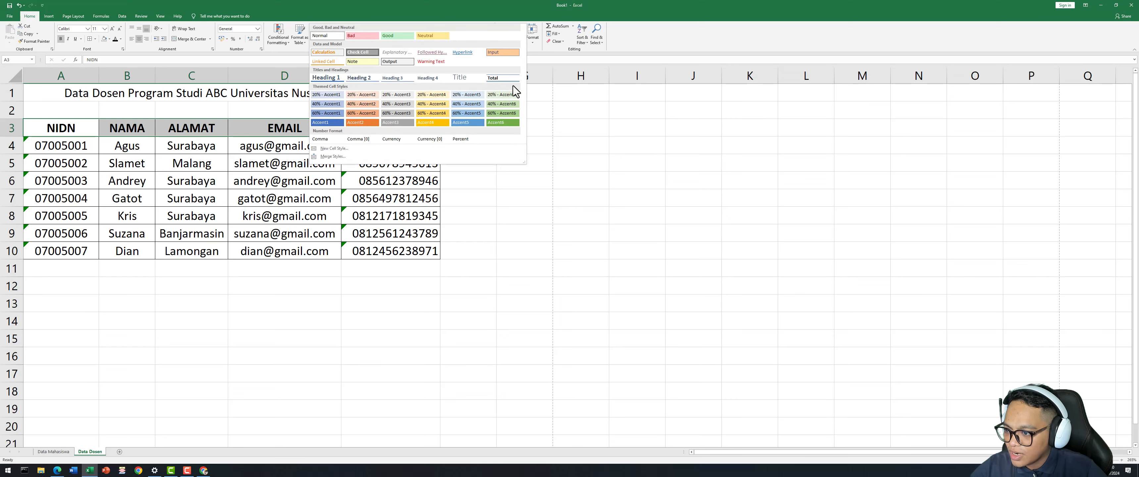
left_click(365, 115)
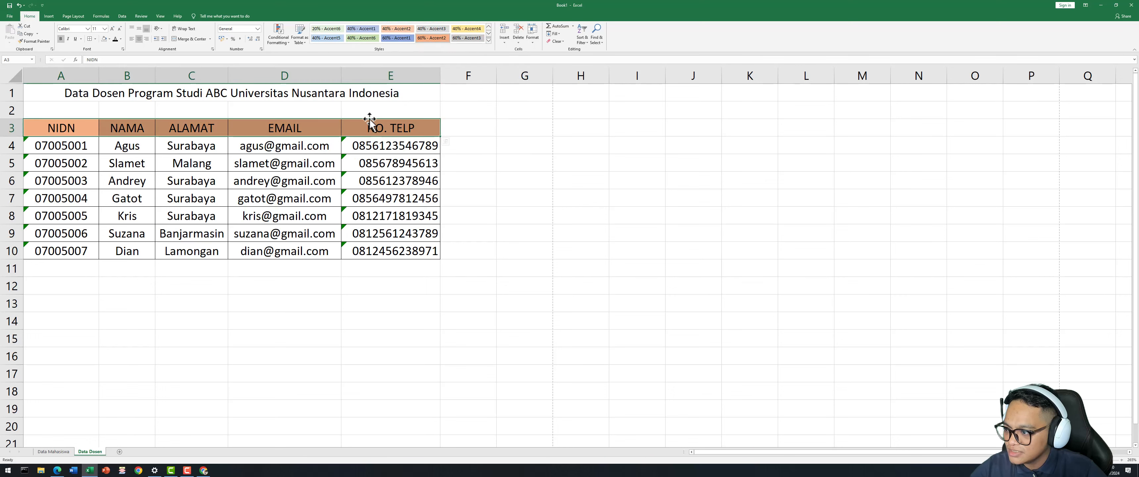
left_click(555, 195)
left_click(300, 335)
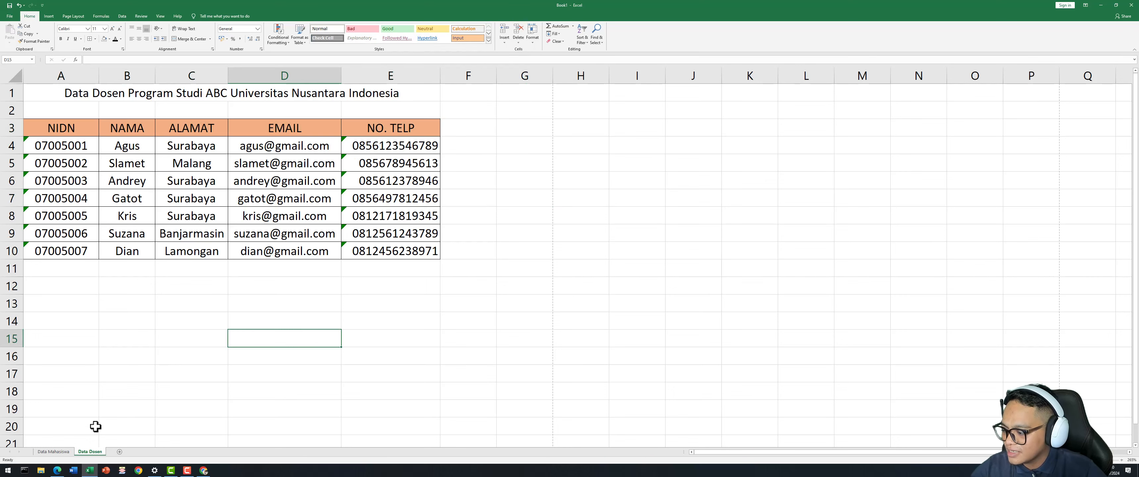
After comparing with Data Mahasiswa, bold the merged title in A1 on Data Dosen.
left_click(65, 452)
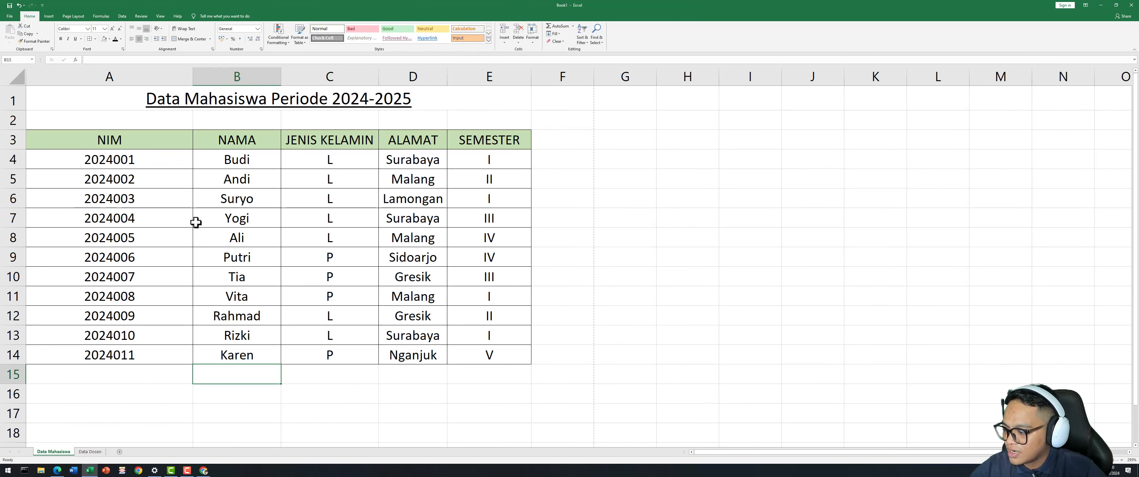
left_click(91, 452)
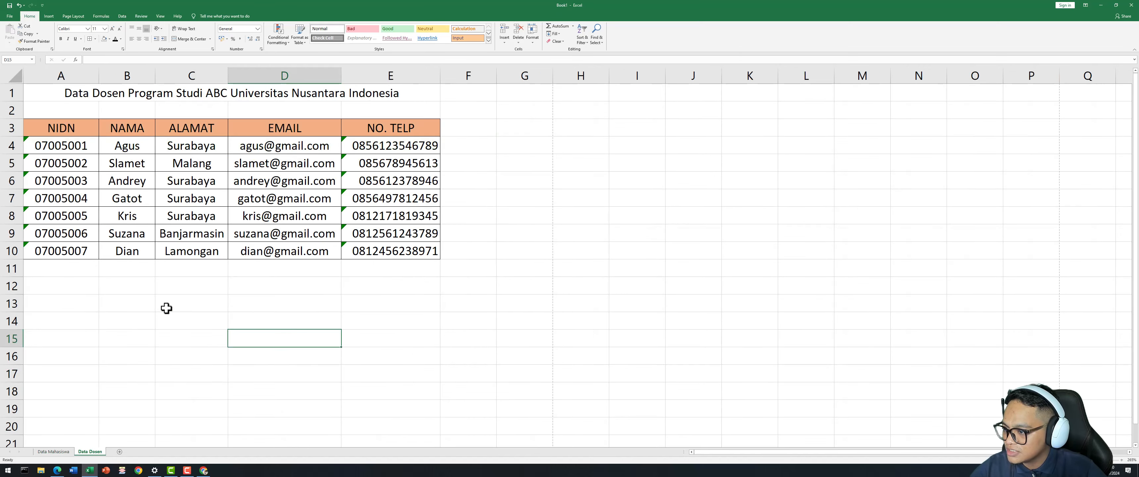
left_click(159, 338)
left_click(53, 452)
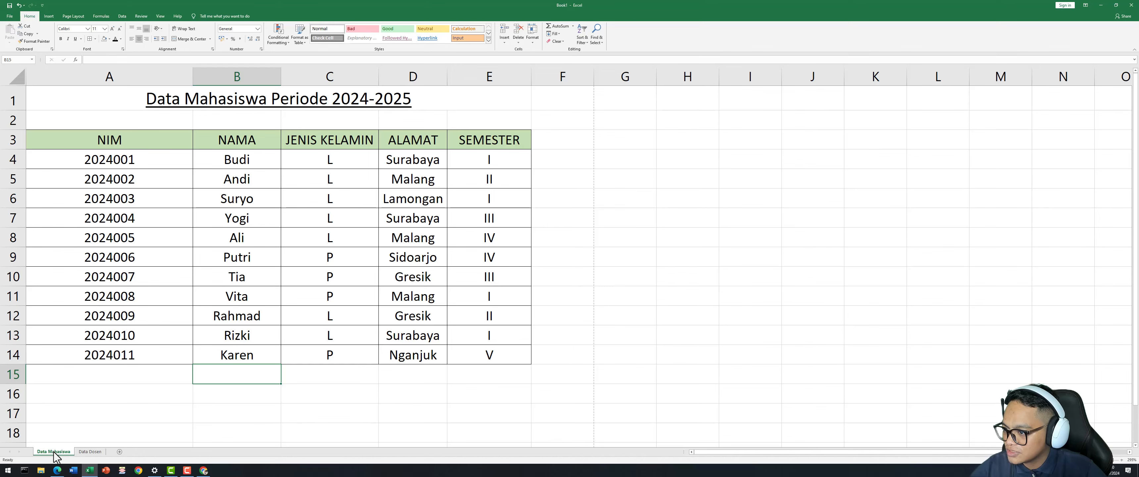
left_click(90, 452)
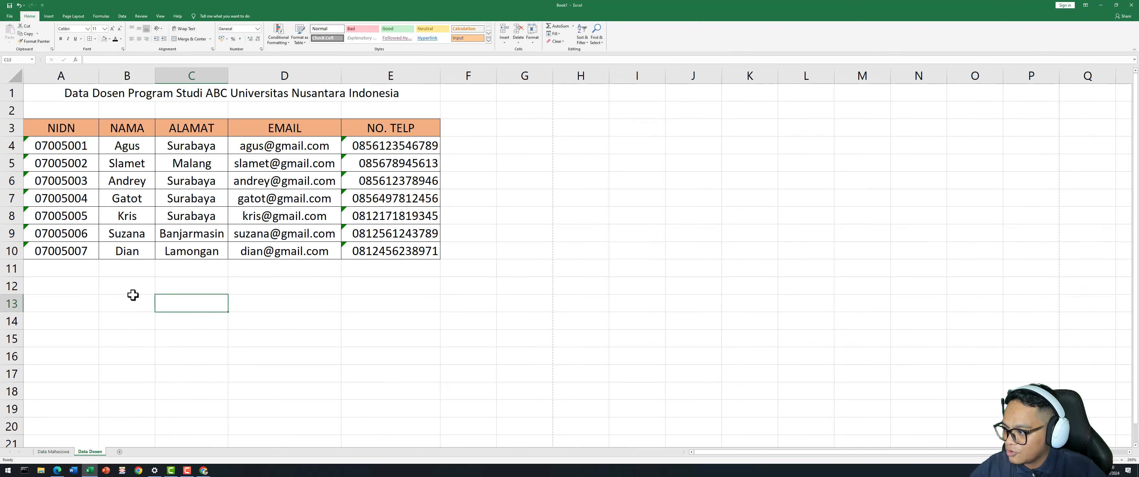
left_click(85, 95)
left_click(62, 39)
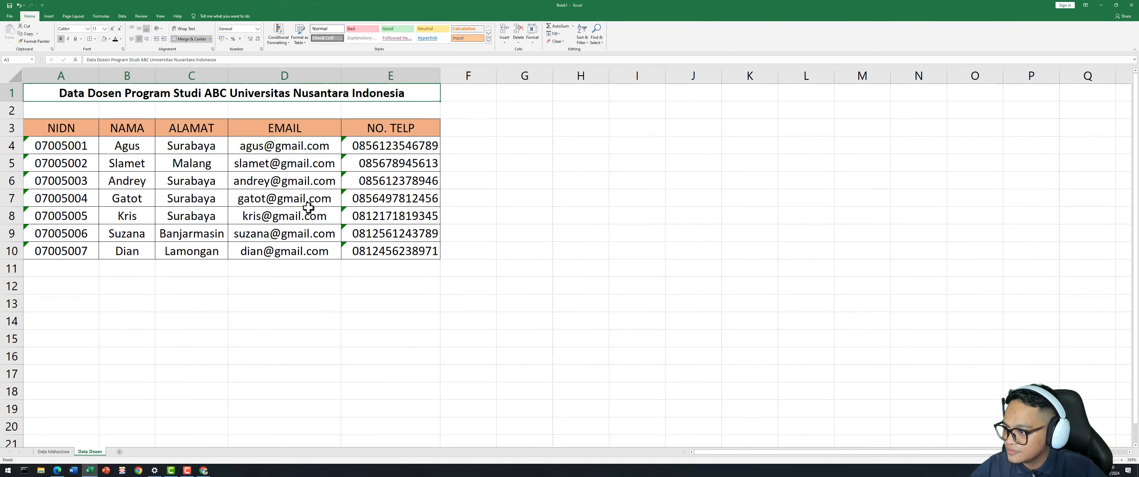
left_click(577, 163)
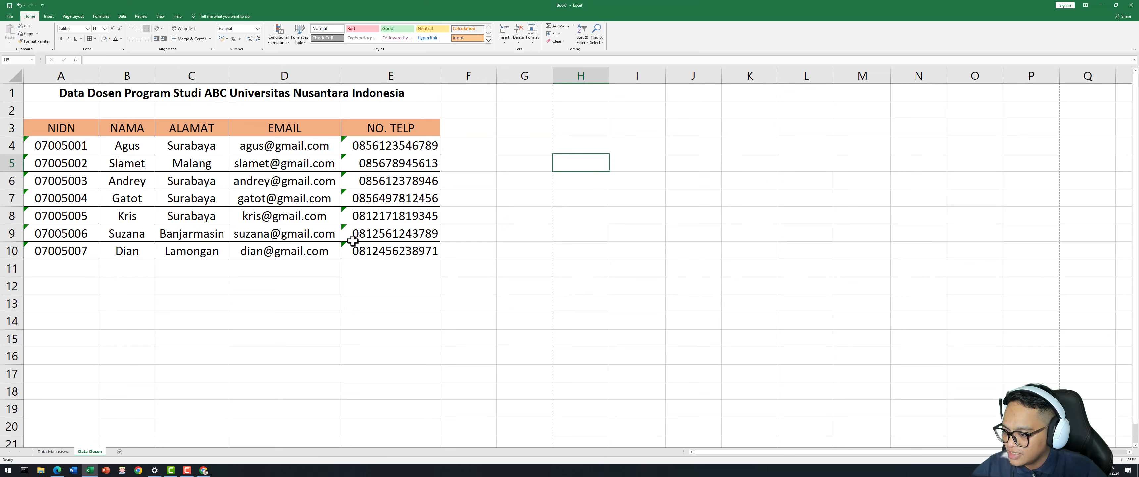
left_click(316, 314)
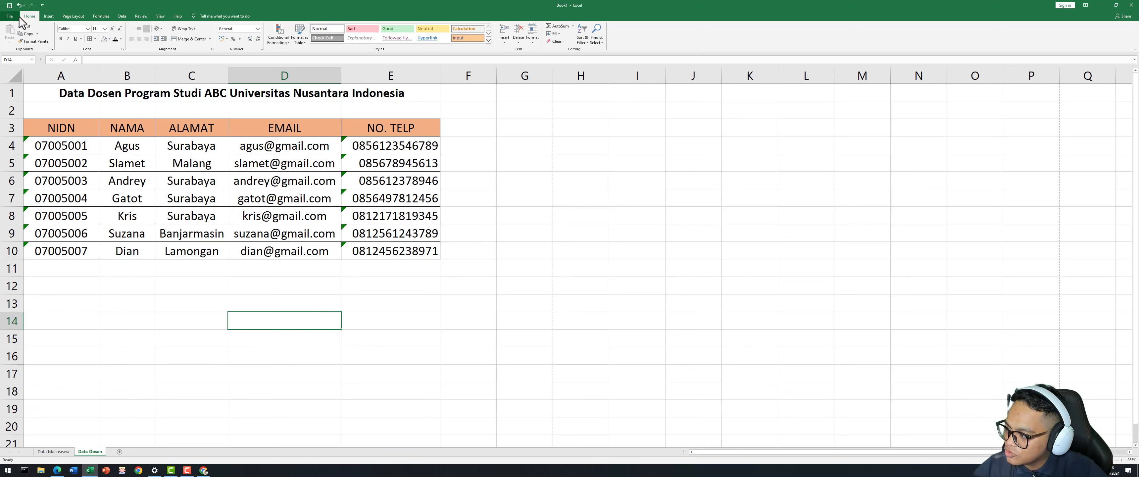
Open the full Save As dialog via File > Save As > This PC and centre it.
left_click(10, 17)
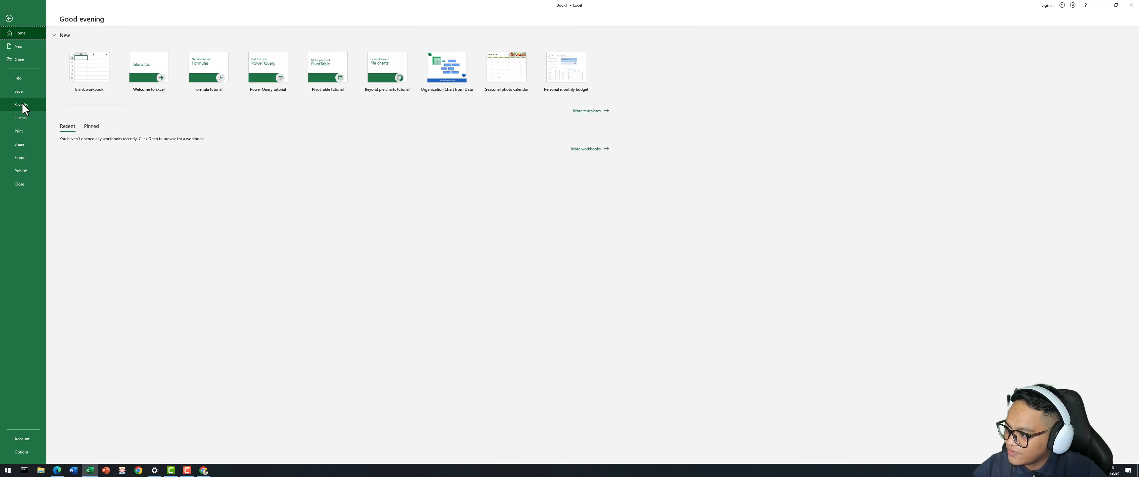
left_click(22, 106)
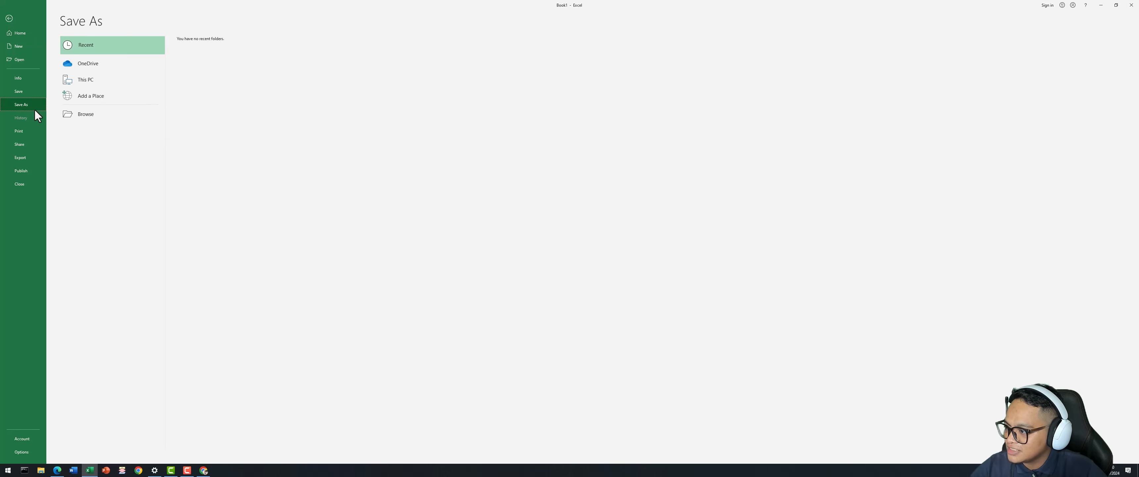
left_click(88, 78)
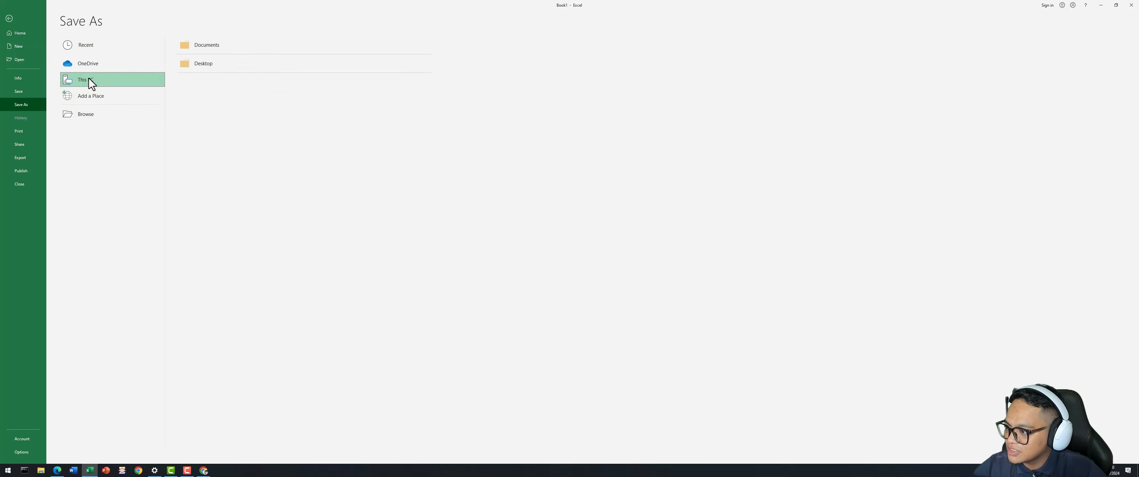
left_click(89, 80)
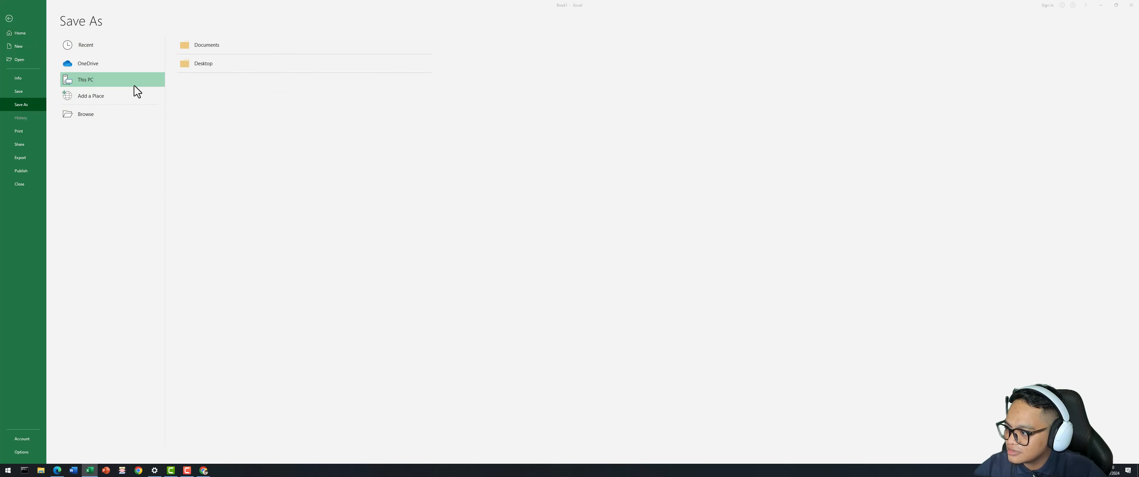
left_click_drag(258, 10, 557, 148)
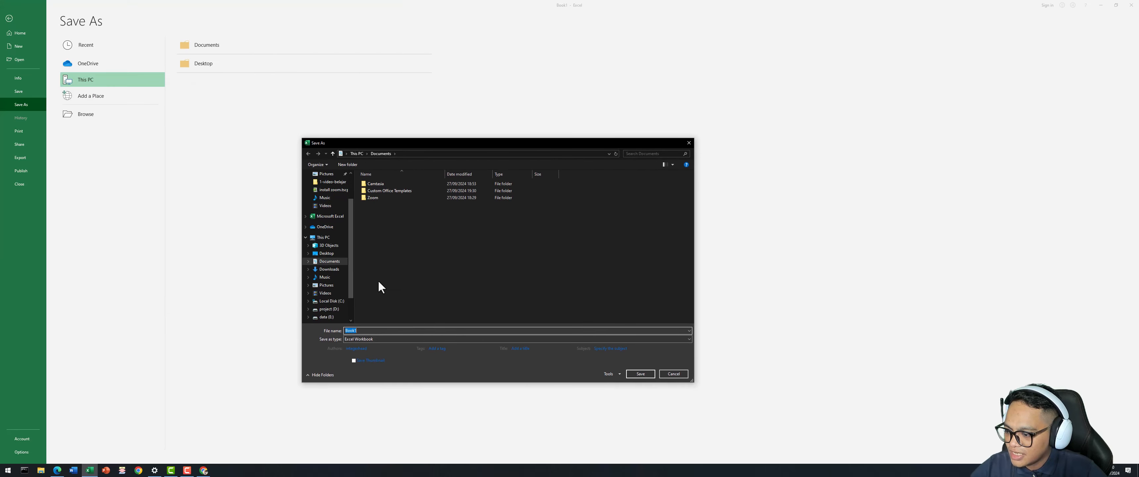
Create and open a Belajar-excel folder in project (D:) > 2-project-belajar.
scroll(325, 279, "down", 3)
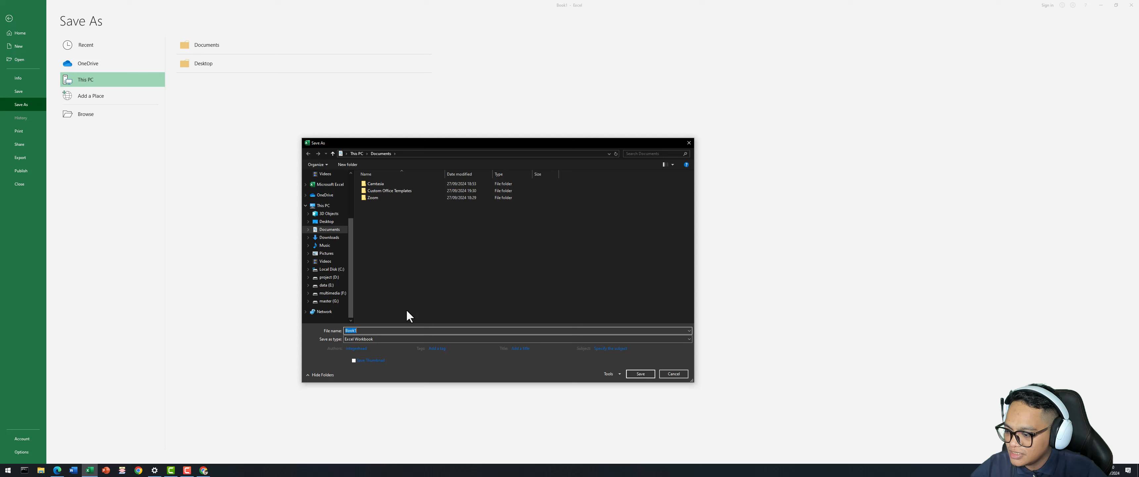
left_click(339, 278)
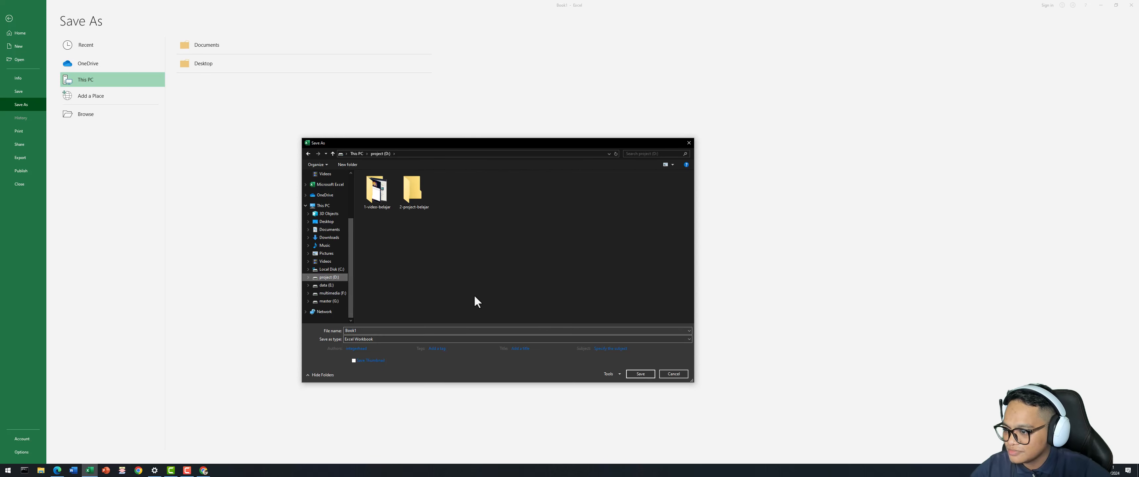
double_click(413, 190)
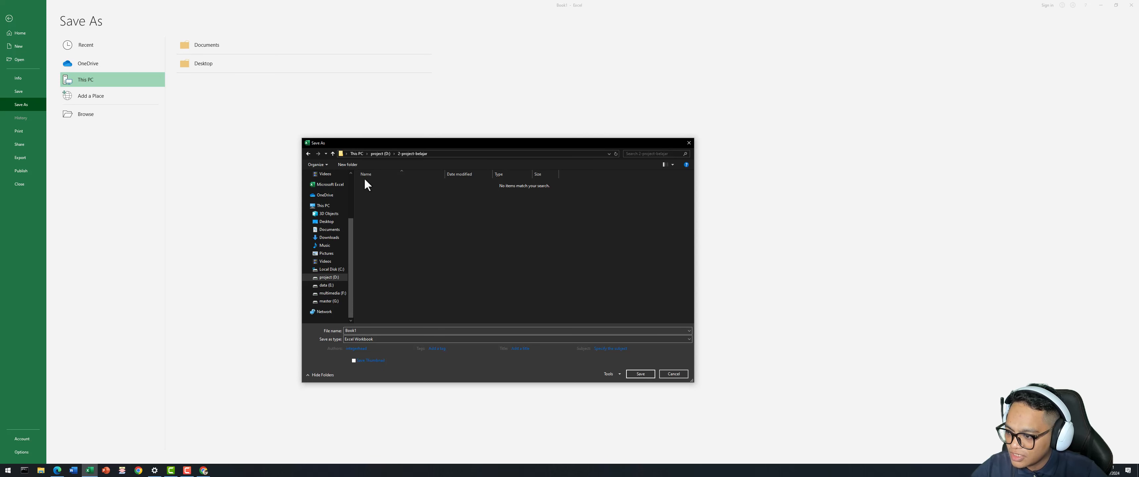
left_click(355, 164)
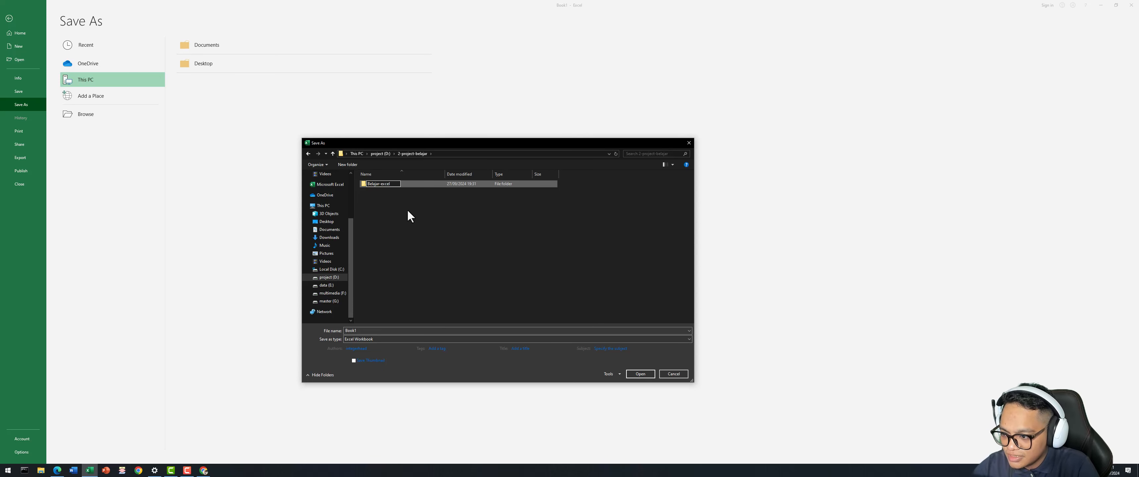
key("Return")
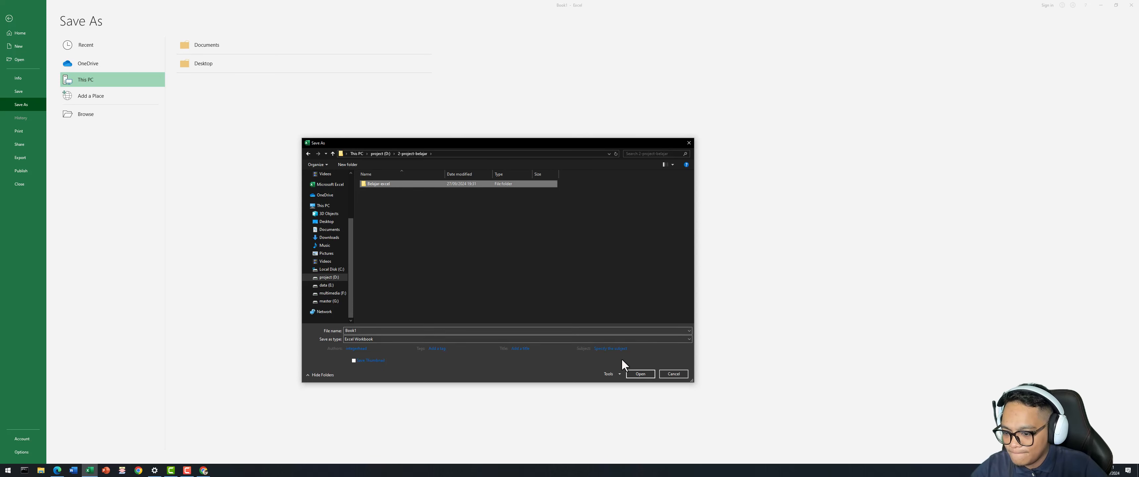
double_click(386, 188)
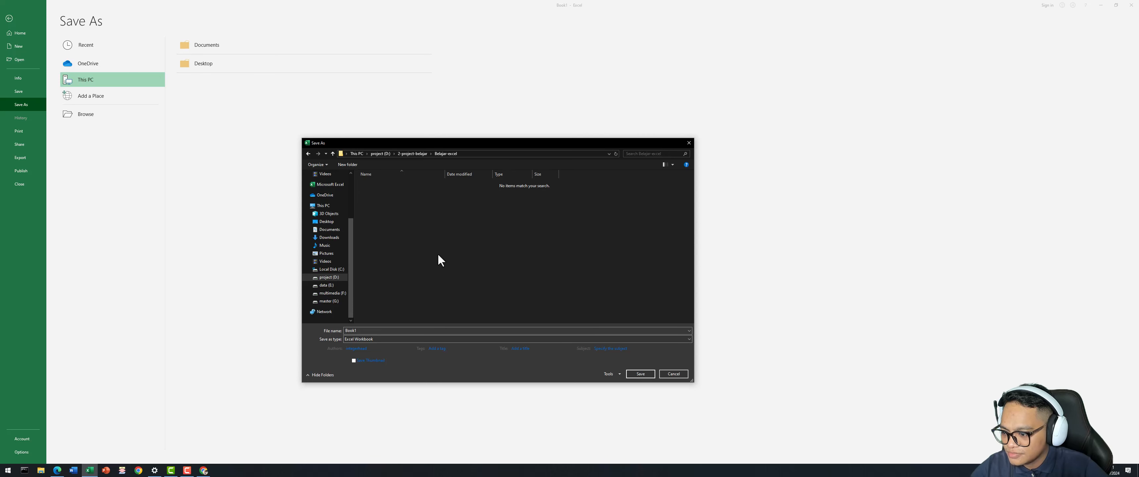
Name the workbook data-program-studi-matematika and save it.
double_click(361, 331)
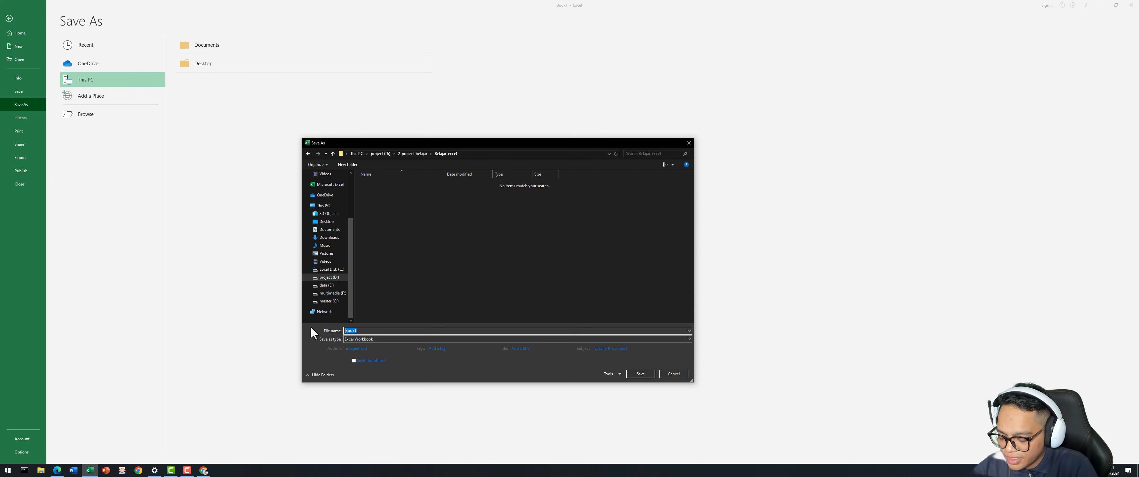
type("data-program-studi-matematika")
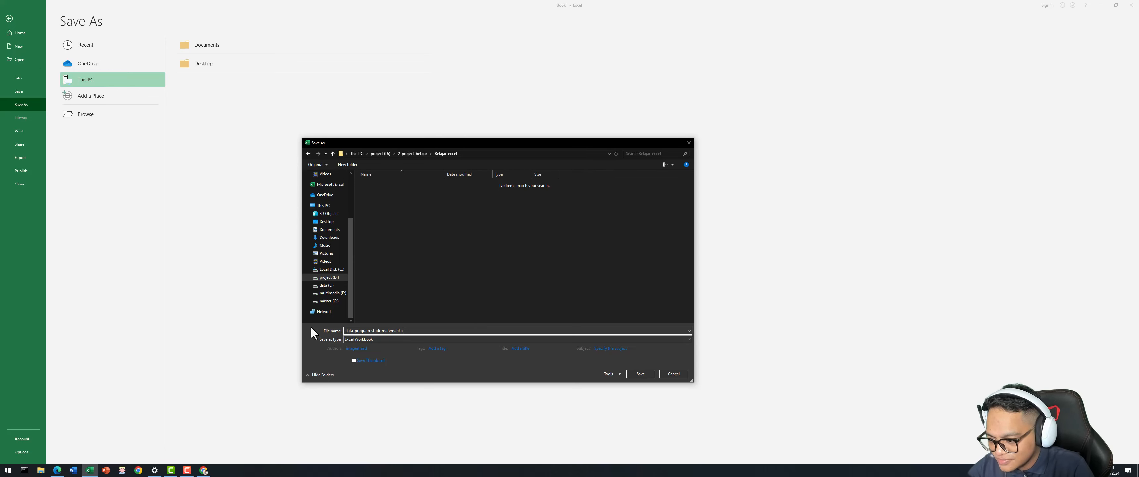
left_click(644, 375)
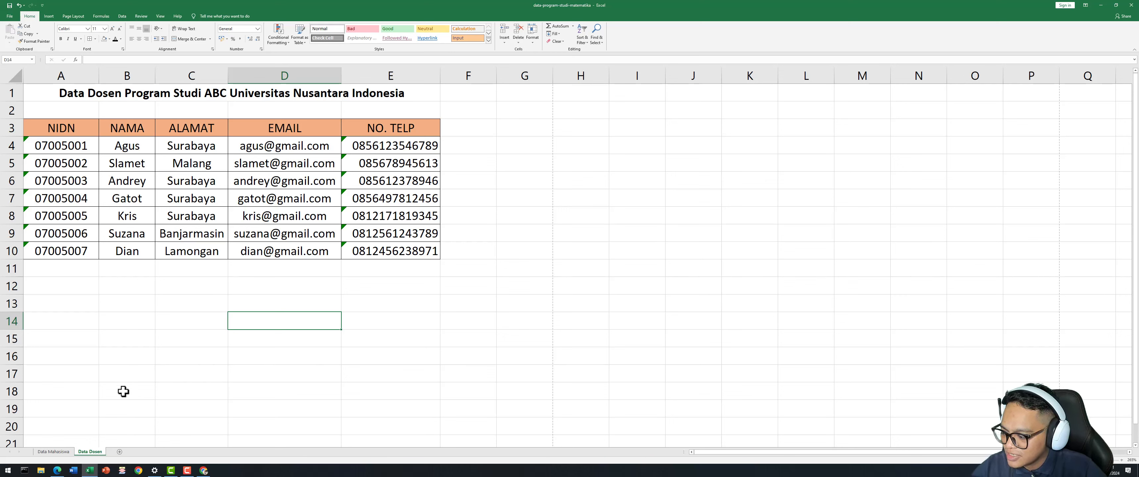
Check the saved workbook in project (D:) > 2-project-belajar > Belajar-excel, then close Explorer.
left_click(43, 469)
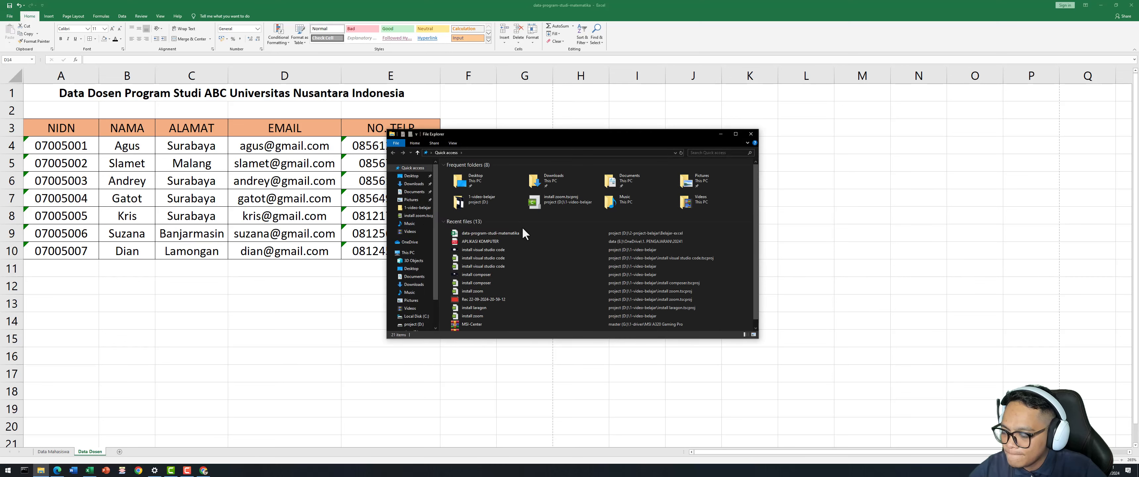
left_click(414, 308)
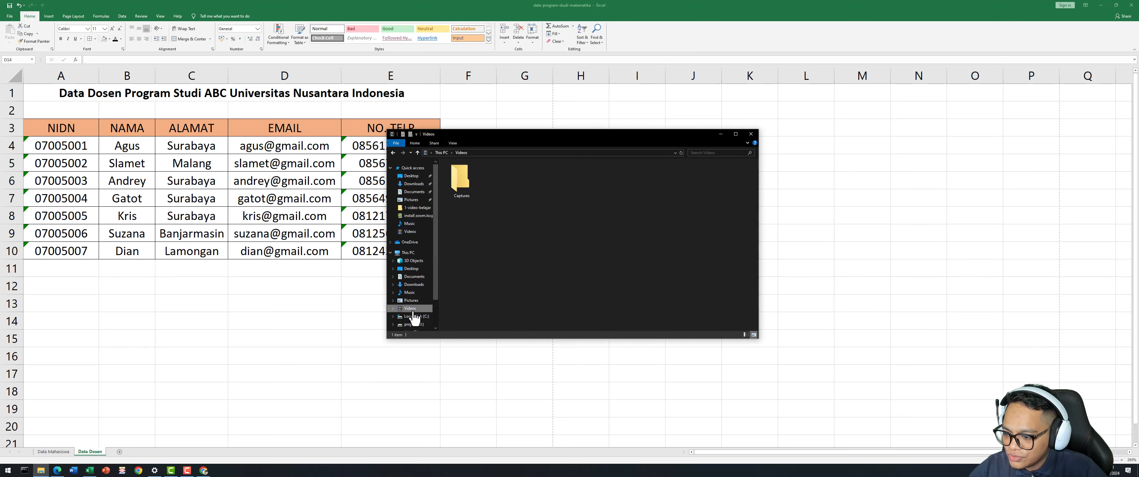
scroll(418, 315, "down", 2)
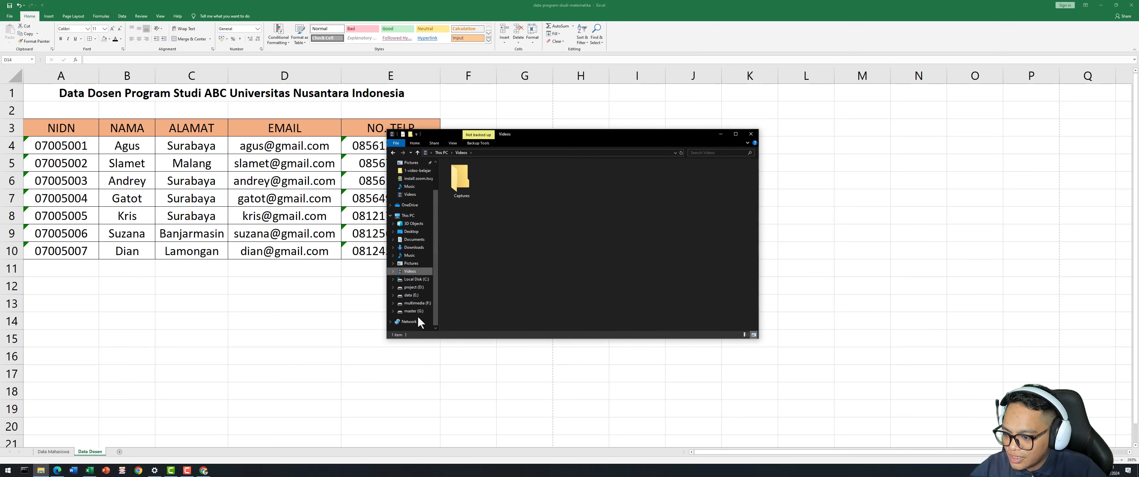
left_click(413, 287)
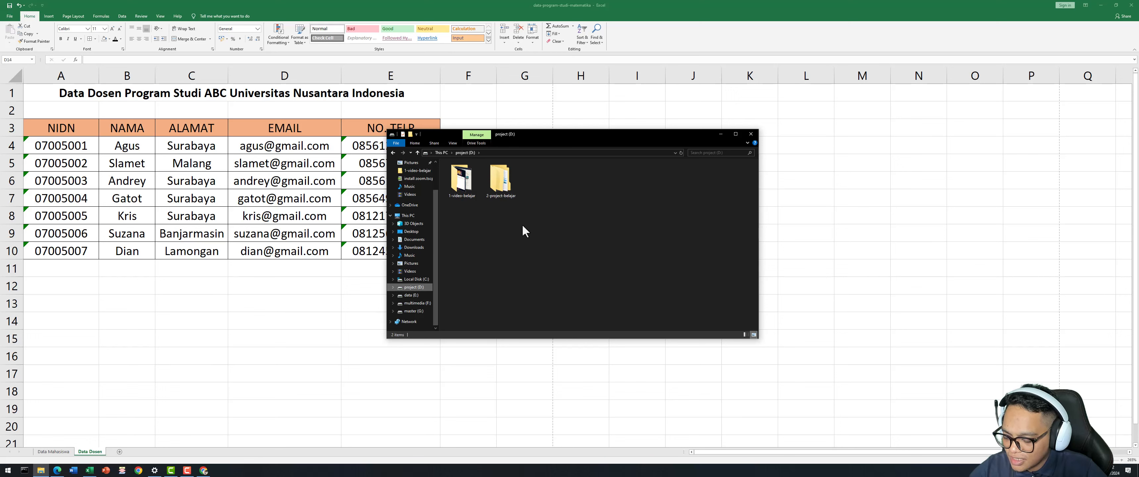
double_click(504, 185)
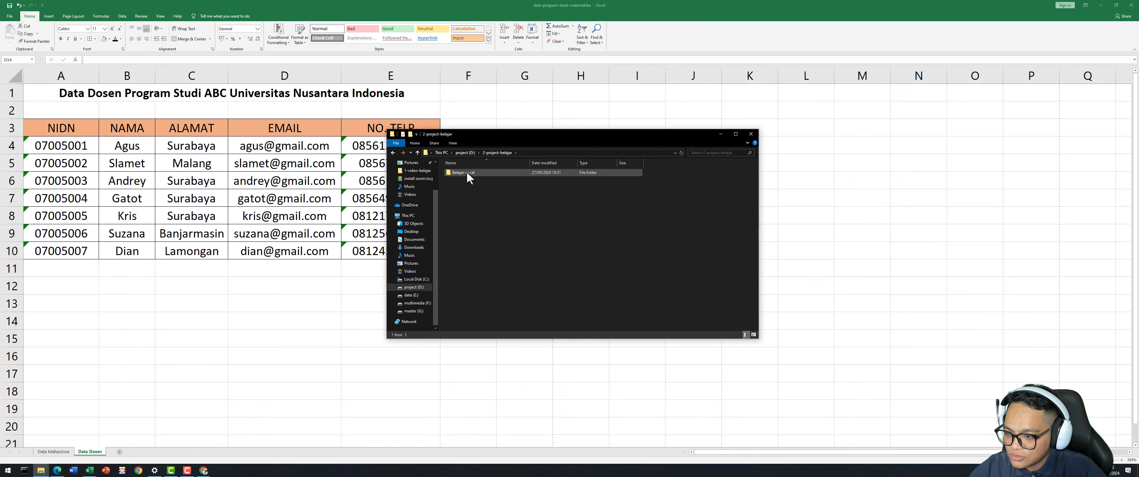
double_click(467, 172)
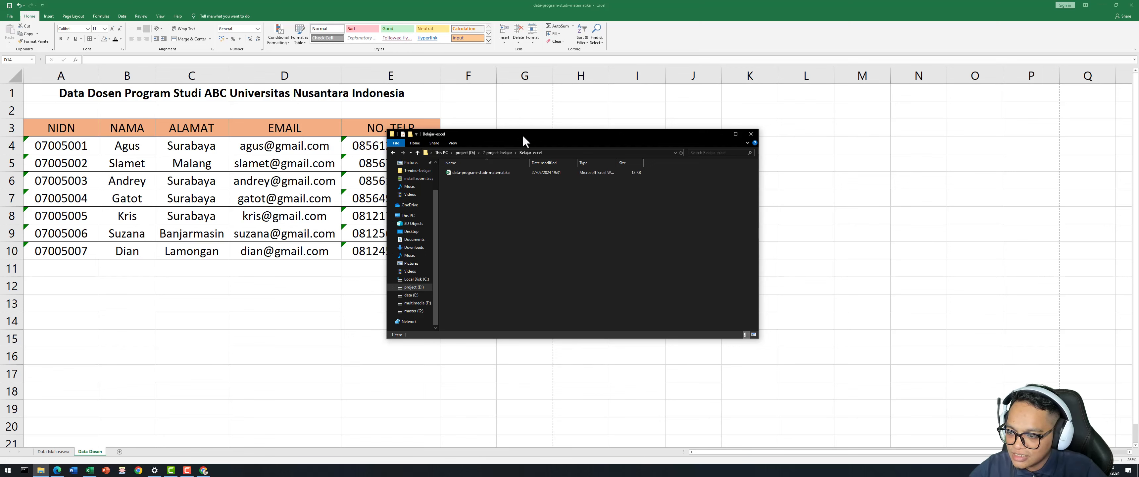
left_click_drag(522, 133, 584, 124)
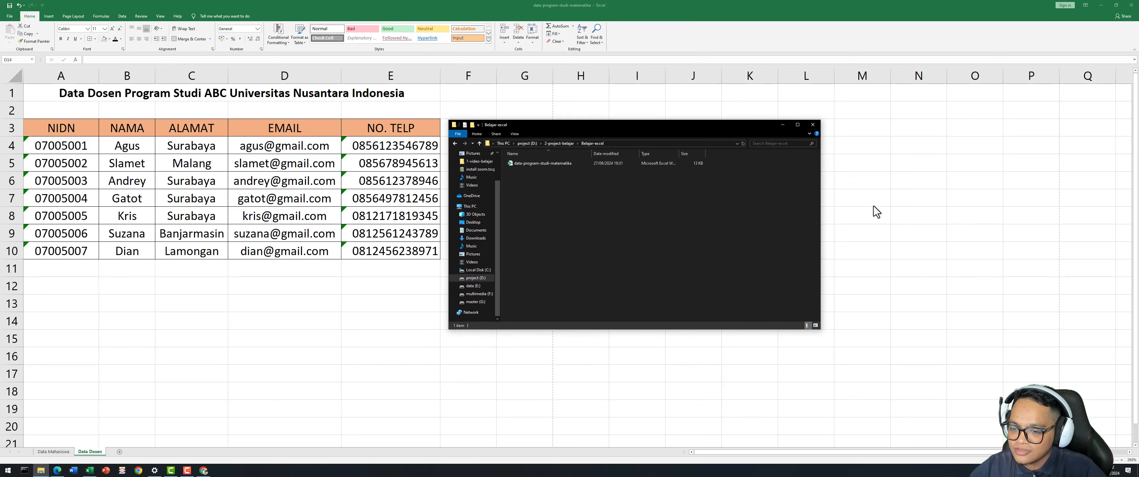
left_click(813, 126)
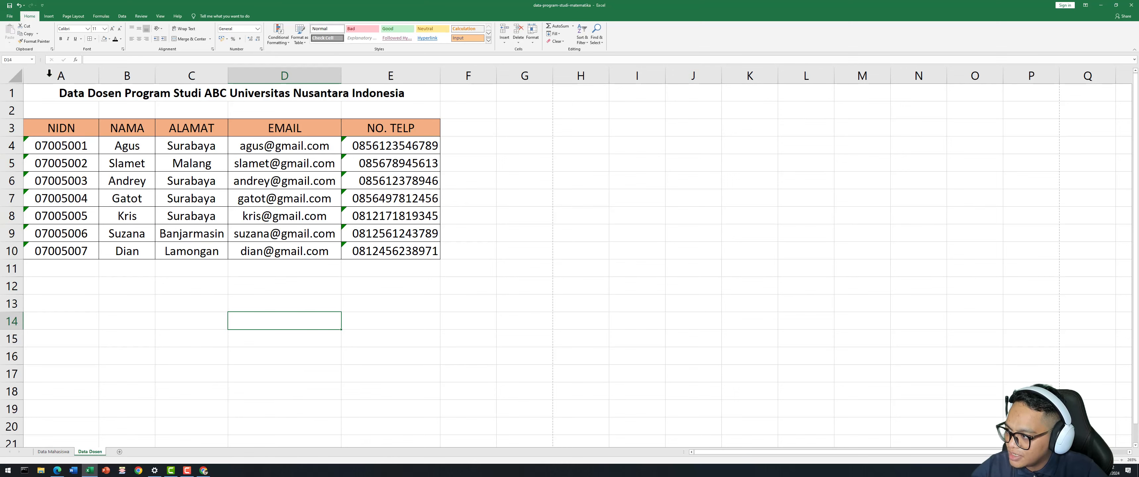
Bring up the Data Mahasiswa sheet to view the bordered student table.
left_click(53, 452)
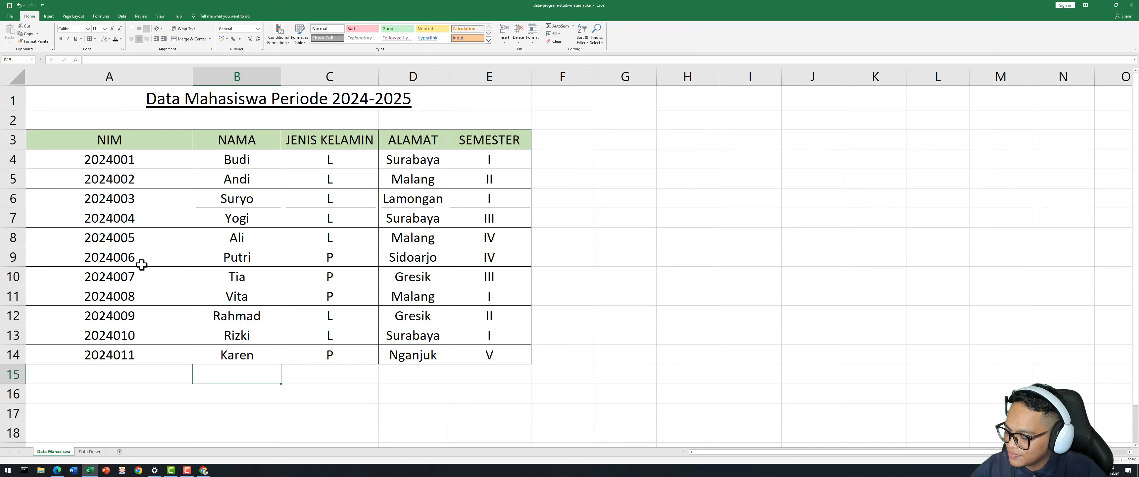
Make the merged 'Data Mahasiswa' title in A1 bold.
left_click(157, 135)
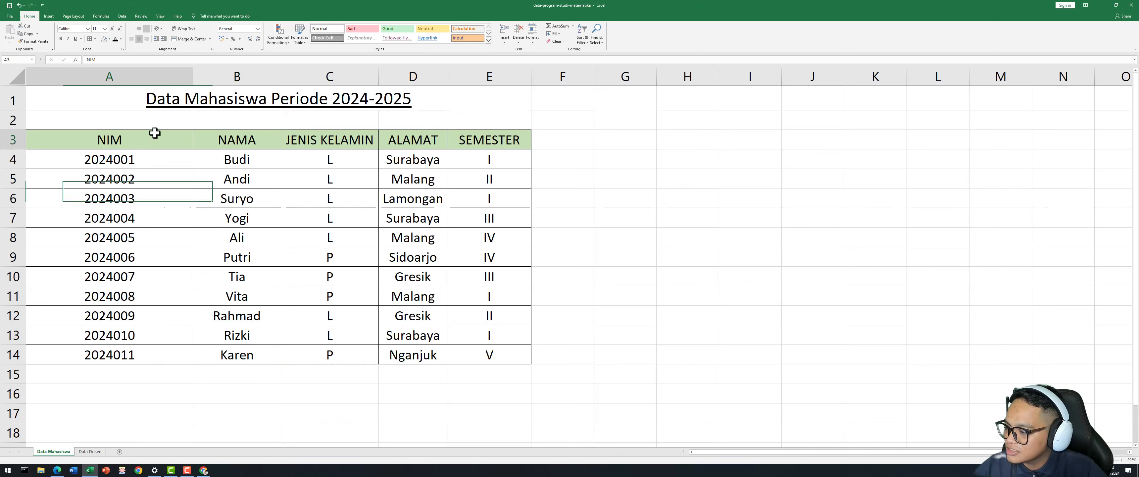
left_click(147, 118)
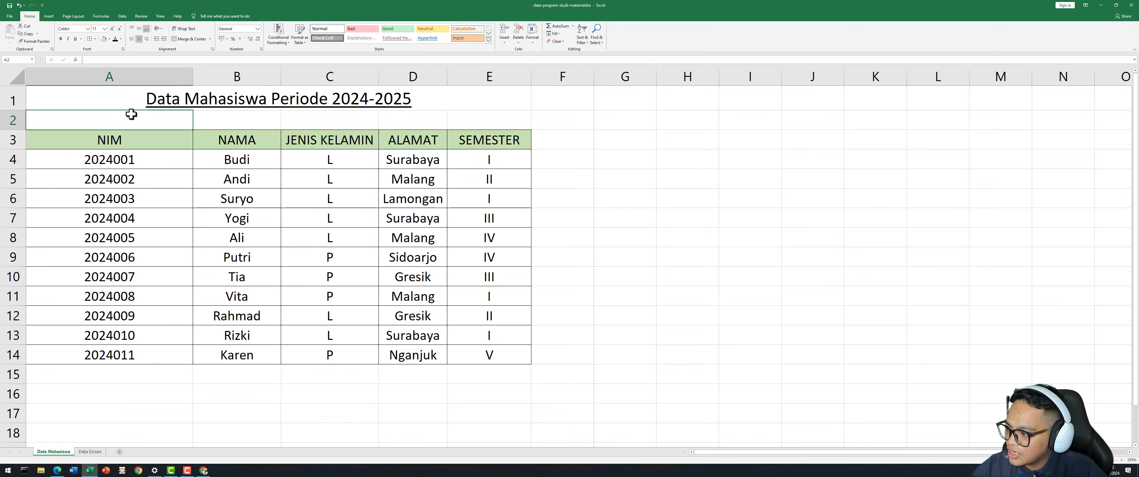
left_click(124, 99)
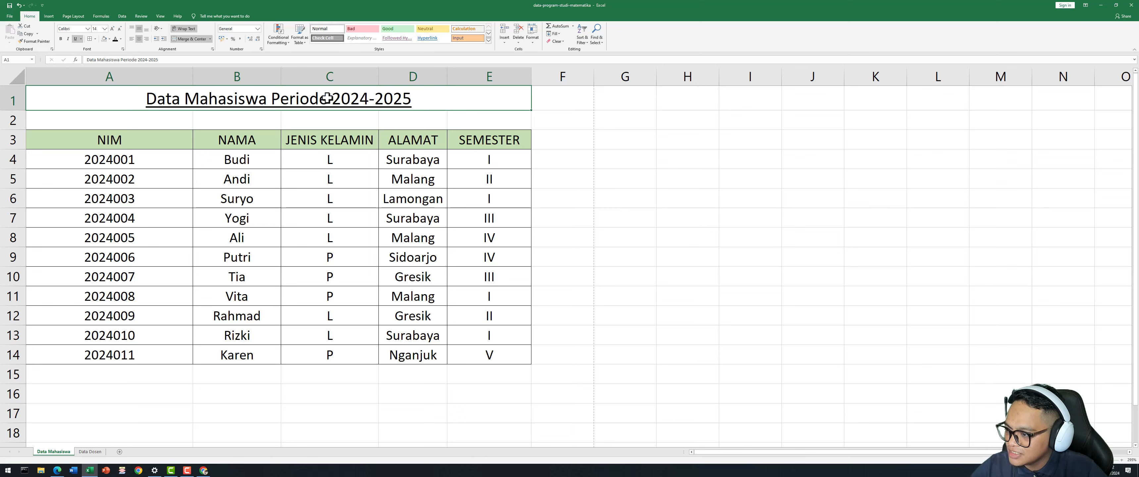
left_click(197, 120)
left_click(128, 103)
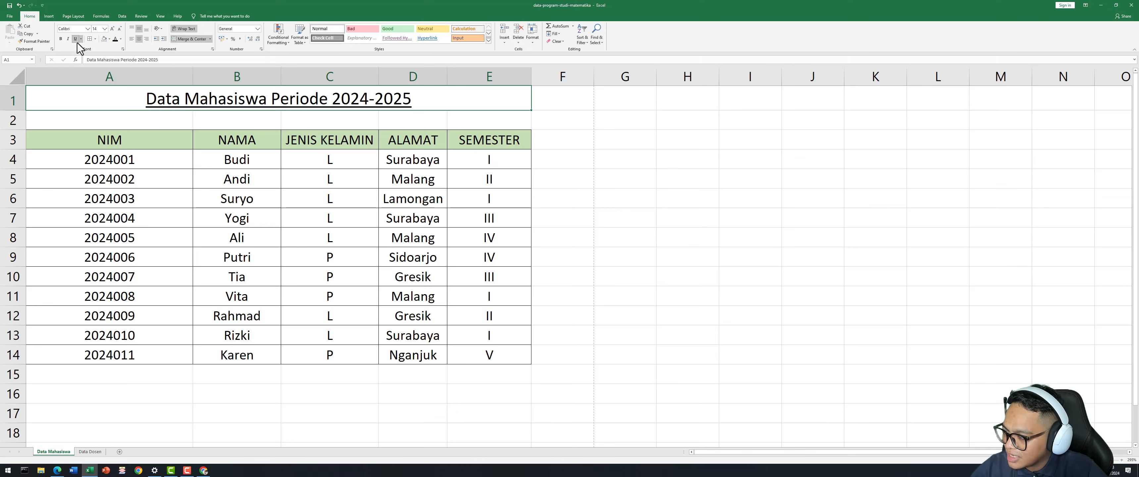
left_click(60, 39)
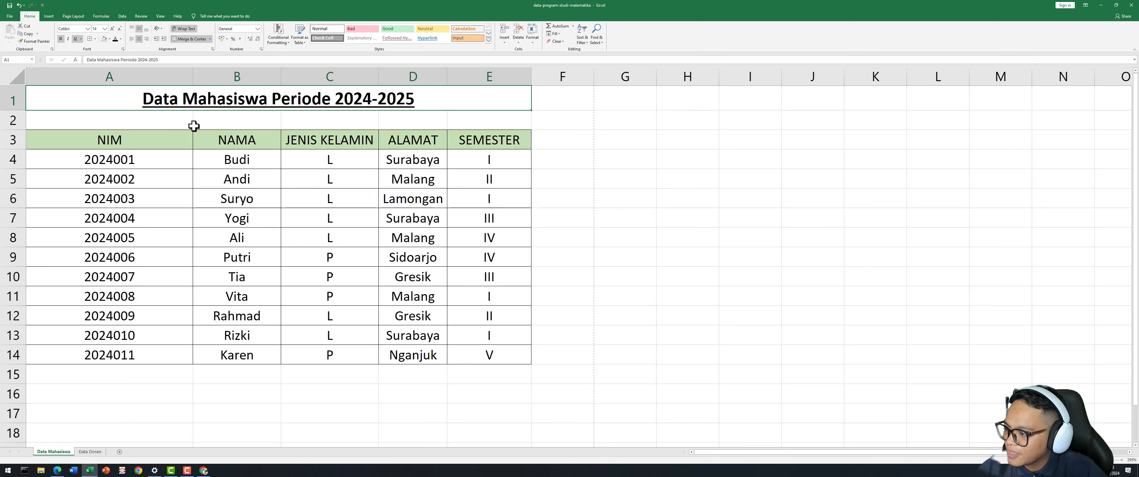
left_click(211, 181)
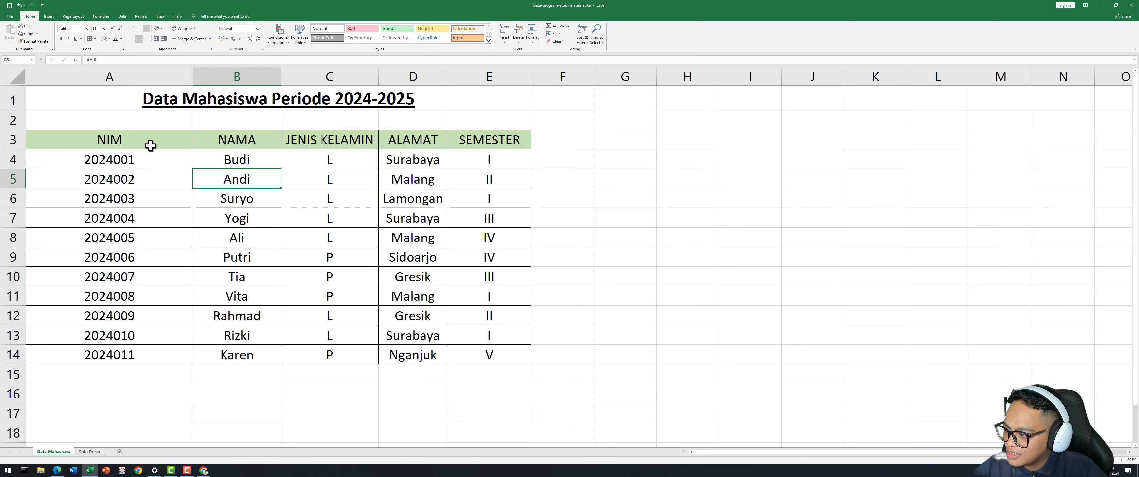
Bold the header row A3:E3, from NIM to SEMESTER.
left_click_drag(148, 146, 492, 142)
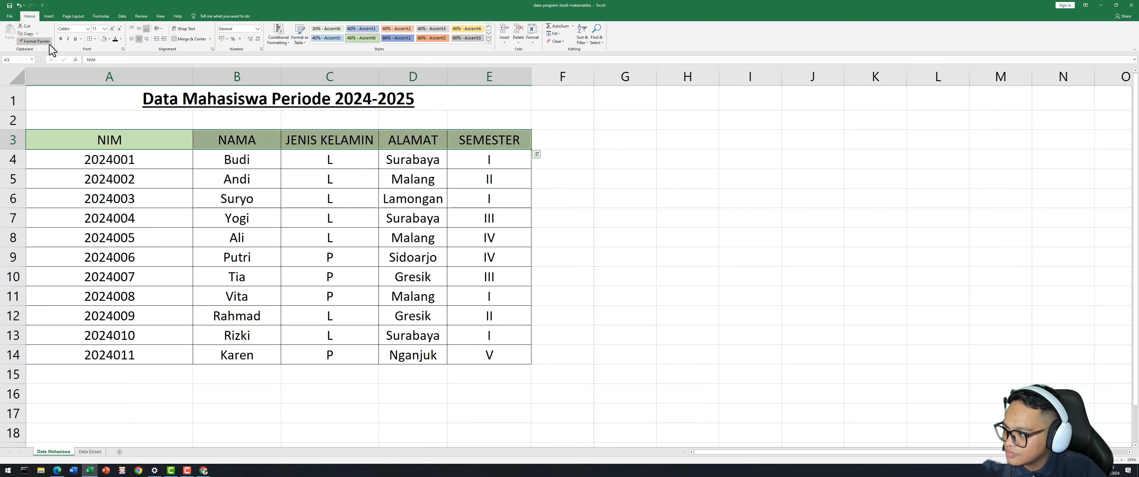
left_click(61, 40)
left_click(213, 200)
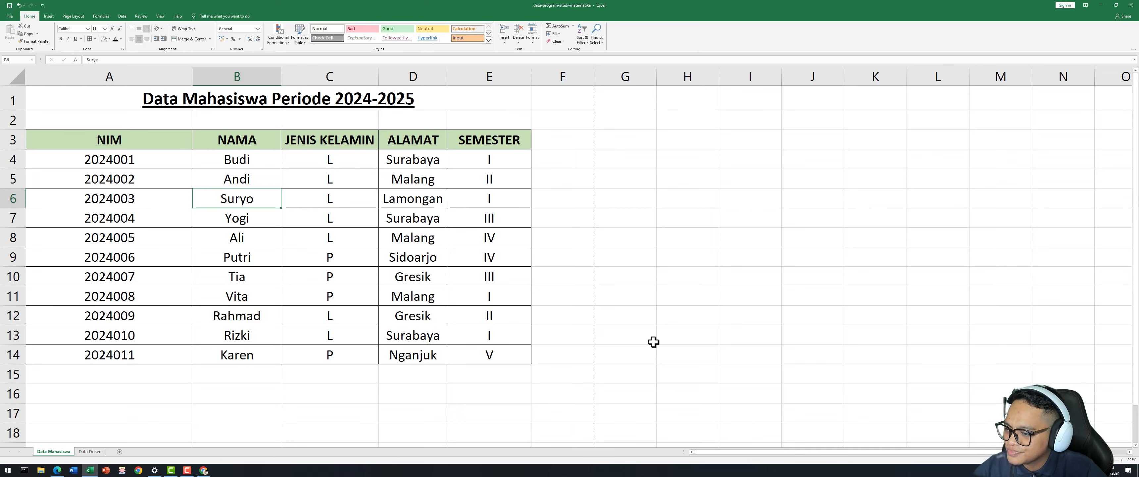
left_click(632, 298)
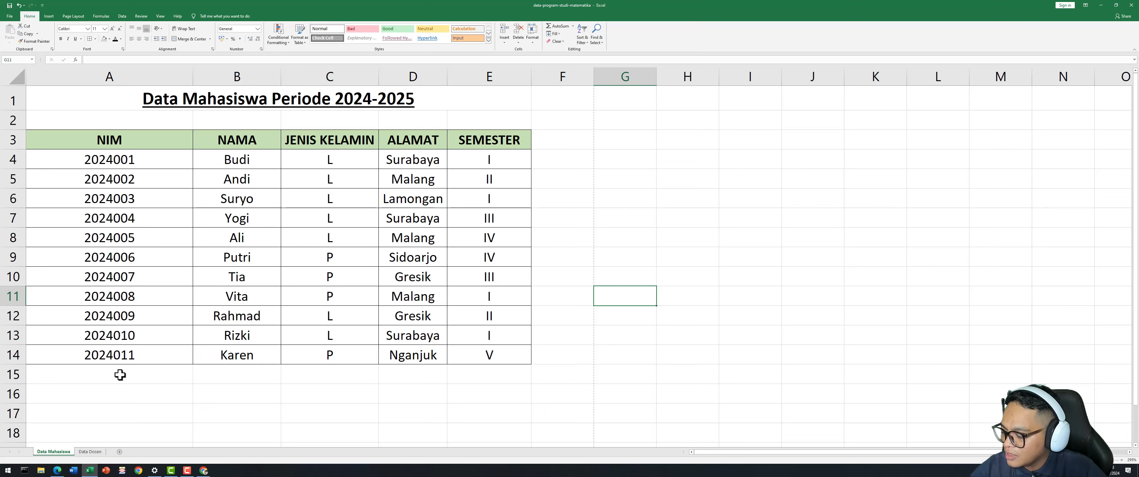
On the Data Dosen sheet, bold the header row from NIDN to NO. TELP.
left_click(89, 452)
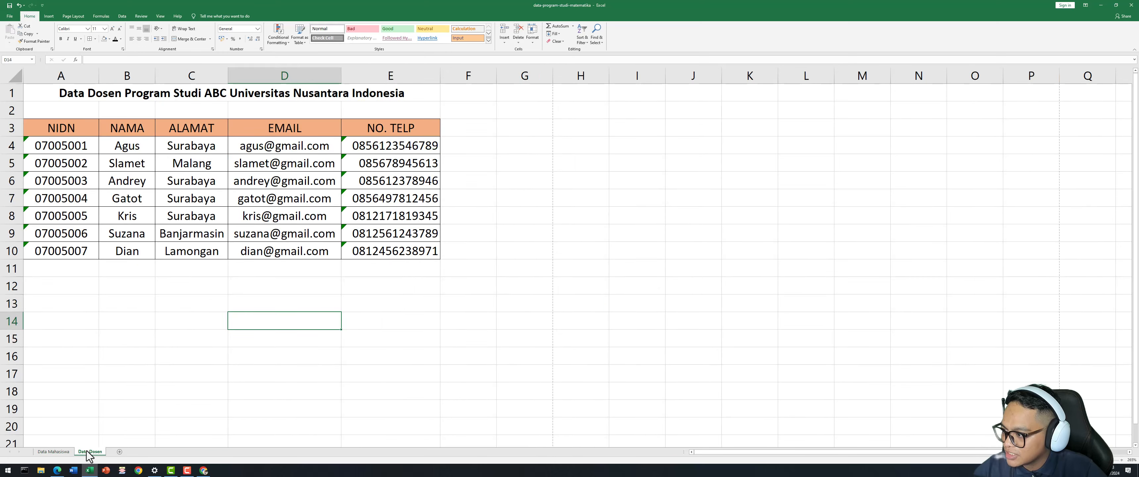
left_click(133, 290)
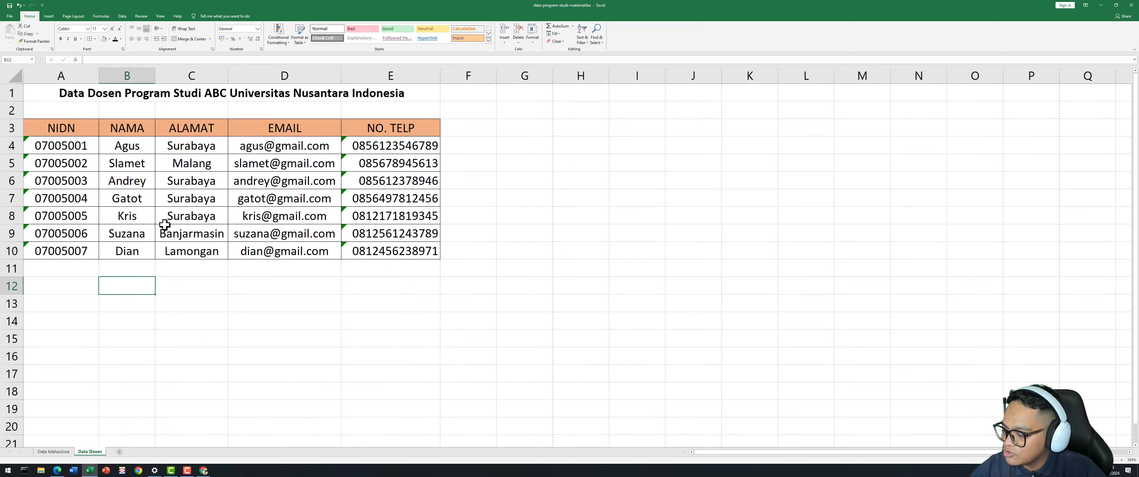
left_click_drag(42, 130, 381, 135)
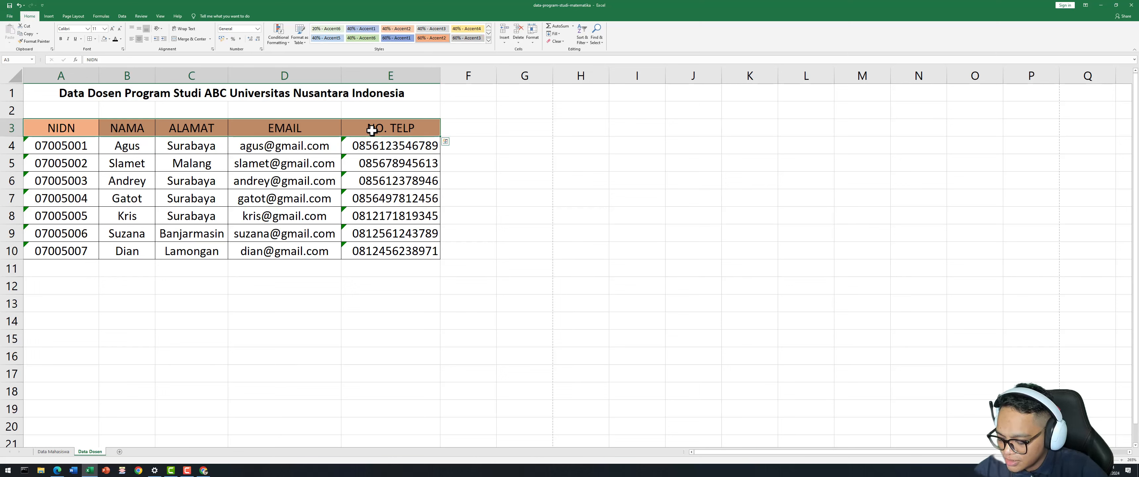
key("ctrl+b")
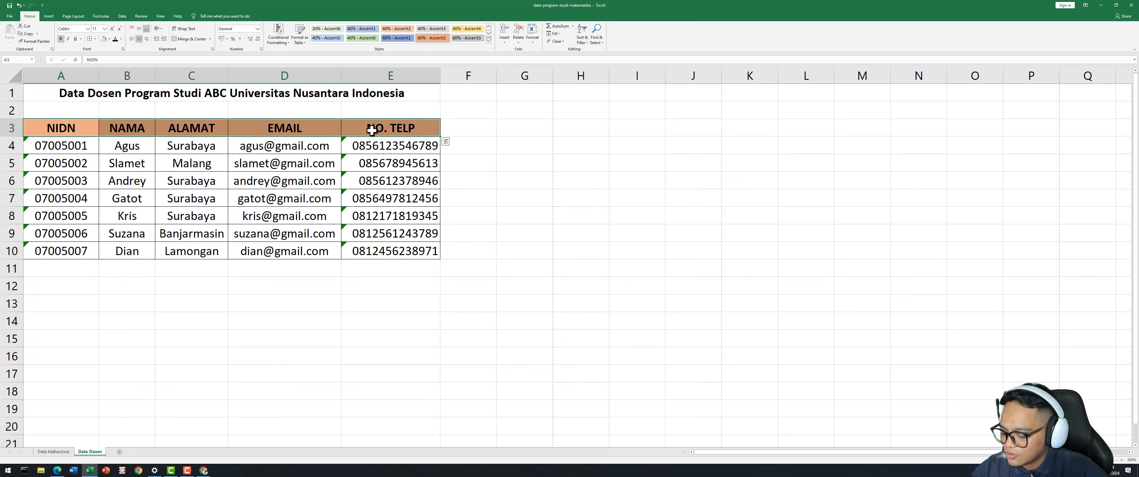
left_click(188, 272)
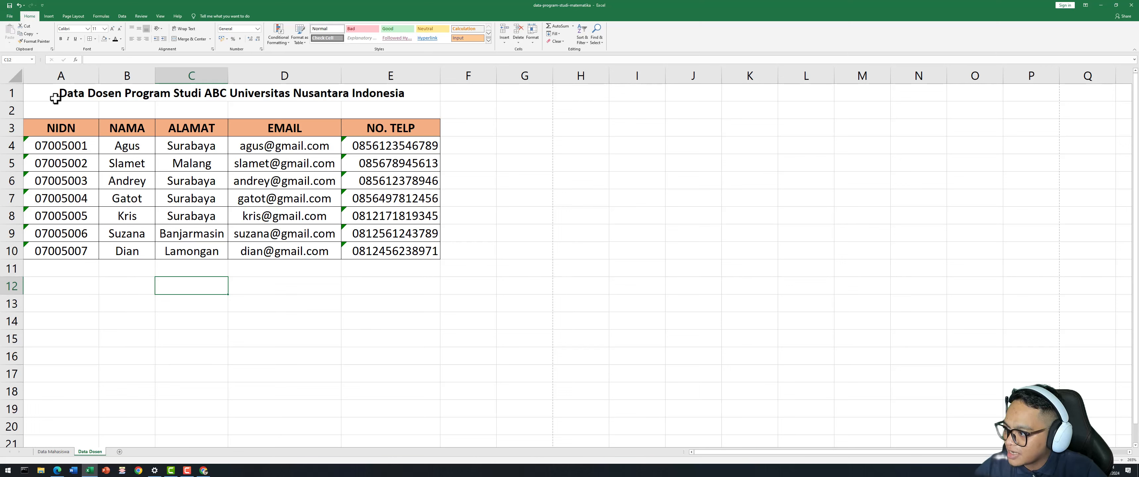
Underline the merged Data Dosen title in A1.
left_click(55, 98)
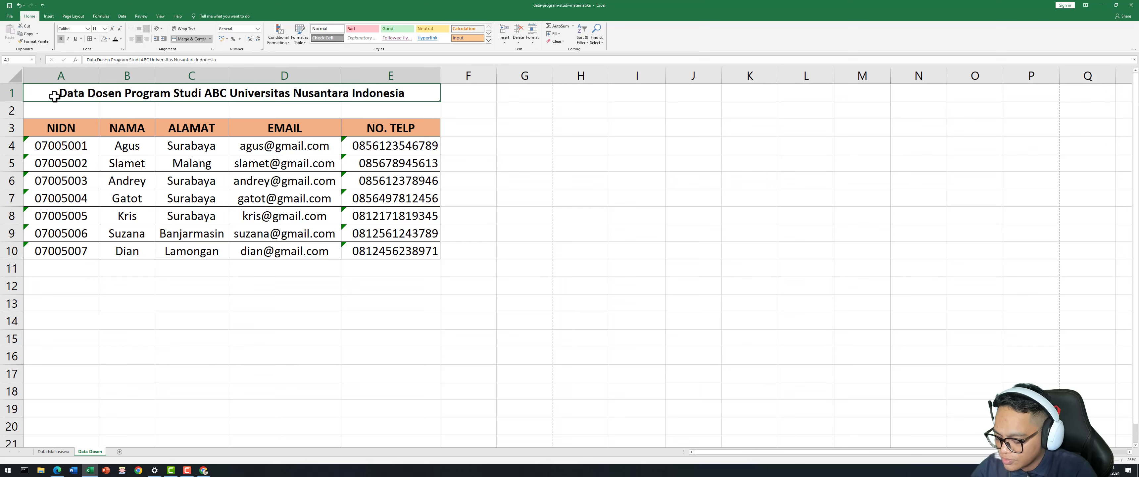
key("ctrl+u")
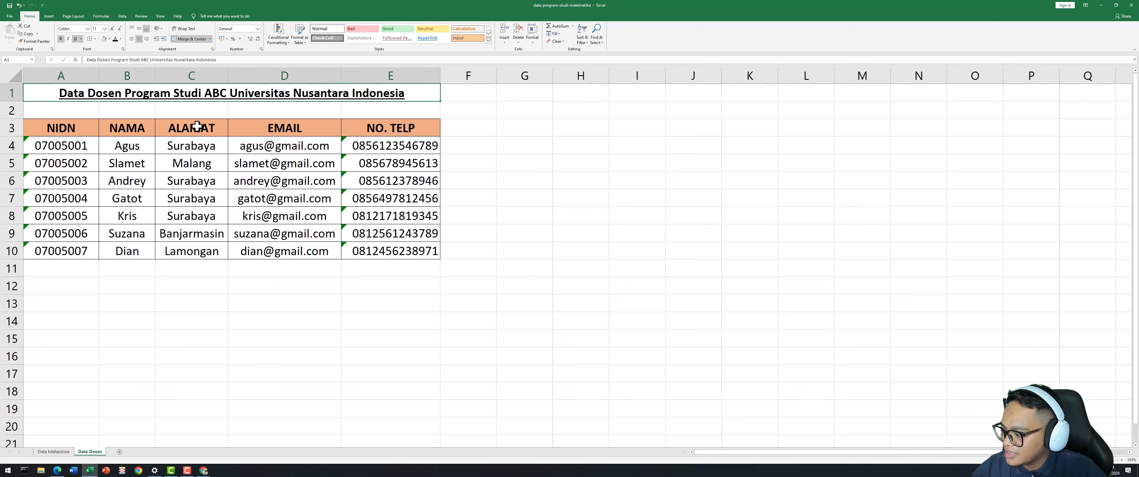
left_click(196, 299)
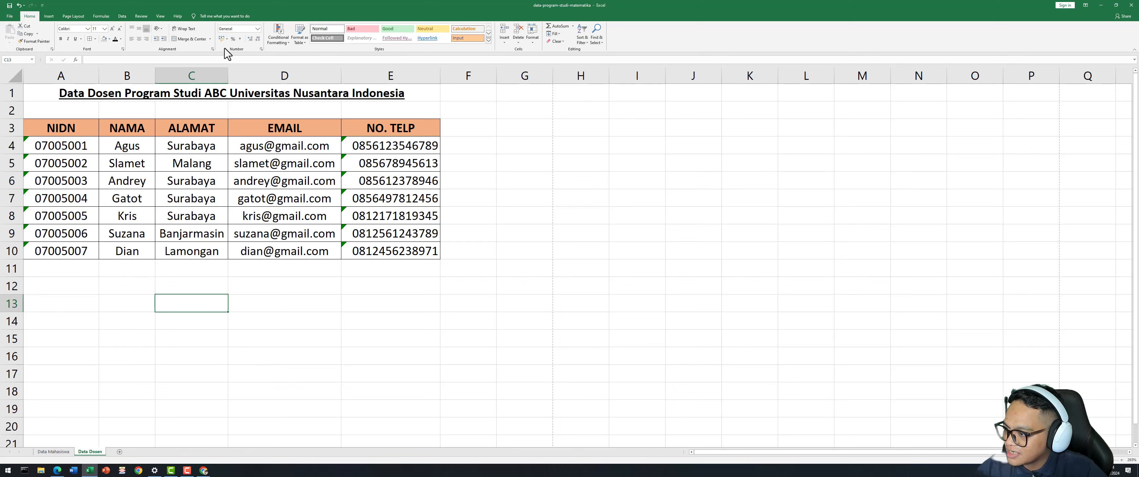
left_click(71, 148)
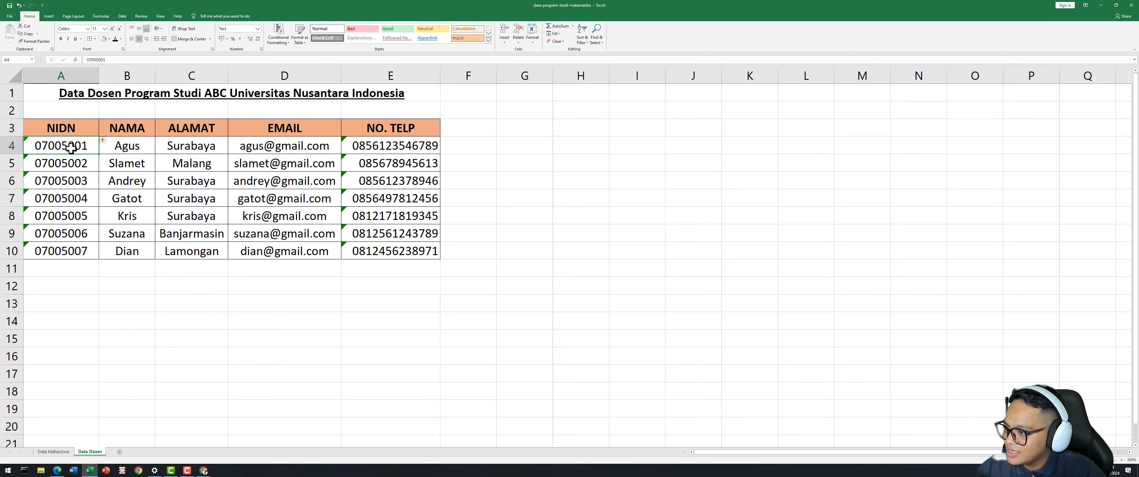
left_click(76, 171)
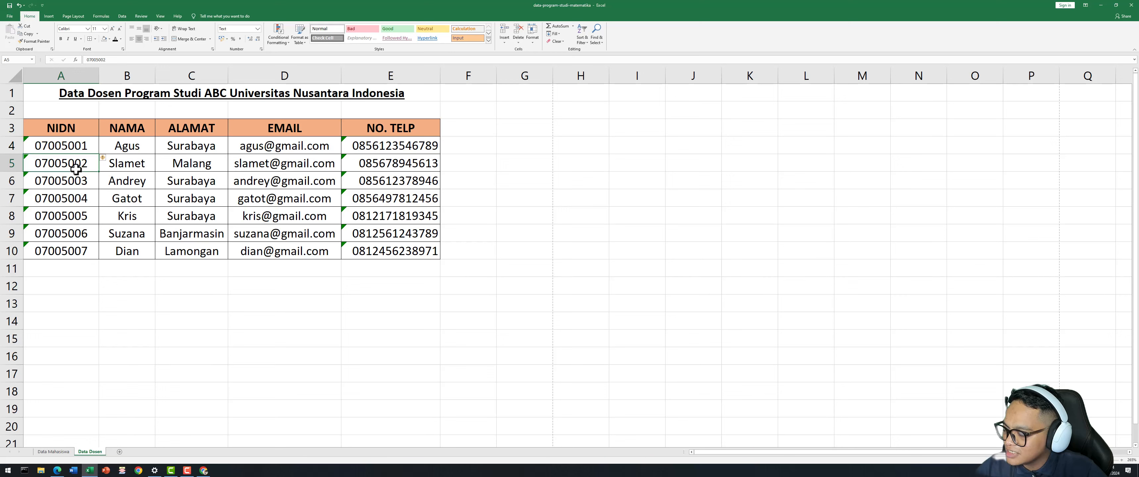
left_click(70, 149)
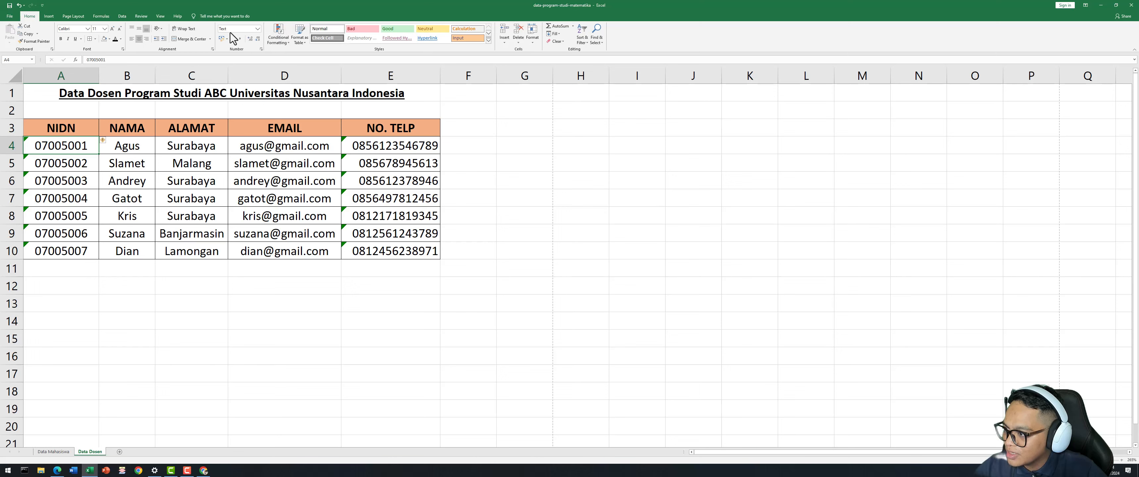
left_click(129, 148)
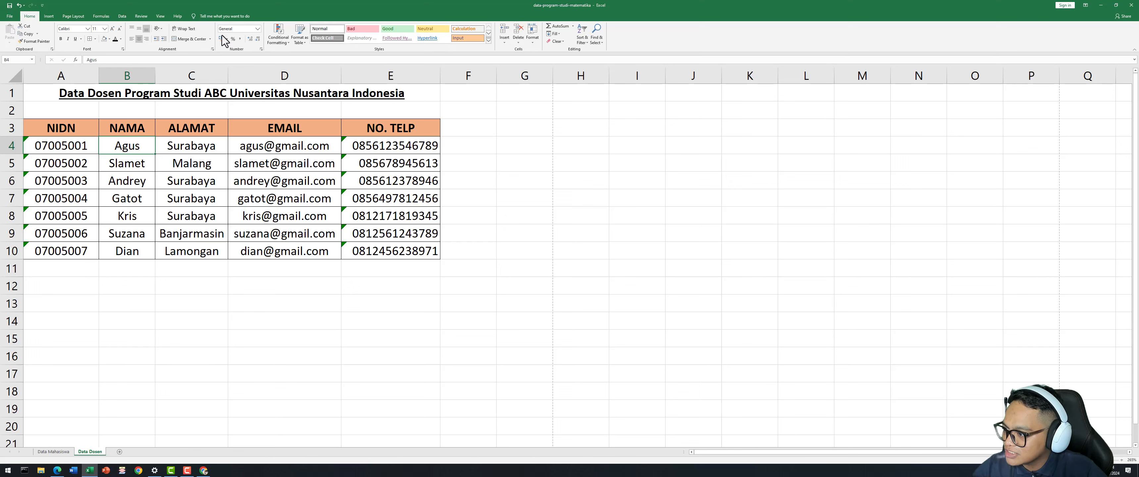
left_click(192, 146)
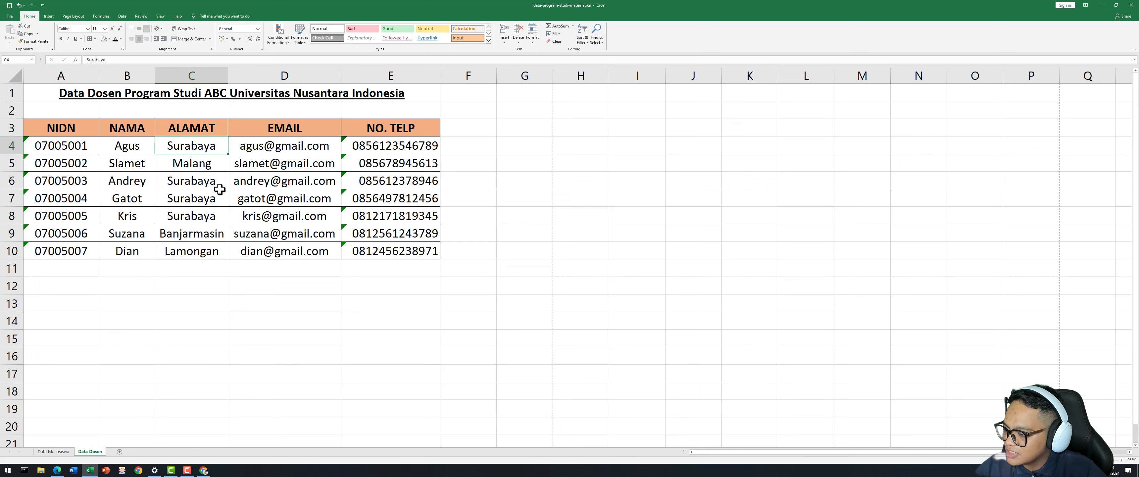
left_click(401, 152)
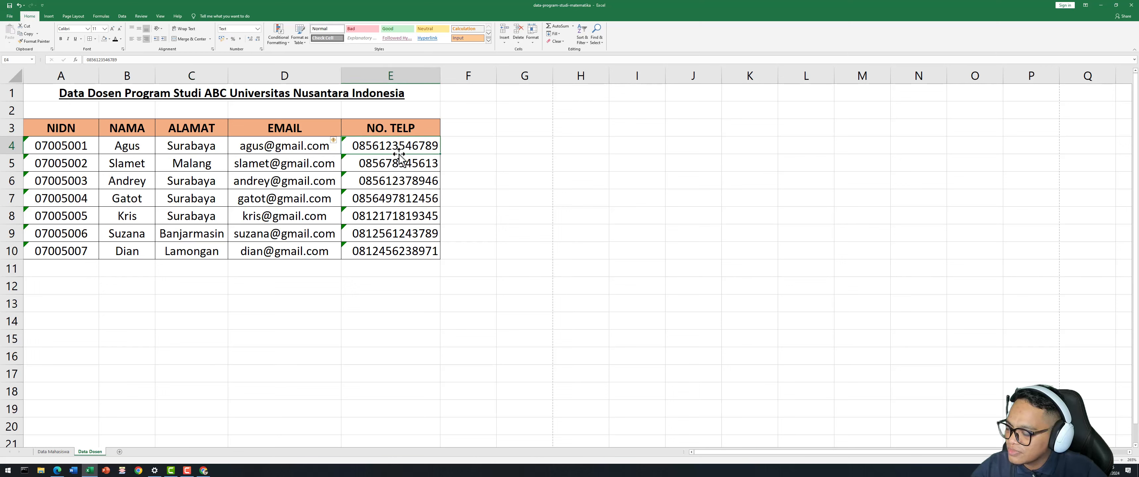
left_click(262, 148)
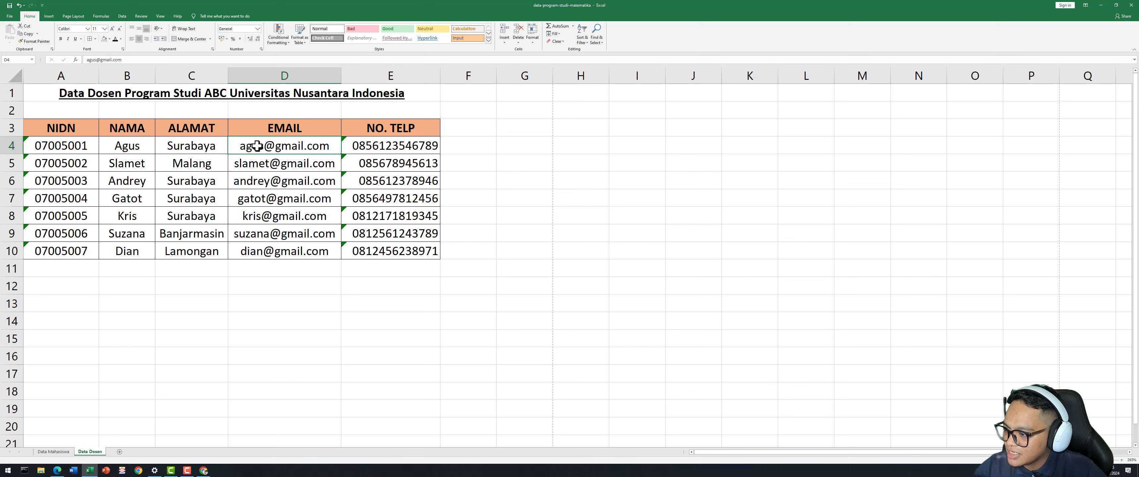
left_click_drag(266, 149, 265, 251)
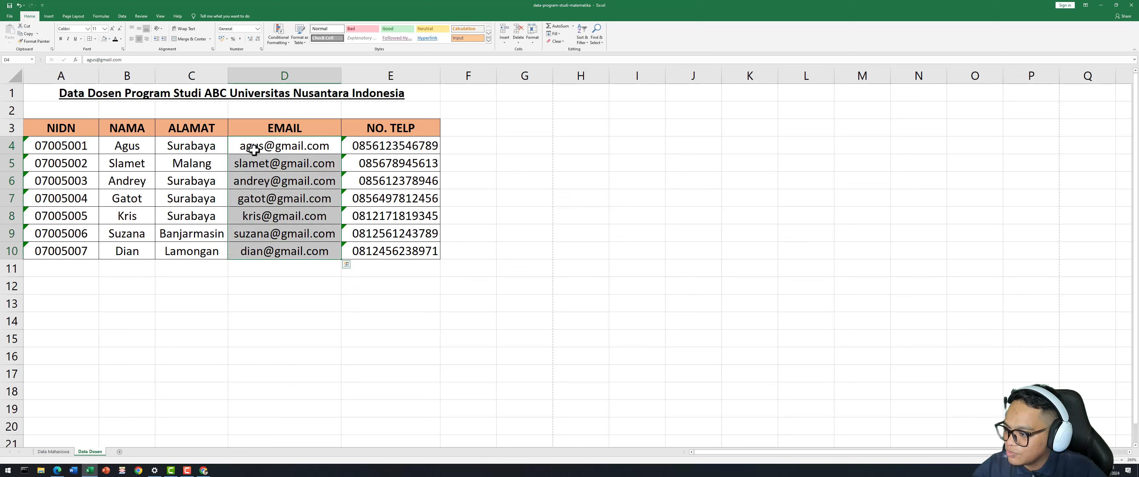
right_click(264, 231)
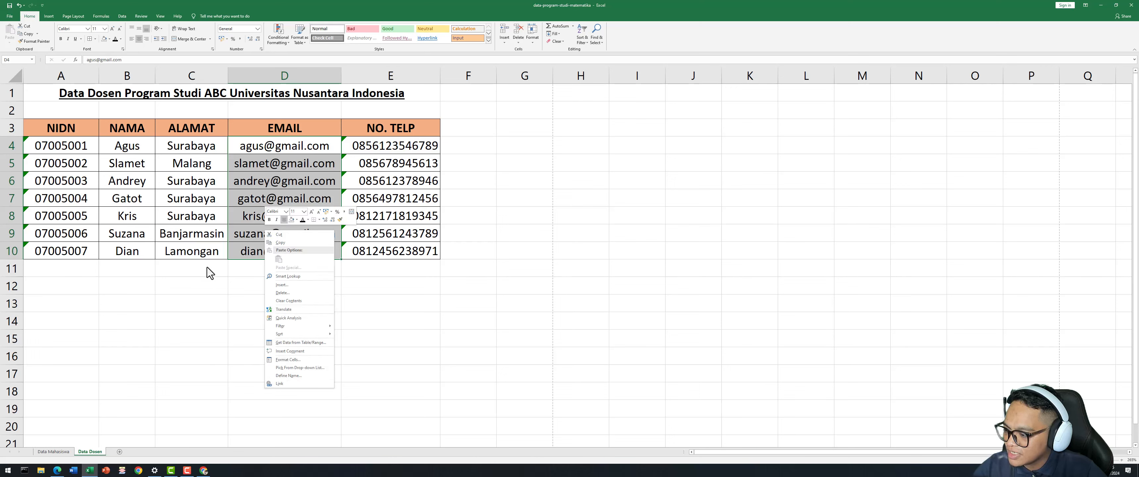
key("Escape")
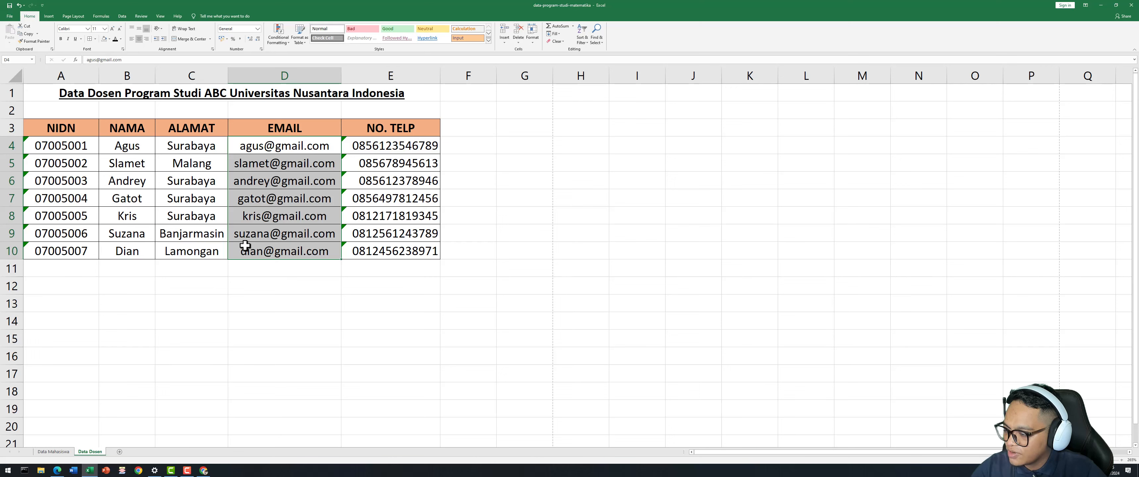